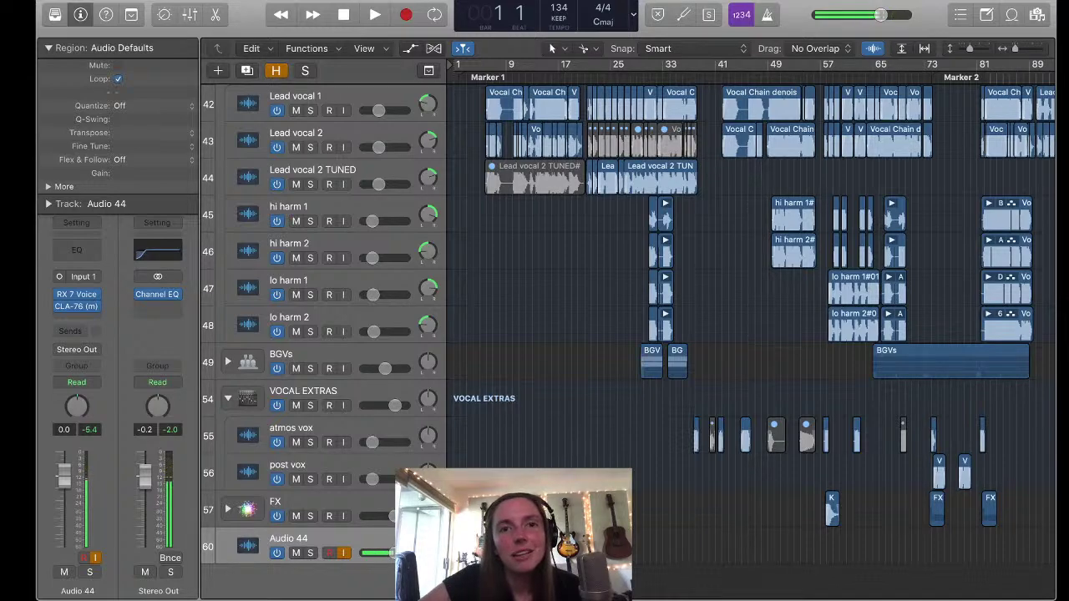
Play the full arrangement from bar 1 and stop playback at bar 97, just past the last lead vocal regions
scroll(751, 334, "up", 15)
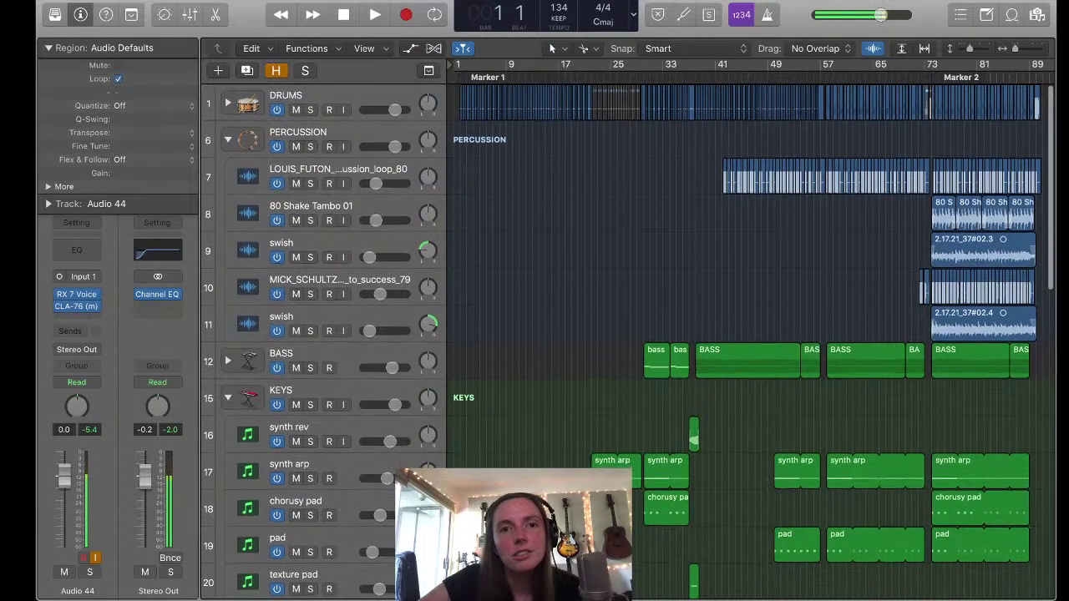
scroll(752, 334, "up", 5)
scroll(752, 334, "down", 10)
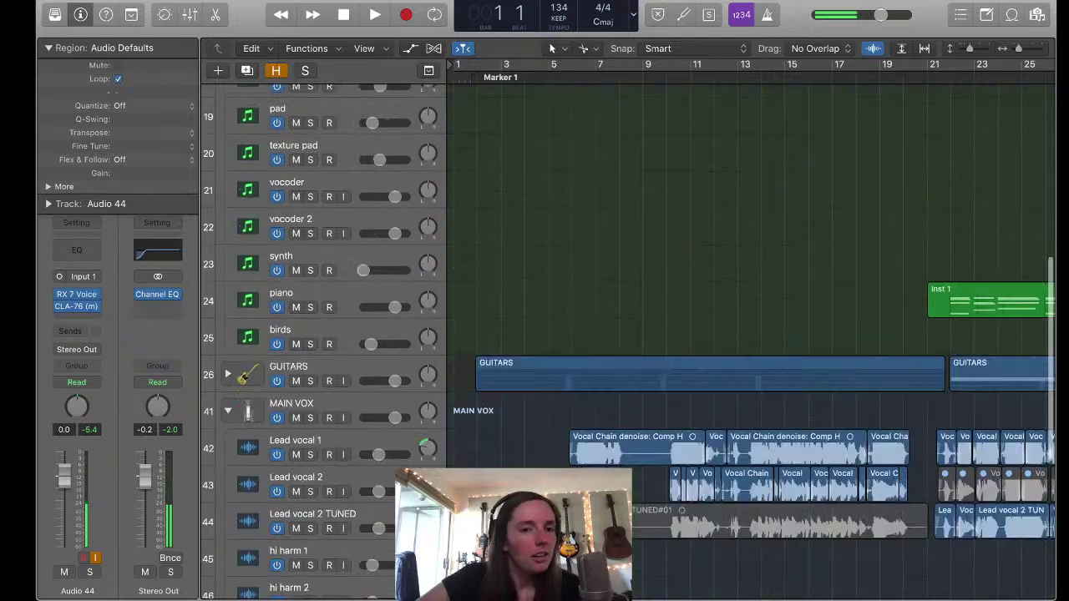
scroll(752, 334, "down", 10)
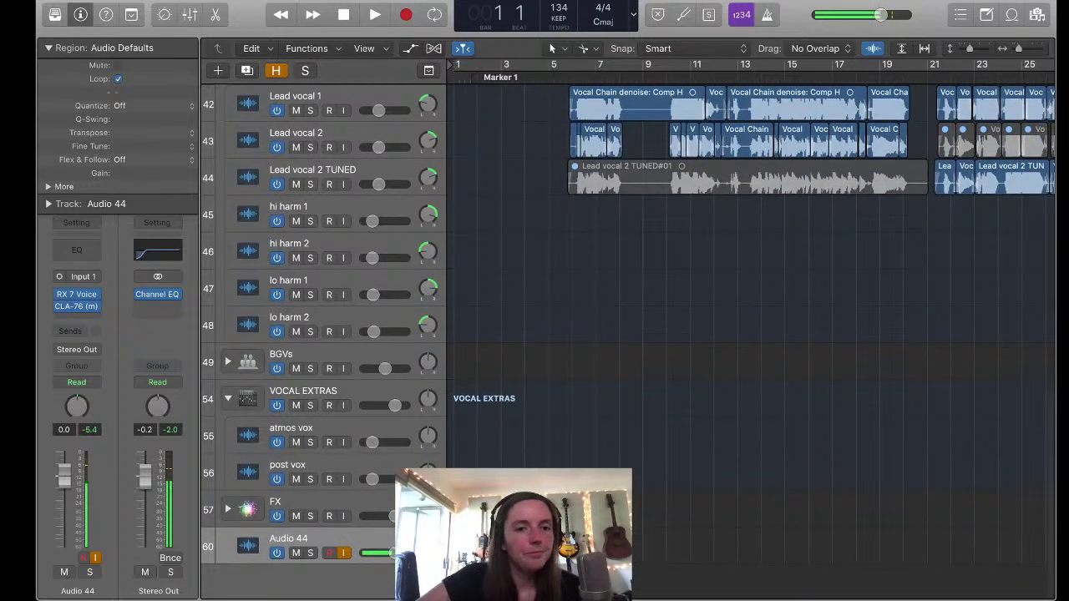
scroll(751, 334, "up", 15)
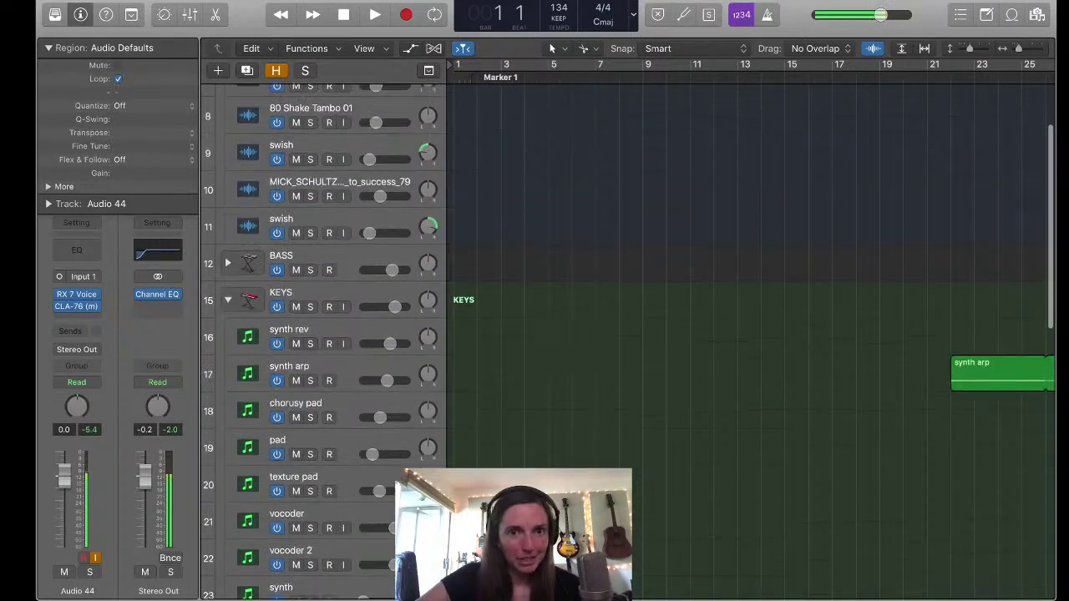
scroll(752, 334, "up", 3)
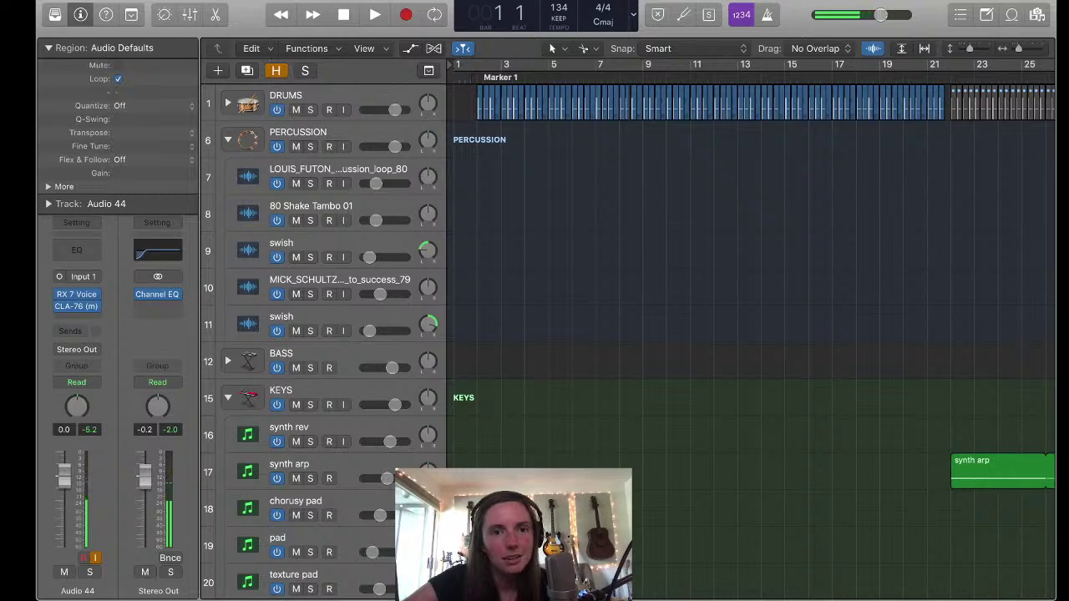
key("space")
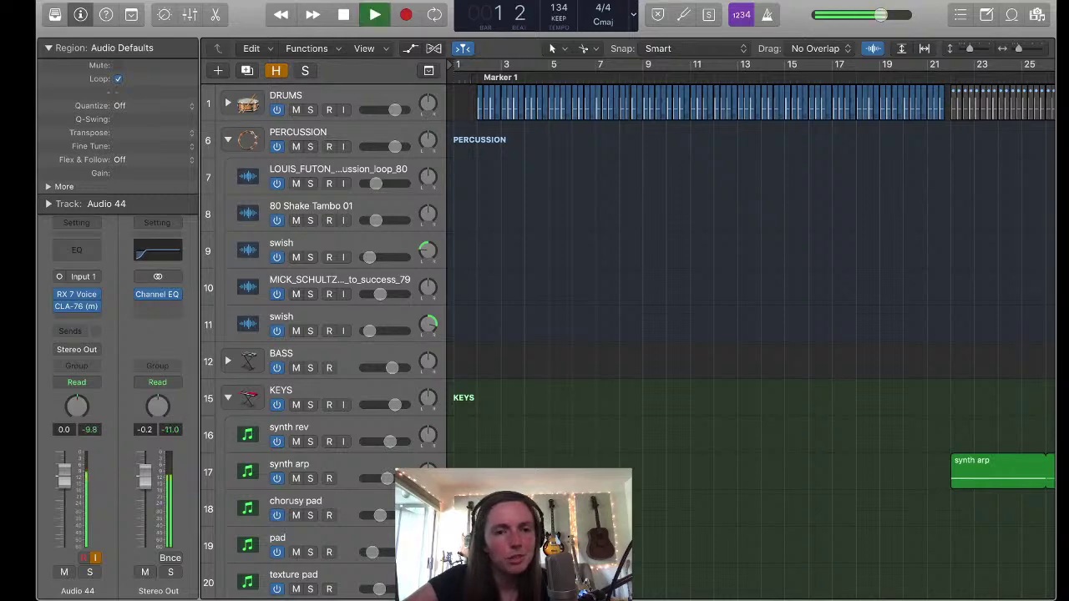
scroll(627, 334, "down", 15)
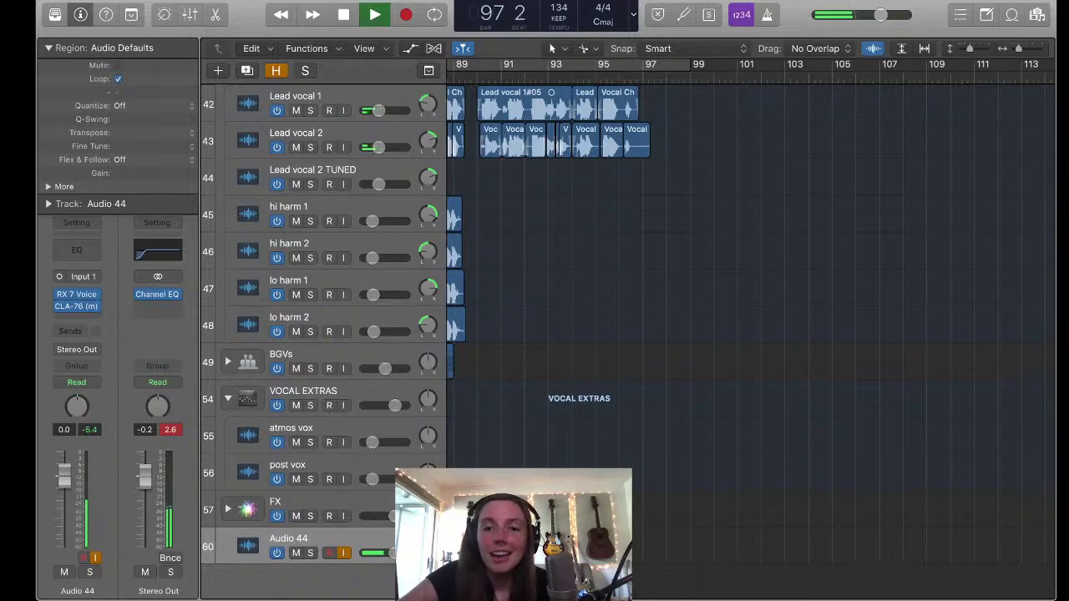
key("space")
Collapse the PERCUSSION track stack and expand the DRUMS stack to show its individual tracks
key("z")
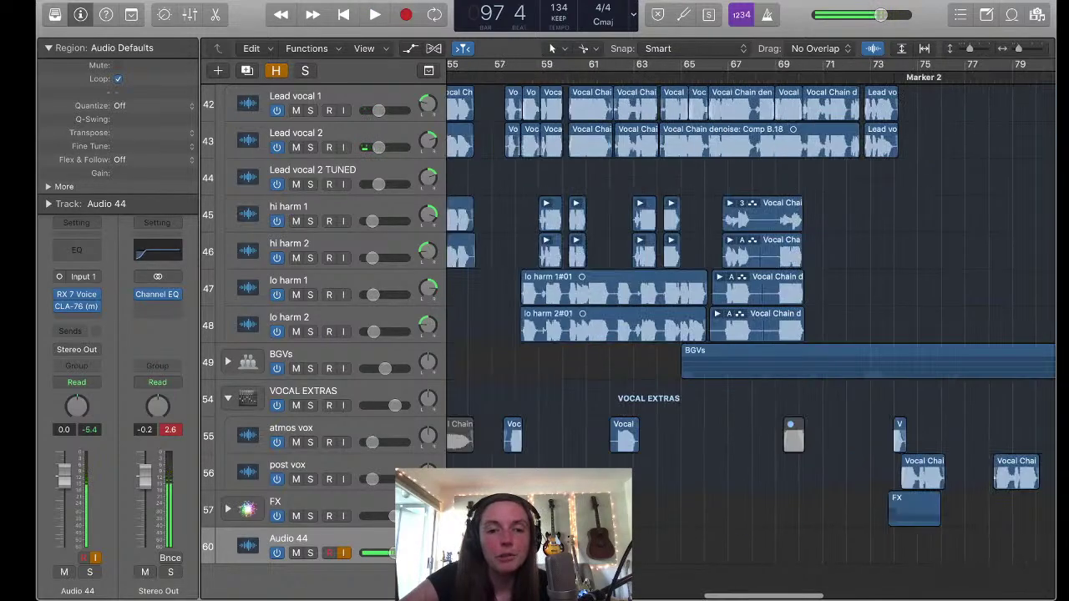
scroll(752, 334, "up", 15)
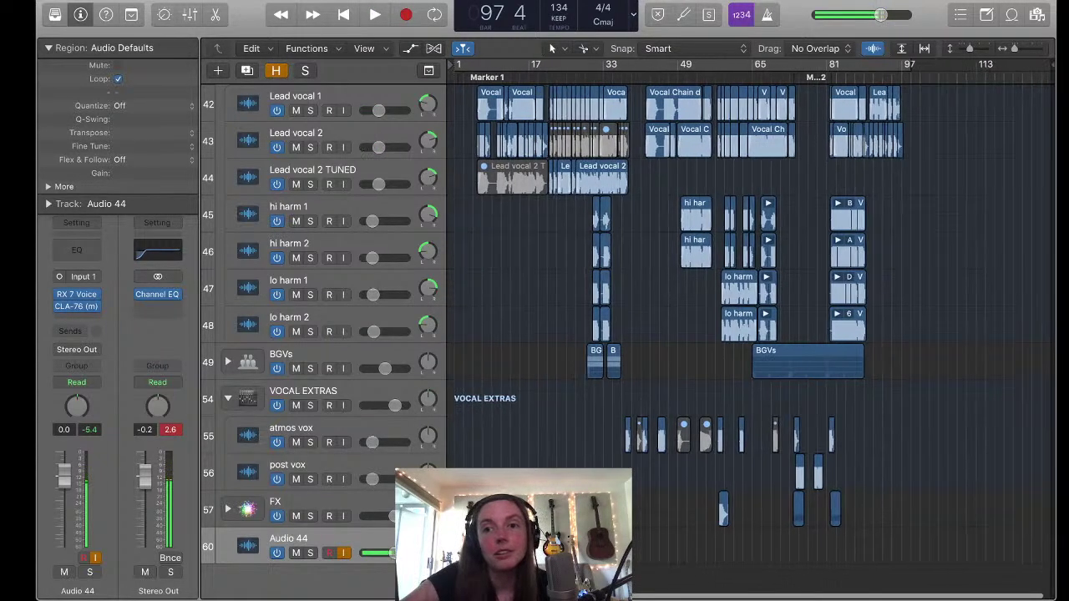
scroll(752, 334, "up", 10)
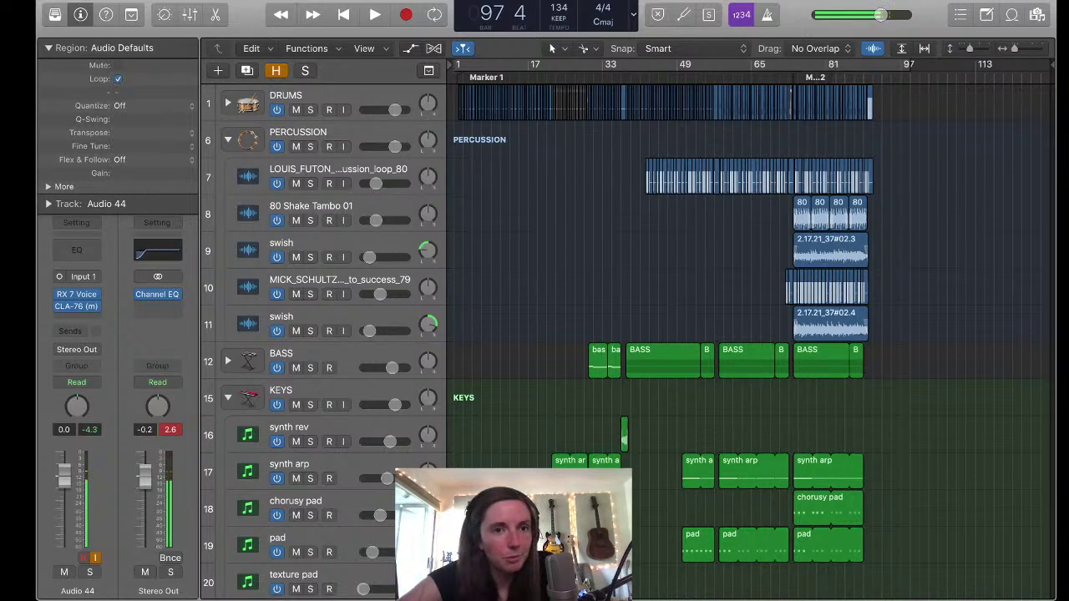
left_click(228, 141)
left_click(228, 103)
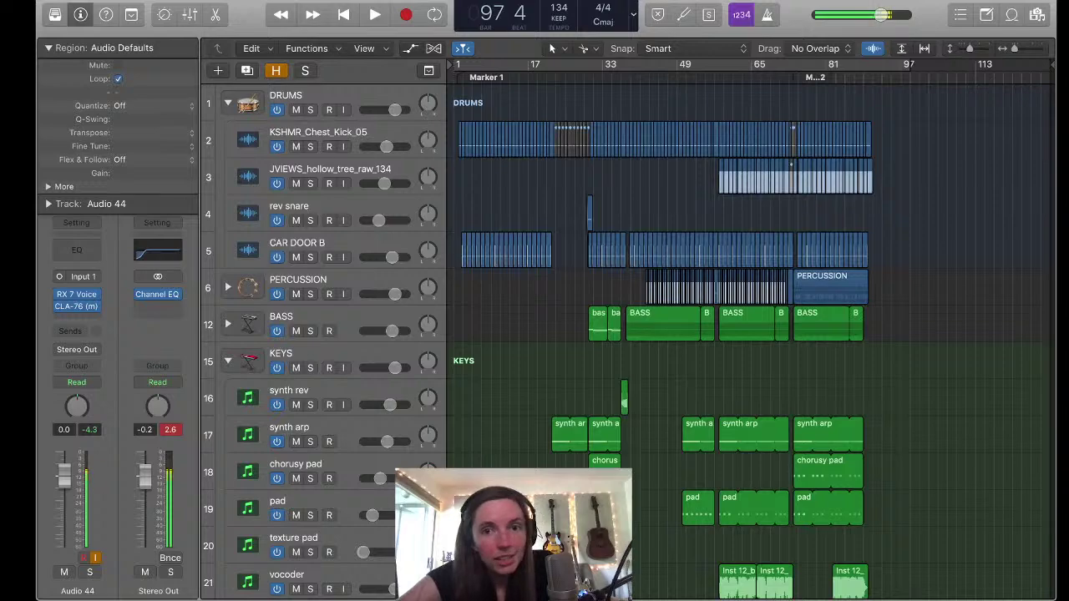
Move the playhead to bar 2 and examine the kick and CAR DOOR B regions in the opening bars
scroll(747, 334, "up", 5)
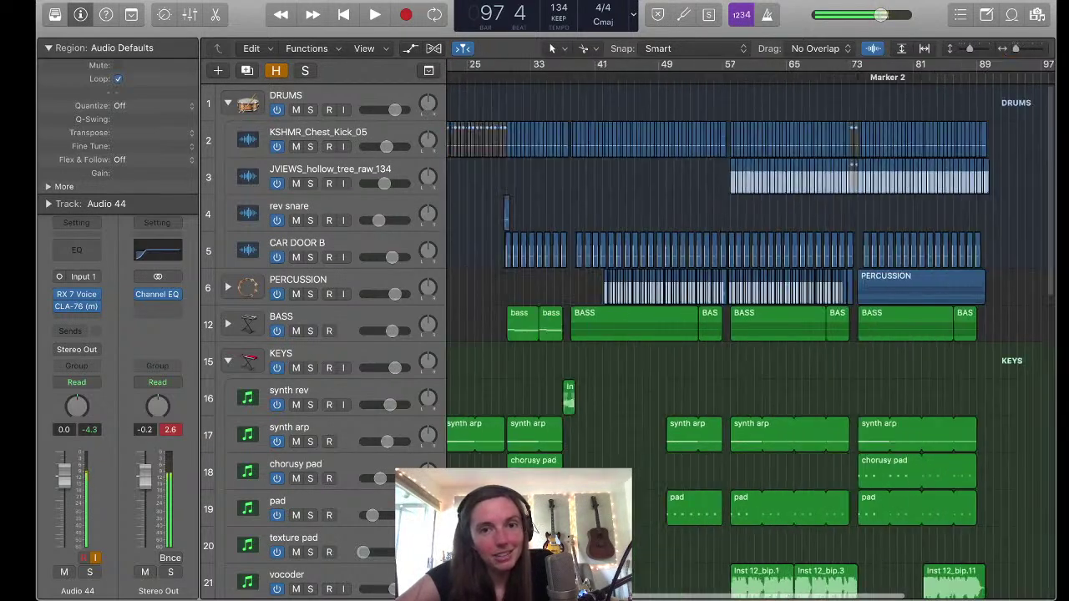
scroll(747, 334, "left", 5)
key("Return")
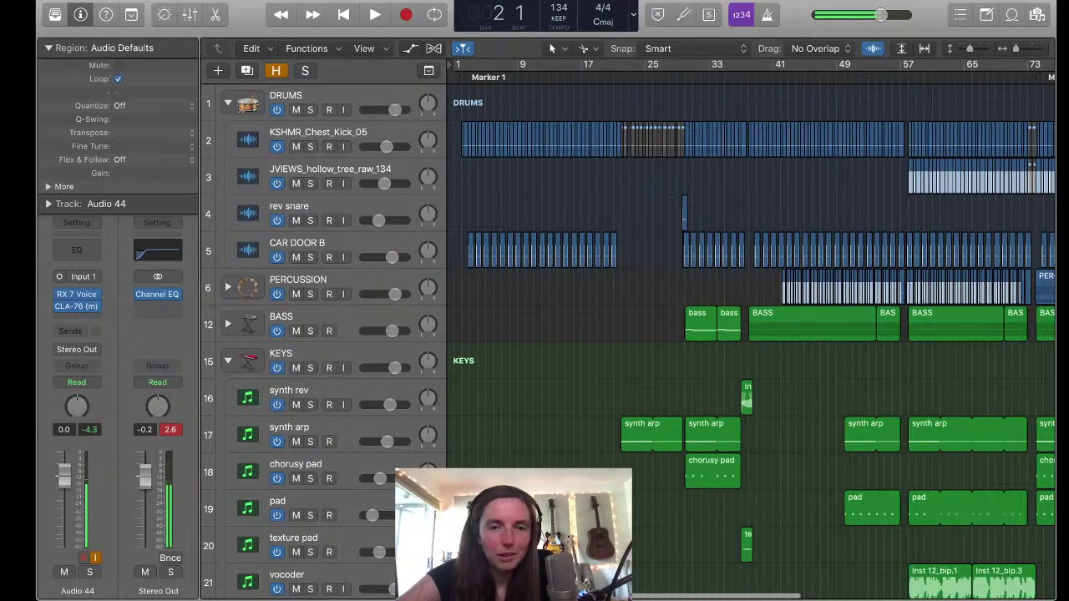
scroll(748, 335, "up", 3)
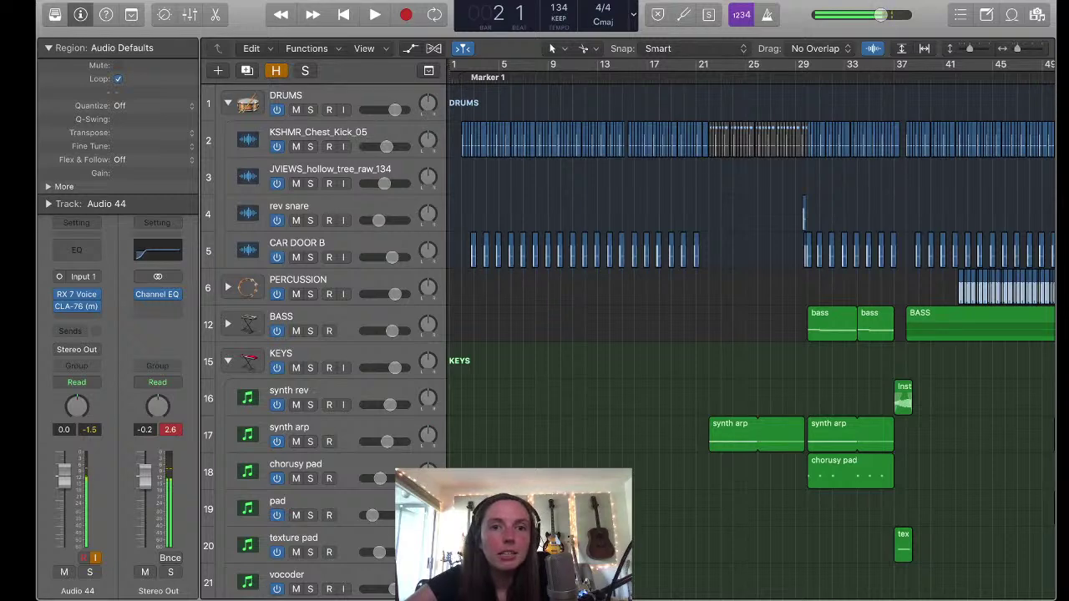
key("super+Right")
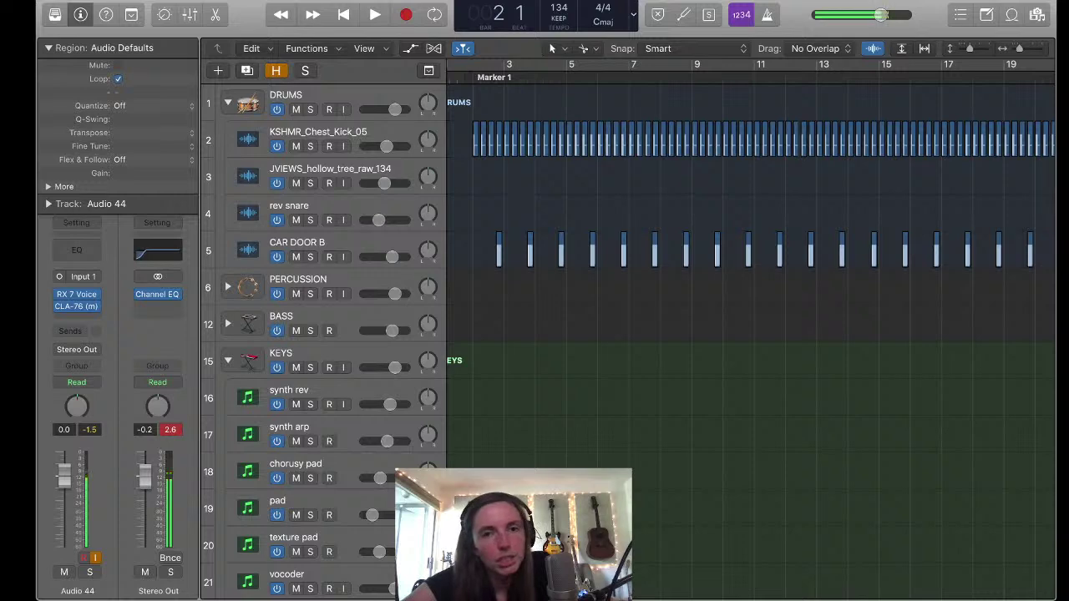
scroll(751, 334, "down", 1)
scroll(751, 334, "up", 1)
scroll(751, 334, "left", 1)
scroll(751, 334, "left", 1)
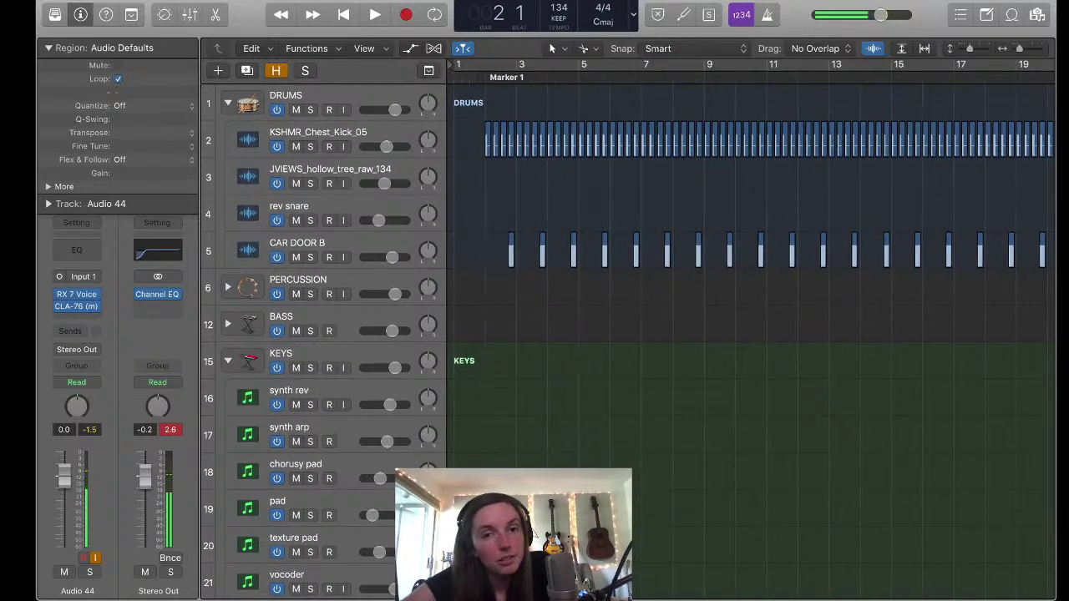
key("super+Right")
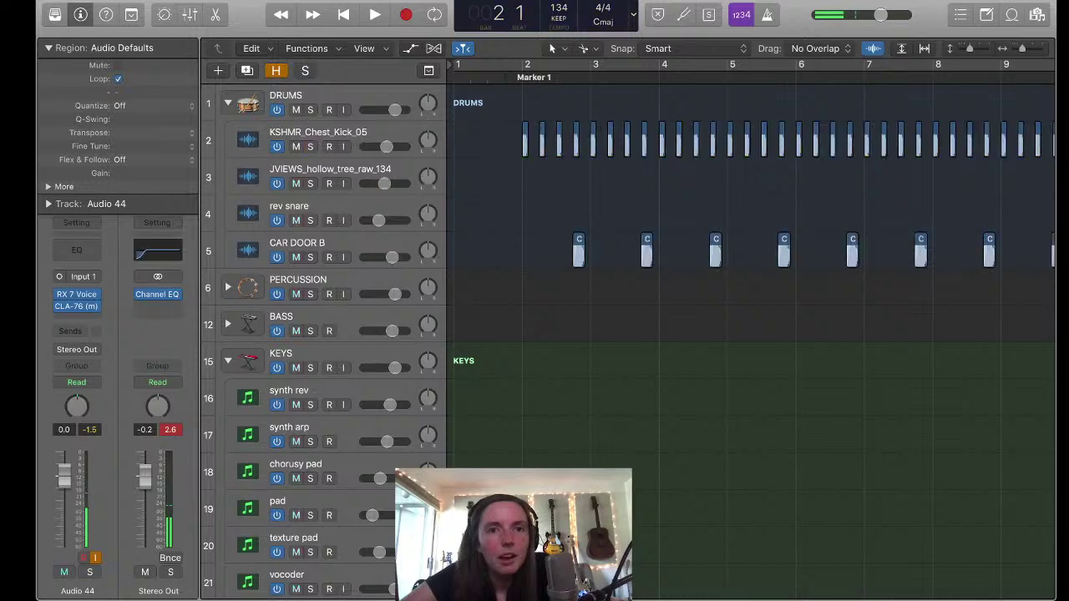
Put the Audio 44 track in solo-safe mode, leaving its regular solo off
scroll(626, 335, "down", 20)
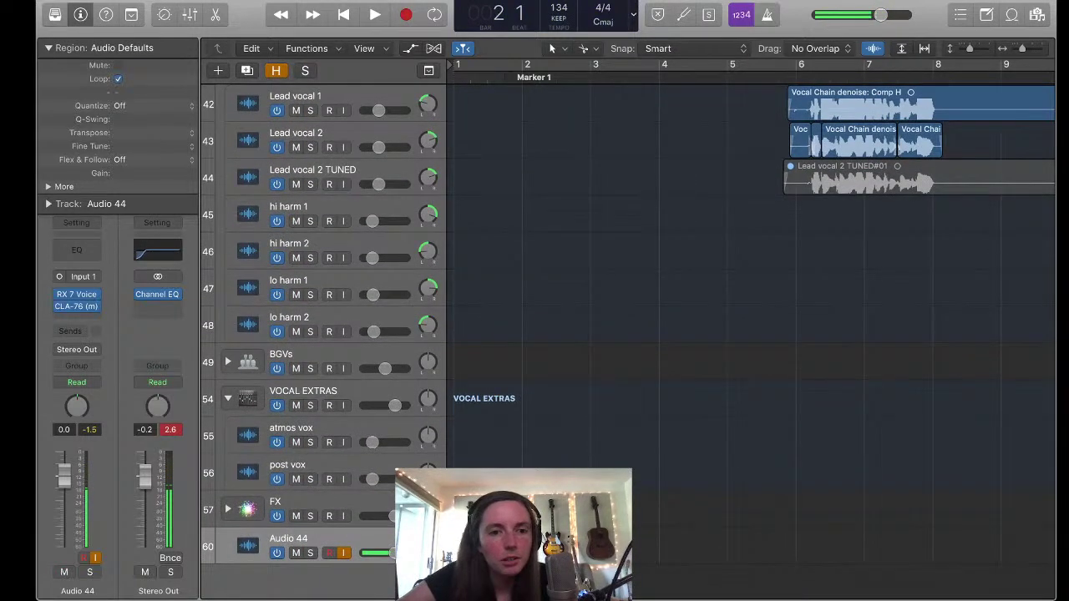
key("s")
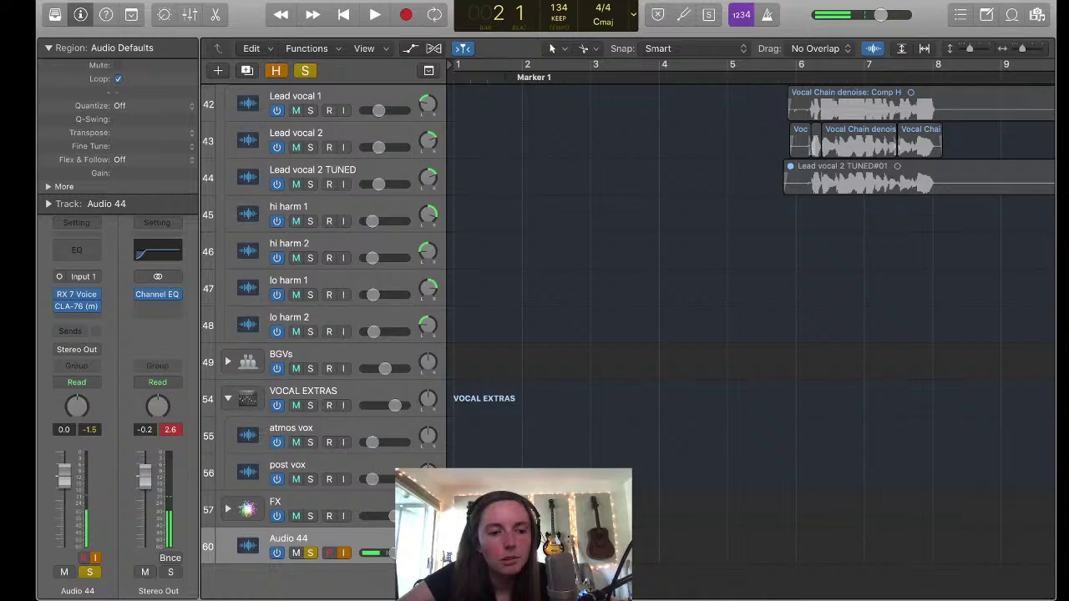
key("s")
scroll(627, 334, "up", 20)
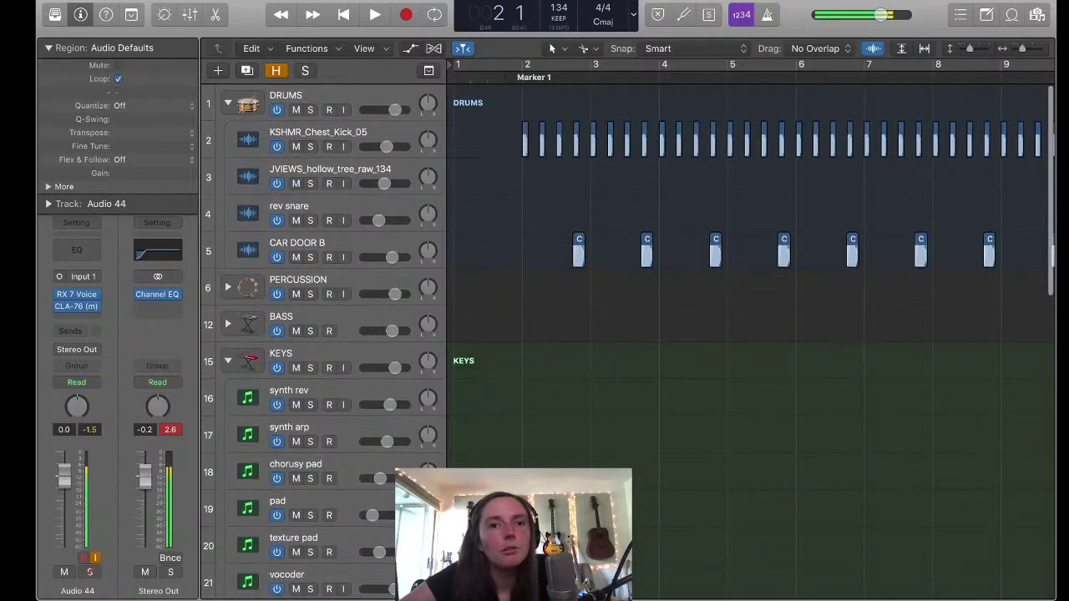
Expand the GUITARS track stack and bring its acoustic guitar tracks into view
key("super+Left")
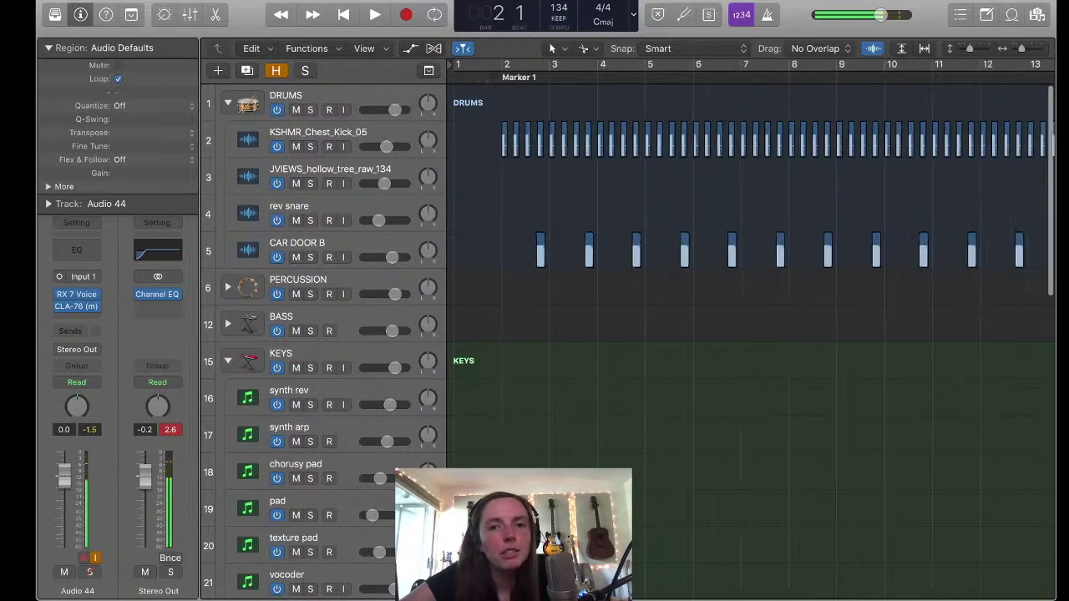
scroll(752, 334, "down", 15)
scroll(752, 334, "up", 15)
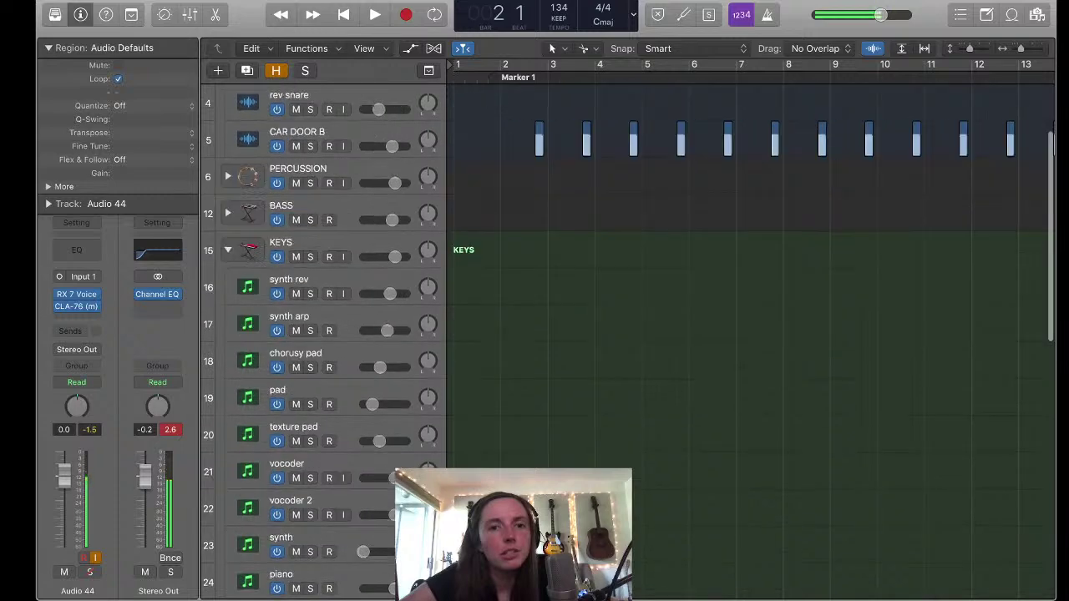
scroll(752, 334, "down", 12)
left_click(228, 264)
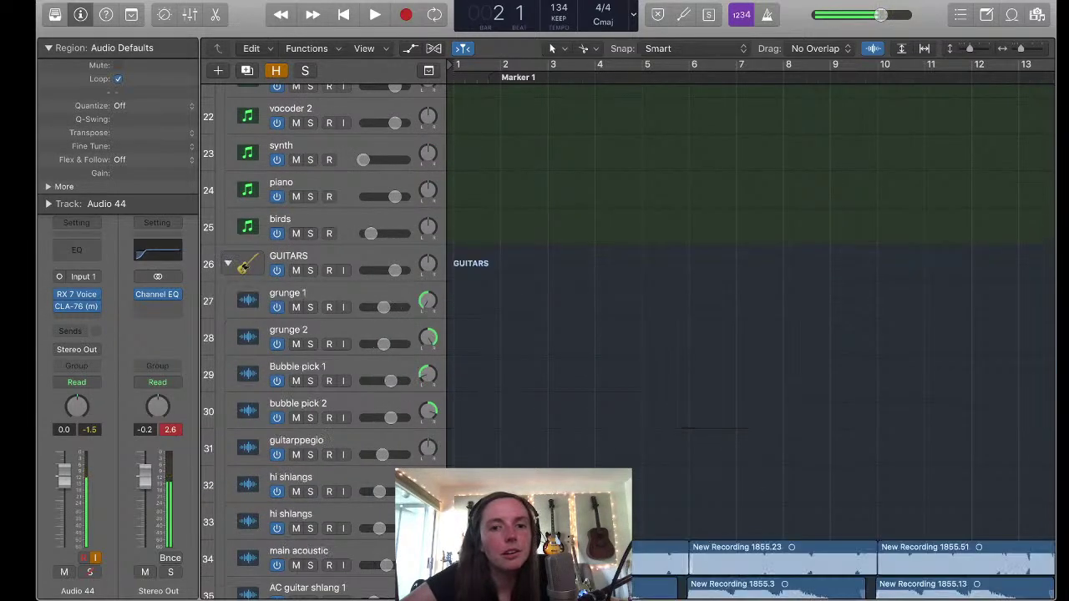
scroll(228, 264, "down", 5)
scroll(751, 334, "down", 3)
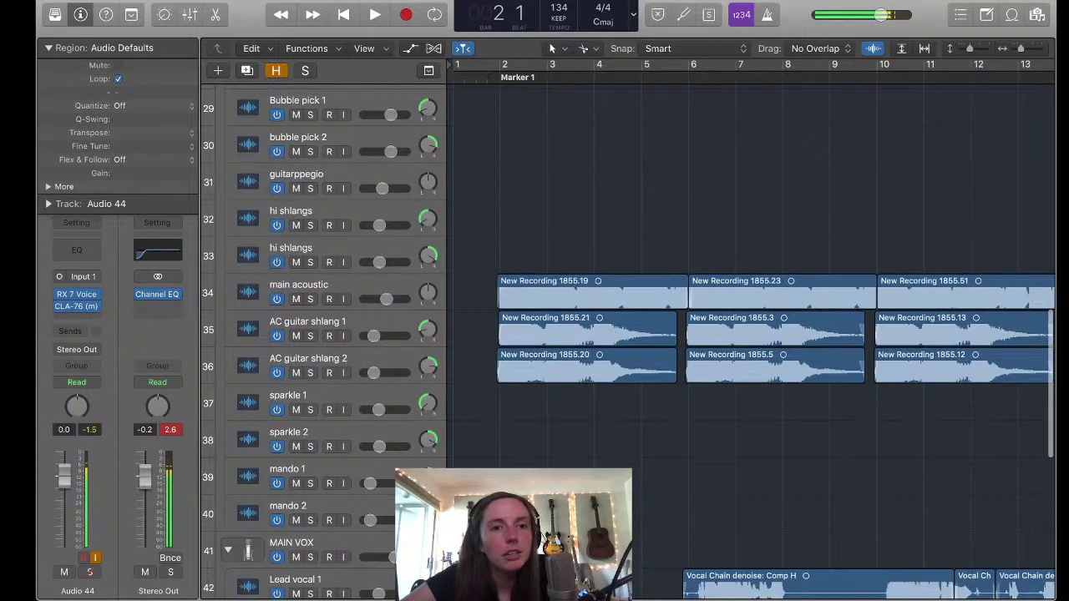
scroll(627, 334, "down", 1)
left_click(351, 244)
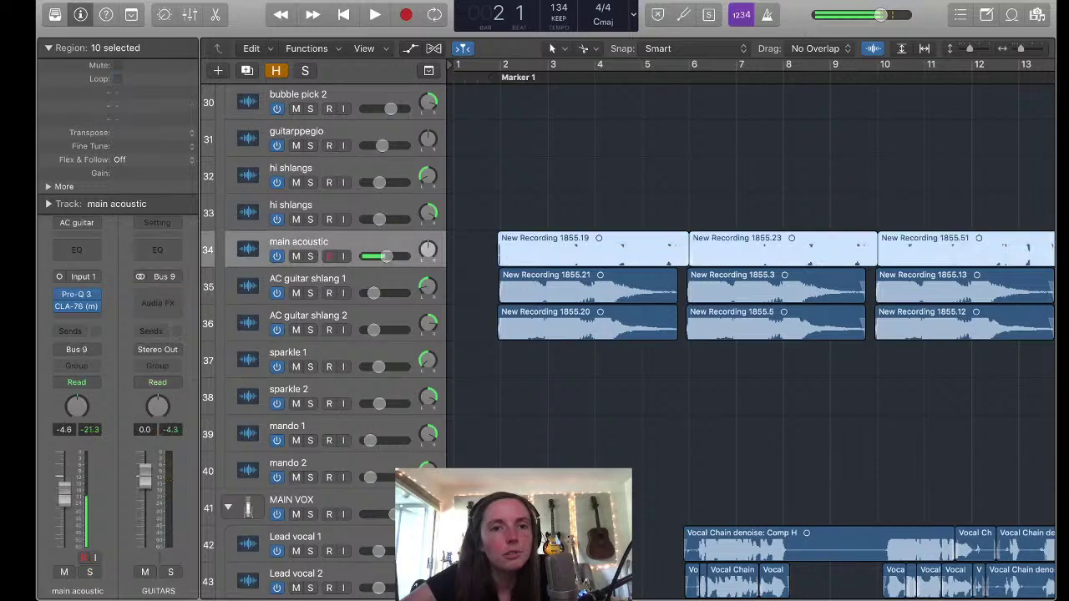
left_click(350, 280)
scroll(627, 334, "down", 10)
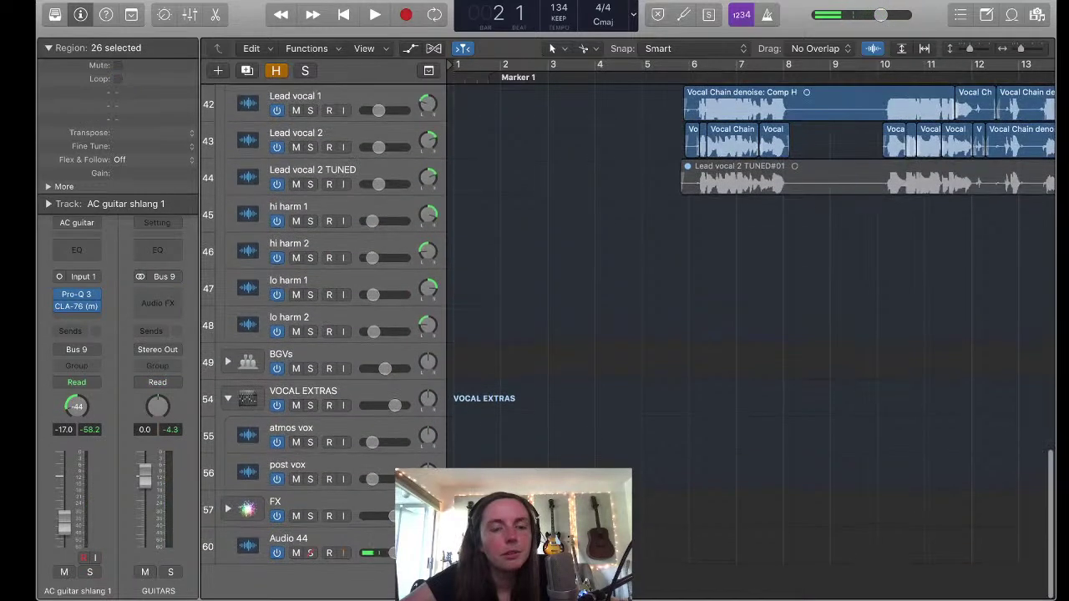
left_click(351, 543)
Solo the main acoustic track, play it from bar 2 for a few bars, stop, and clear the solo
scroll(626, 334, "up", 7)
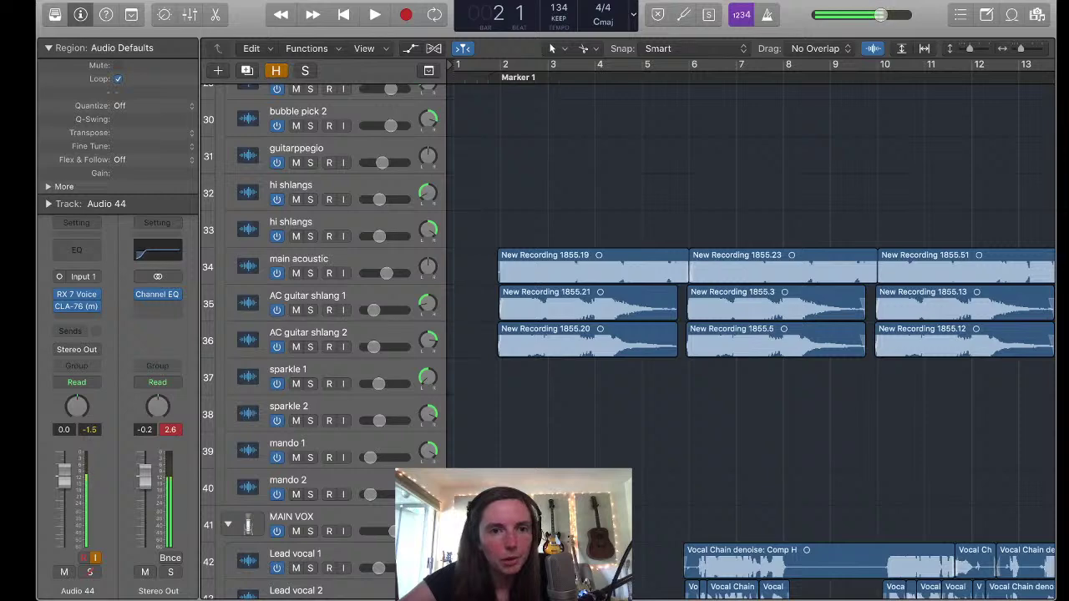
key("s")
key("space")
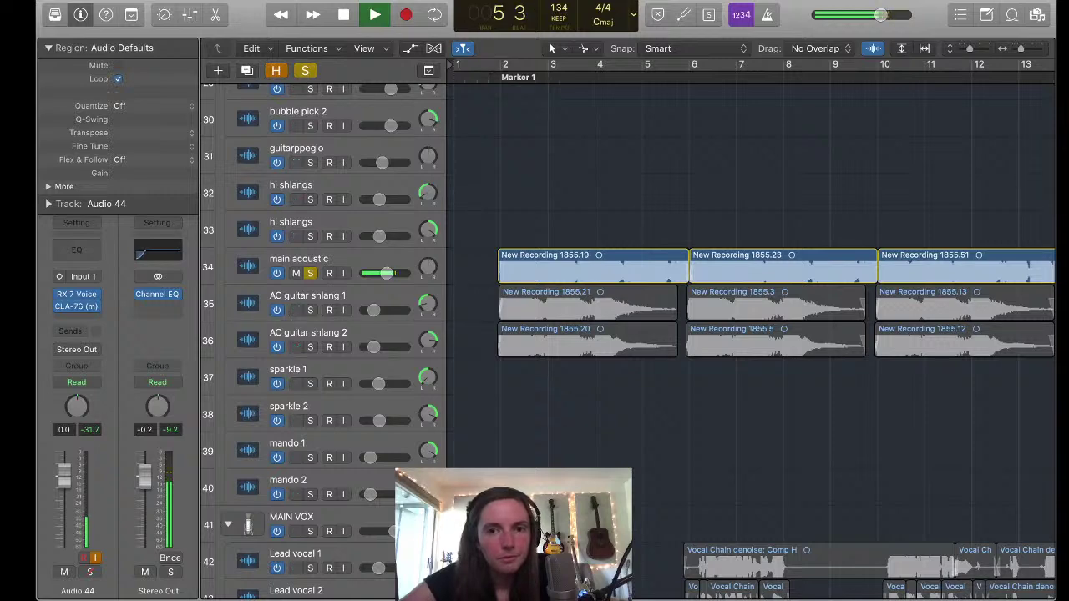
key("space")
key("s")
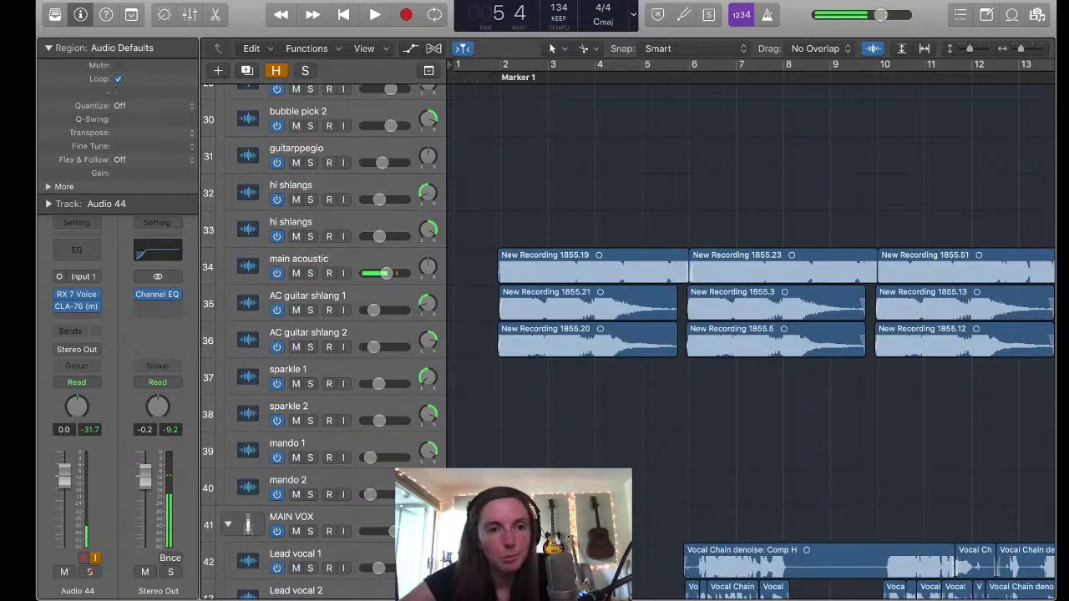
Solo the AC guitar shlang 1 and AC guitar shlang 2 tracks and audition them for a few bars
scroll(752, 334, "down", 1)
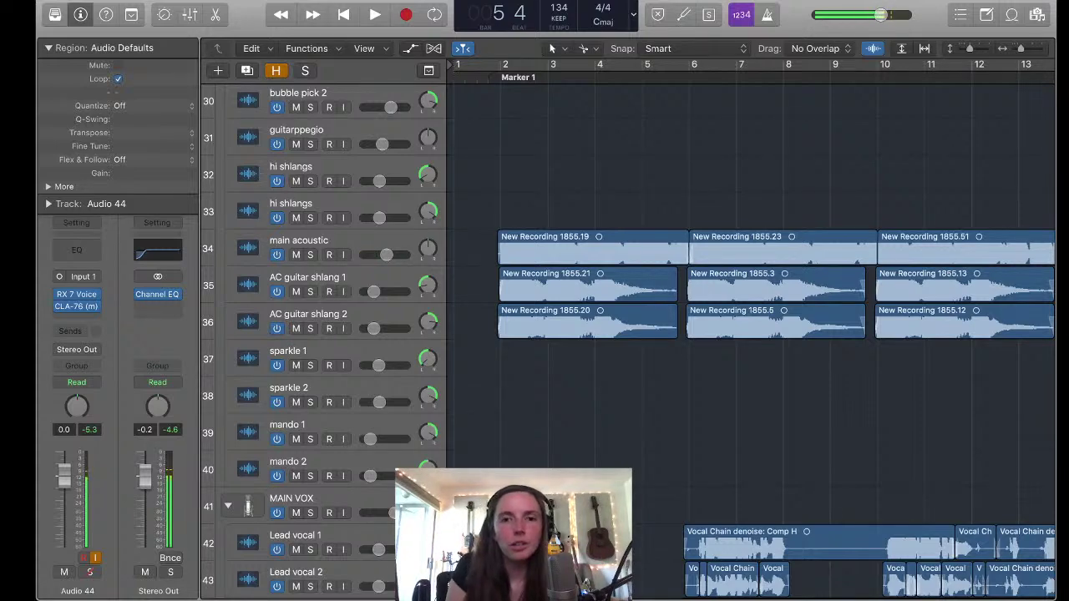
key("s")
key("space")
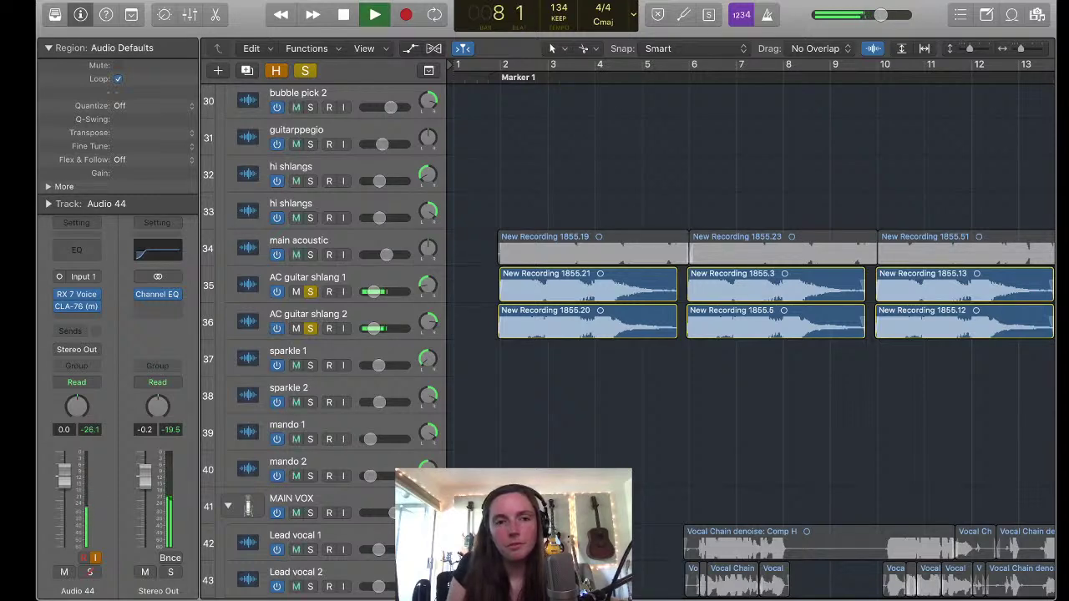
key("space")
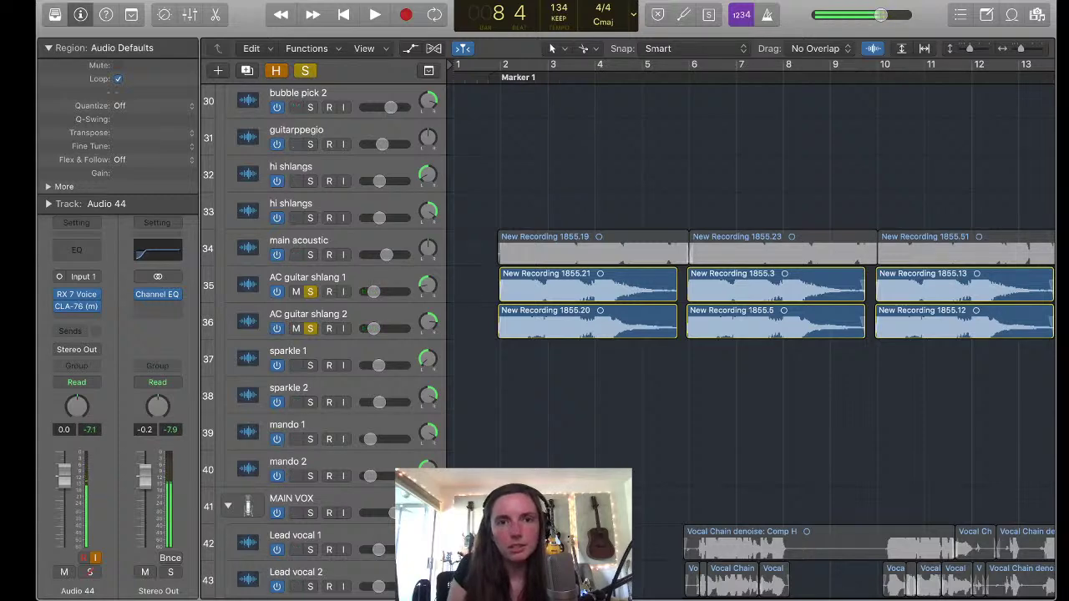
Solo main acoustic alongside both AC guitar shlang tracks, play the three together, stop, and clear all solos
key("s")
key("space")
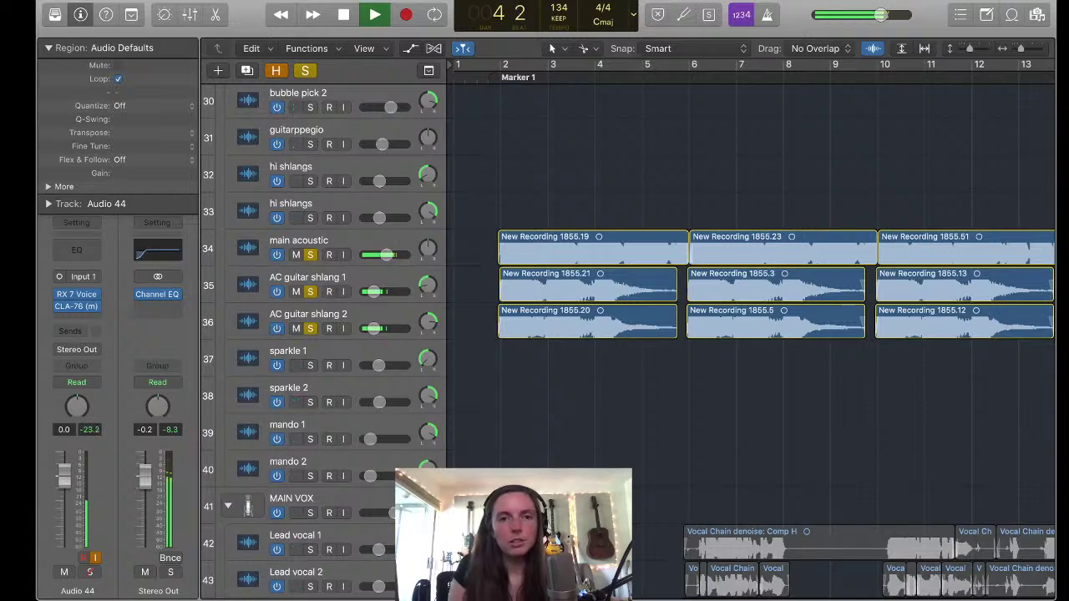
key("space")
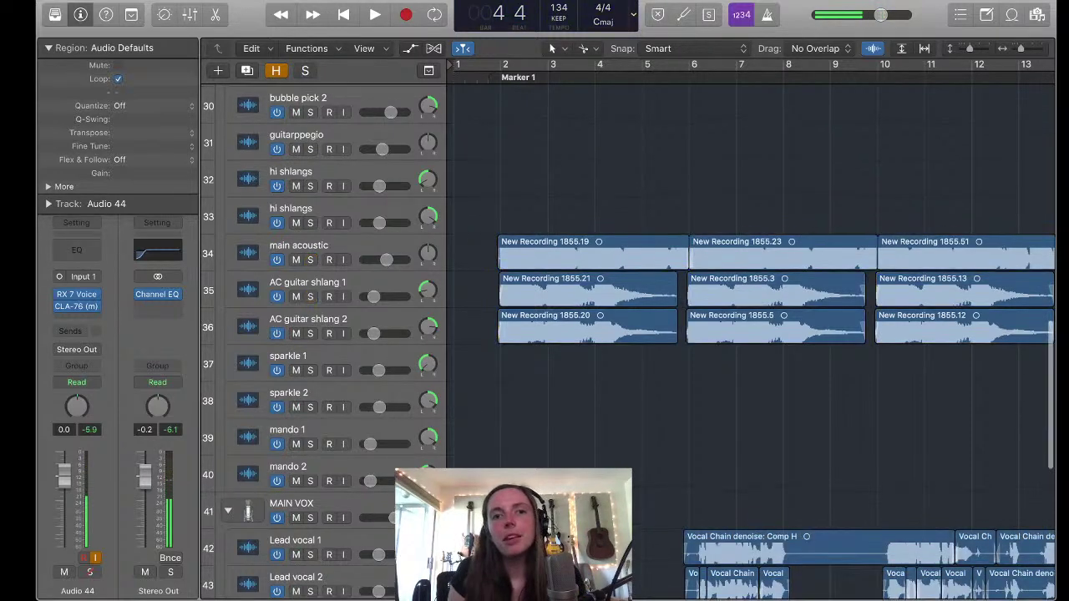
scroll(752, 334, "up", 20)
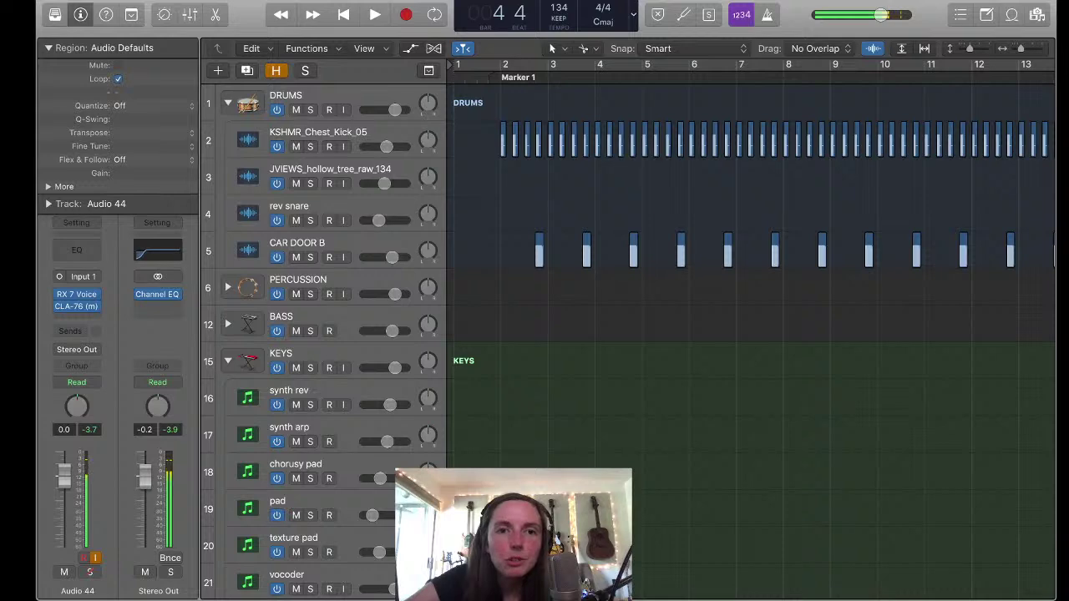
Audition the main acoustic, AC guitar shlang 1 and AC guitar shlang 2 tracks soloed together, and stop playback
scroll(325, 335, "down", 15)
scroll(543, 334, "down", 3)
left_click_drag(310, 389, 310, 464)
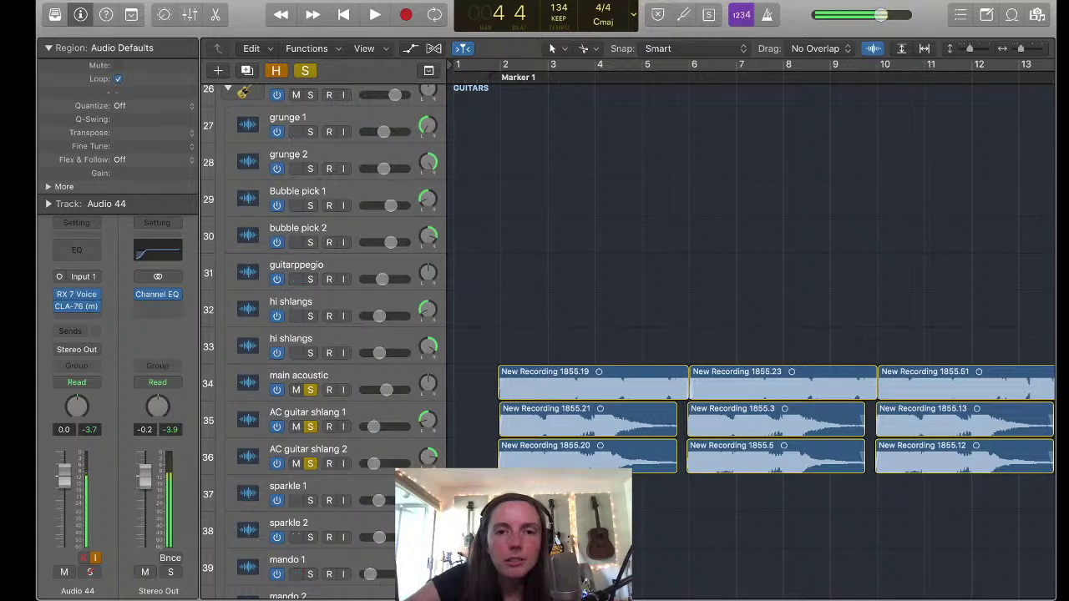
key("space")
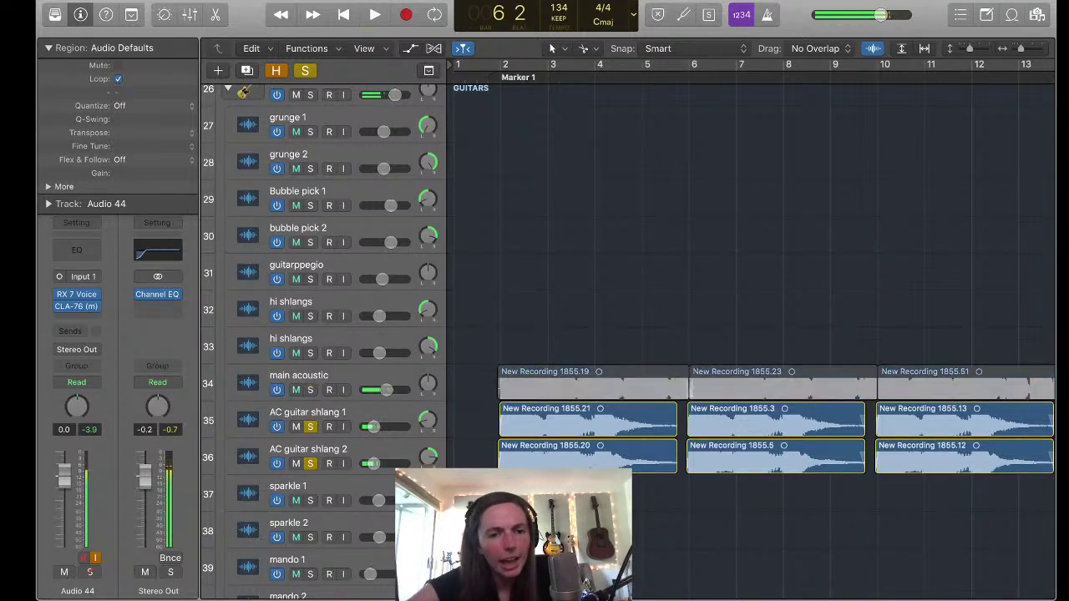
Audition the KSHMR_Chest_Kick_05 track on its own with its solo enabled, and stop playback
scroll(752, 334, "up", 10)
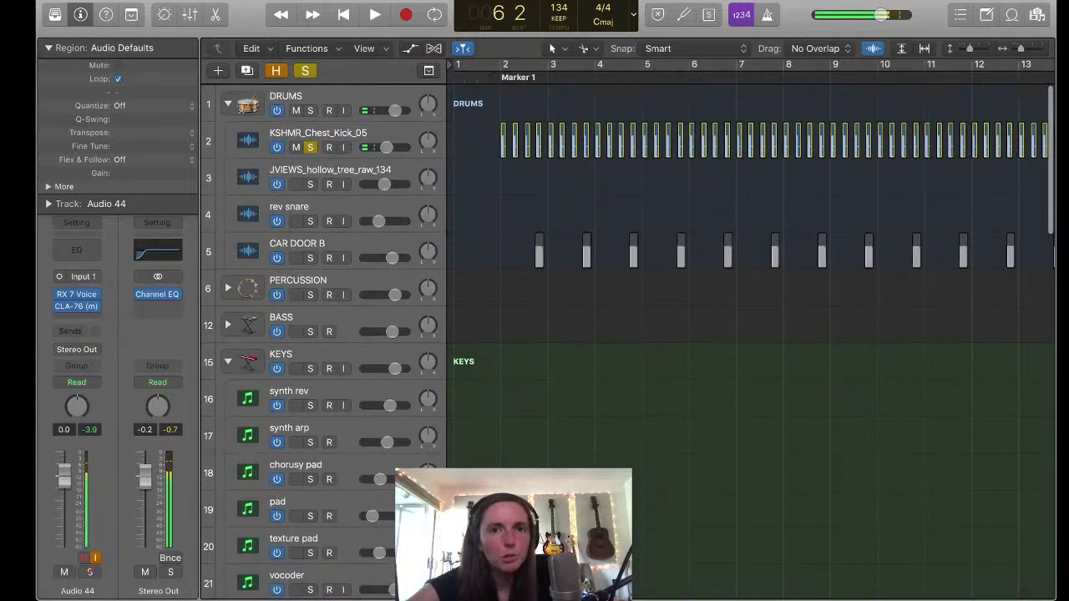
key("space")
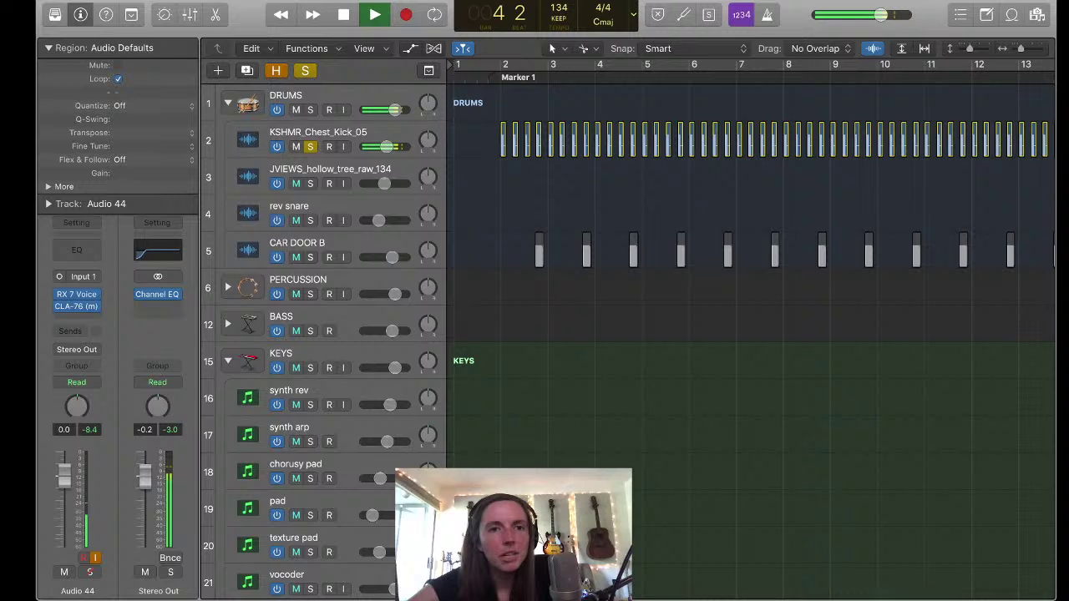
key("space")
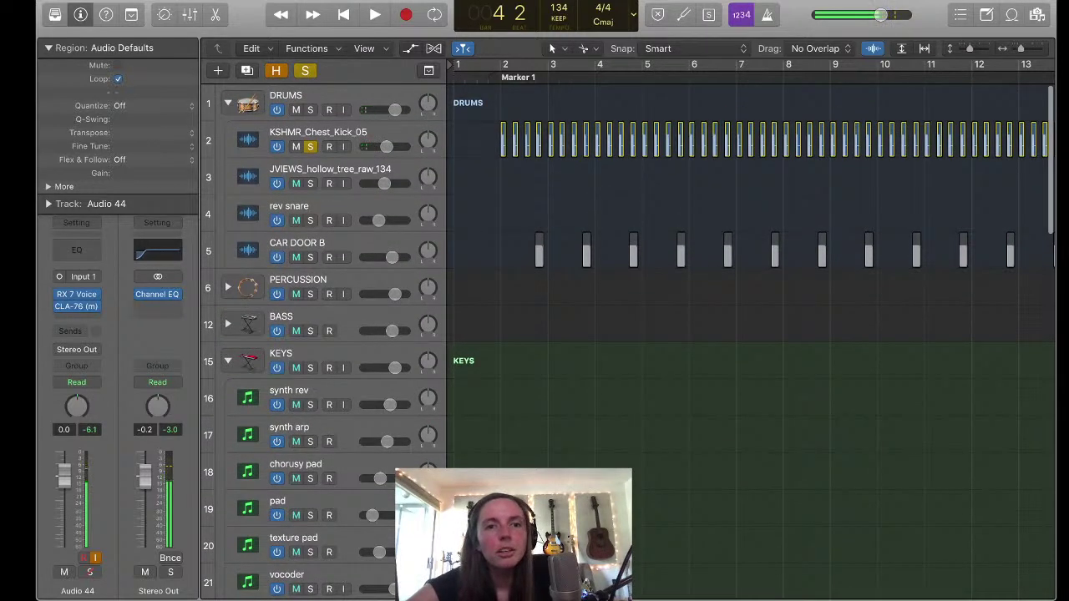
Switch the solo from KSHMR_Chest_Kick_05 to CAR DOOR B, play it from bar 2 for about a bar, and stop
scroll(325, 335, "down", 1)
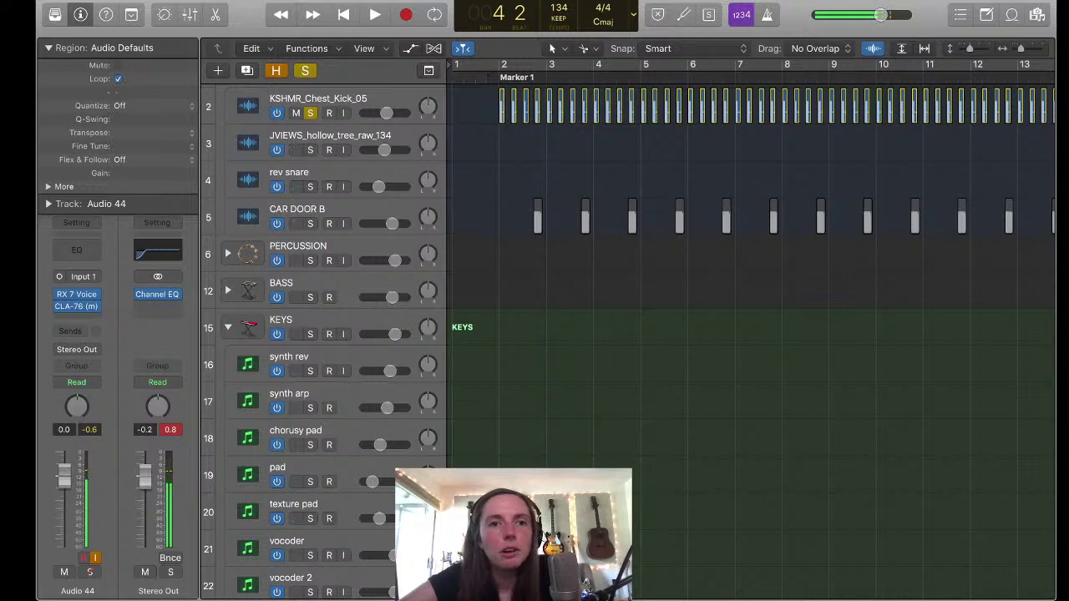
left_click(310, 224)
left_click(311, 113)
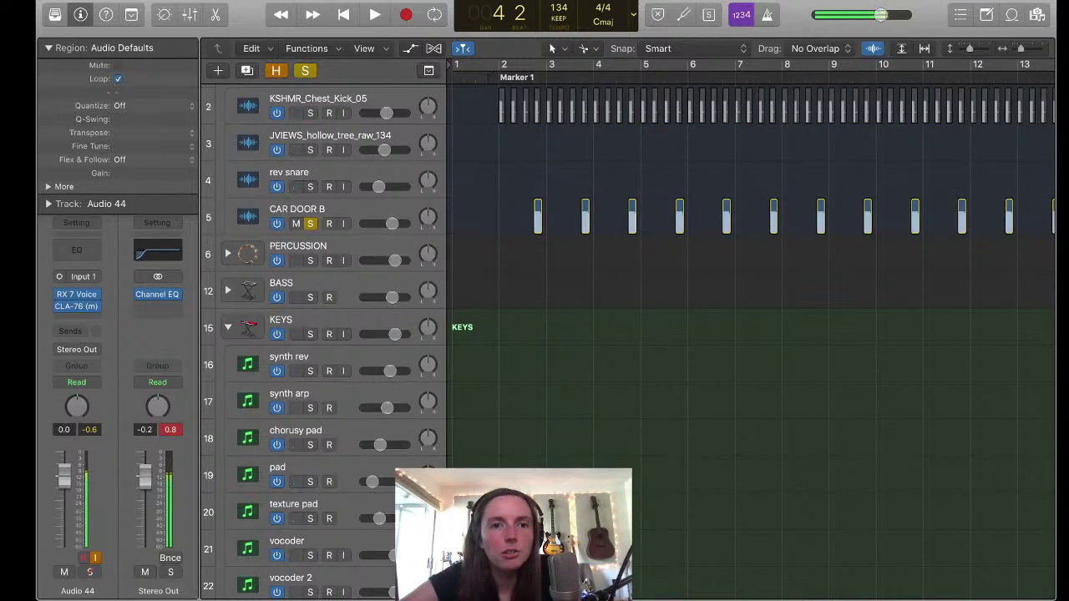
key("super+Right")
key("super+Right")
key("super+Right")
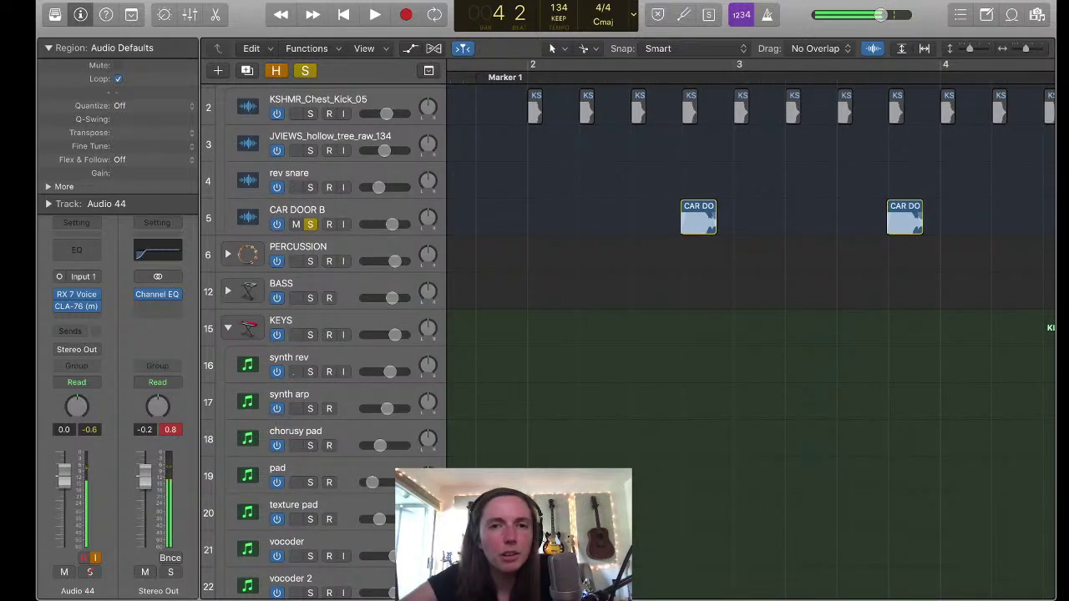
left_click(530, 67)
key("space")
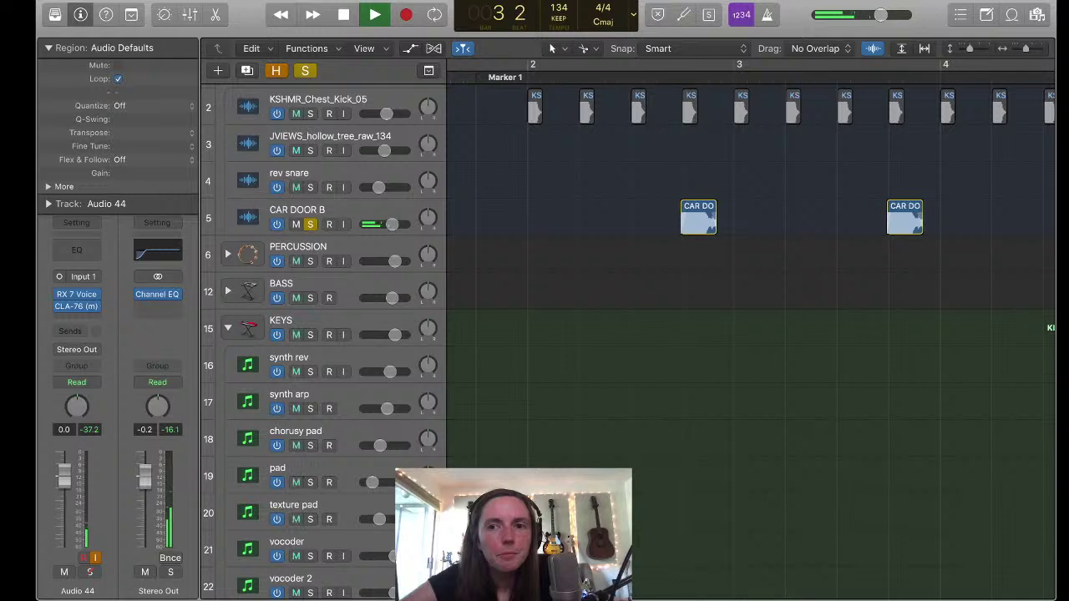
key("space")
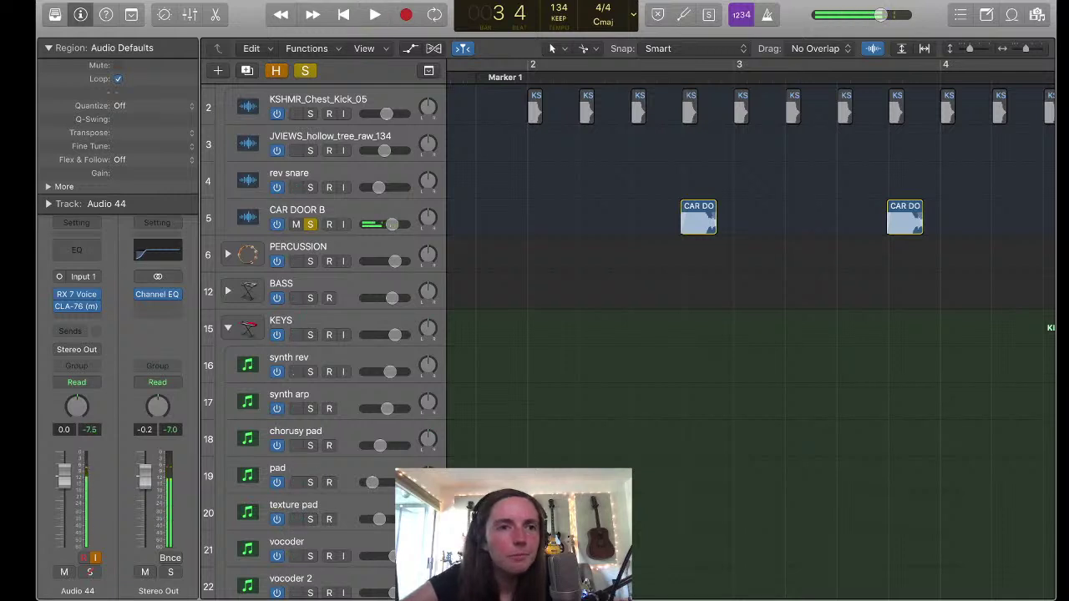
Inspect the CAR DOOR B track and its region in bar 2, clear the solos, and reselect the Audio 44 track
left_click(350, 211)
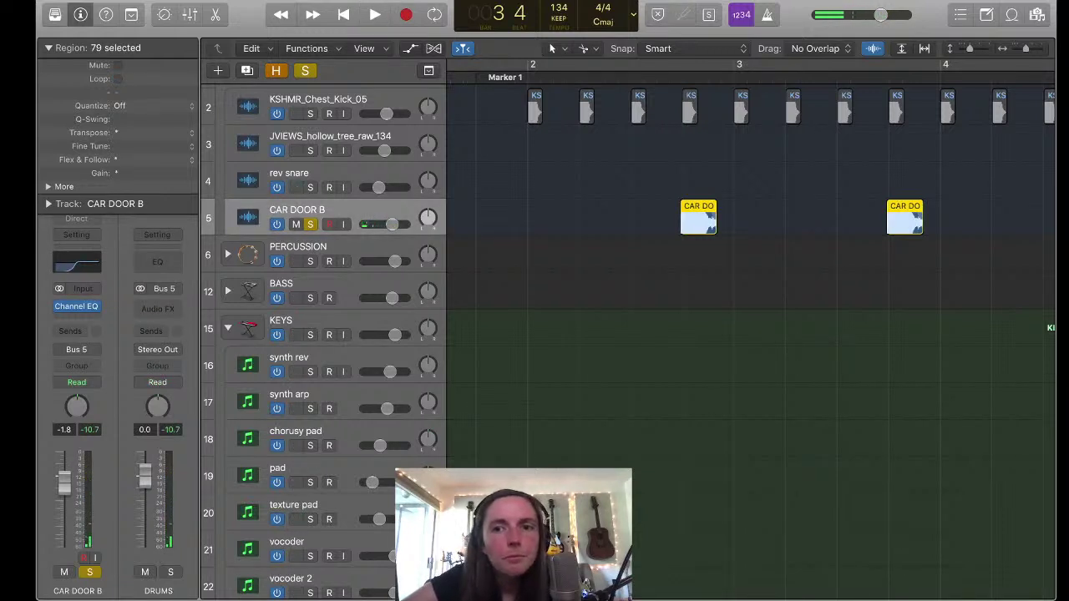
left_click(699, 218)
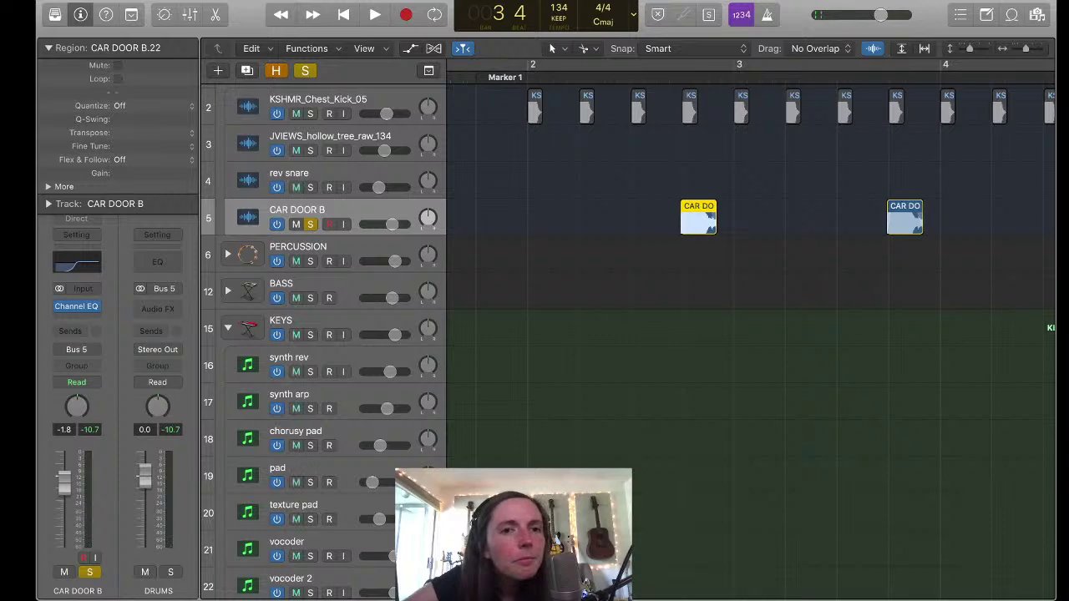
scroll(534, 334, "down", 15)
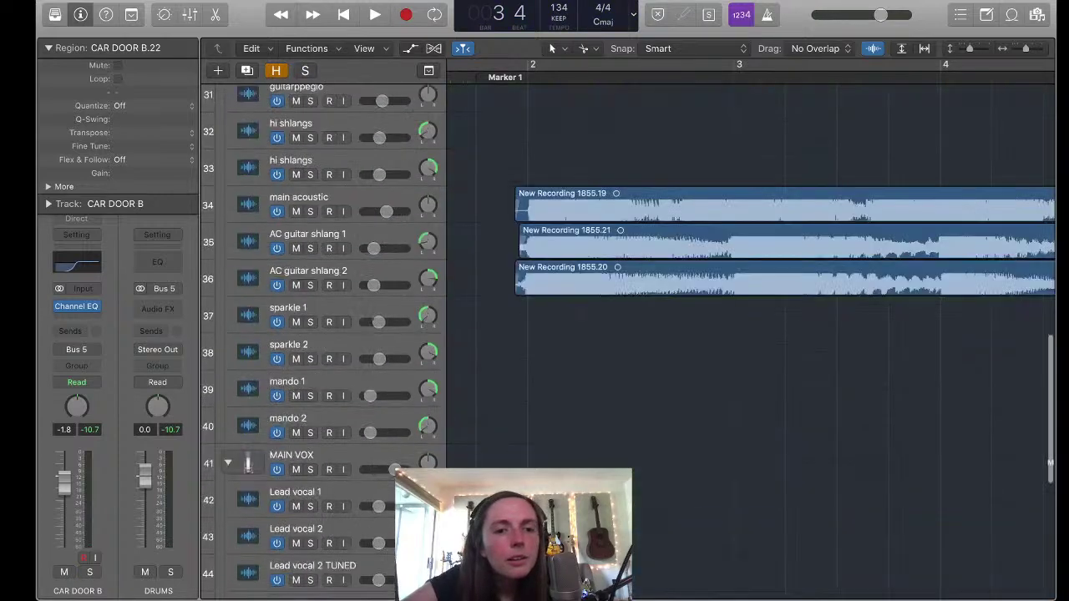
left_click(343, 550)
Return the playhead to bar 2 and solo KSHMR_Chest_Kick_05, CAR DOOR B, main acoustic and both AC guitar shlang tracks
scroll(344, 547, "up", 15)
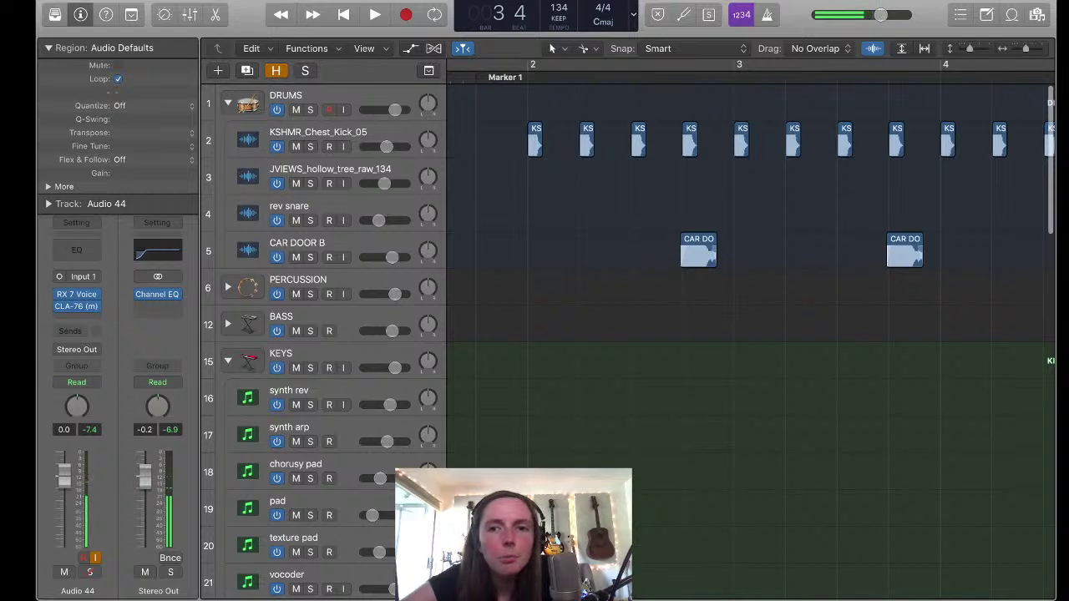
key("super+Left")
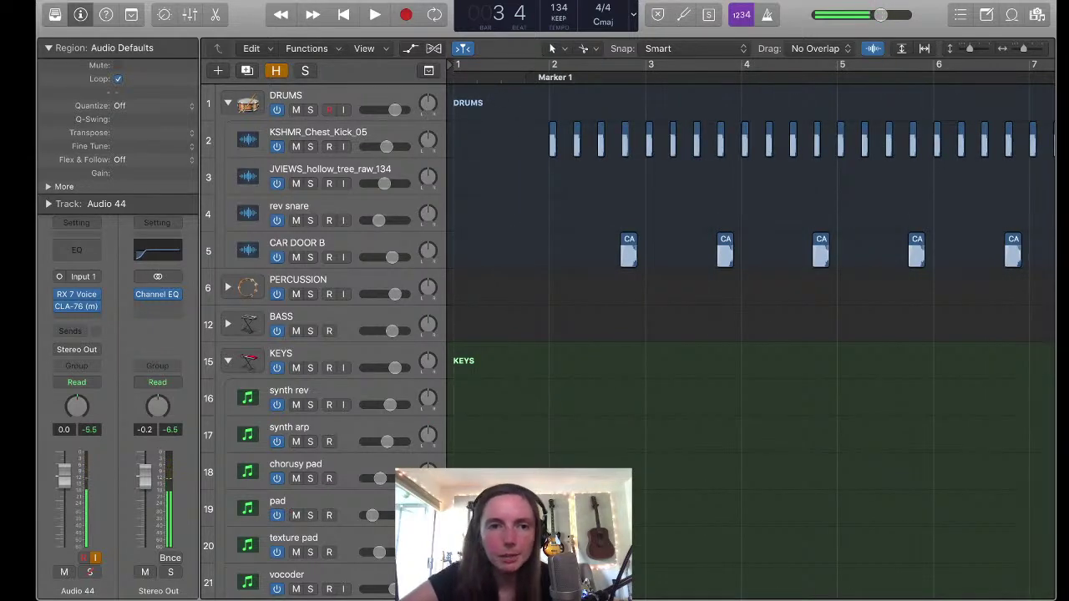
scroll(752, 334, "right", 2)
key("comma")
key("comma")
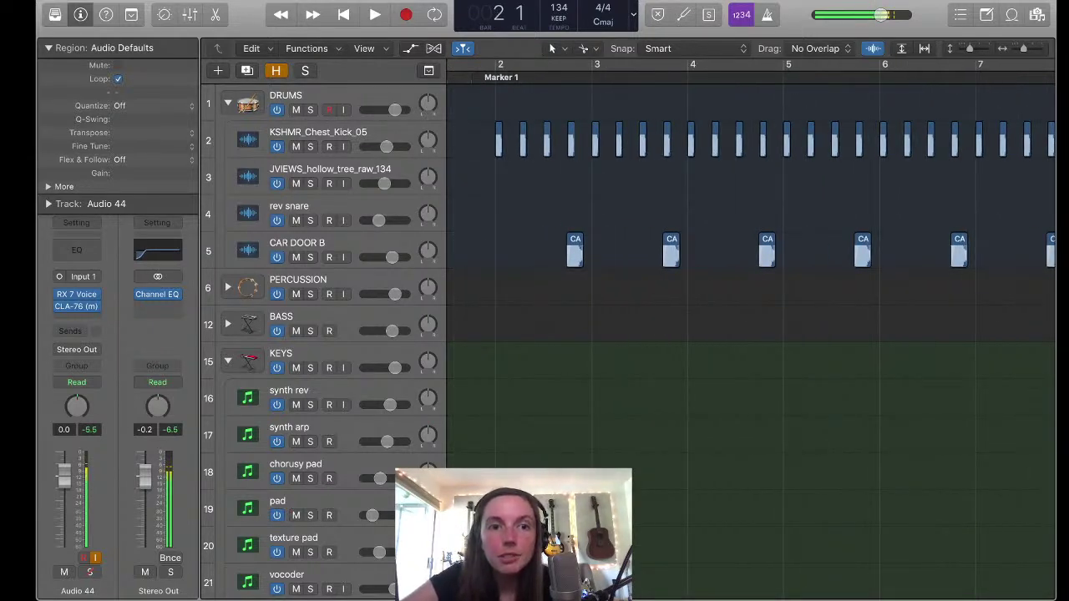
key("s")
scroll(326, 335, "down", 15)
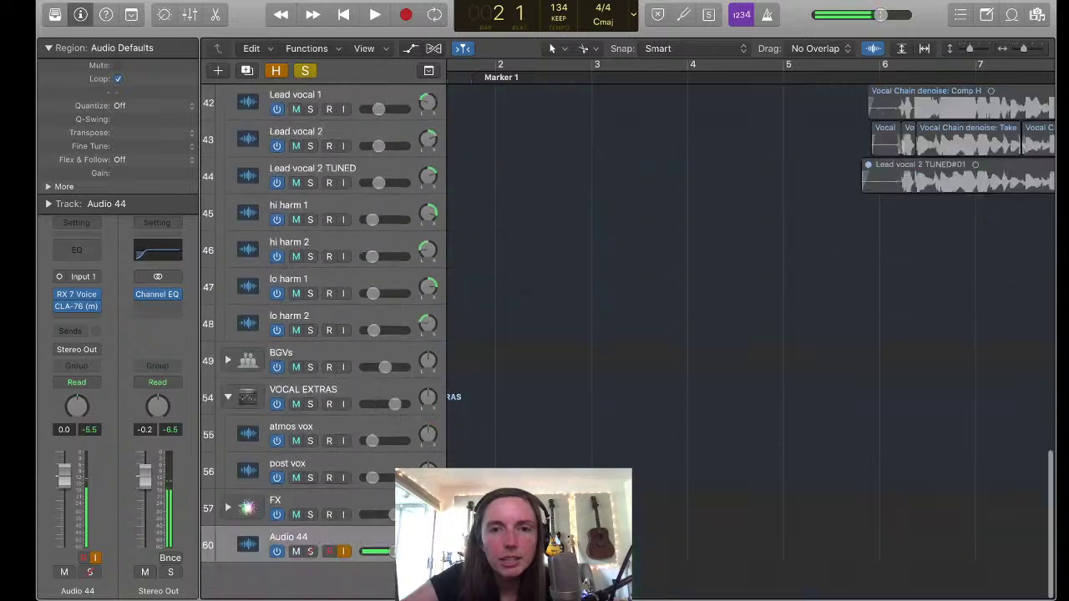
scroll(326, 334, "up", 8)
left_click_drag(310, 217, 310, 290)
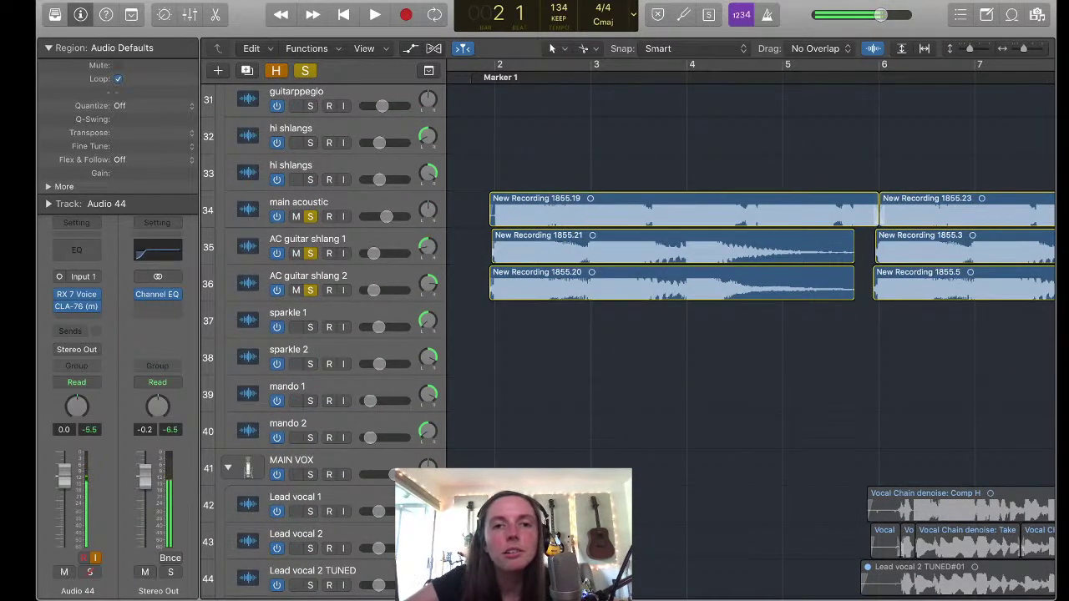
Play the soloed drum and acoustic guitar tracks together from bar 2 to bar 9, stop, and clear all solos
key("space")
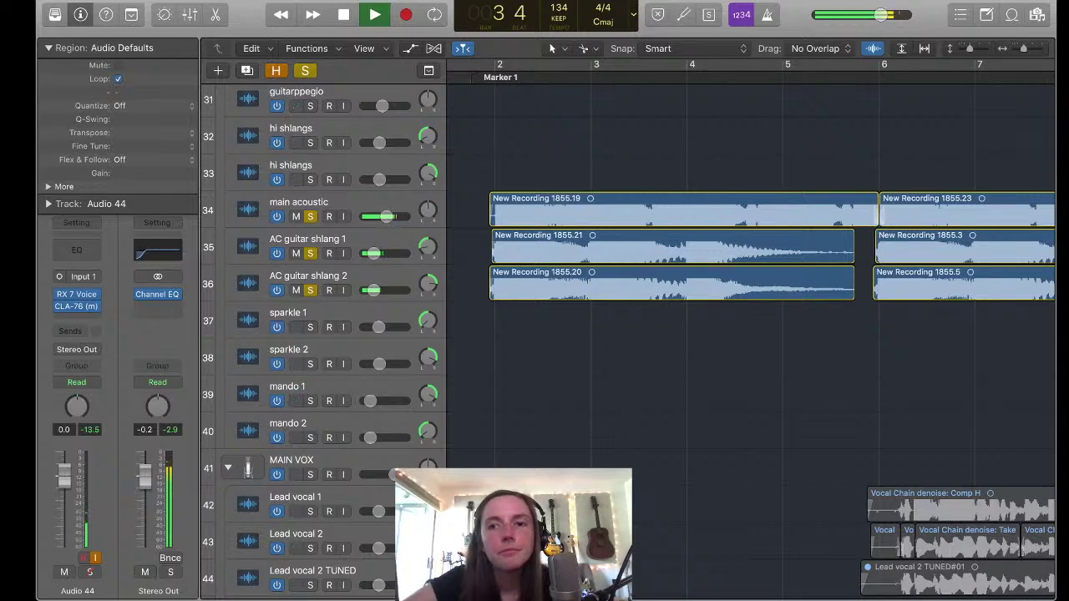
scroll(751, 334, "right", 3)
scroll(752, 335, "up", 10)
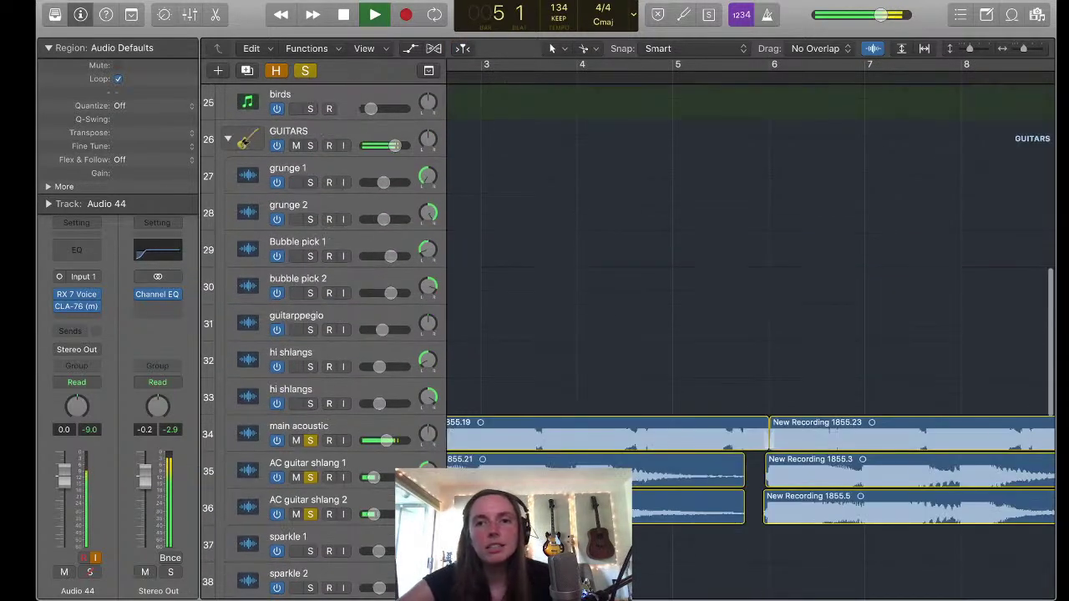
key("super+Left")
scroll(752, 334, "up", 15)
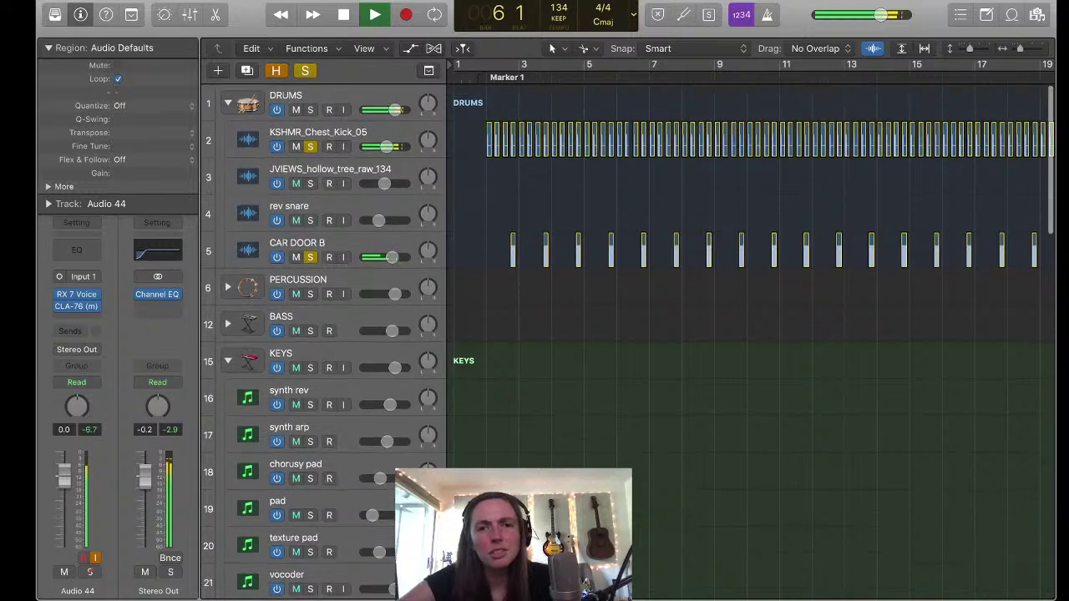
scroll(752, 334, "down", 3)
scroll(752, 334, "down", 15)
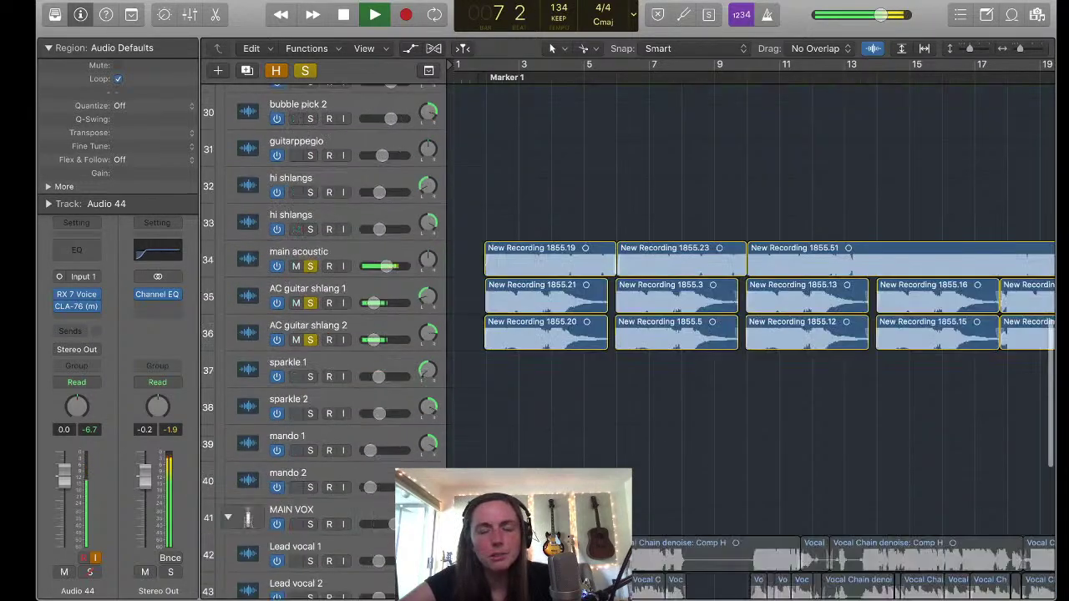
scroll(751, 335, "up", 3)
scroll(752, 334, "up", 8)
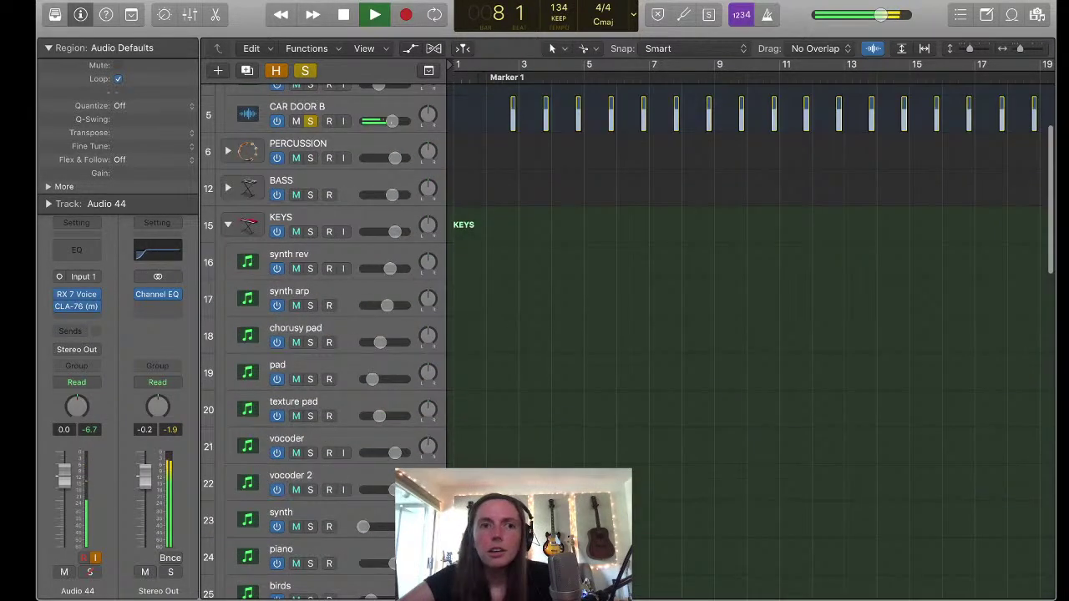
scroll(752, 334, "up", 8)
key("space")
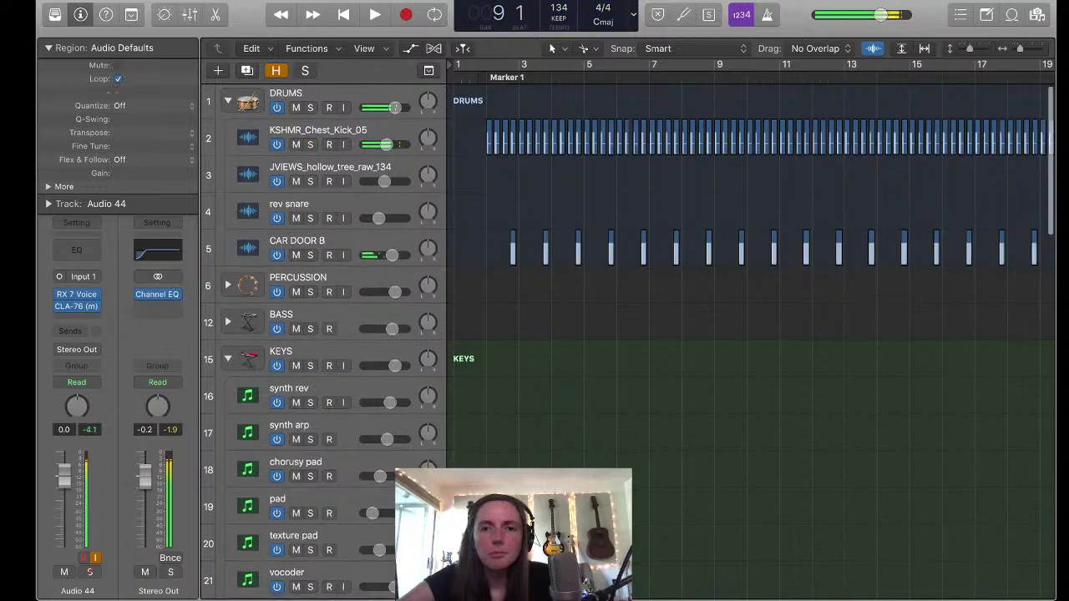
Examine the guitar and vocal tracks across the arrangement from bar 1 to about bar 73
scroll(751, 334, "down", 15)
scroll(752, 334, "down", 10)
scroll(752, 335, "right", 8)
scroll(751, 335, "down", 5)
scroll(752, 334, "up", 8)
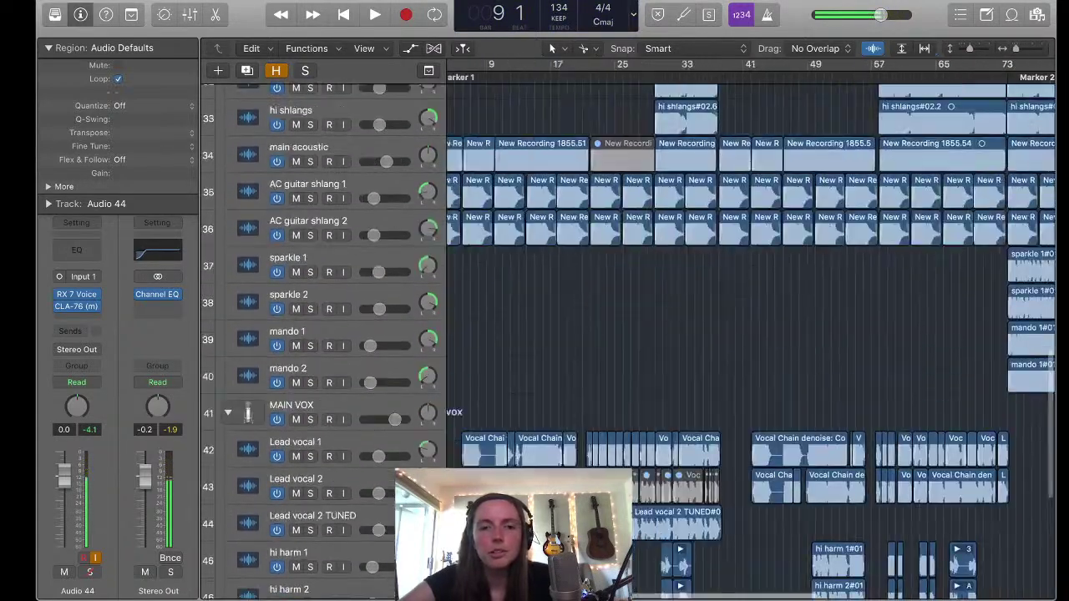
scroll(752, 335, "left", 3)
scroll(752, 335, "up", 5)
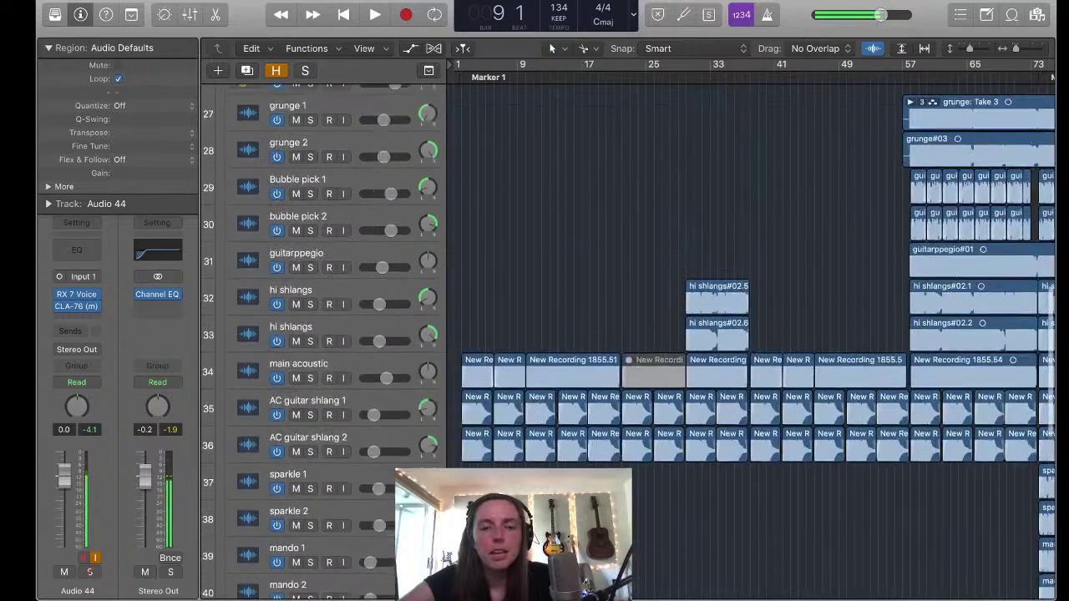
scroll(752, 334, "down", 12)
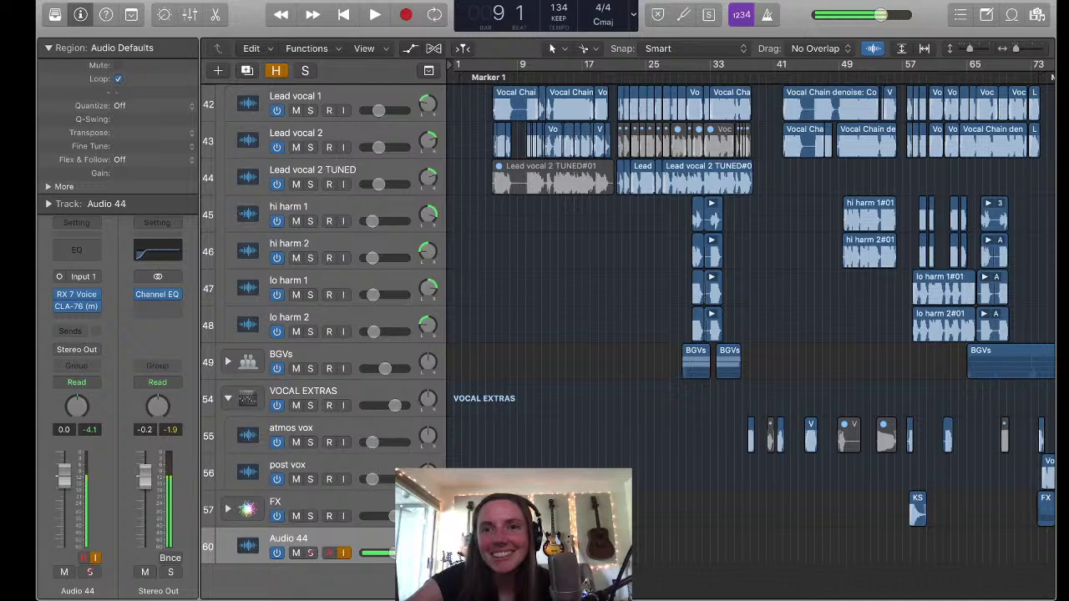
Select the CAR DOOR B track to view its channel strip, and return the selection to the Audio 44 track
scroll(751, 318, "up", 5)
scroll(751, 318, "left", 5)
scroll(752, 317, "up", 15)
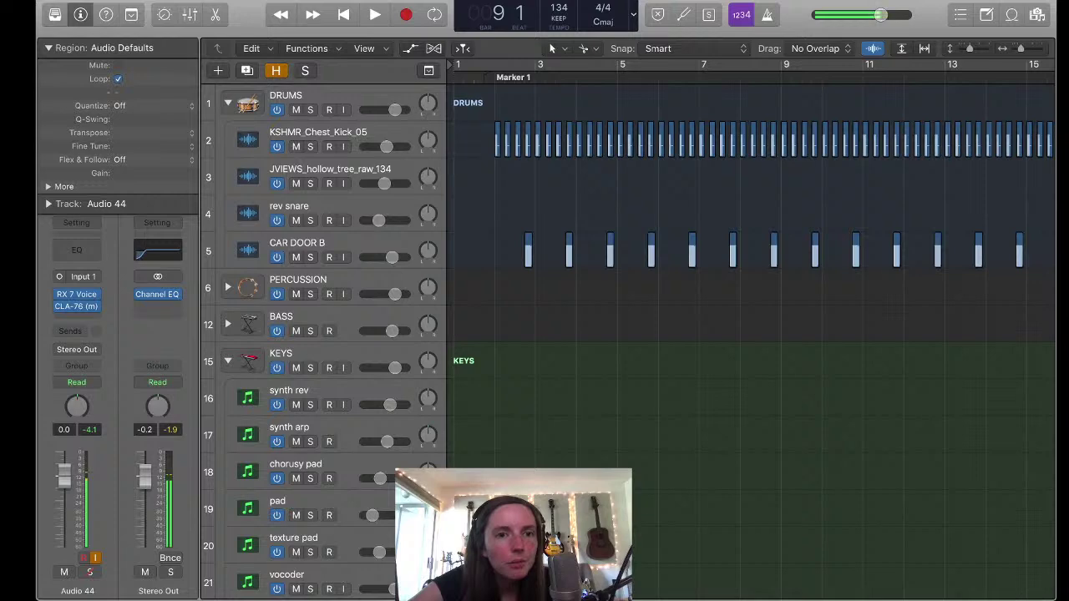
left_click(359, 244)
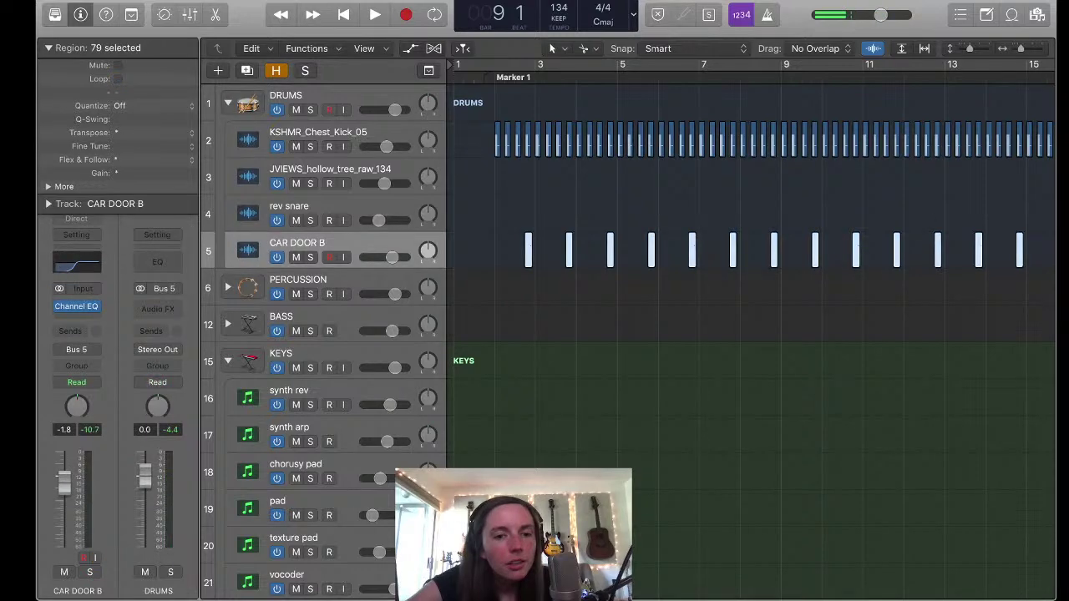
scroll(751, 334, "down", 15)
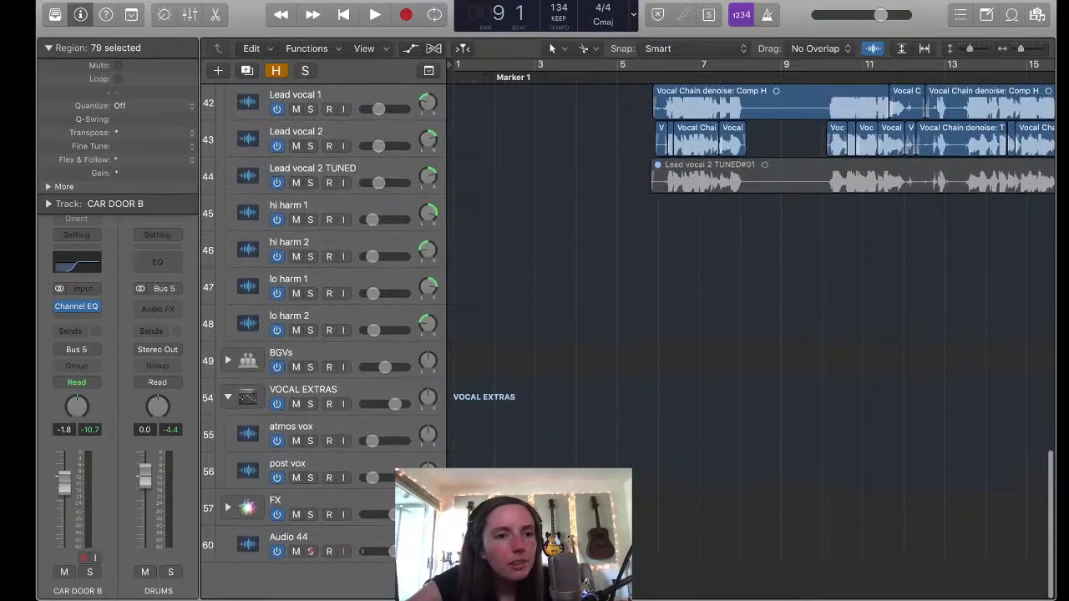
key("super+alt+a")
Bring up the CAR DOOR B track's channel strip once more and reselect the Audio 44 track
scroll(626, 334, "up", 15)
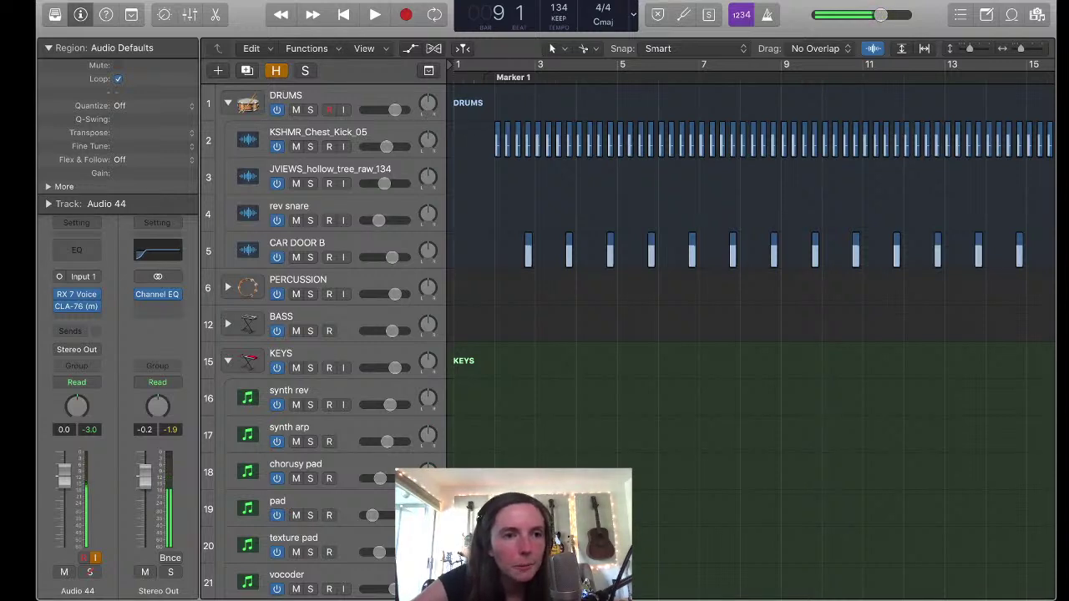
left_click(351, 244)
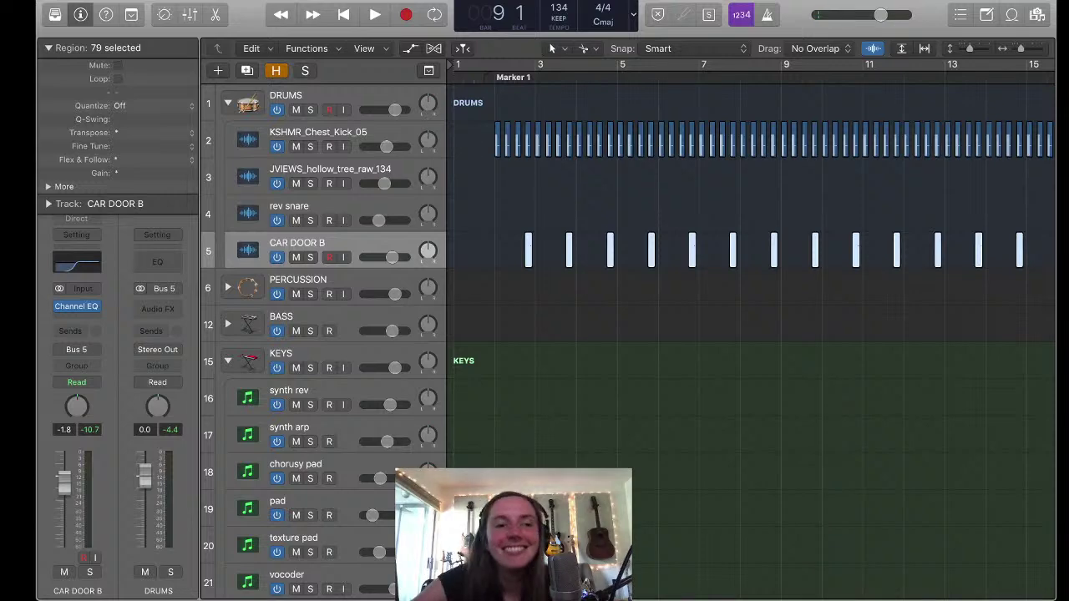
scroll(627, 334, "down", 15)
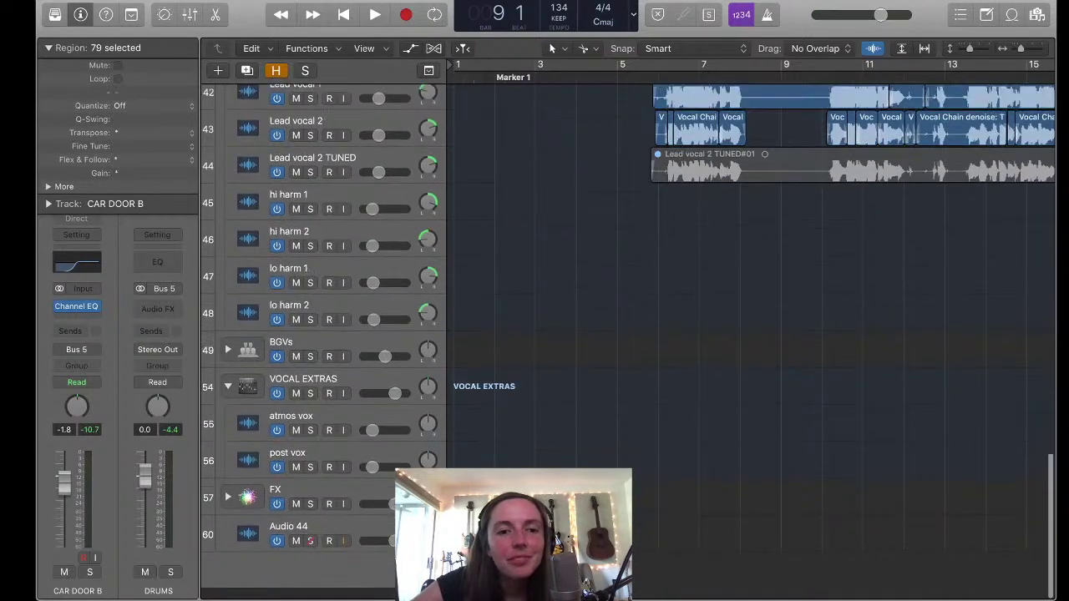
left_click(301, 543)
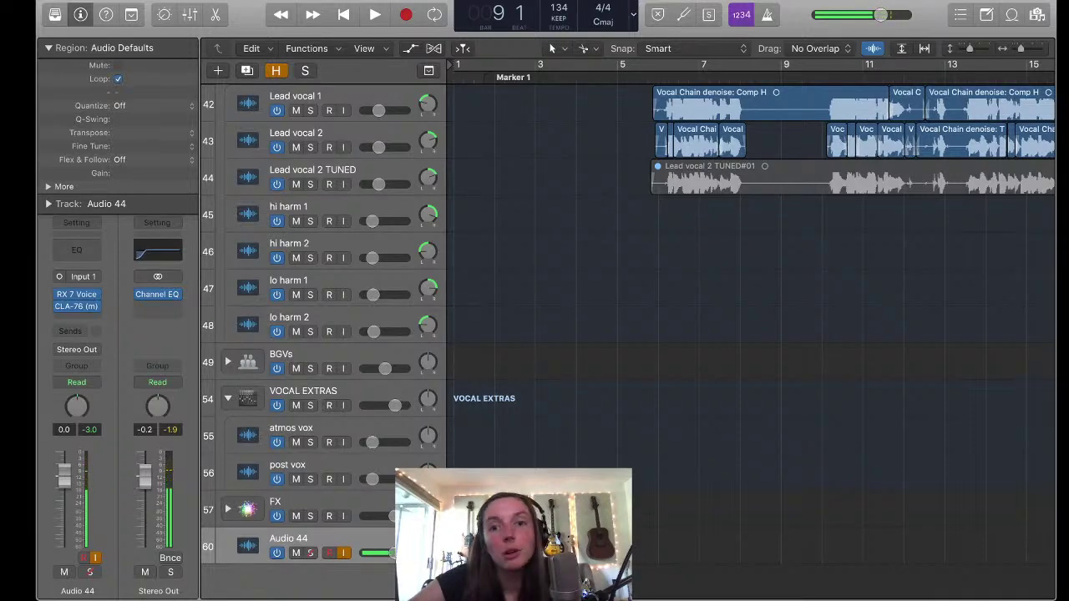
scroll(626, 334, "up", 15)
scroll(627, 334, "down", 15)
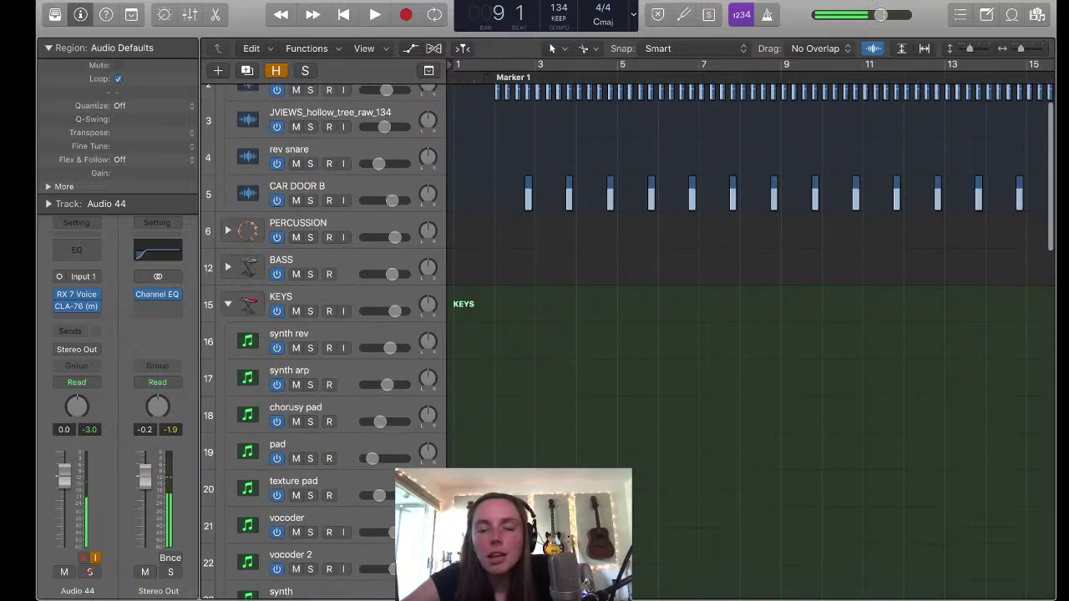
Solo the Lead vocal 1 and Lead vocal 2 tracks, play their opening phrase, and stop in bar 8
key("z")
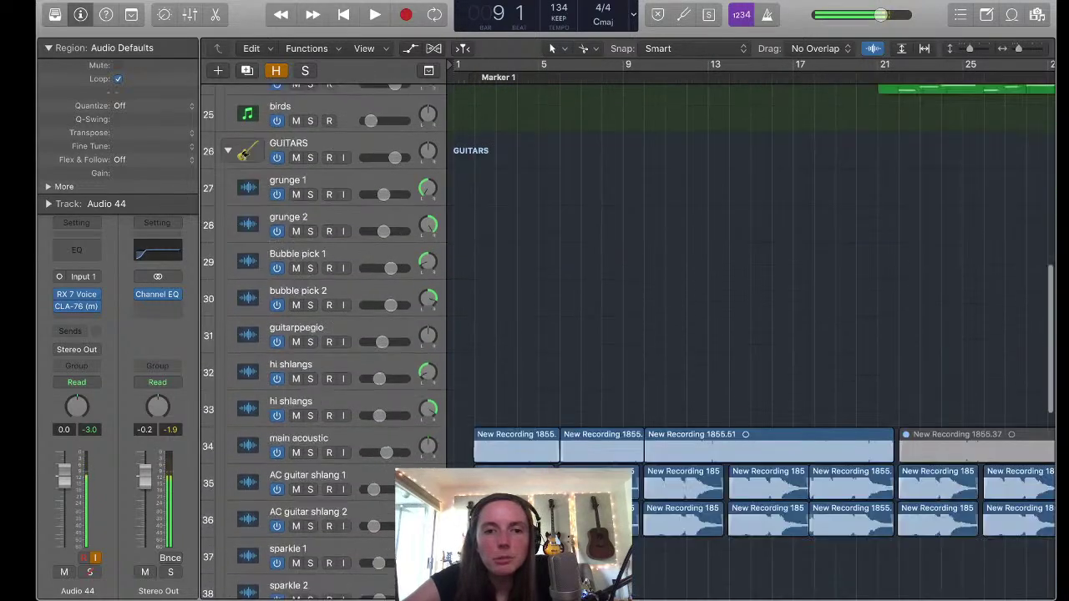
scroll(626, 335, "down", 10)
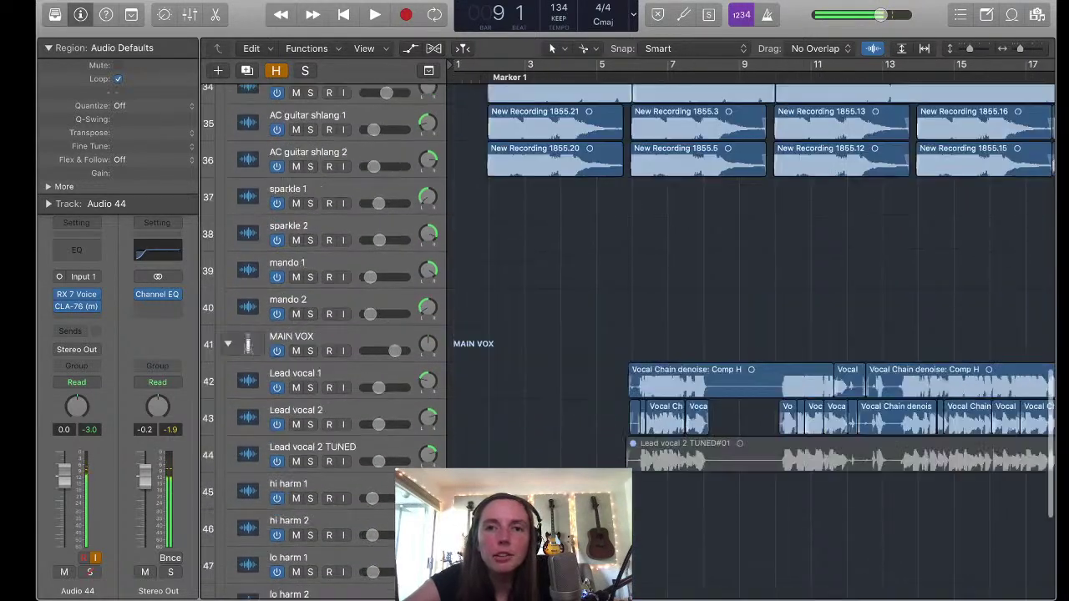
scroll(627, 334, "right", 2)
scroll(752, 334, "up", 3)
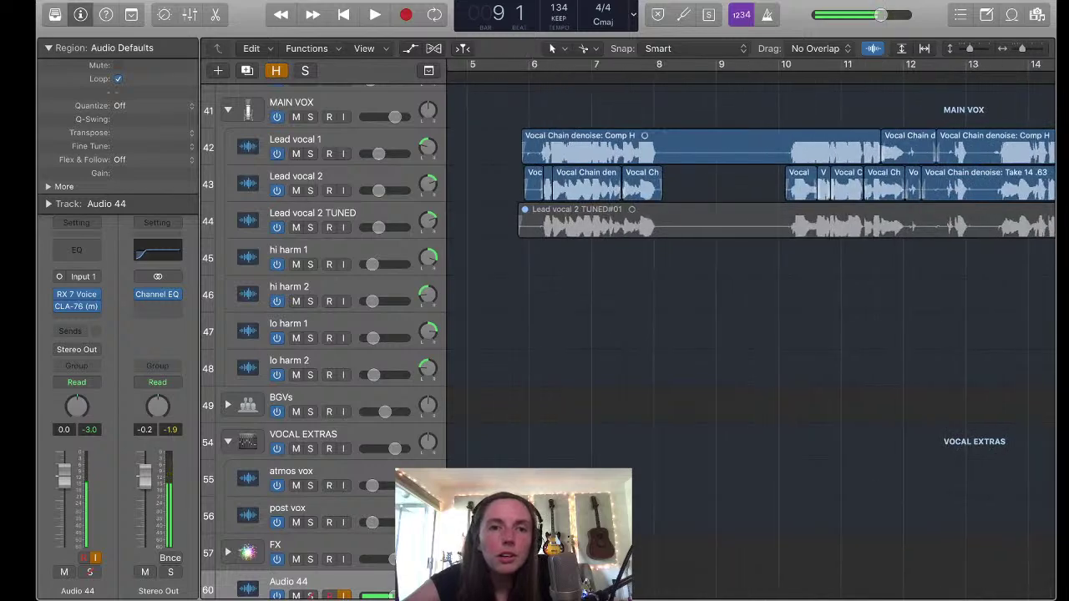
scroll(752, 335, "up", 2)
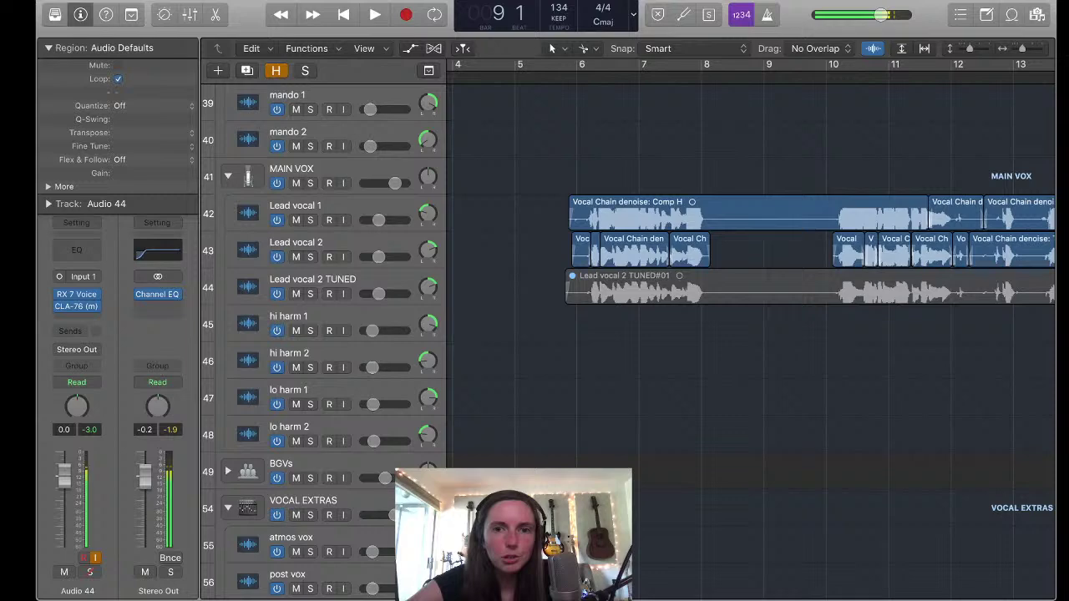
scroll(752, 251, "right", 3)
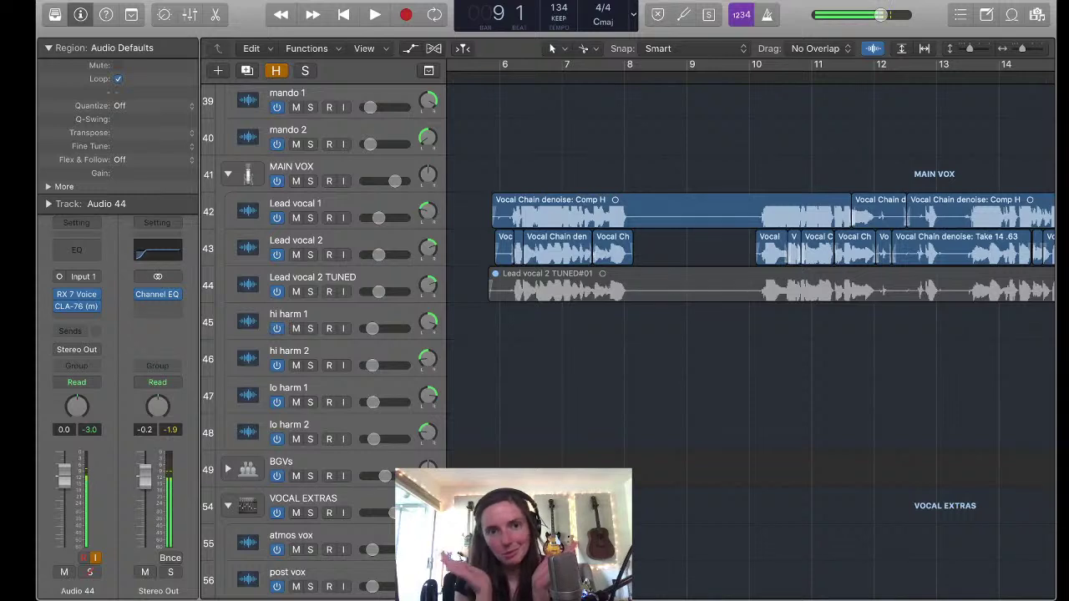
key("s")
key("space")
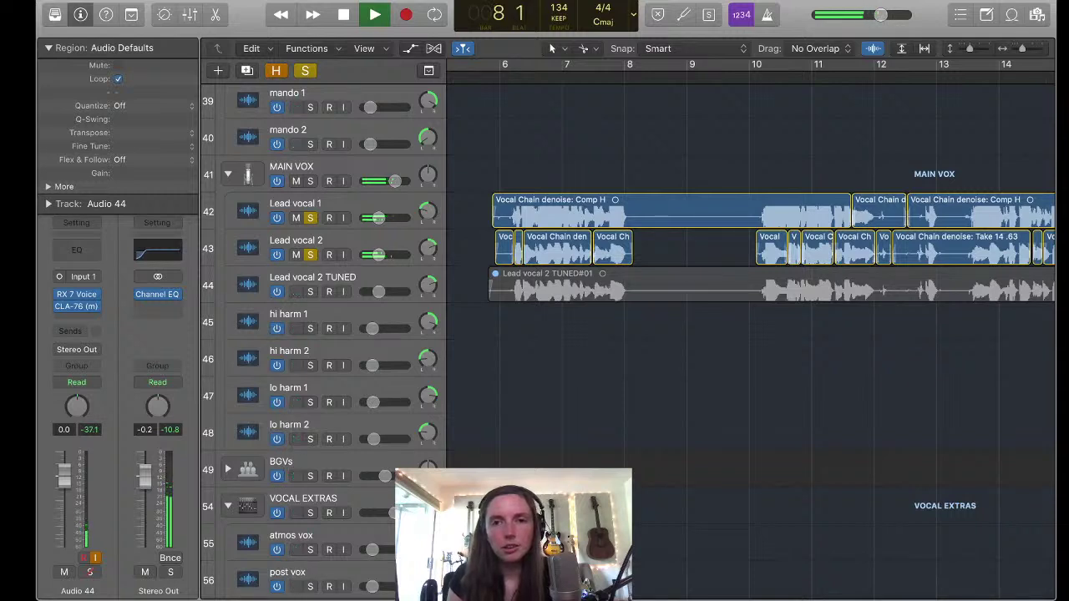
key("space")
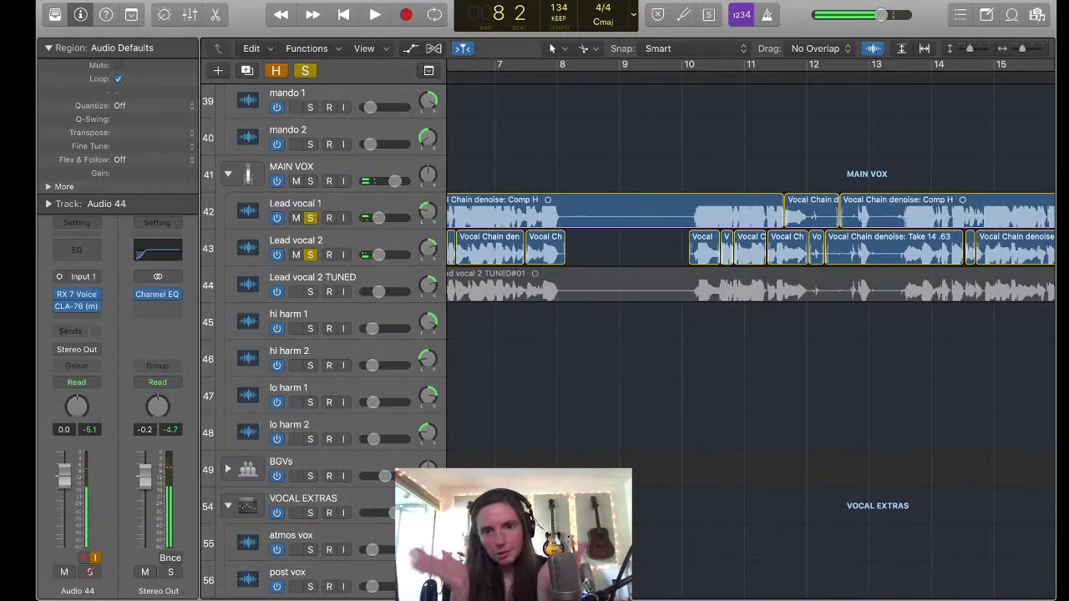
Play the two soloed lead vocal tracks from bar 10 to bar 20, stop, and clear all solos
scroll(626, 335, "up", 1)
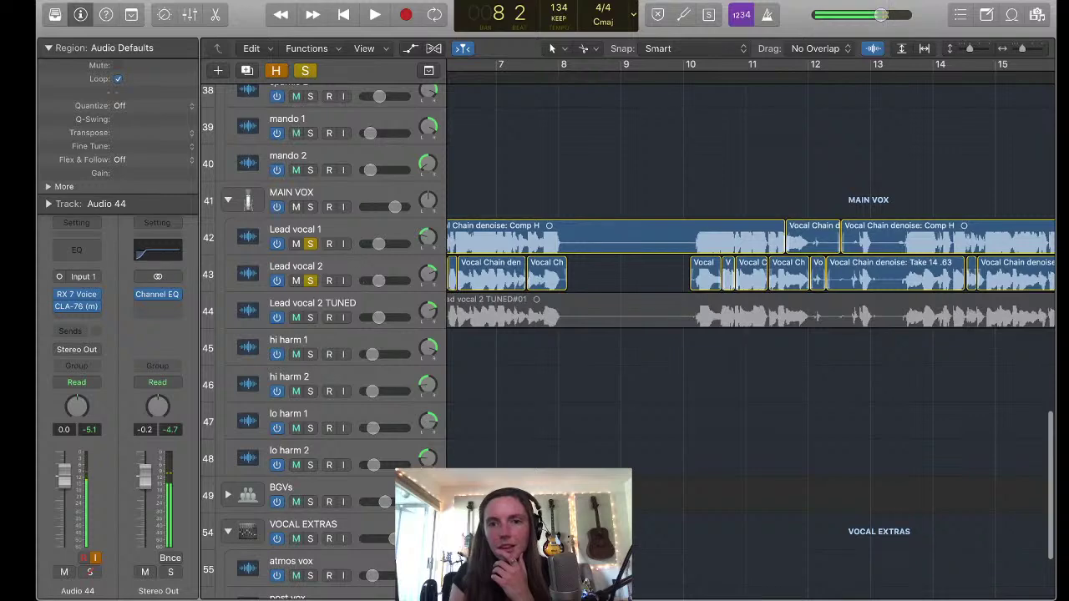
scroll(752, 334, "right", 1)
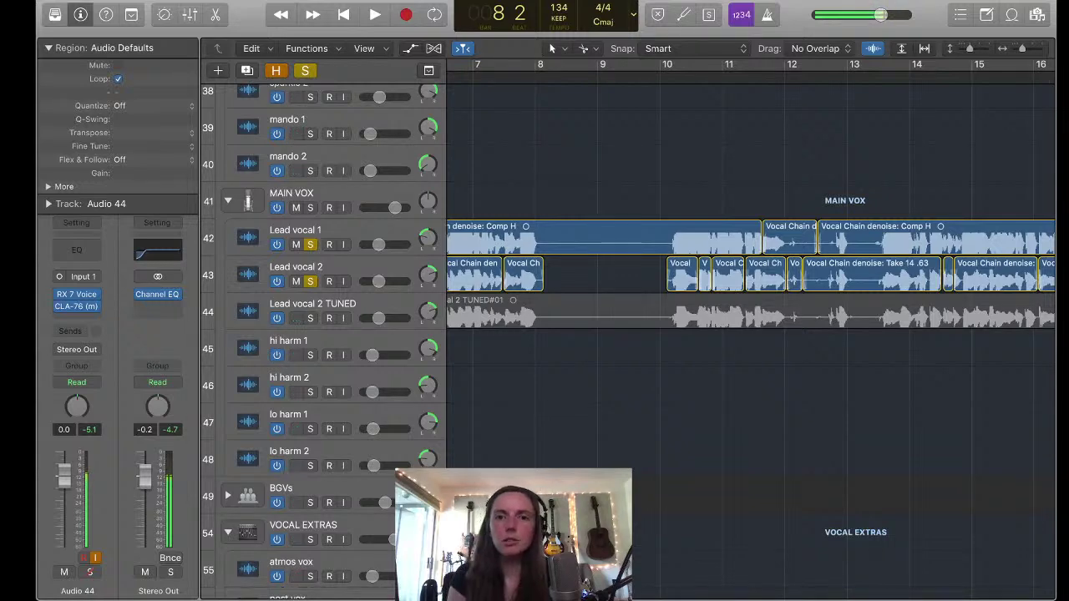
key("space")
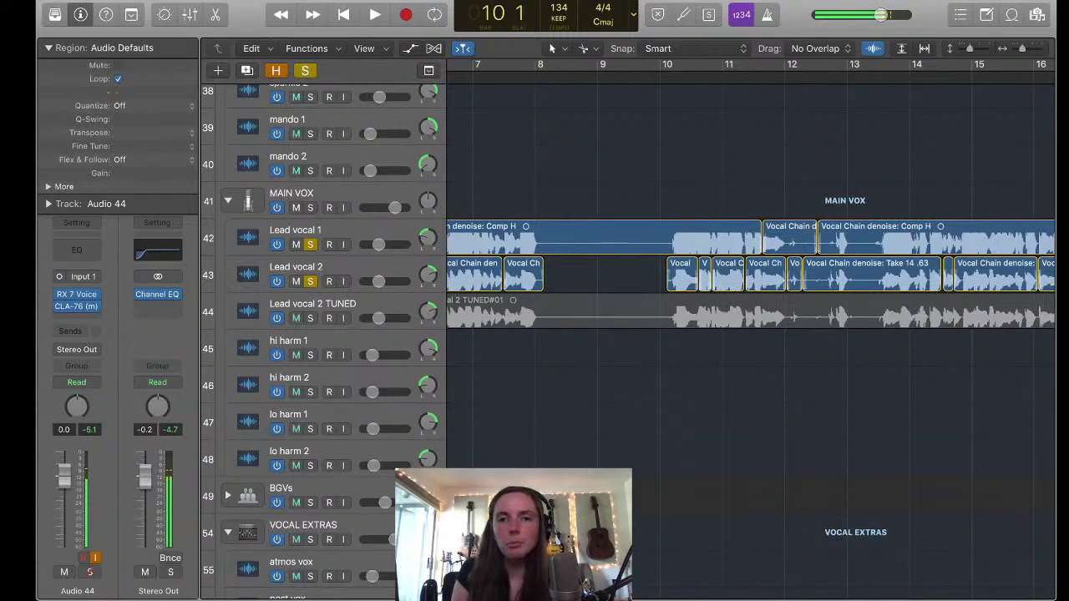
scroll(752, 334, "up", 2)
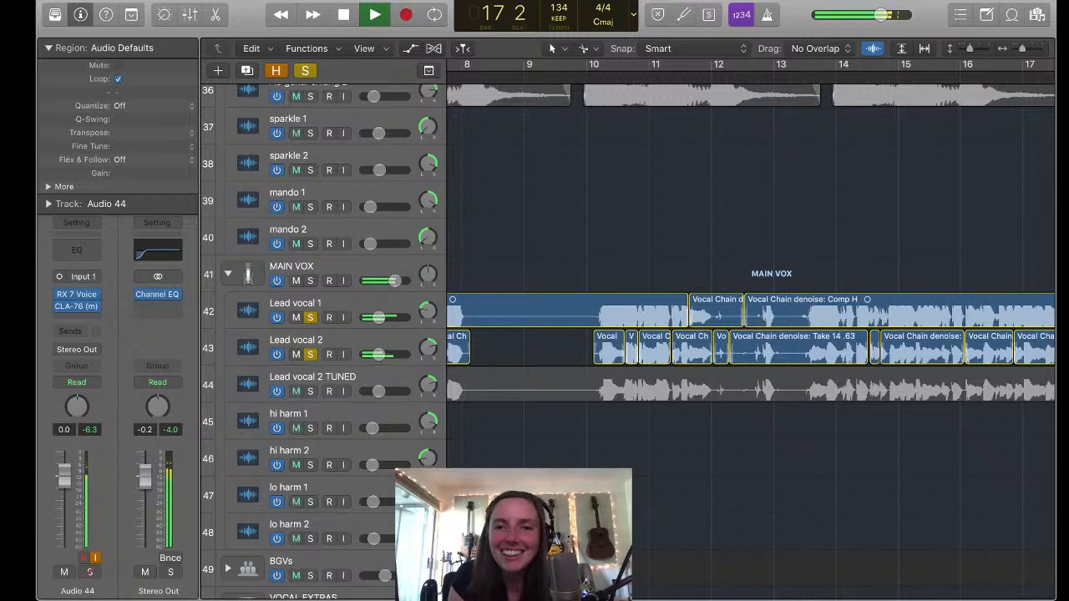
scroll(752, 334, "right", 1)
key("super+Left")
key("super+Left")
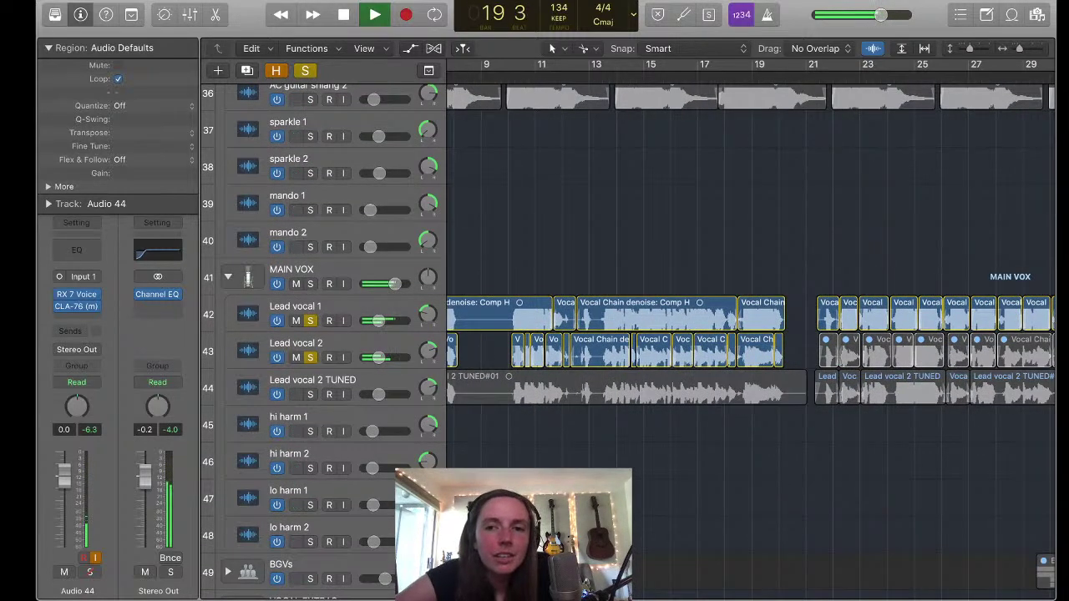
key("space")
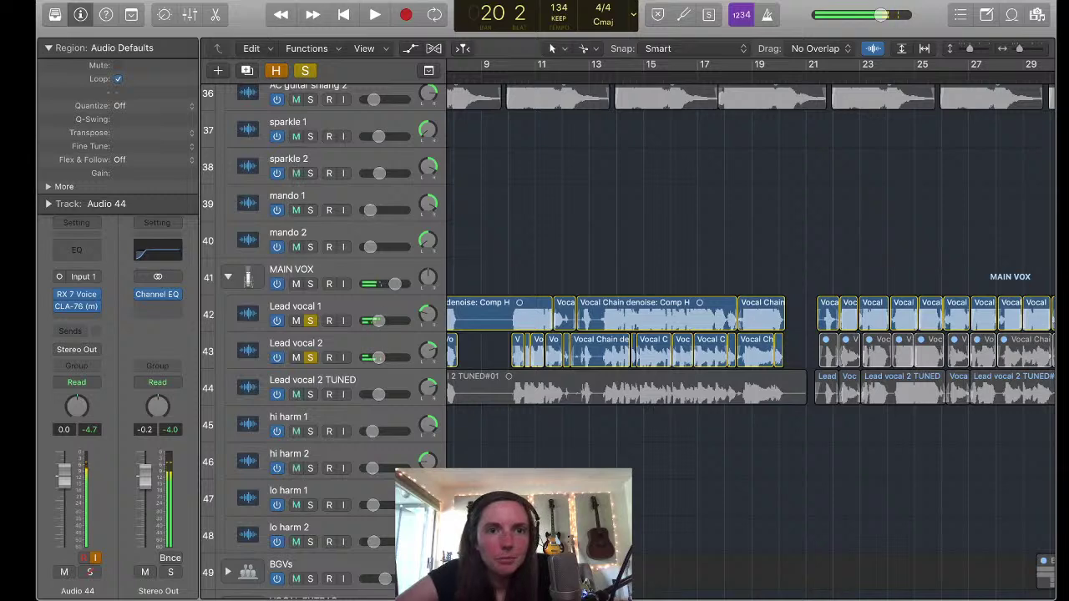
key("ctrl+alt+super+s")
Examine the vocal, guitar, drum and keys tracks in the section starting around bar 21
scroll(751, 334, "right", 5)
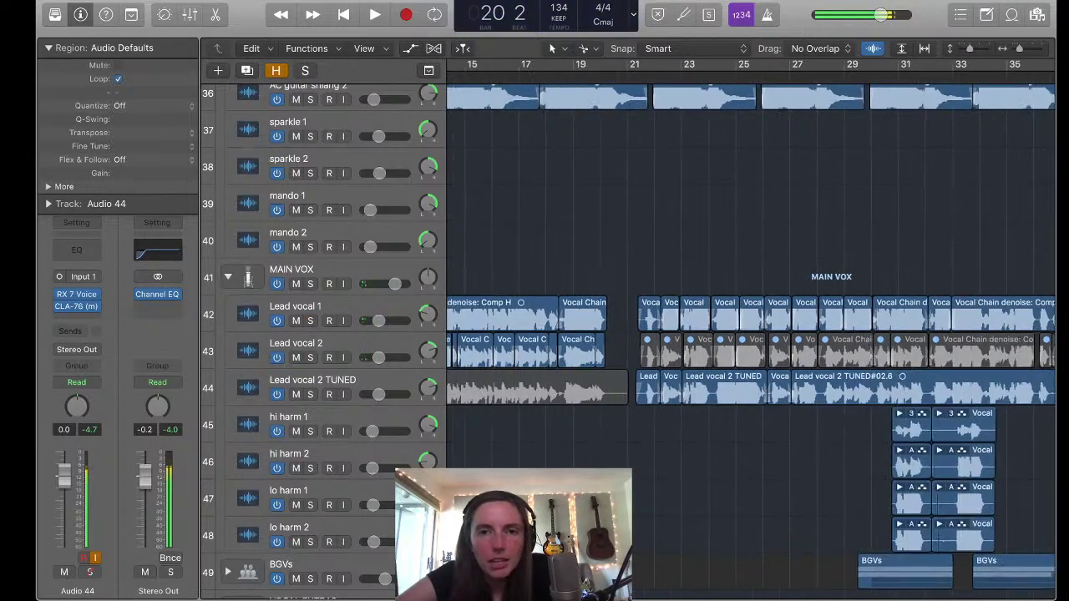
scroll(752, 334, "down", 1)
scroll(752, 334, "up", 5)
scroll(751, 334, "up", 1)
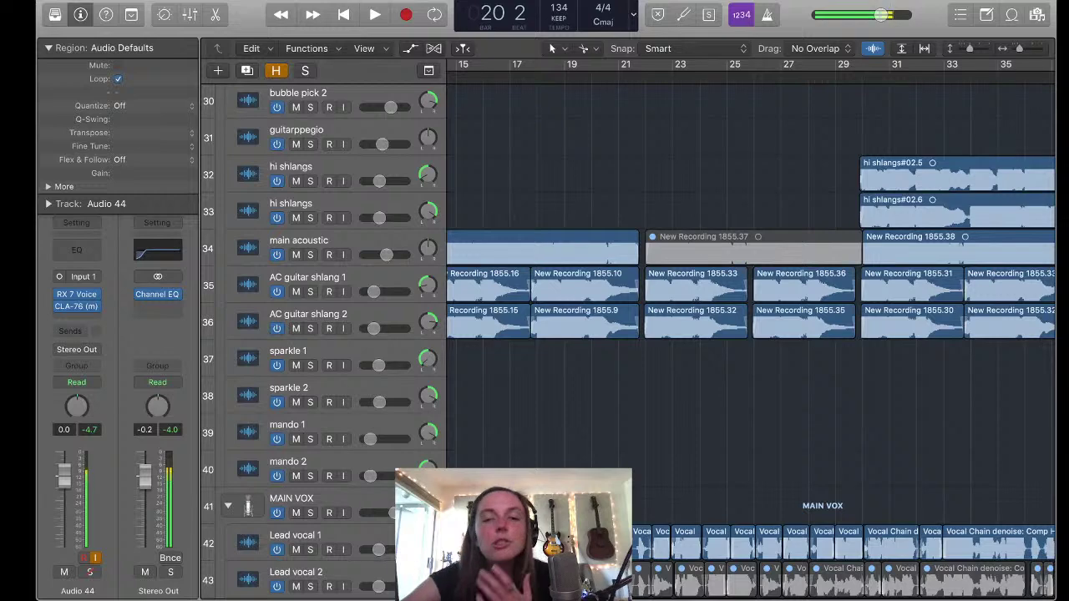
scroll(751, 335, "up", 1)
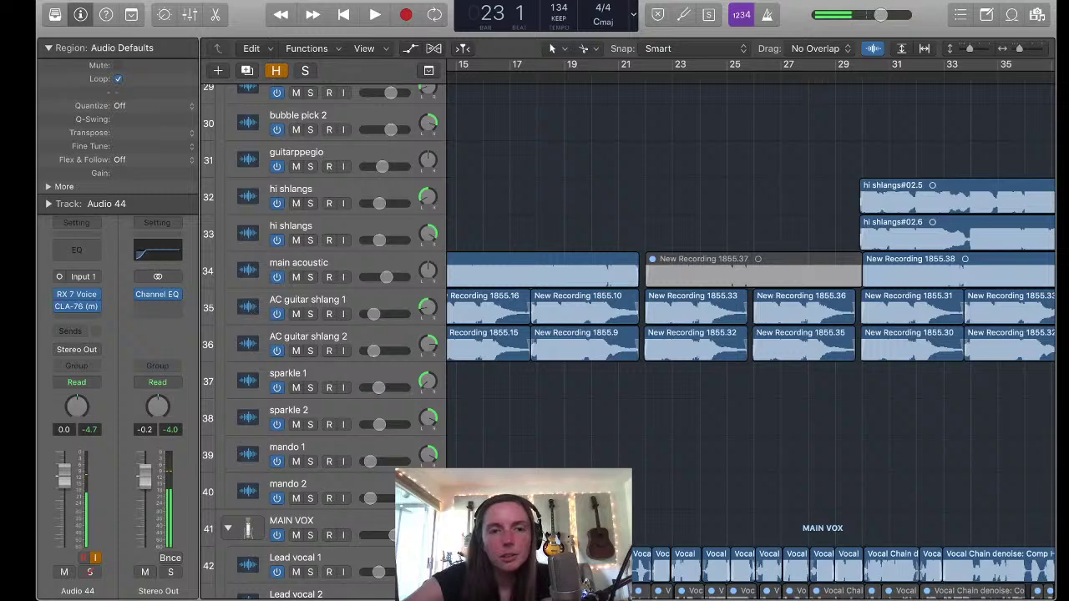
scroll(752, 334, "left", 5)
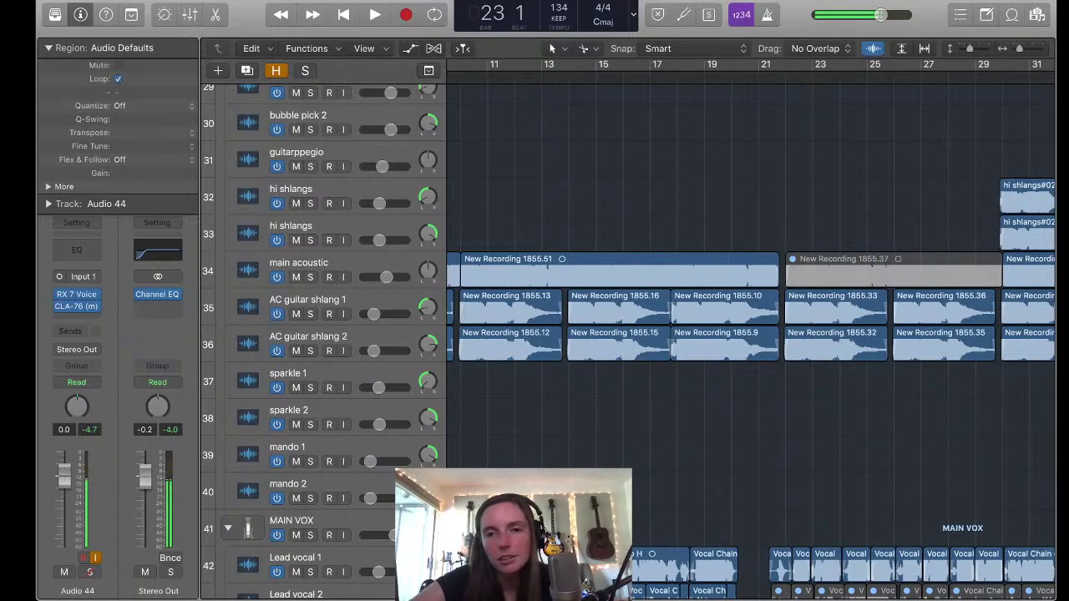
scroll(752, 334, "right", 3)
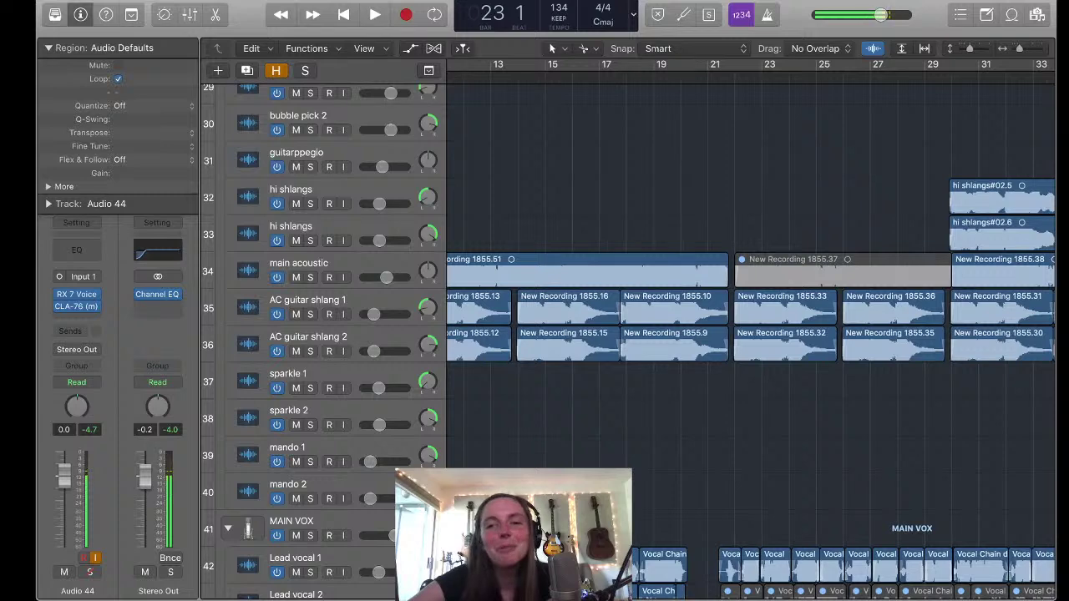
scroll(752, 334, "right", 2)
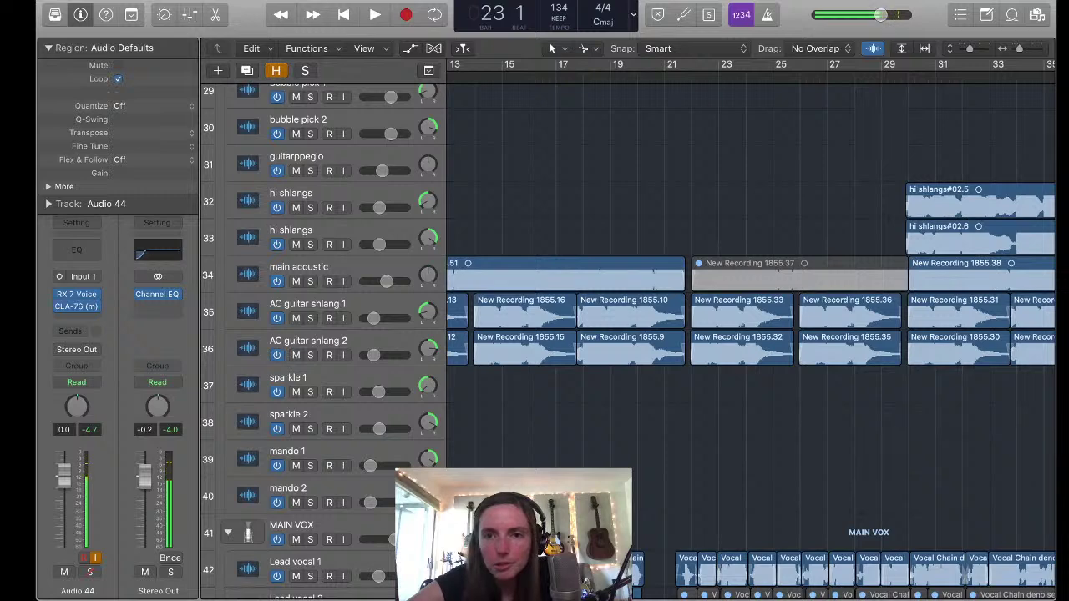
scroll(838, 383, "up", 15)
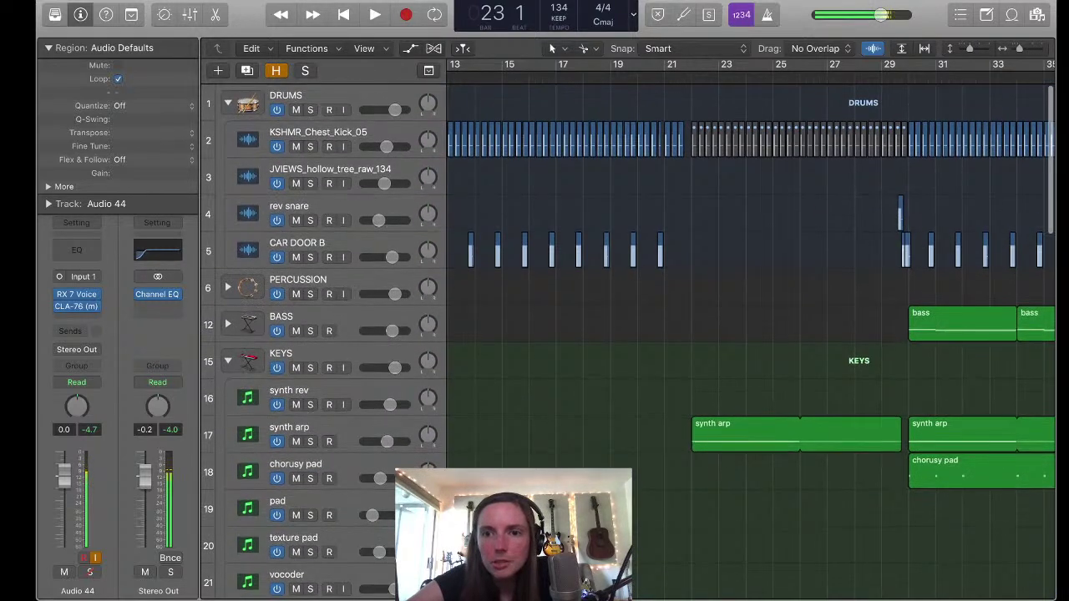
scroll(751, 334, "down", 10)
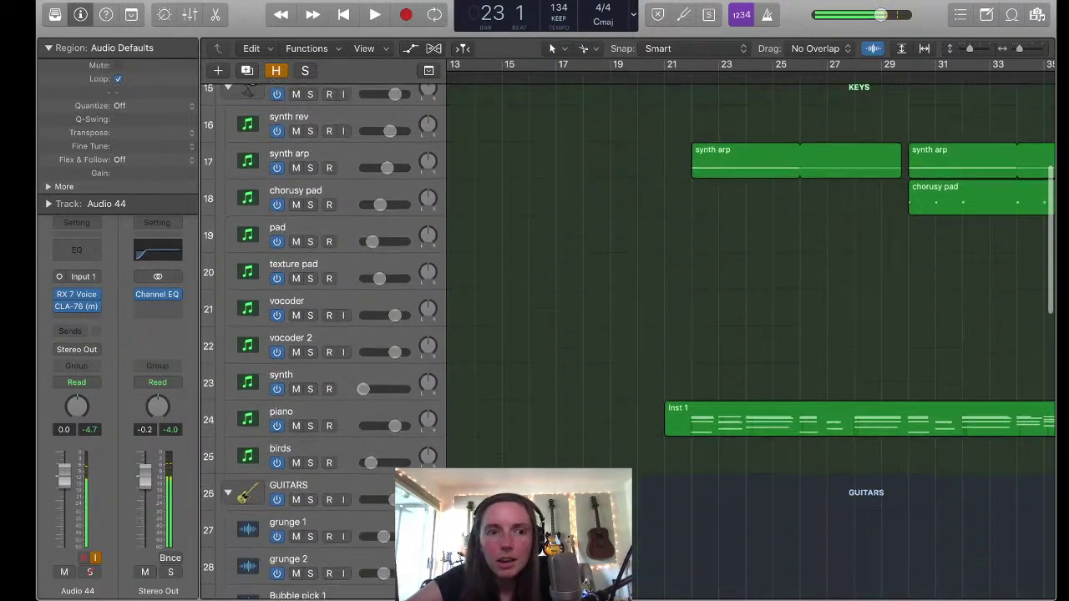
Solo the piano track, select it to view its channel strip, and return the selection to the Audio 44 track
key("s")
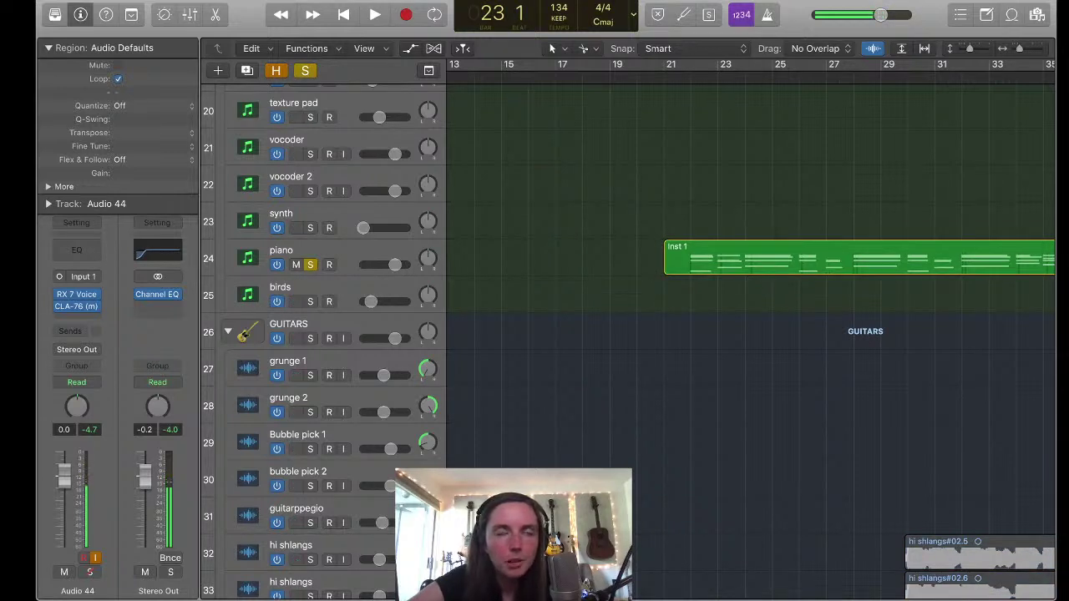
left_click(325, 251)
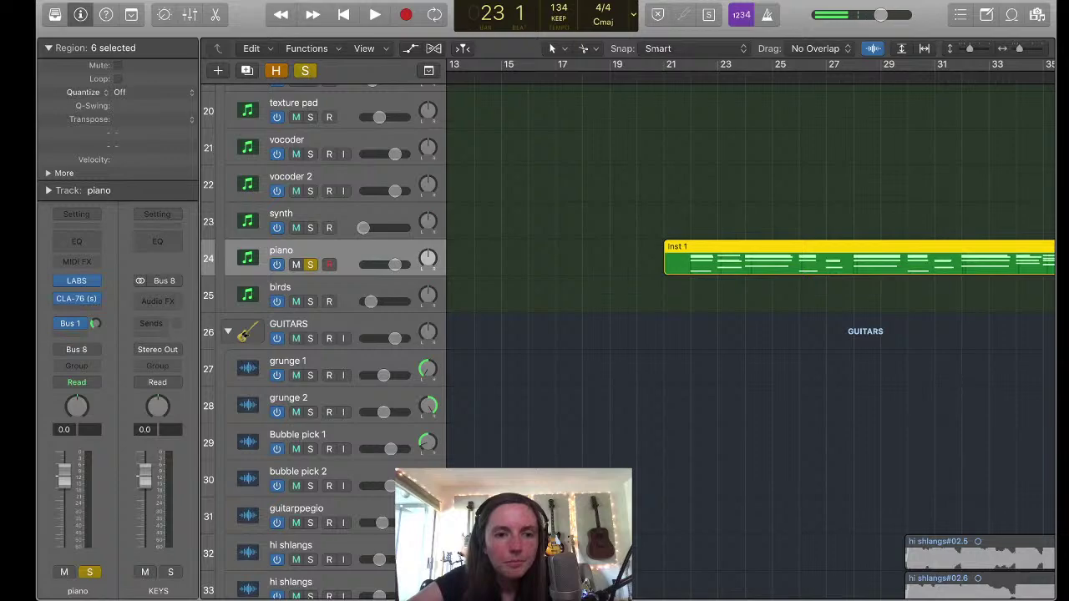
scroll(326, 251, "down", 10)
left_click(251, 541)
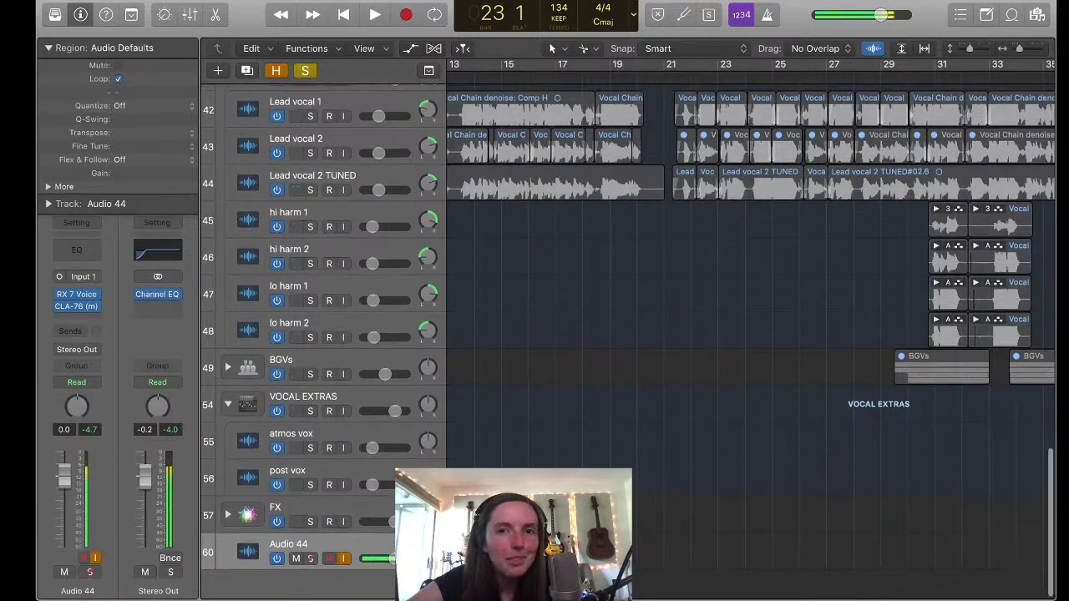
Play the soloed piano track from bar 21 and stop at bar 25
scroll(326, 334, "up", 10)
scroll(326, 334, "up", 4)
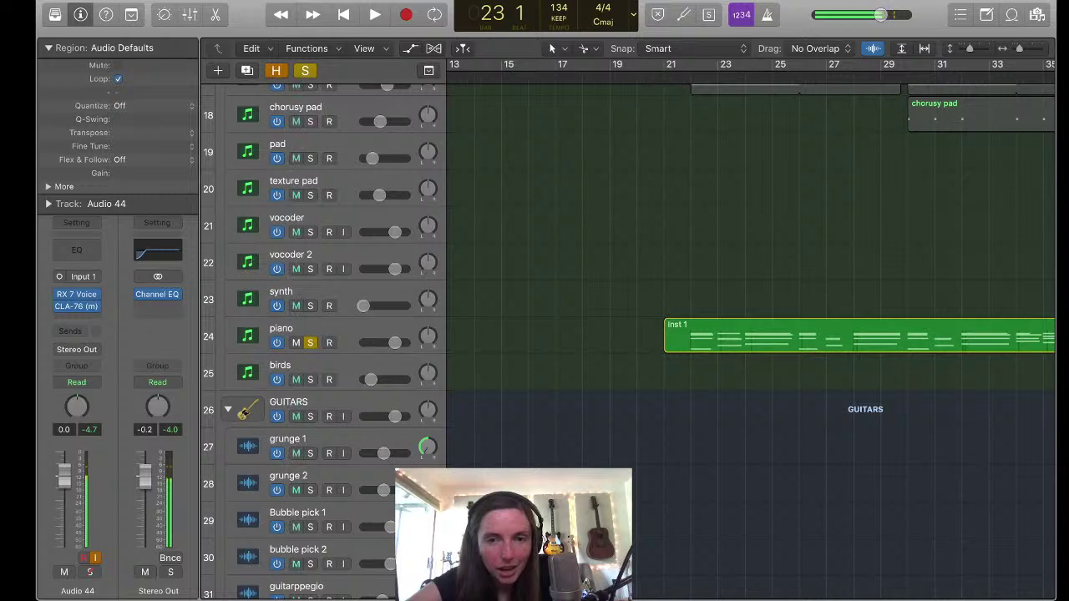
key("comma")
key("comma")
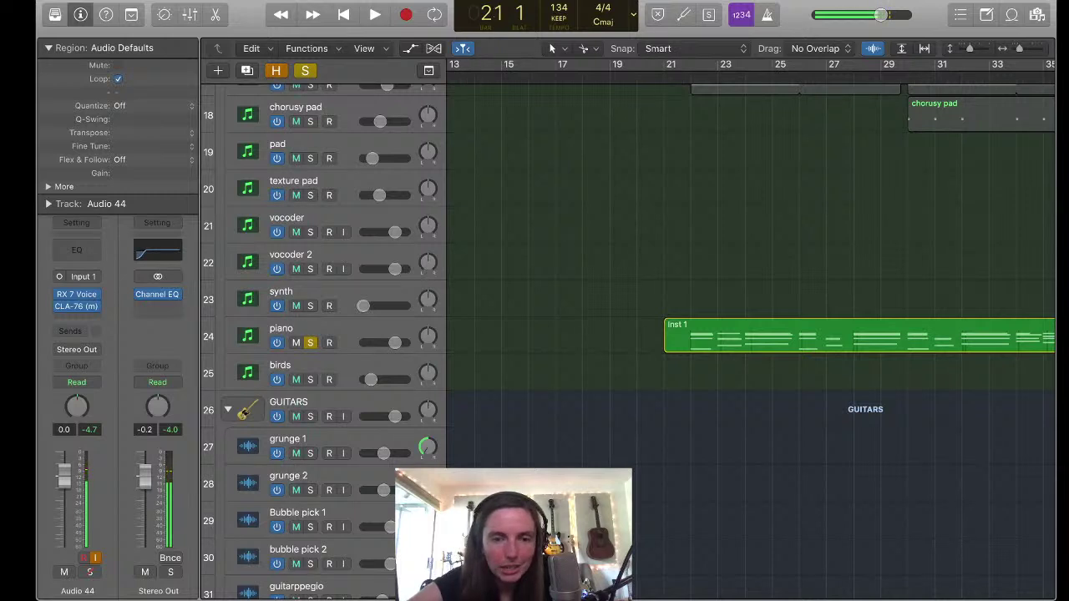
key("space")
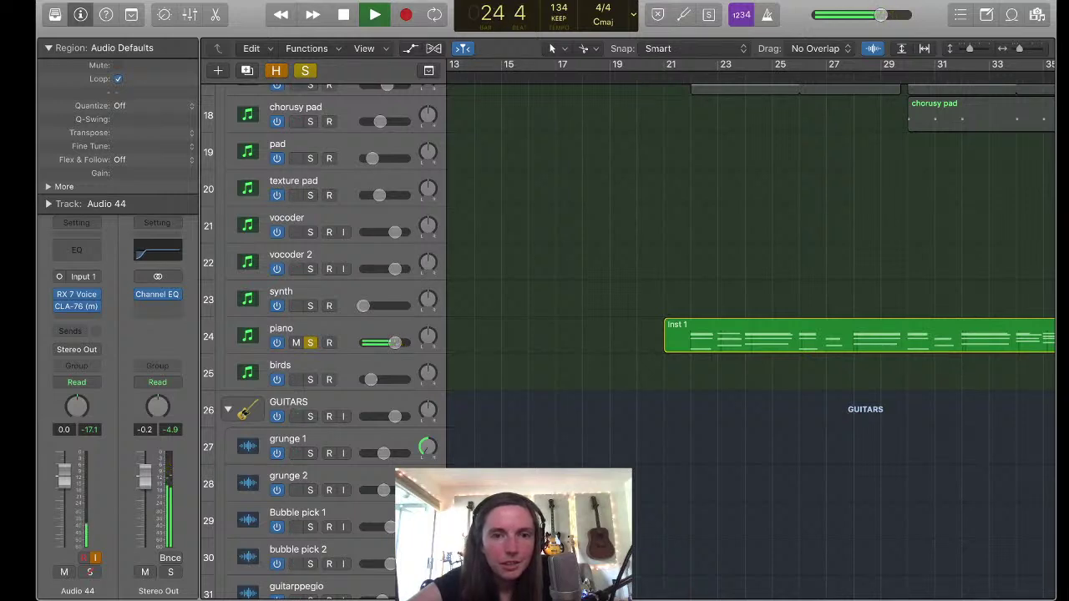
key("space")
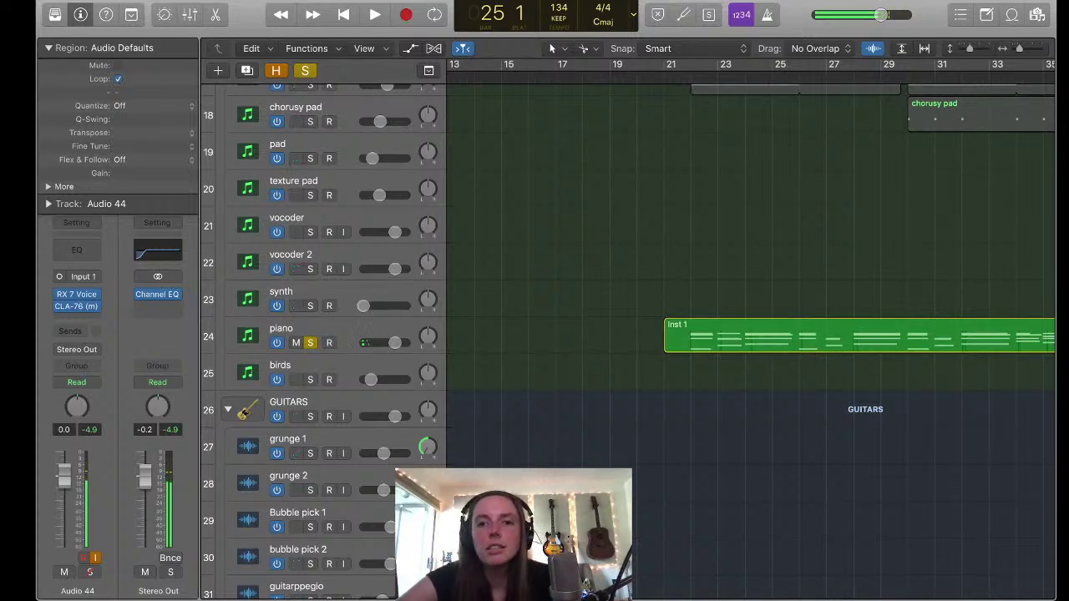
Solo the synth arp track in place of the piano and select it to view its channel strip
scroll(752, 334, "up", 5)
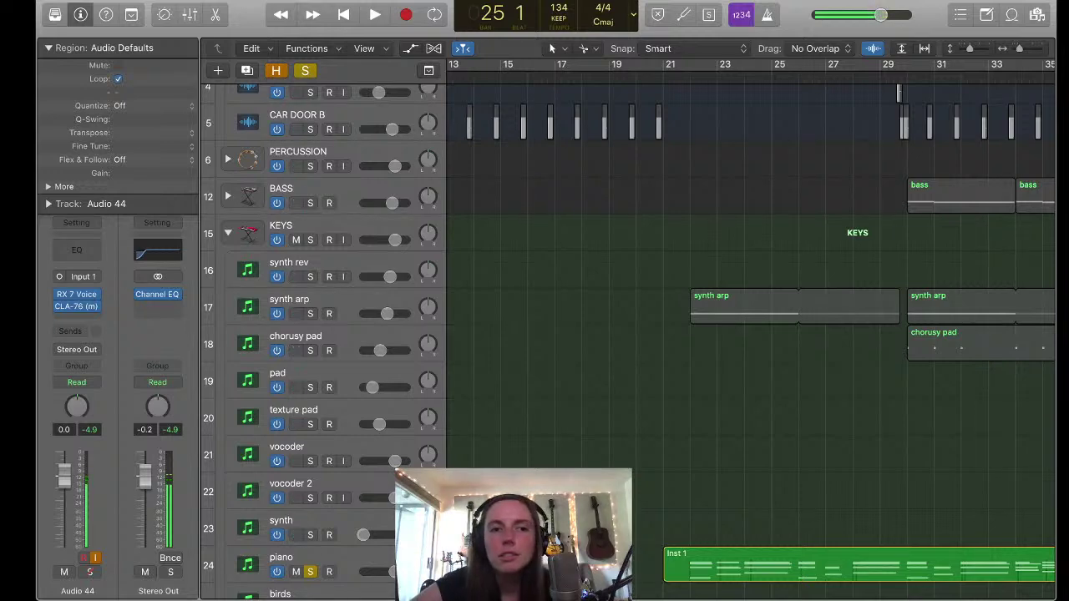
left_click(310, 313)
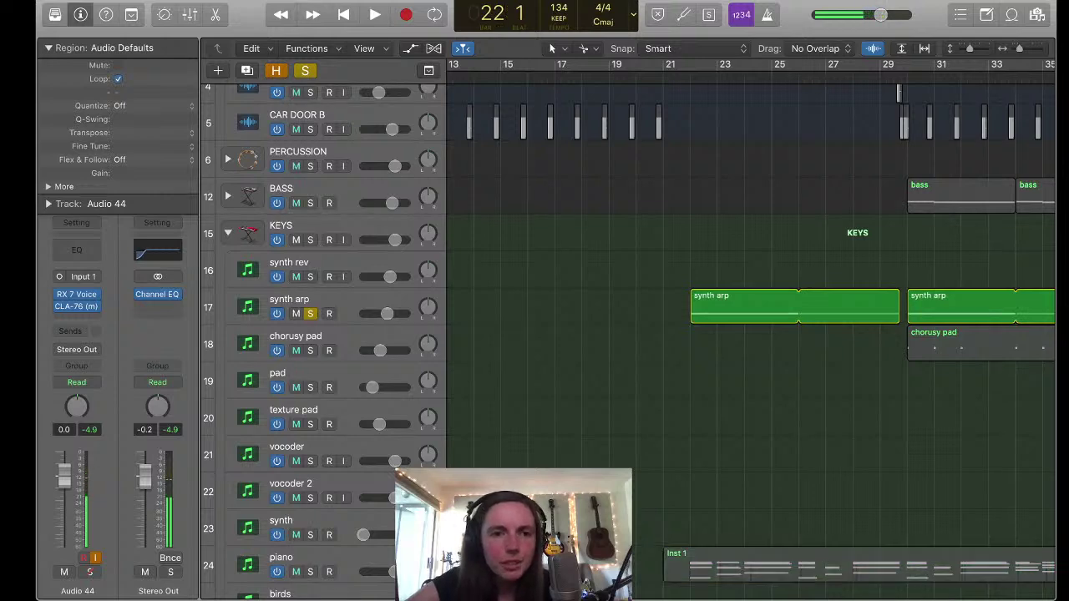
left_click(351, 306)
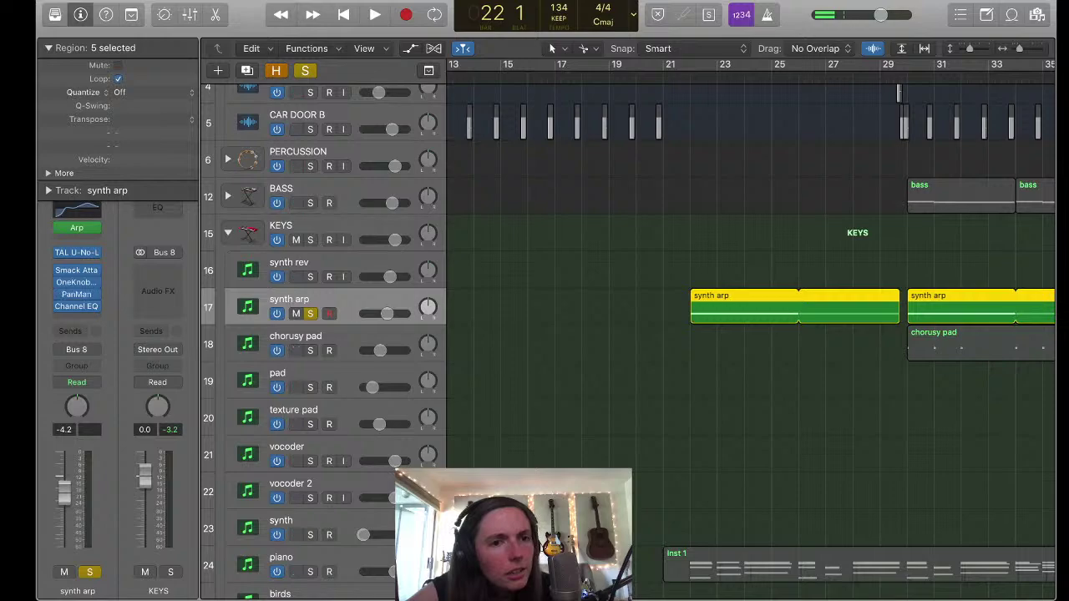
Open the Mixer and bring the Audio 44, aux and Stereo Out channel strips at its far end into view
scroll(635, 334, "down", 15)
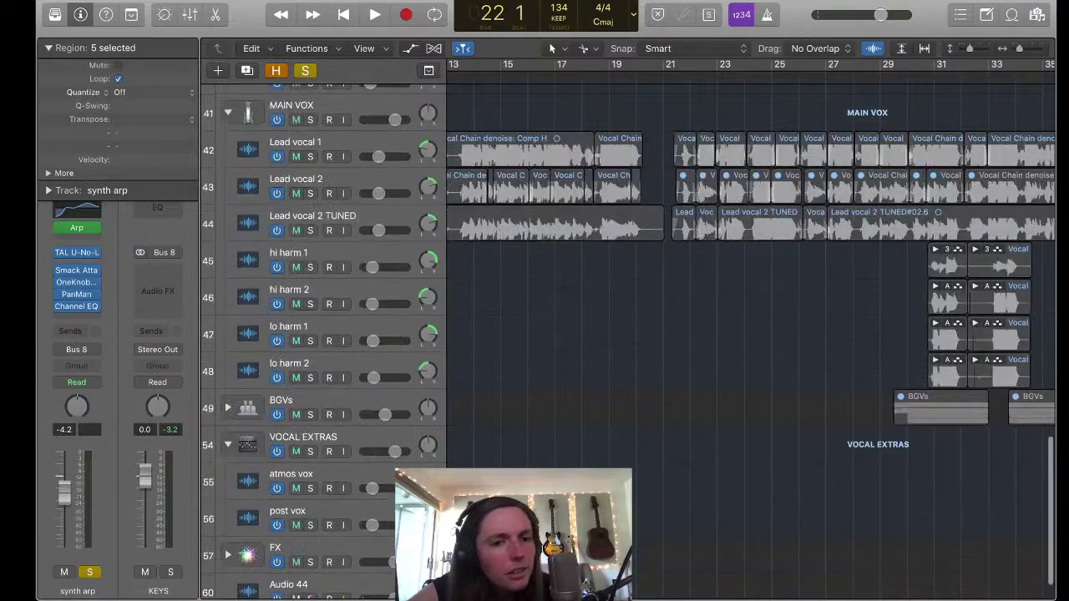
key("x")
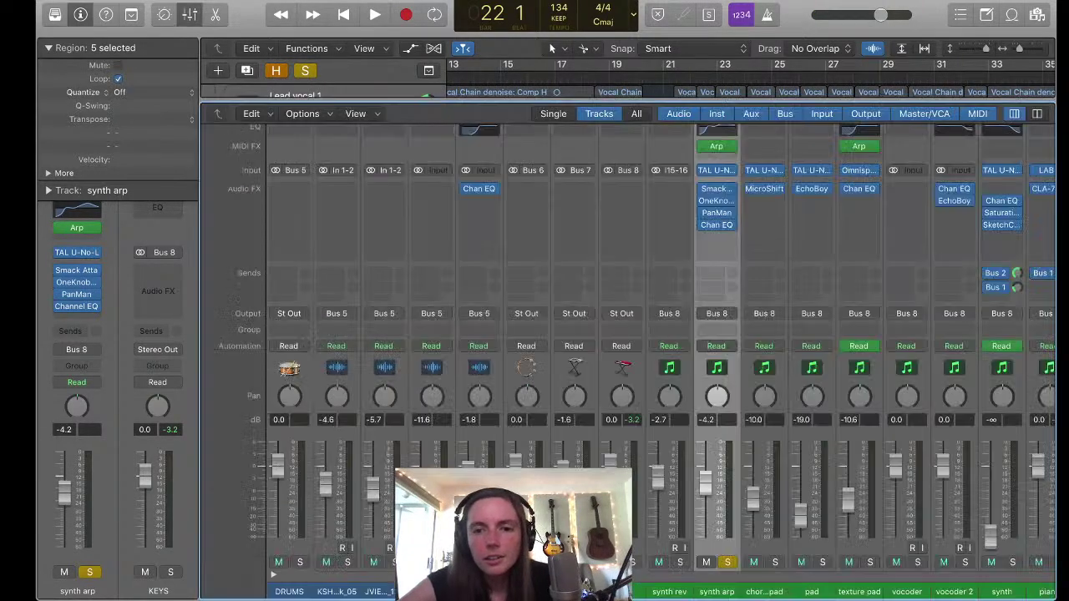
scroll(635, 334, "right", 15)
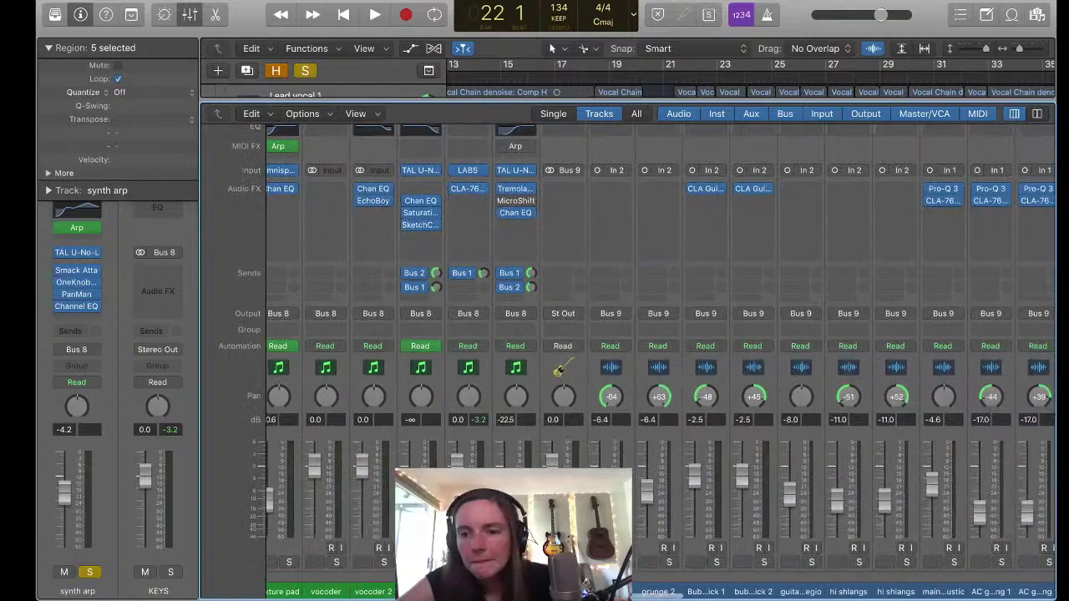
scroll(635, 334, "right", 20)
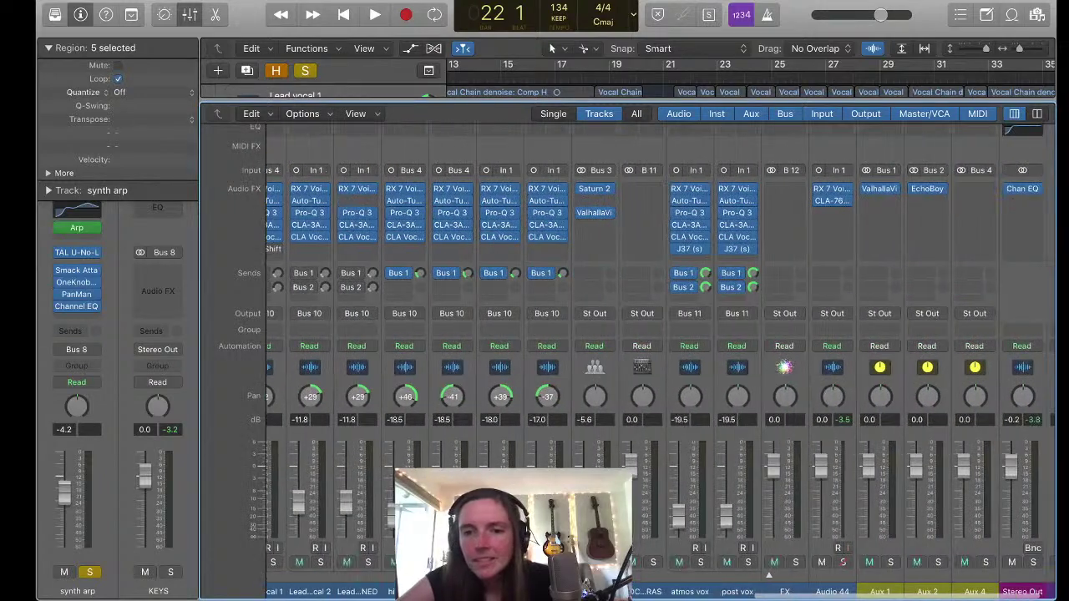
Examine the synth arp channel strip and its Arp MIDI effect in the Mixer, and close the Mixer
scroll(769, 575, "left", 20)
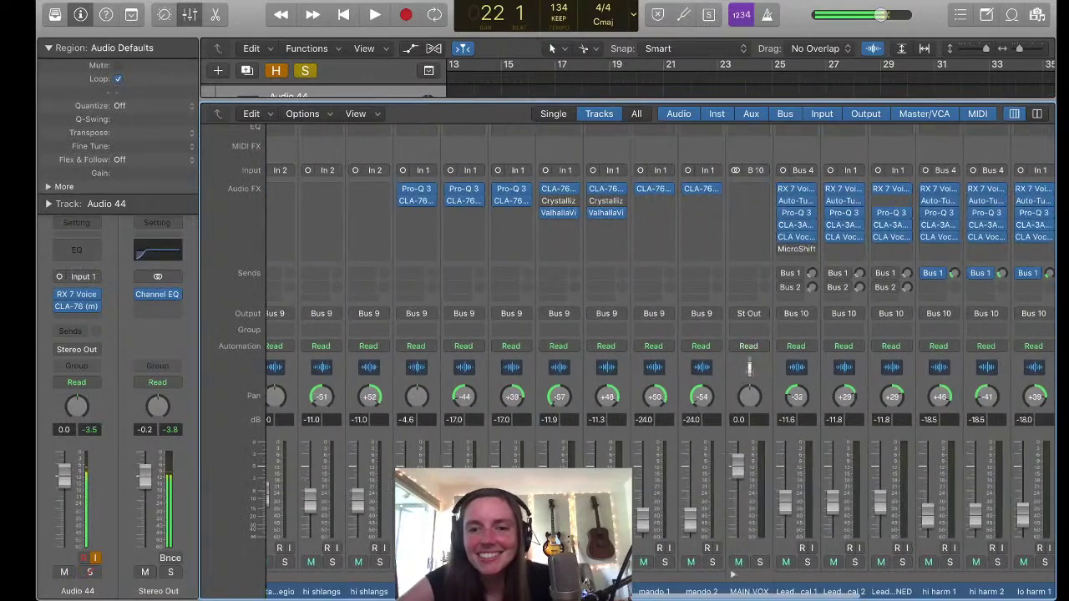
scroll(634, 335, "right", 5)
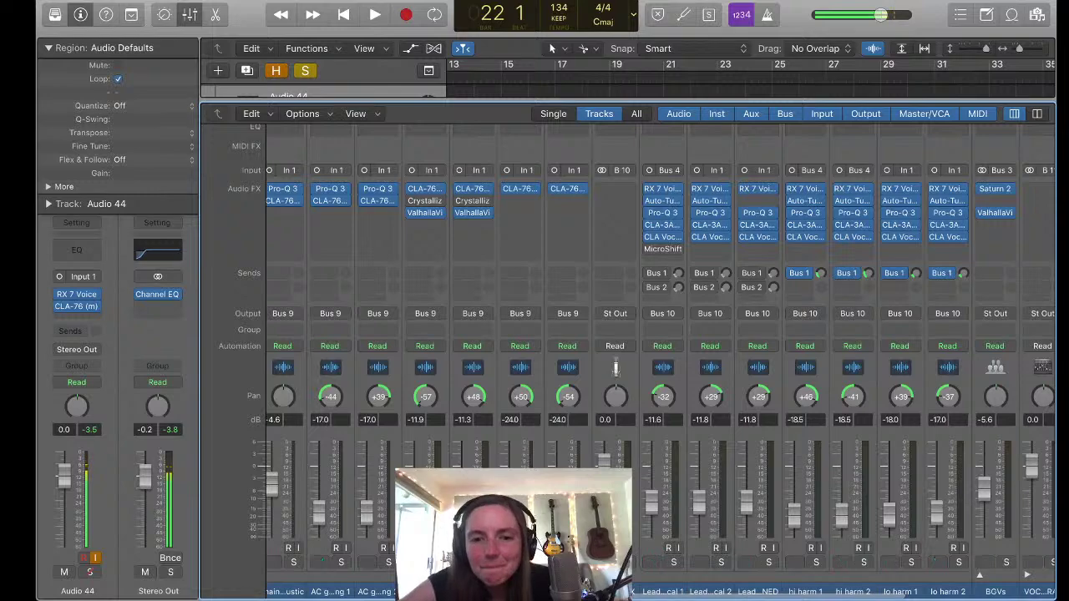
scroll(635, 351, "left", 15)
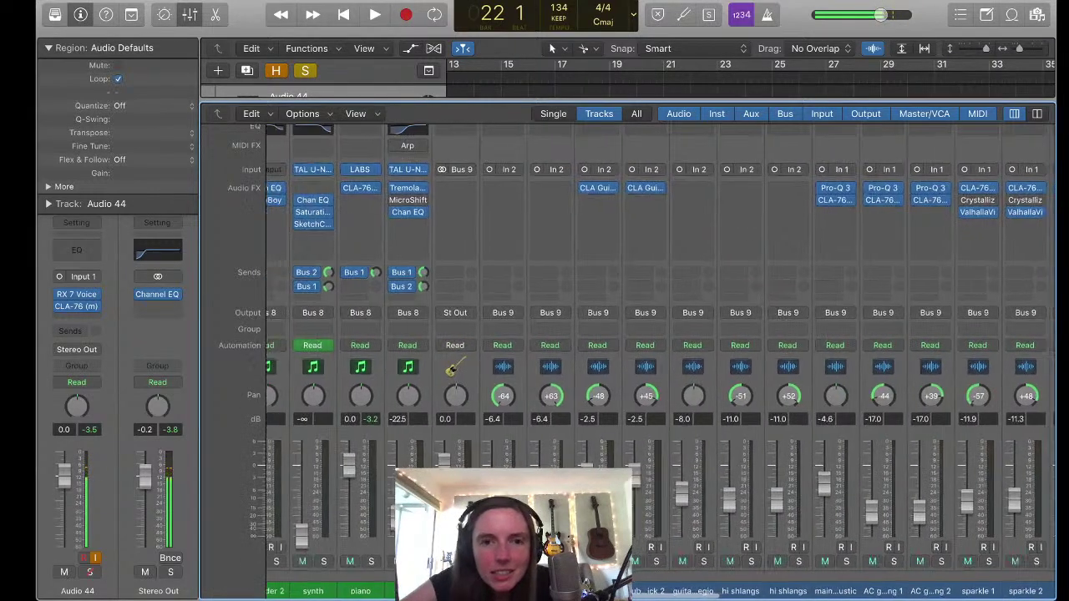
scroll(715, 575, "left", 4)
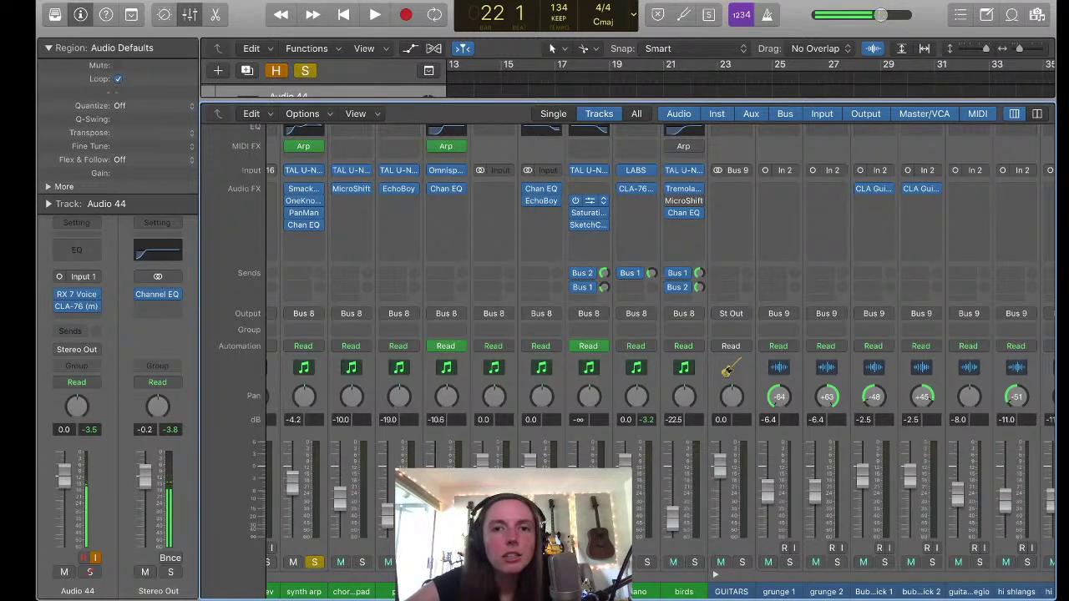
scroll(716, 576, "up", 1)
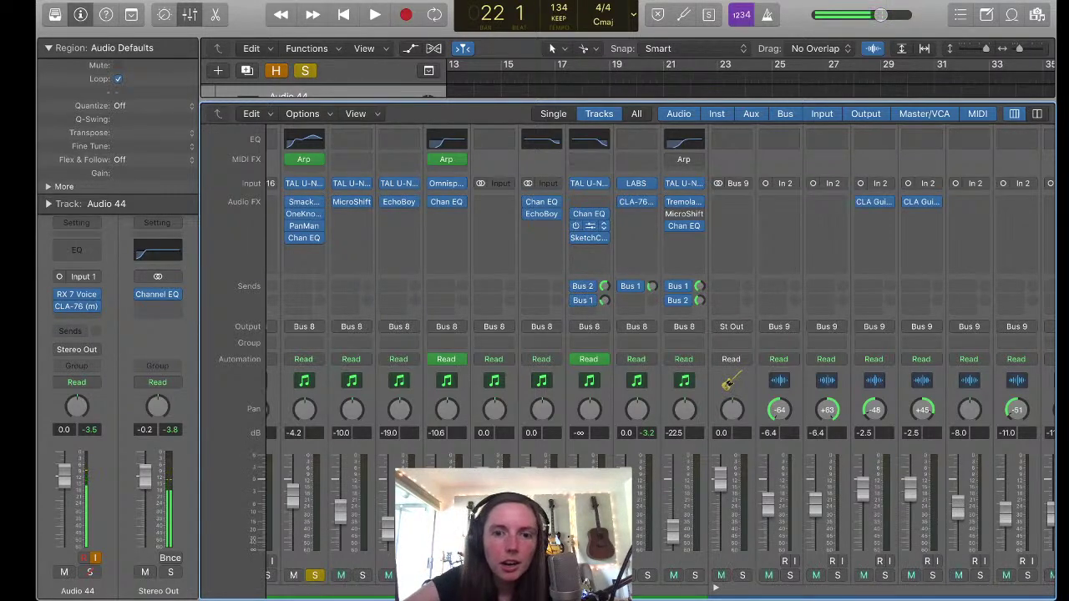
scroll(715, 588, "down", 1)
scroll(638, 361, "left", 6)
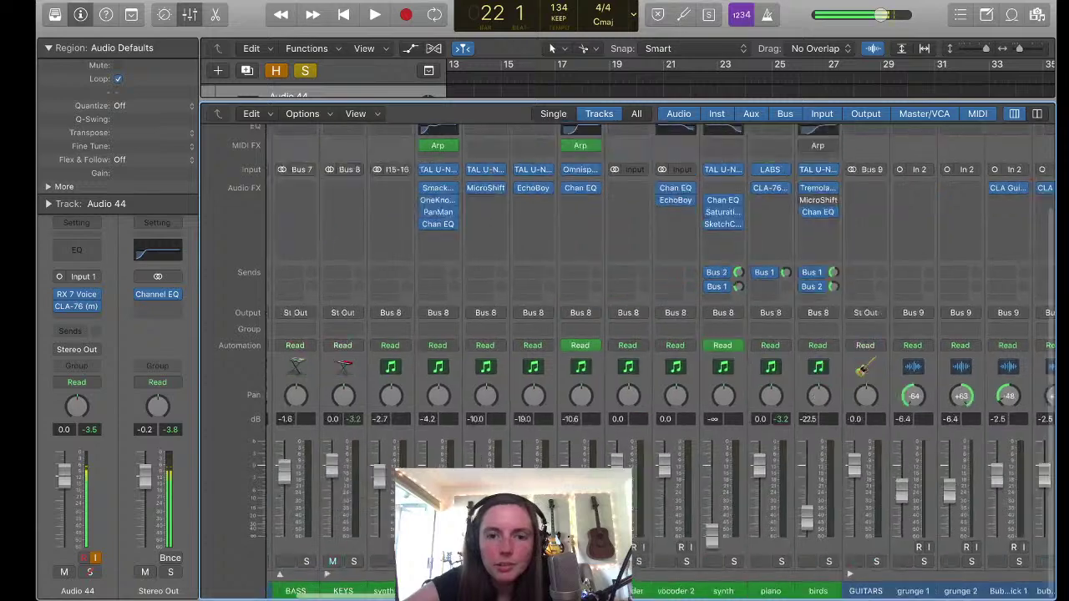
scroll(637, 360, "up", 1)
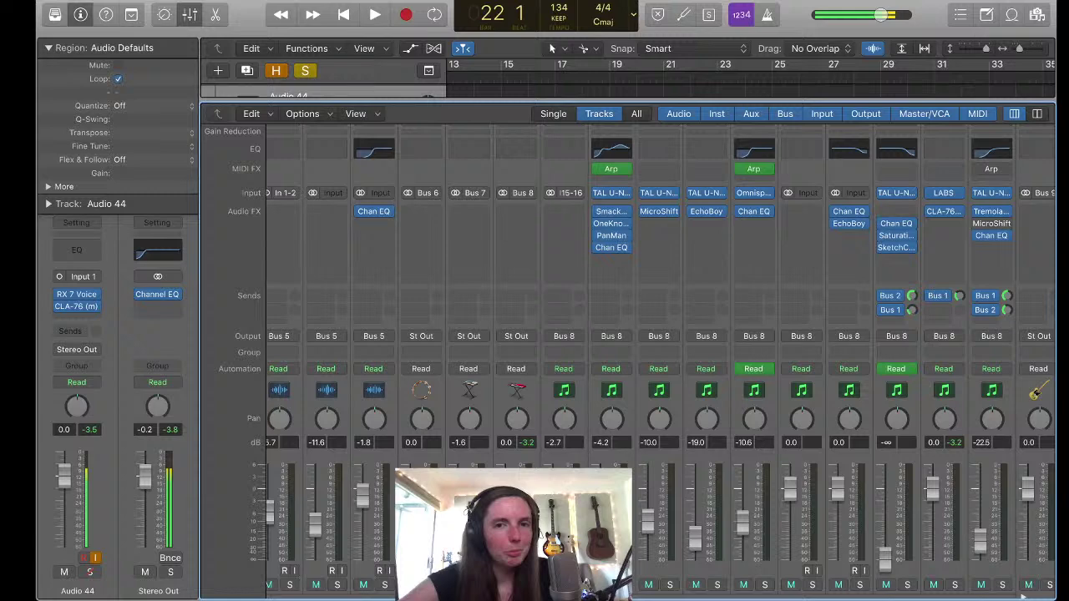
mouse_move(611, 169)
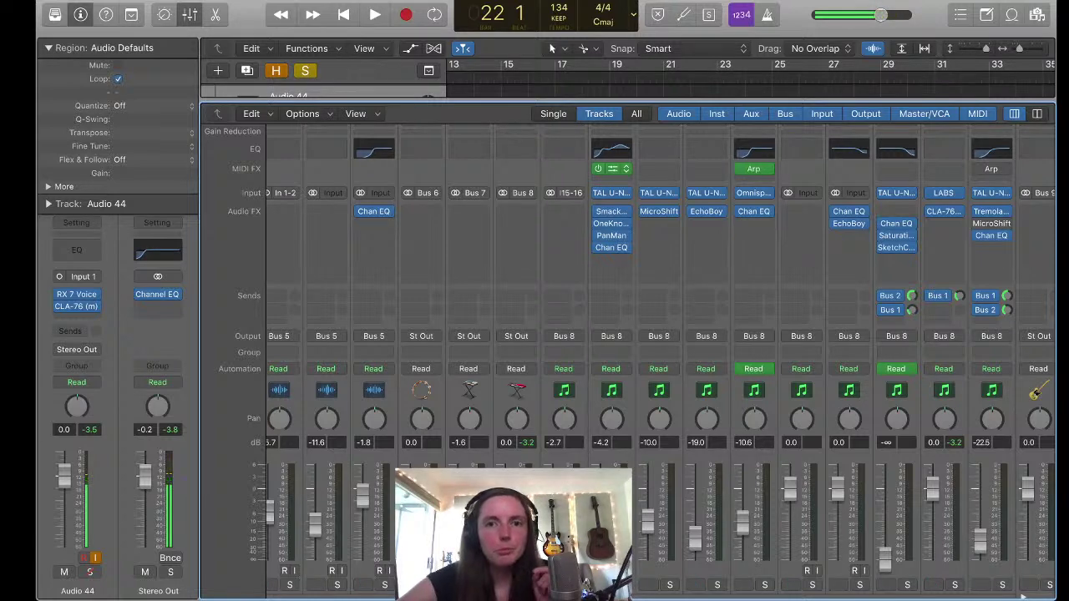
key("x")
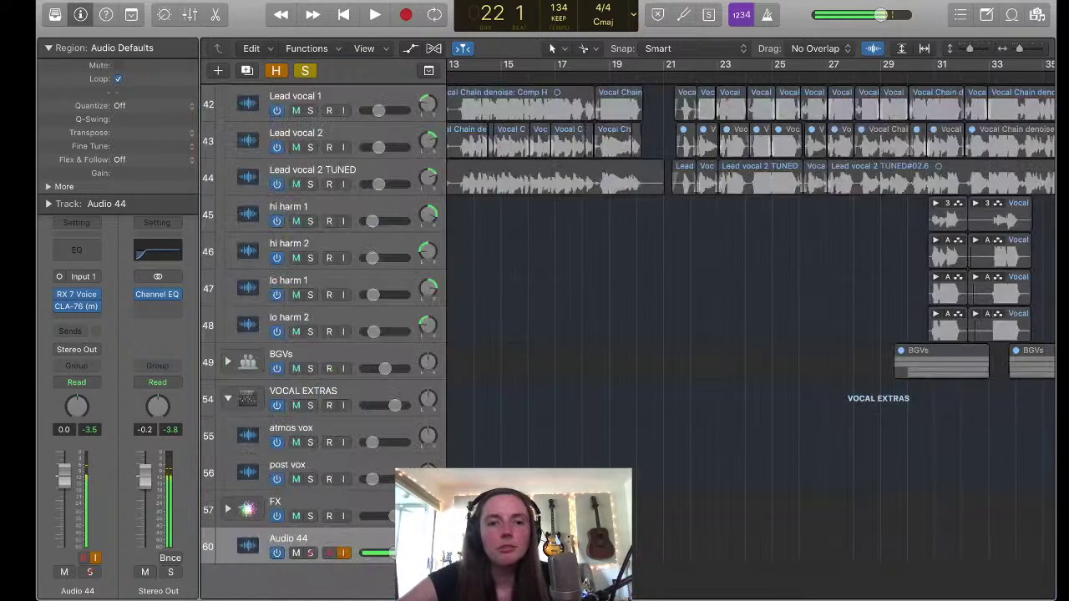
Play the soloed synth arp track from bar 22 and stop at bar 26
scroll(626, 343, "up", 20)
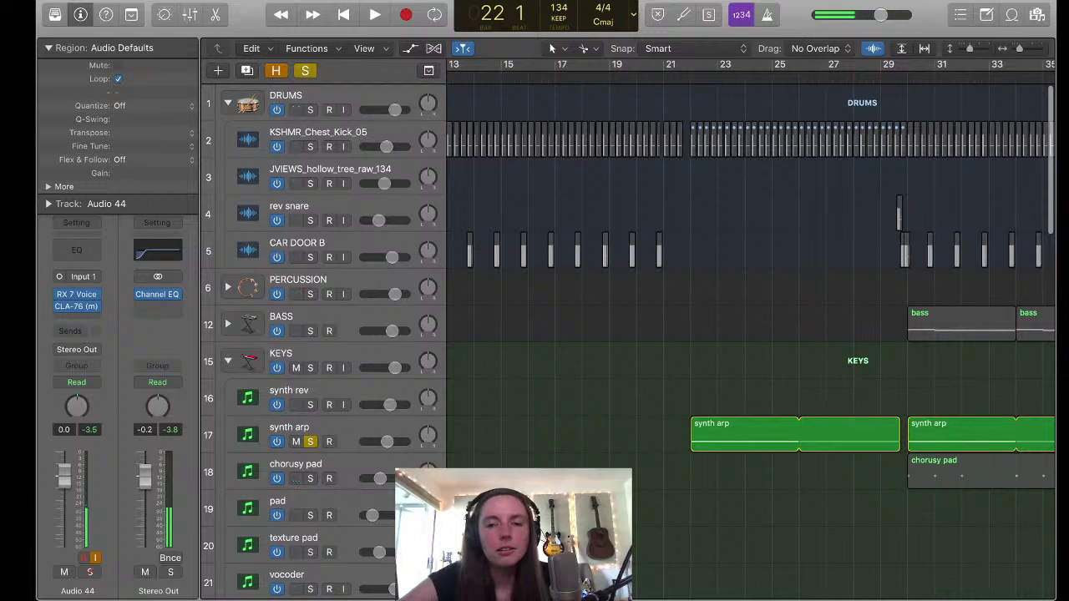
key("space")
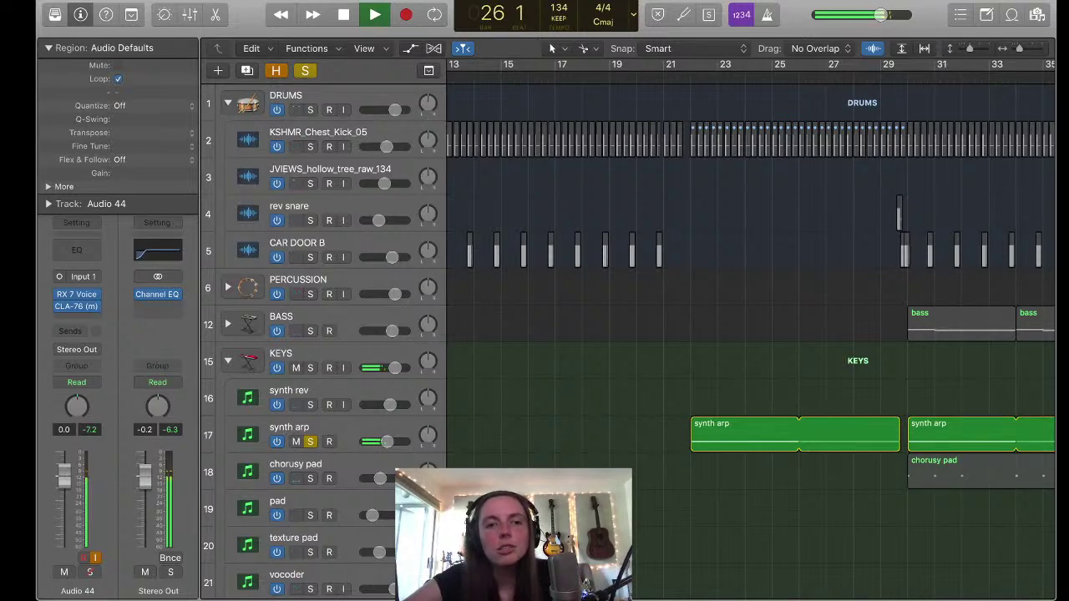
key("space")
Solo the piano track in place of the synth arp, play it from bar 21 and stop at bar 25
scroll(627, 334, "down", 5)
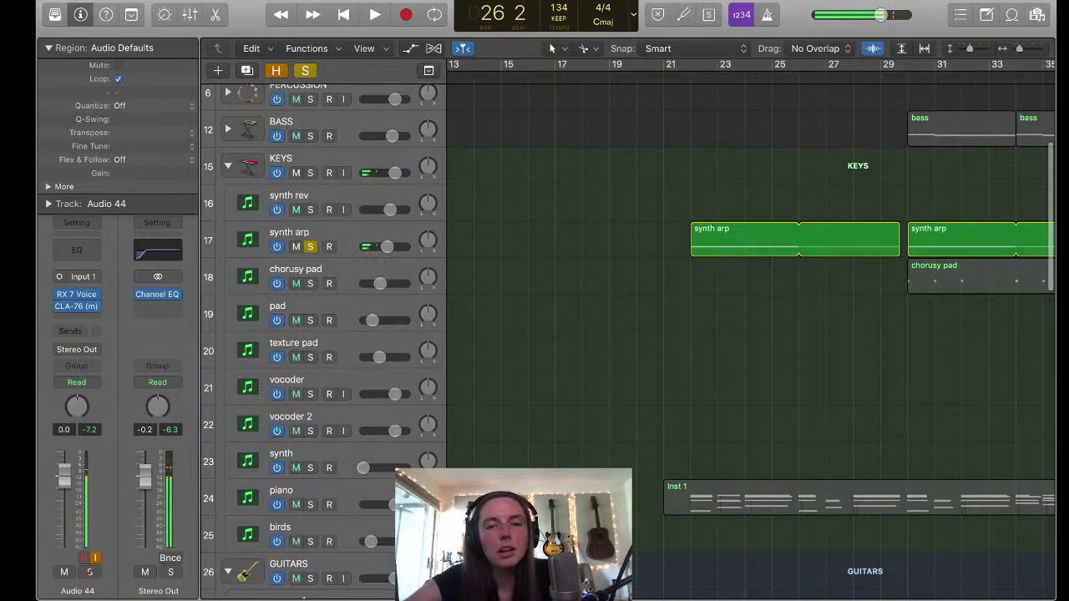
scroll(627, 334, "down", 10)
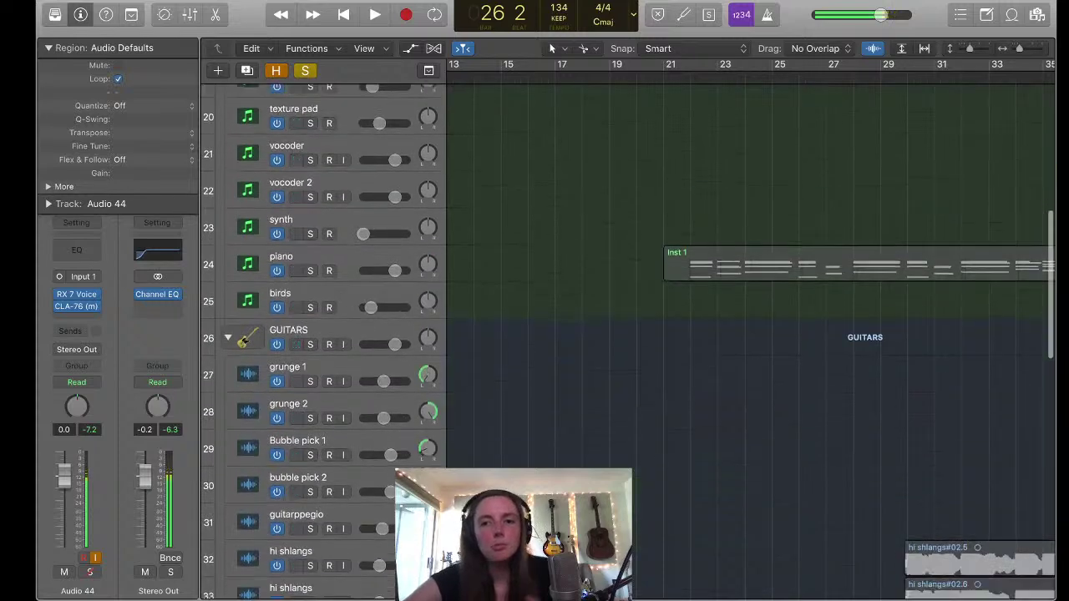
scroll(627, 334, "up", 5)
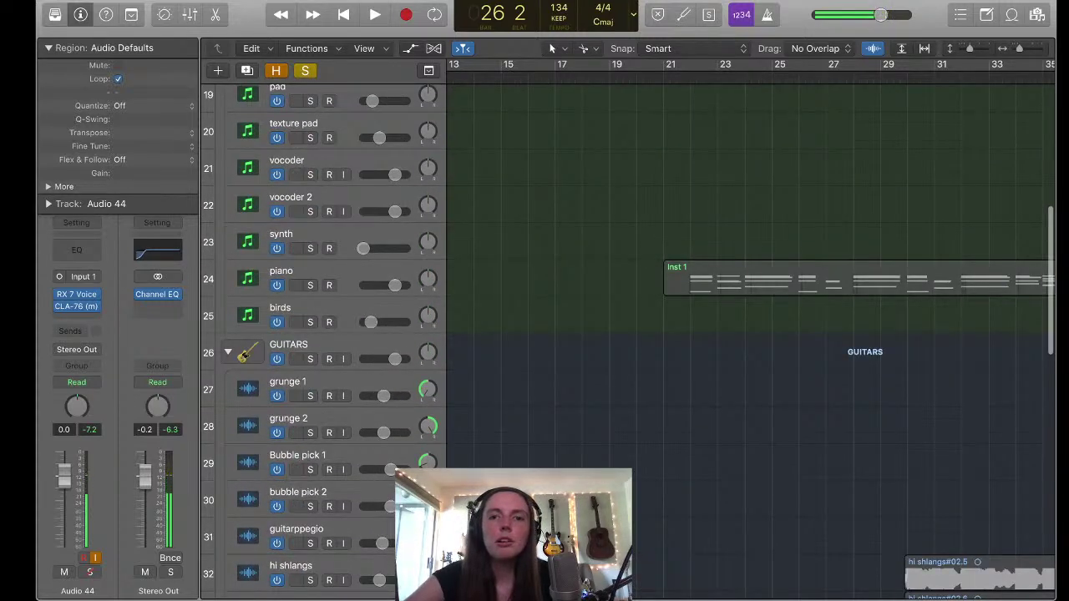
key("s")
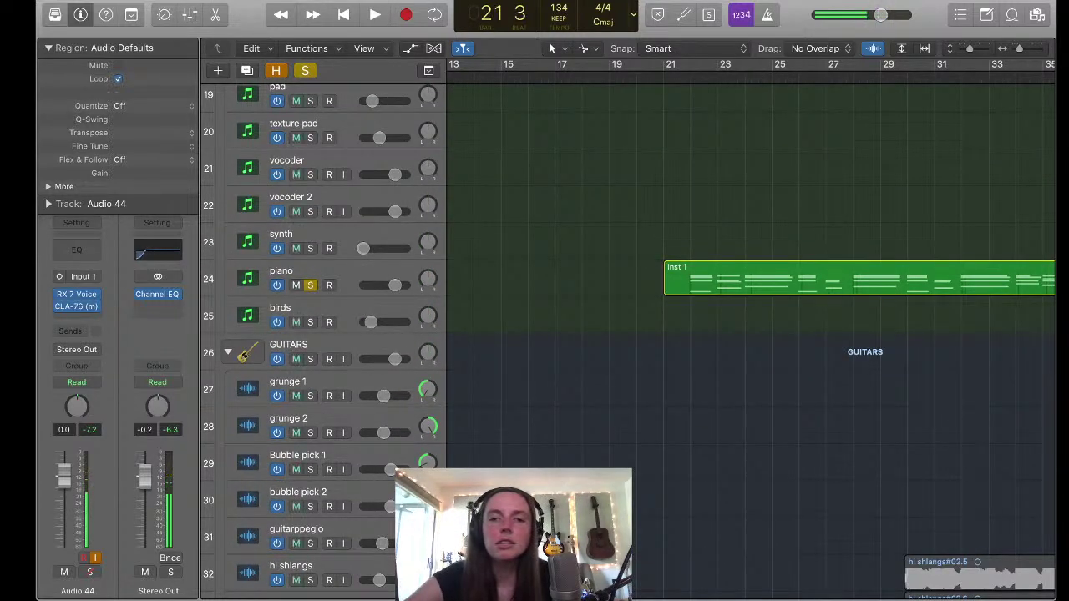
key("space")
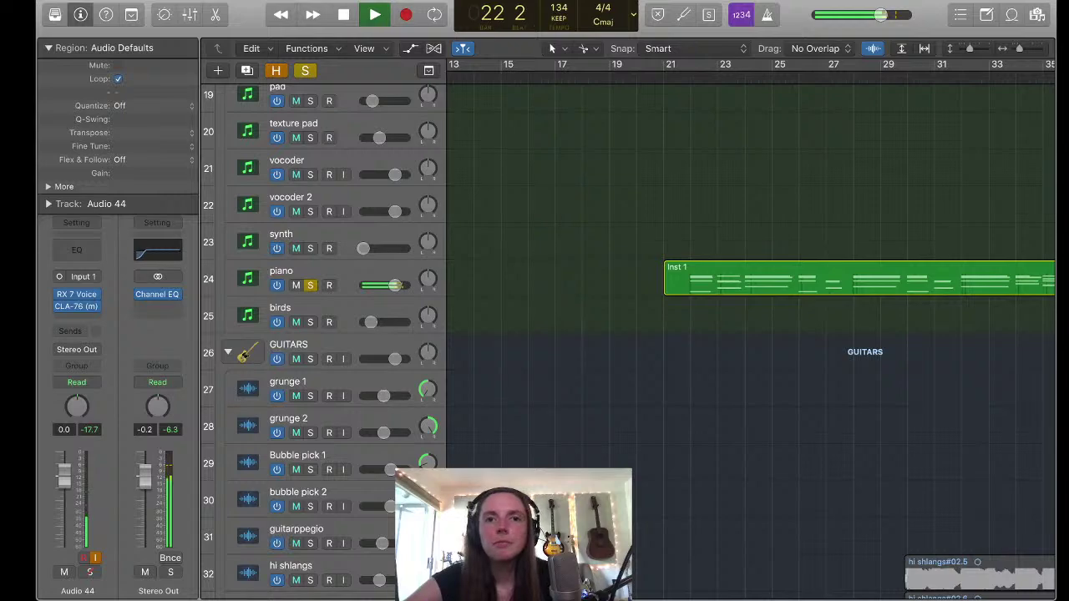
scroll(626, 335, "down", 15)
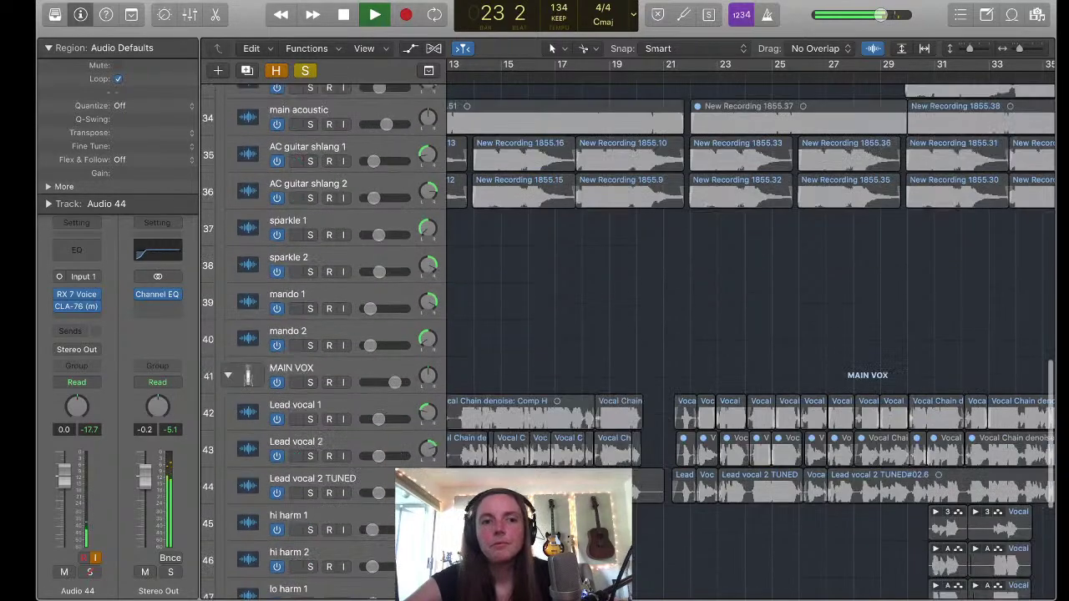
scroll(627, 334, "down", 6)
scroll(627, 334, "up", 20)
key("space")
Solo AC guitar shlang 1 and 2 in place of the piano and play them from bar 22 to bar 24
scroll(627, 334, "down", 8)
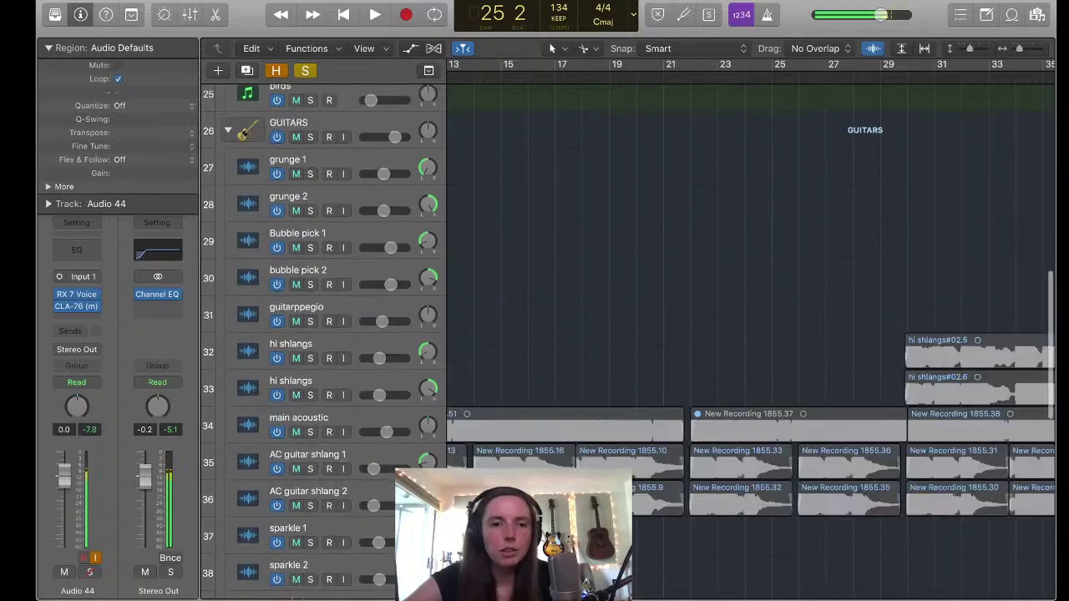
key("s")
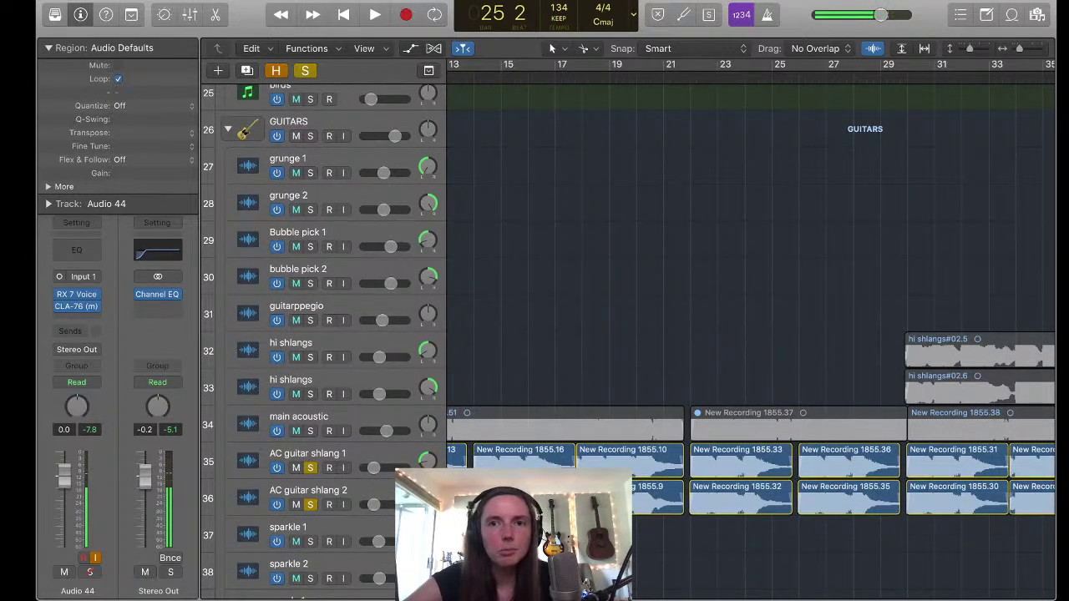
left_click(694, 77)
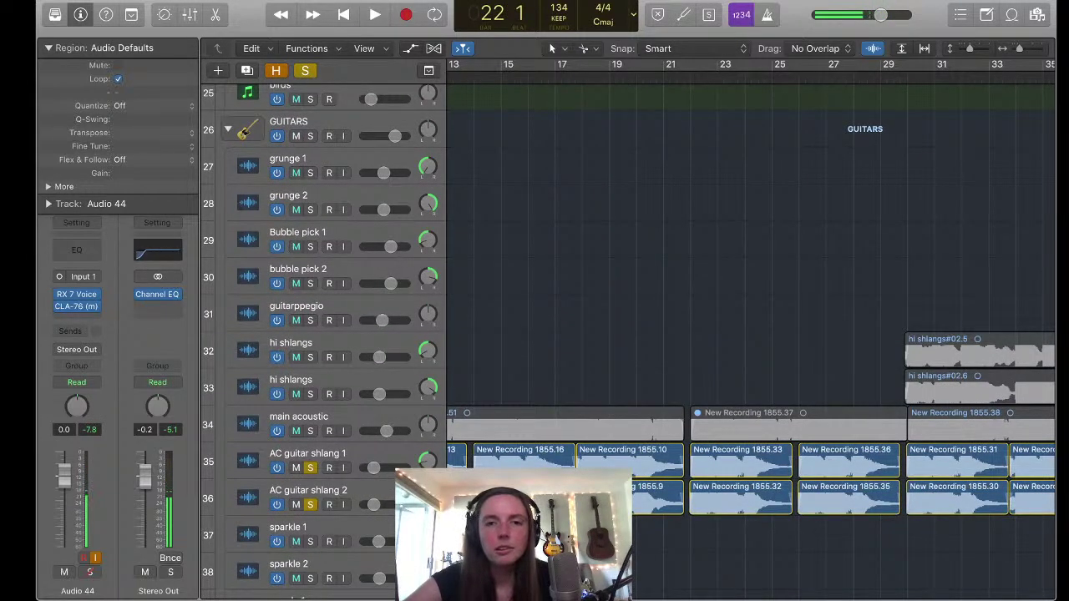
key("space")
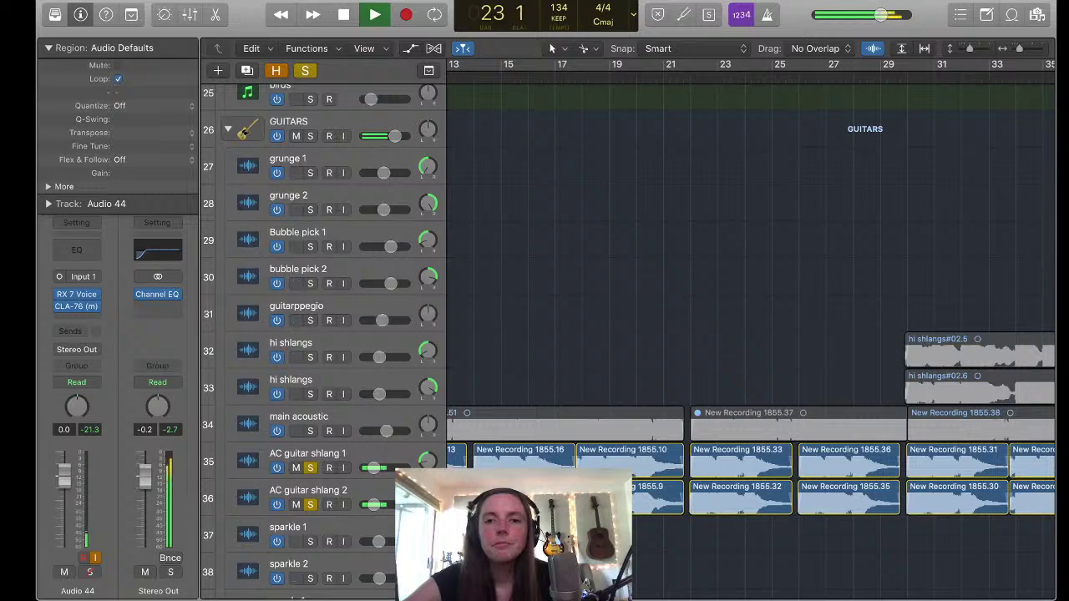
scroll(752, 334, "down", 10)
scroll(751, 334, "up", 6)
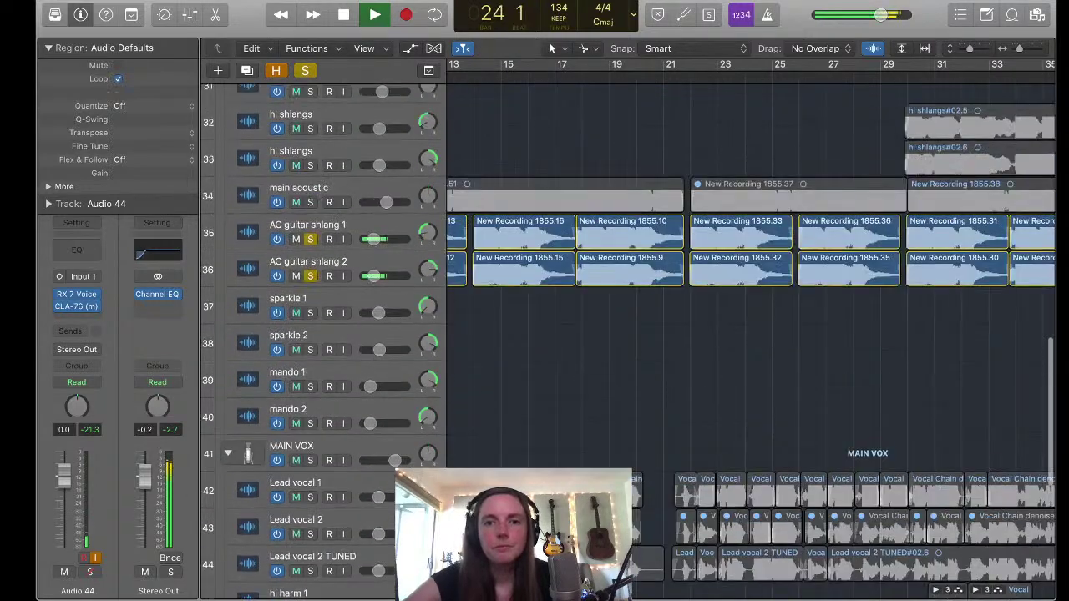
key("space")
Clear the solo from both AC guitar shlang tracks so that the full arrangement can play
scroll(751, 335, "up", 5)
scroll(752, 334, "up", 3)
scroll(752, 334, "right", 5)
key("ctrl+alt+super+s")
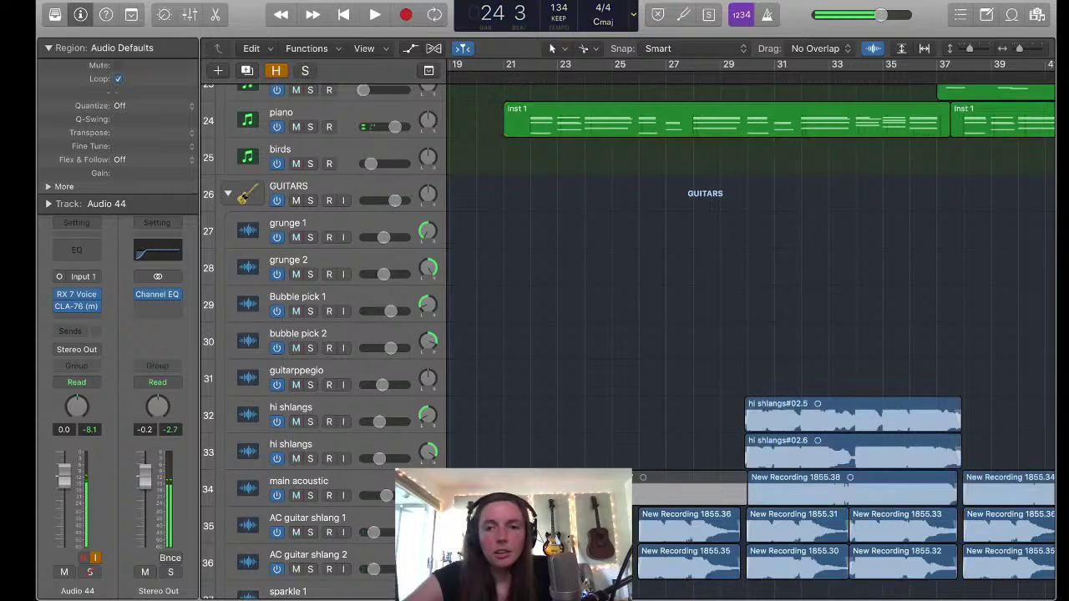
Look over the drum, bass, keys, guitar and vocal regions in the section between bars 29 and 38
scroll(751, 334, "right", 3)
scroll(752, 334, "up", 4)
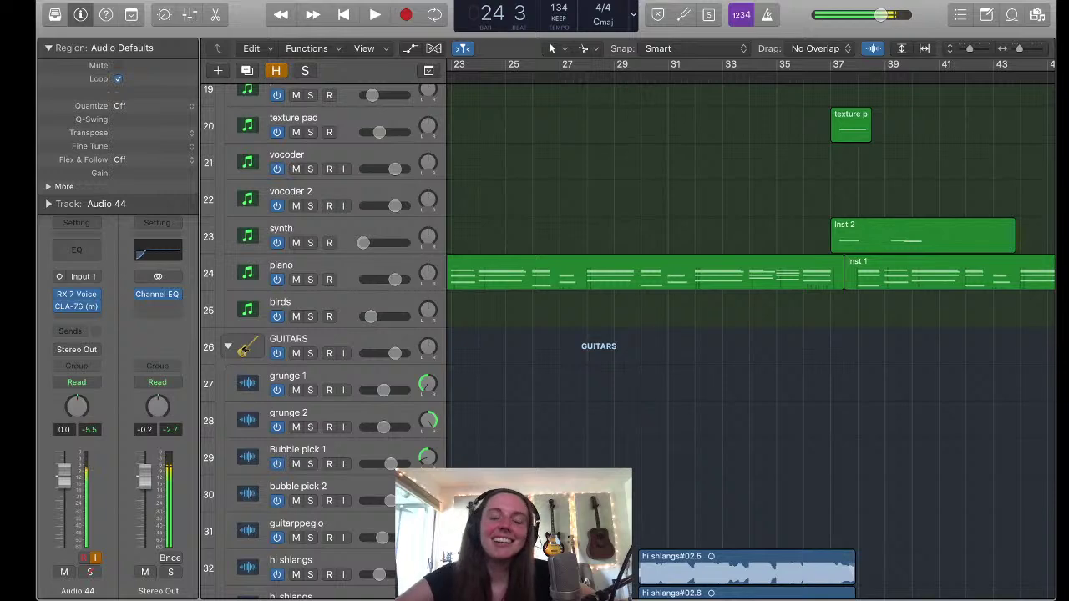
scroll(751, 334, "up", 15)
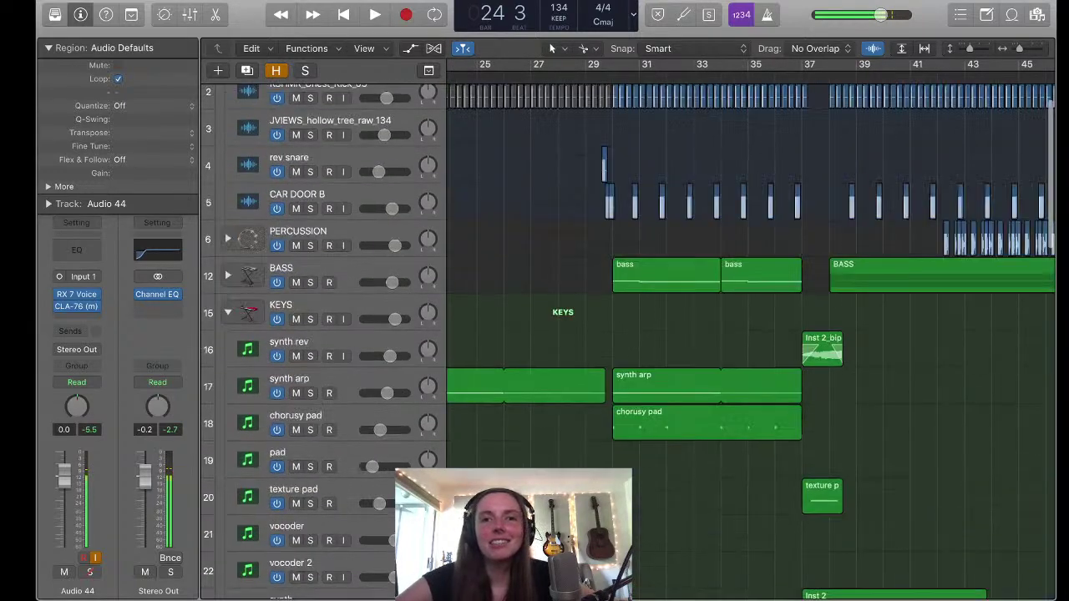
scroll(752, 334, "down", 3)
scroll(751, 334, "up", 1)
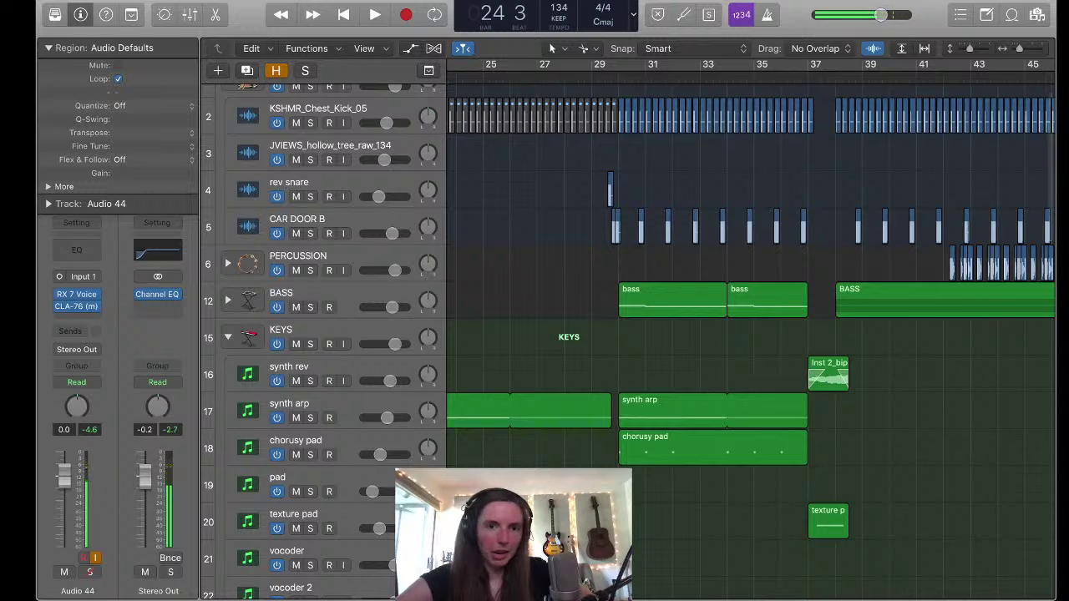
scroll(752, 334, "down", 20)
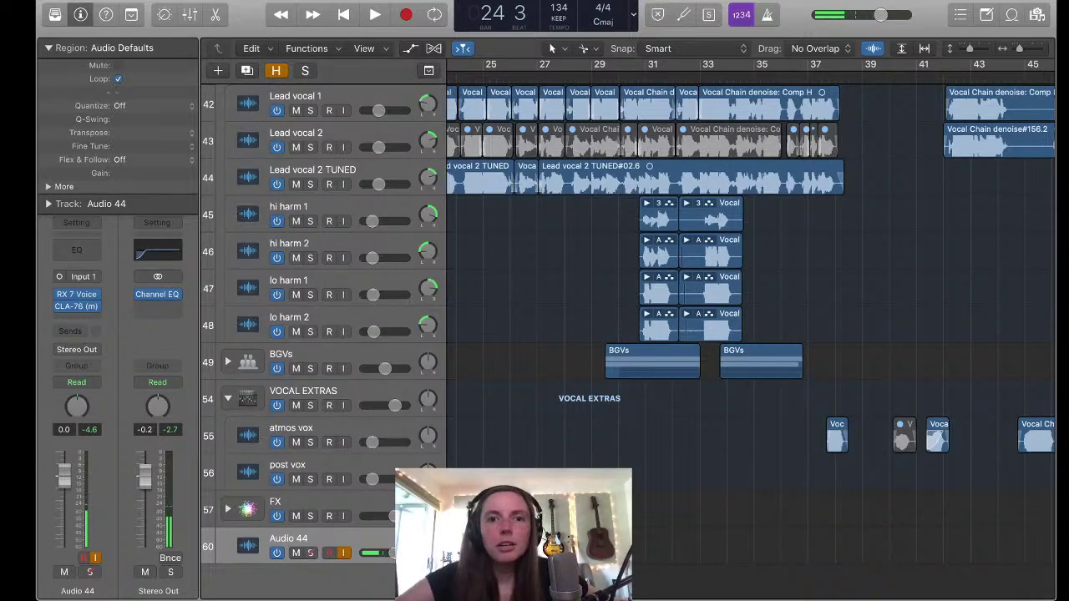
scroll(626, 335, "up", 1)
scroll(626, 334, "up", 20)
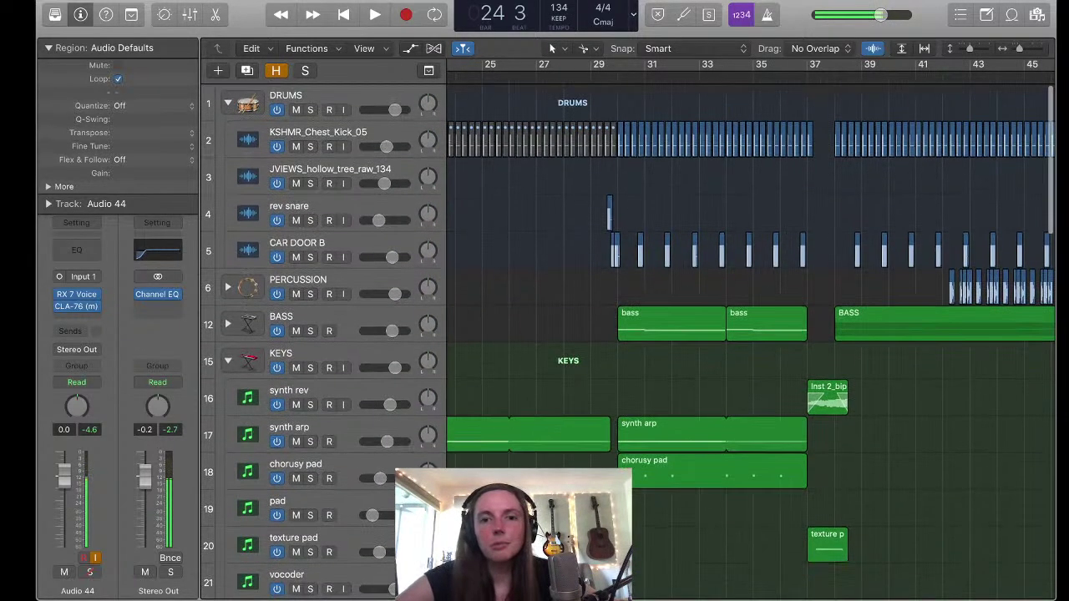
Play the full arrangement through to bar 32, and replay the transition at bar 29 up close
key("space")
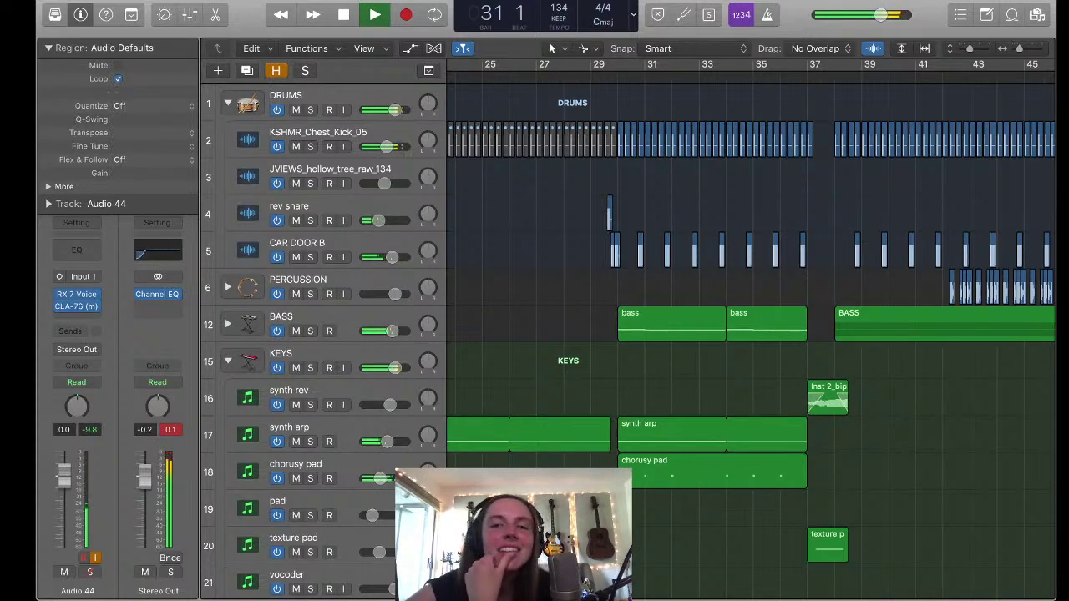
key("space")
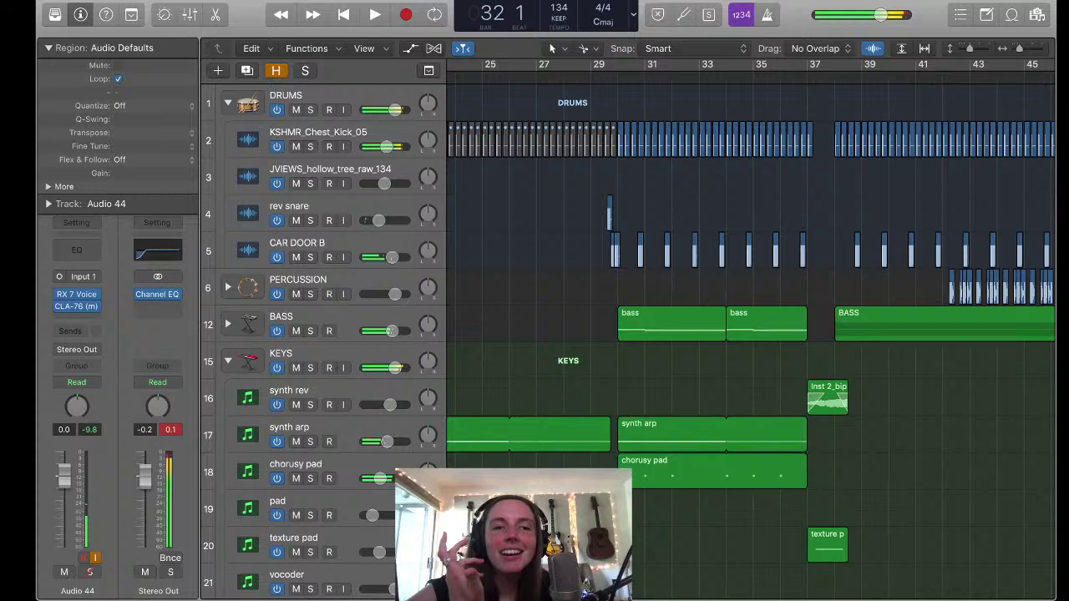
key("super+Right")
key("super+Right")
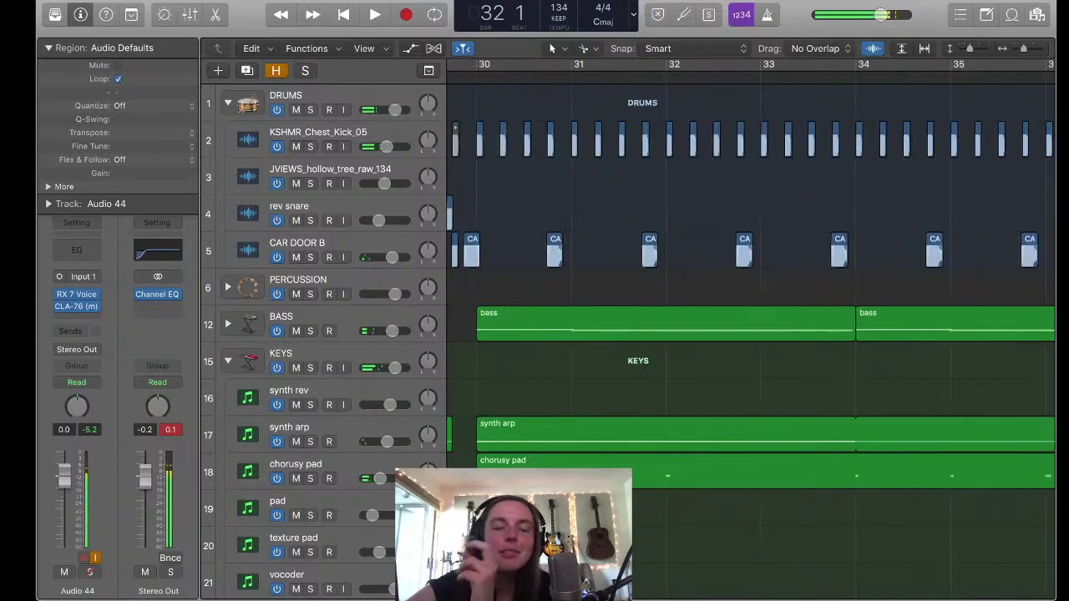
scroll(751, 328, "left", 3)
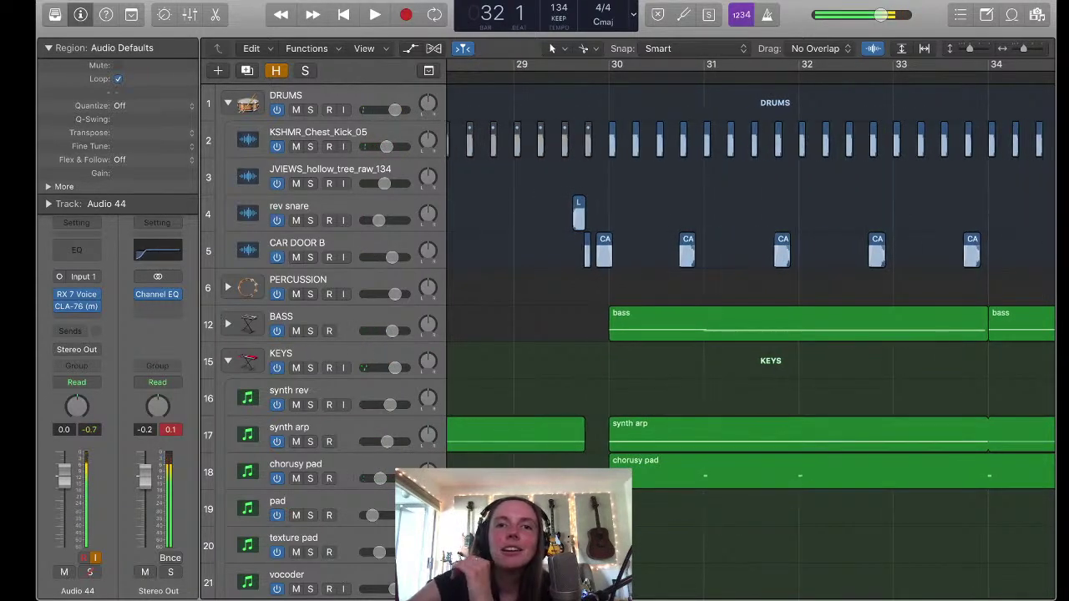
key("space")
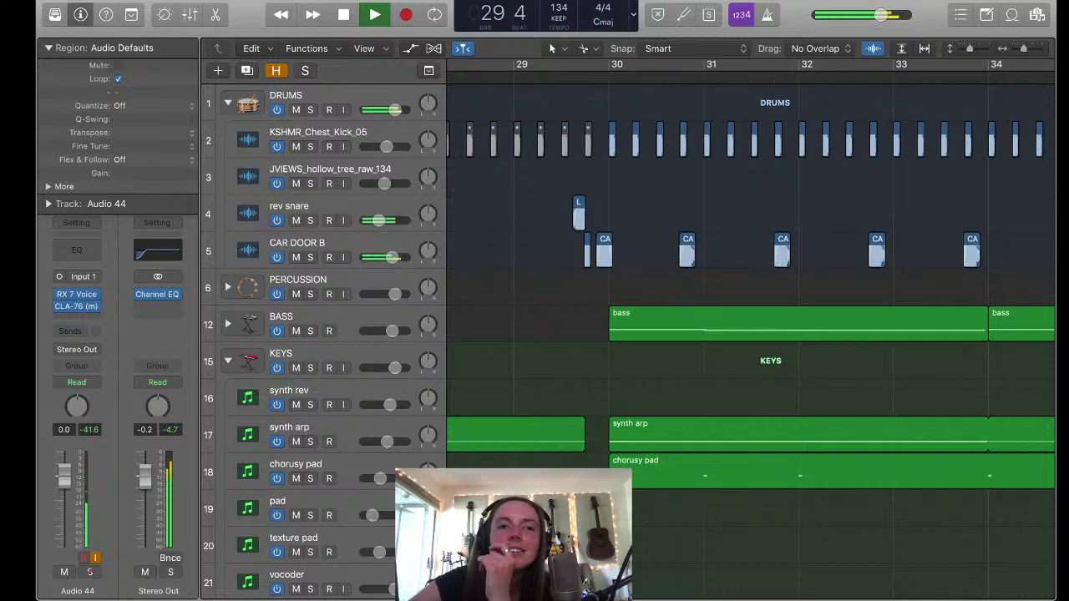
key("space")
Solo the CAR DOOR B track and zoom in on its regions just before bar 30
key("s")
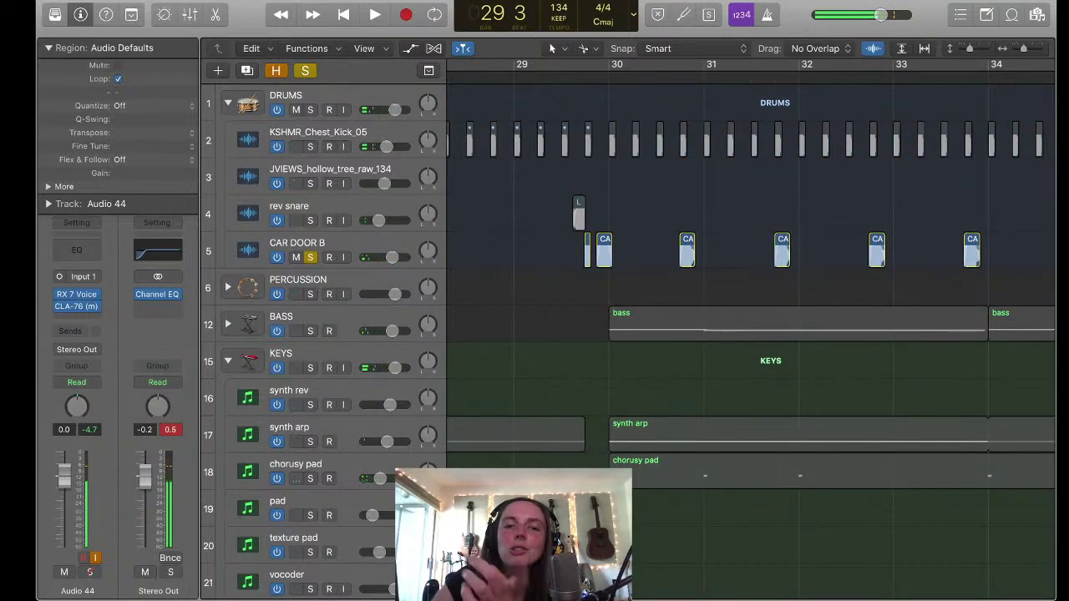
key("super+Right")
key("super+Right")
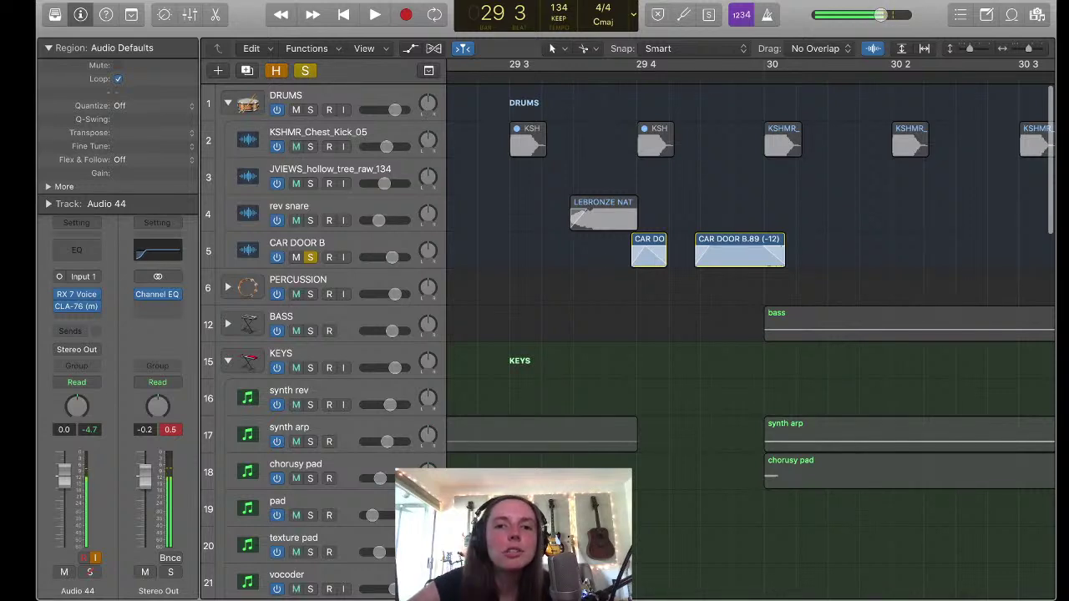
Solo the rev snare track along with CAR DOOR B and play the transition into bar 30 twice
key("s")
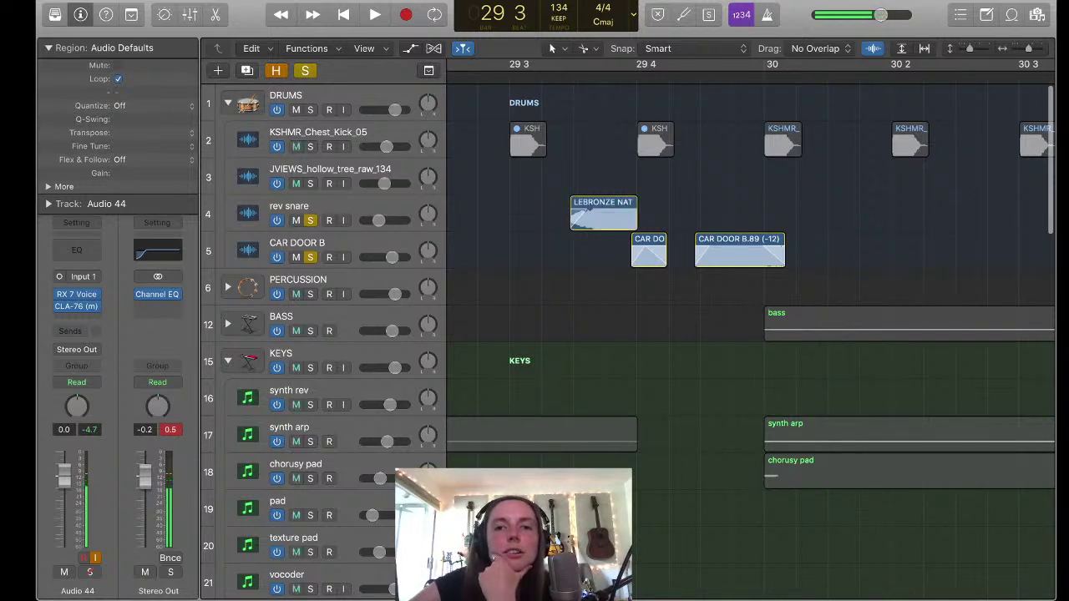
key("space")
key("space")
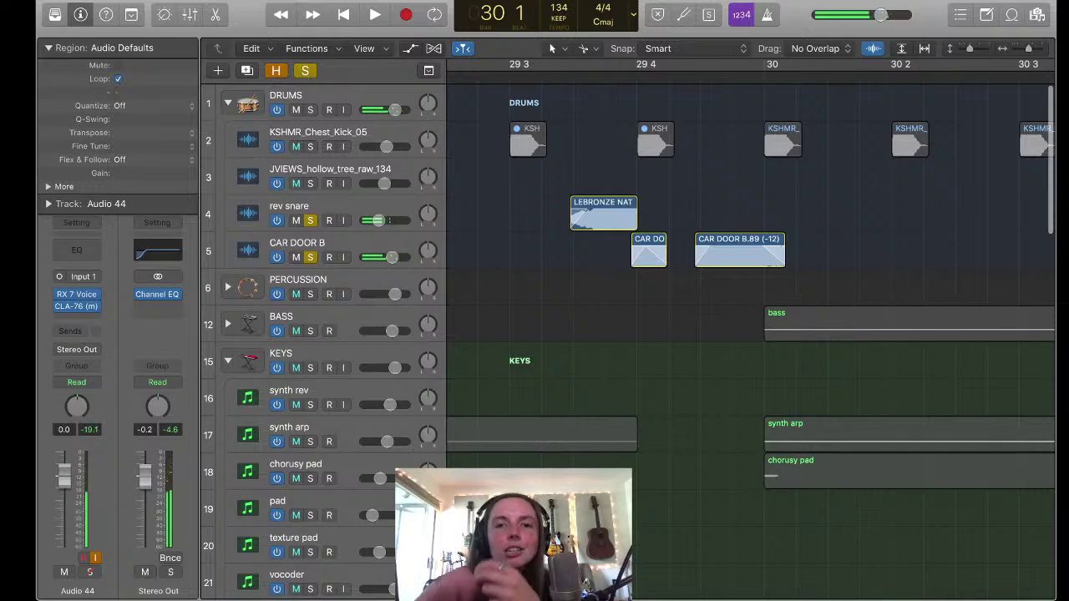
key("space")
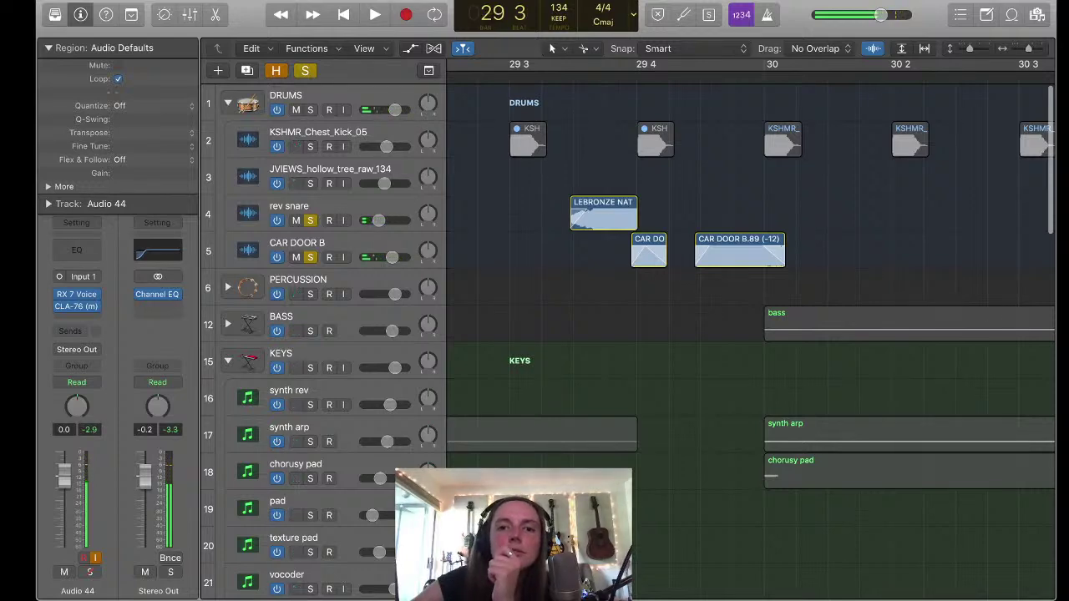
key("space")
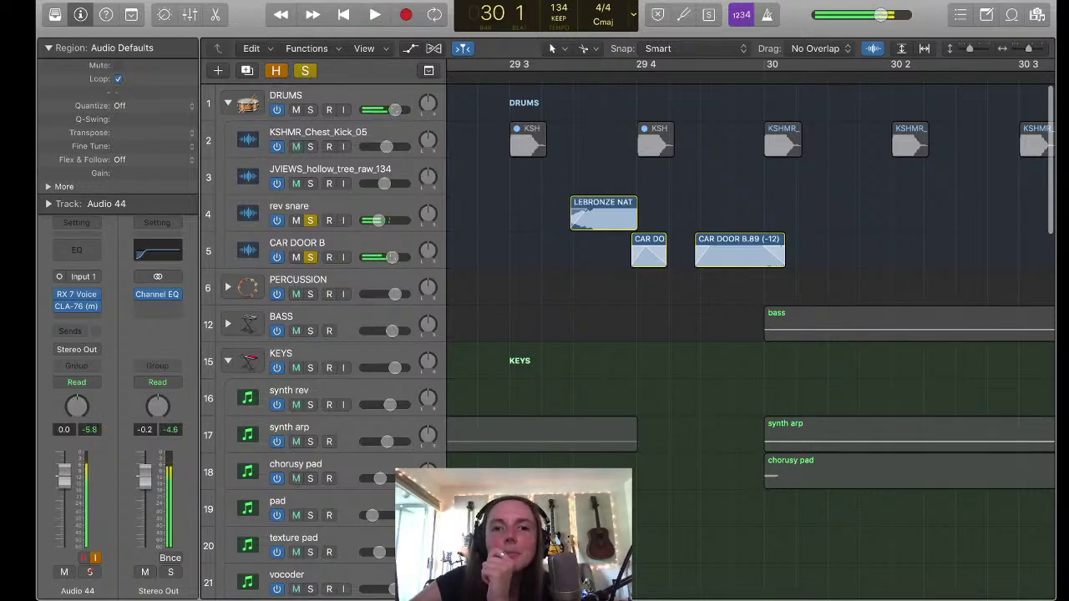
Clear all solos, look over the keys, guitar and vocal tracks around bar 30, and expand the BGVs stack
key("ctrl+alt+super+s")
scroll(752, 334, "down", 3)
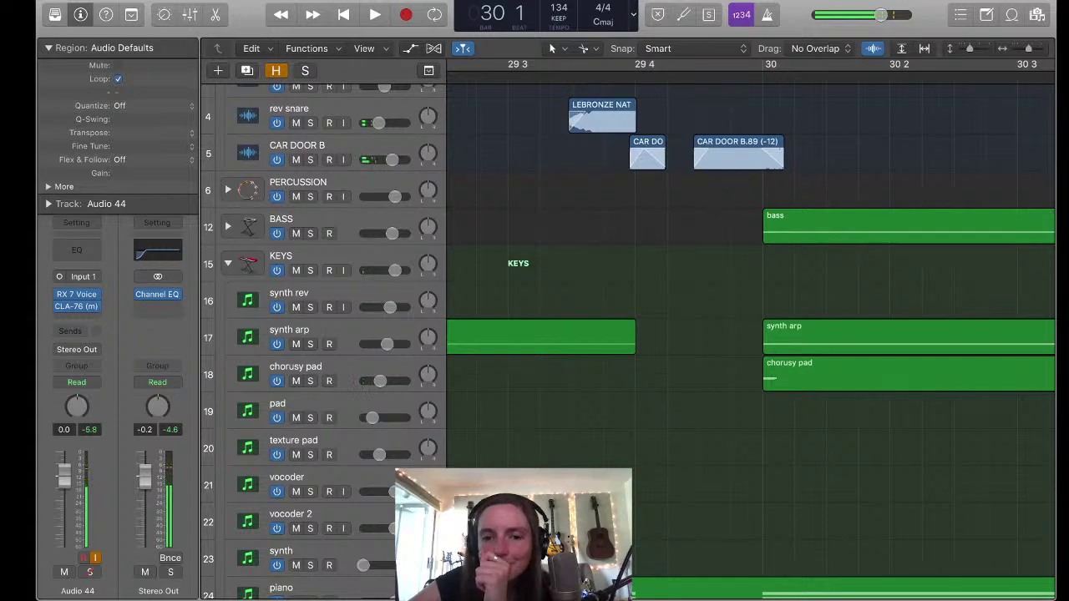
key("super+Left")
scroll(752, 334, "down", 4)
scroll(751, 334, "down", 10)
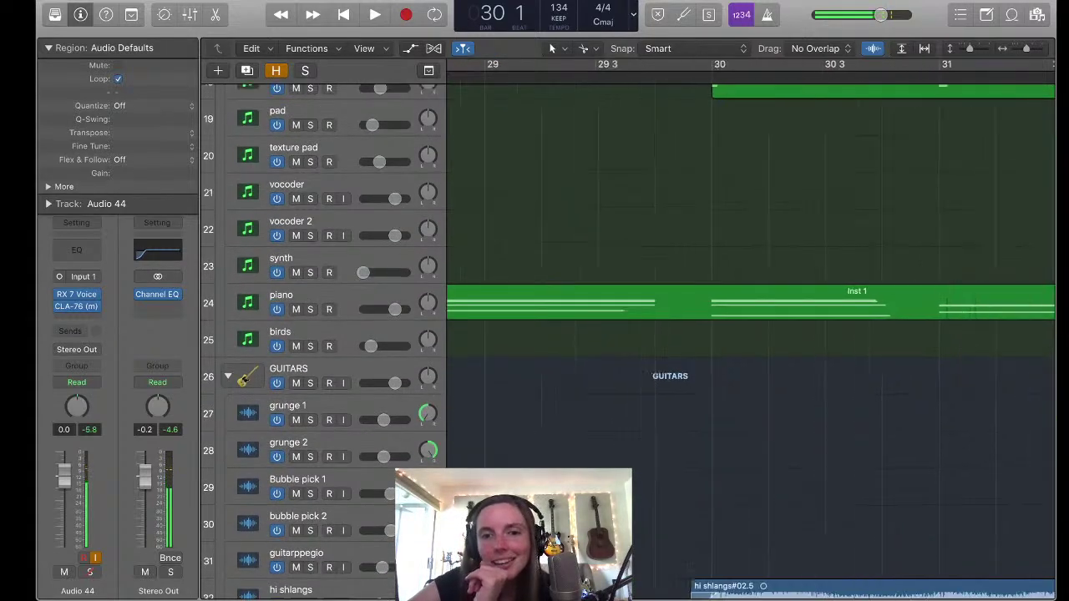
scroll(752, 334, "right", 2)
scroll(751, 334, "down", 10)
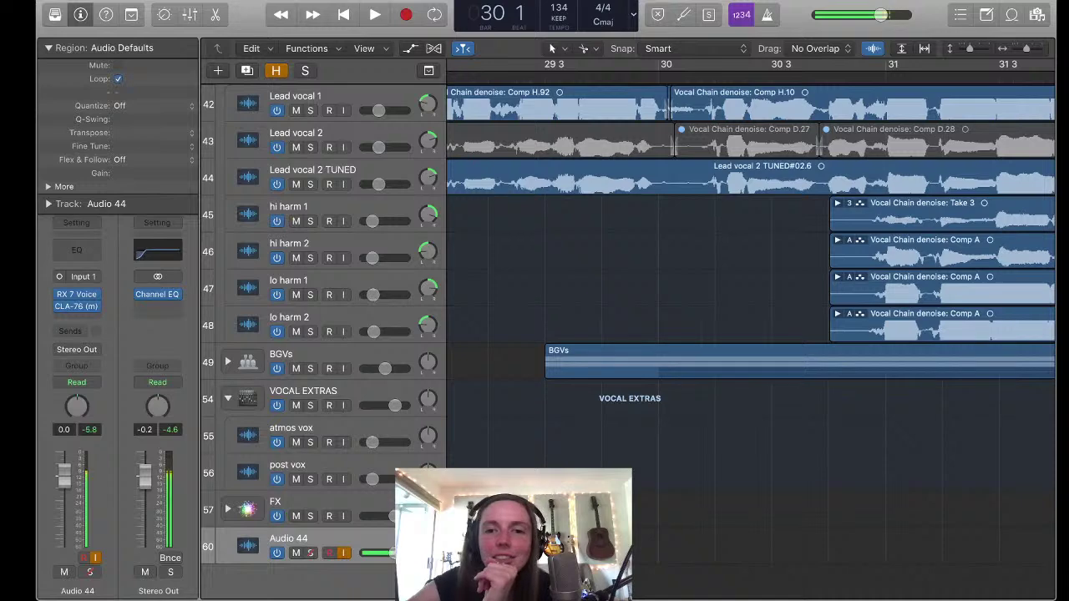
left_click(228, 362)
scroll(228, 362, "up", 1)
scroll(752, 334, "up", 20)
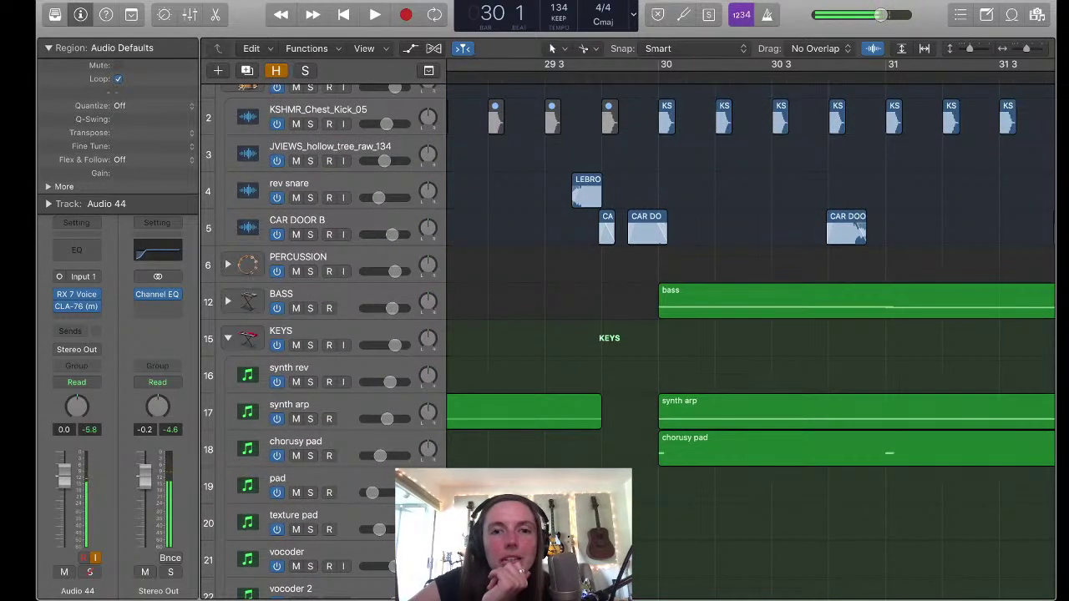
Solo the BASS stack, play it through to bar 33, and release its solo
key("s")
key("space")
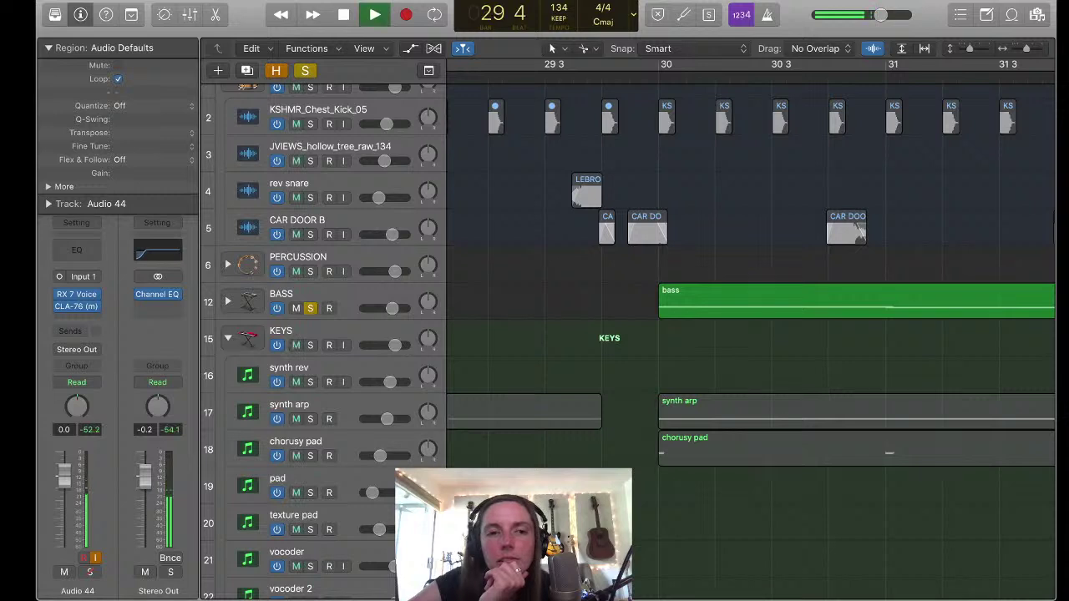
key("super+Left")
key("super+Left")
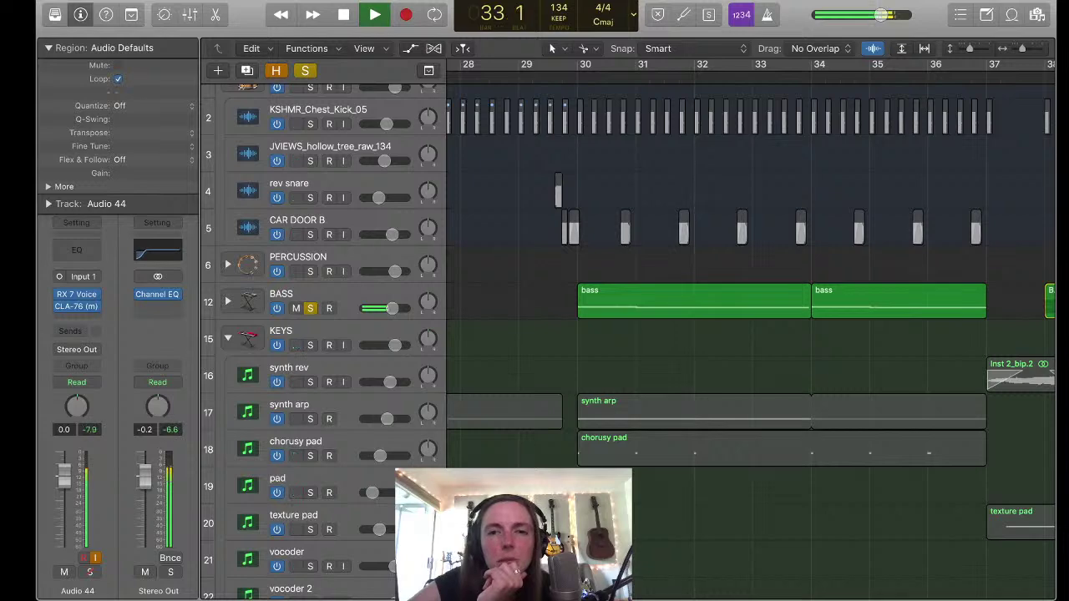
key("space")
key("s")
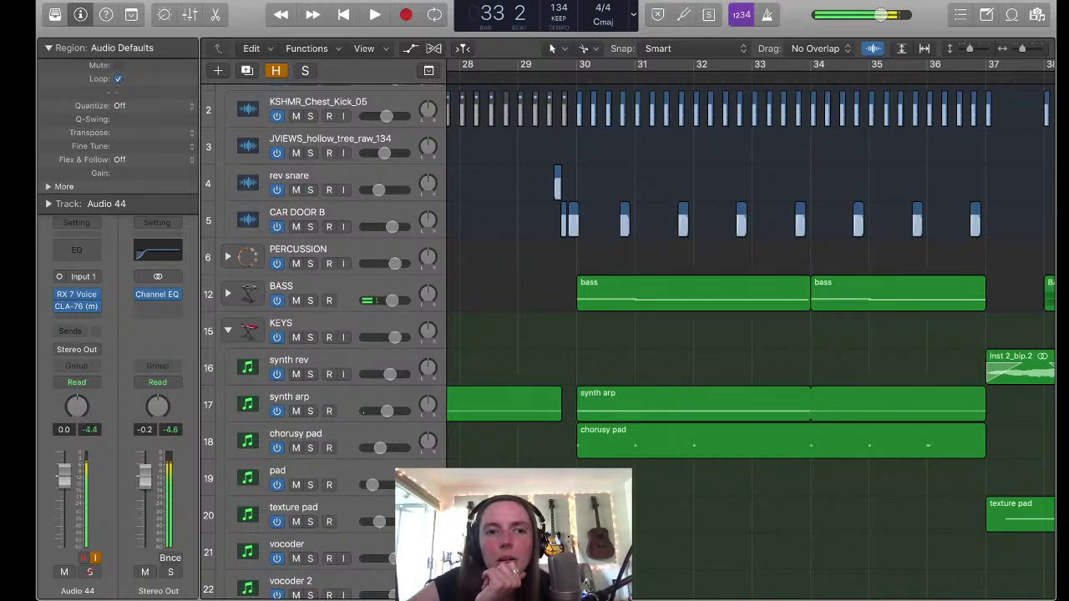
Solo the chorusy pad track, play its region through to bar 33, and return the playhead to bar 30
scroll(669, 334, "down", 5)
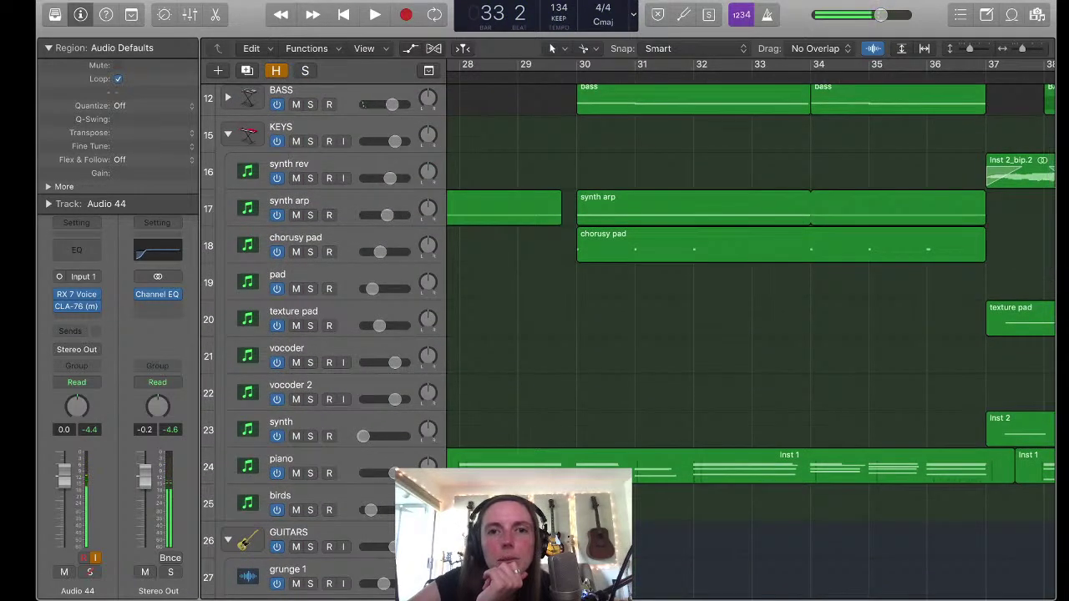
key("s")
key("shift+space")
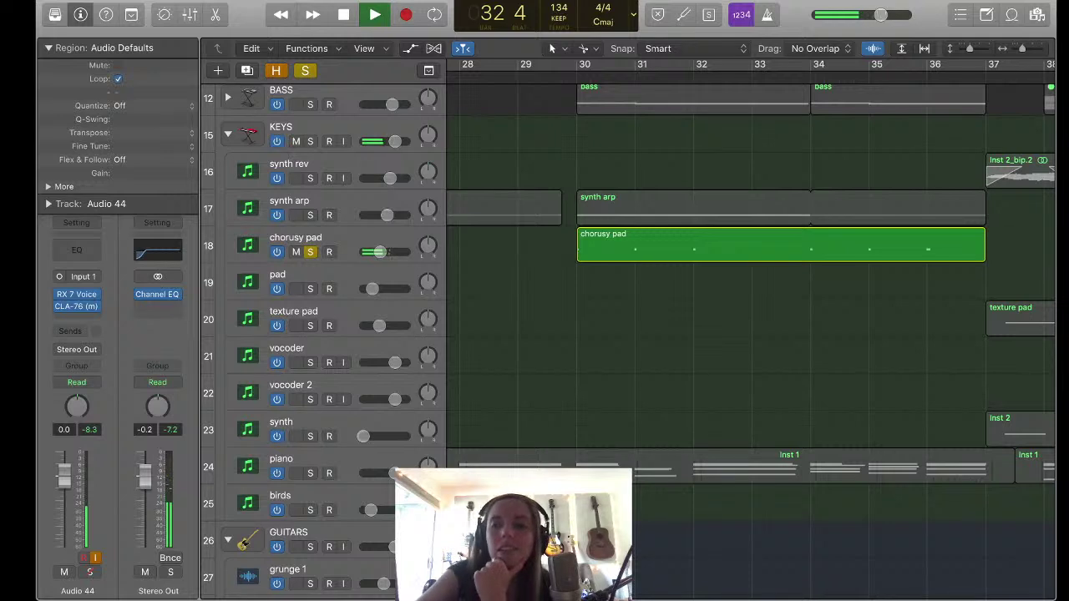
key("space")
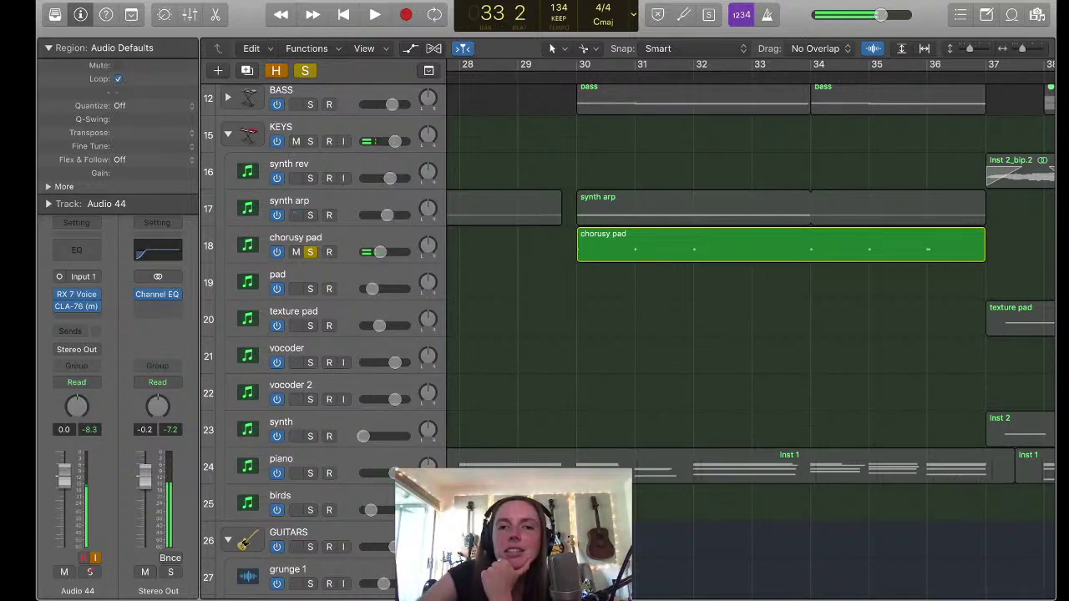
key("shift+Return")
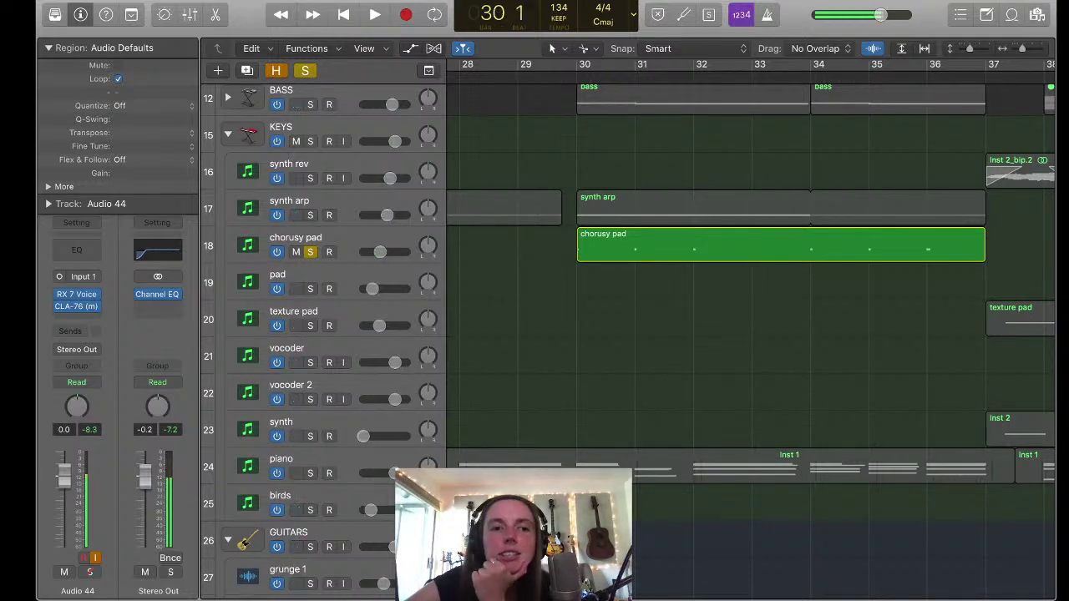
Play the chorusy pad from bar 30 with the mixer open, and find its channel strip and effects
key("space")
key("x")
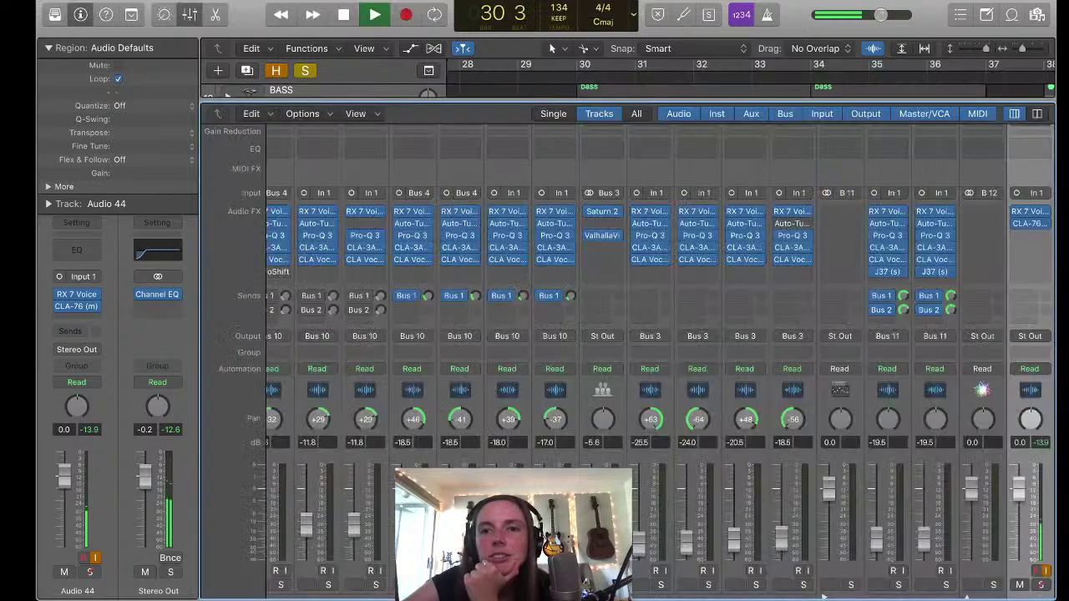
scroll(652, 334, "right", 5)
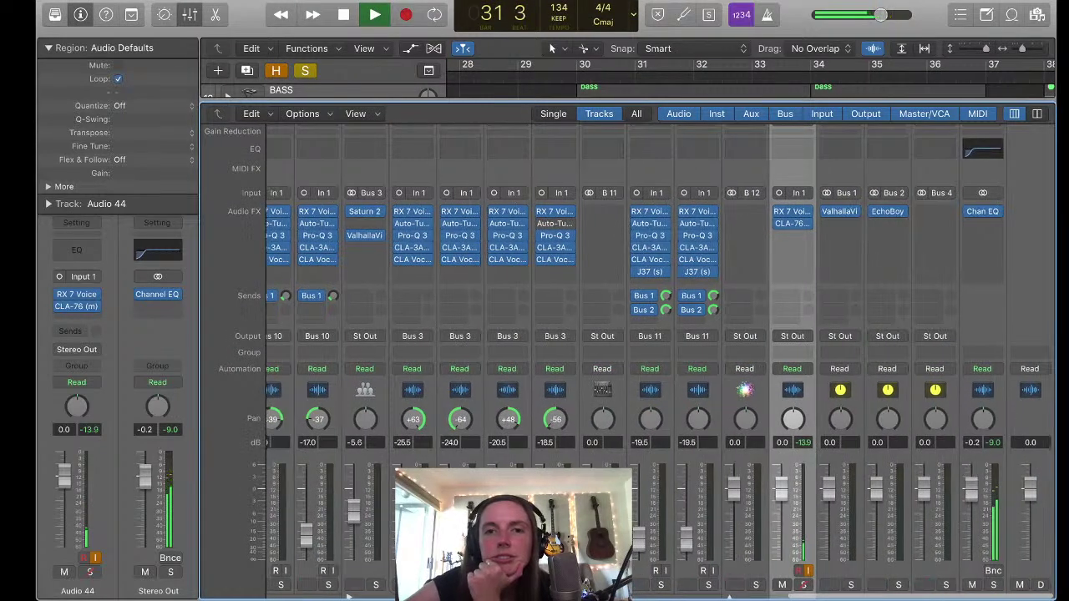
scroll(651, 335, "right", 3)
key("x")
key("space")
key("x")
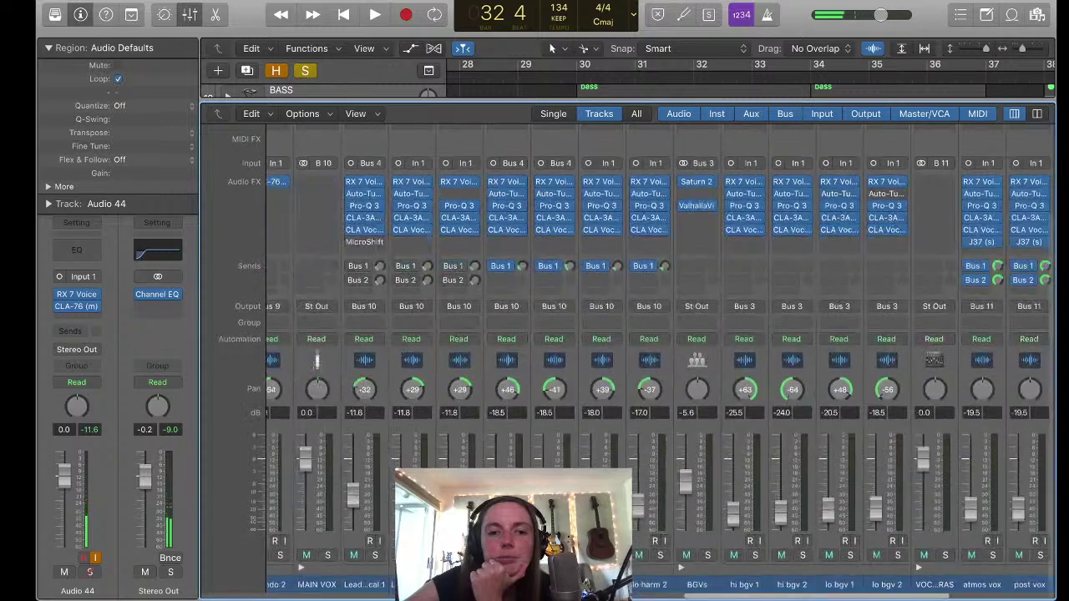
scroll(660, 359, "left", 10)
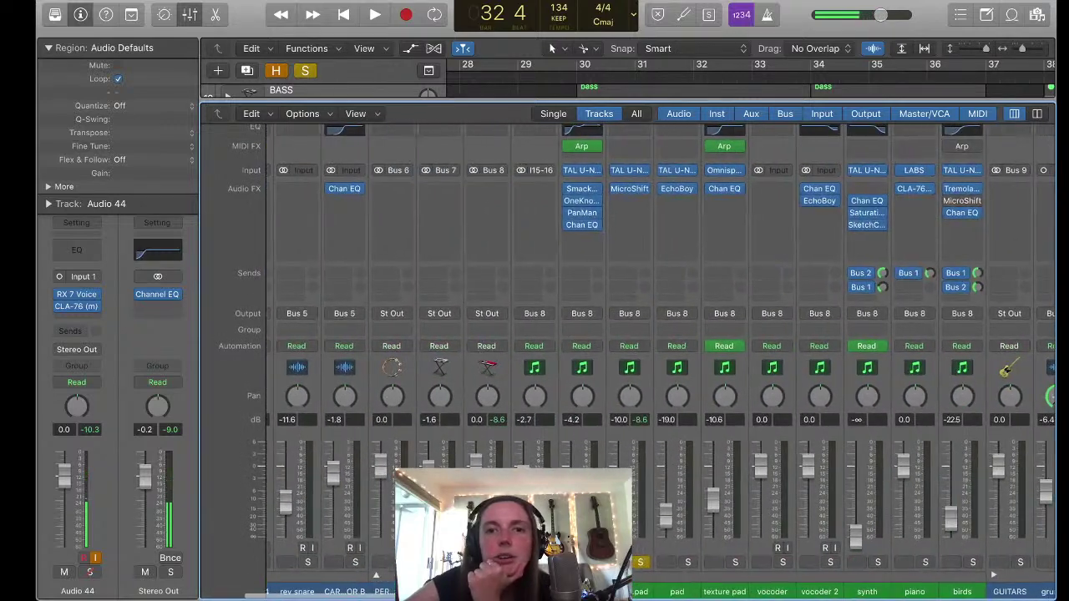
scroll(613, 194, "up", 1)
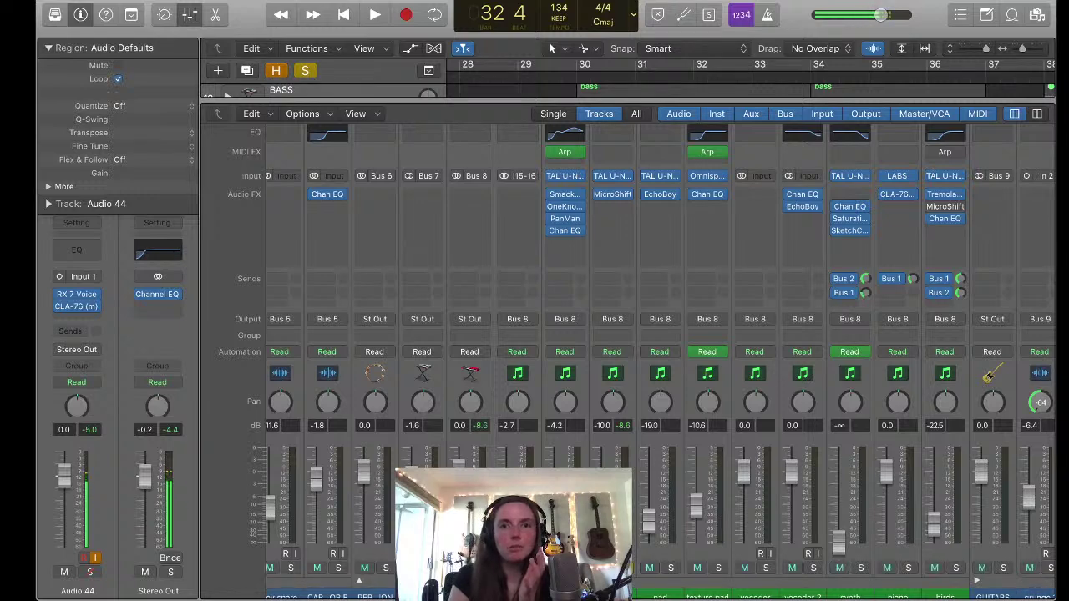
Replay the soloed chorusy pad twice while examining its MicroShift effect, and close the mixer
mouse_move(612, 194)
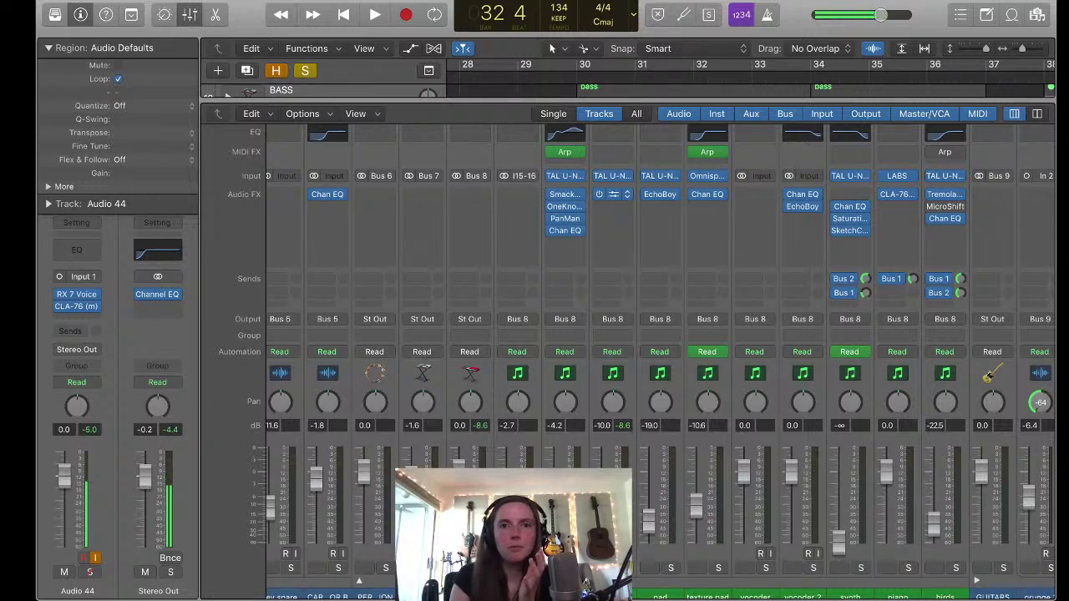
key("space")
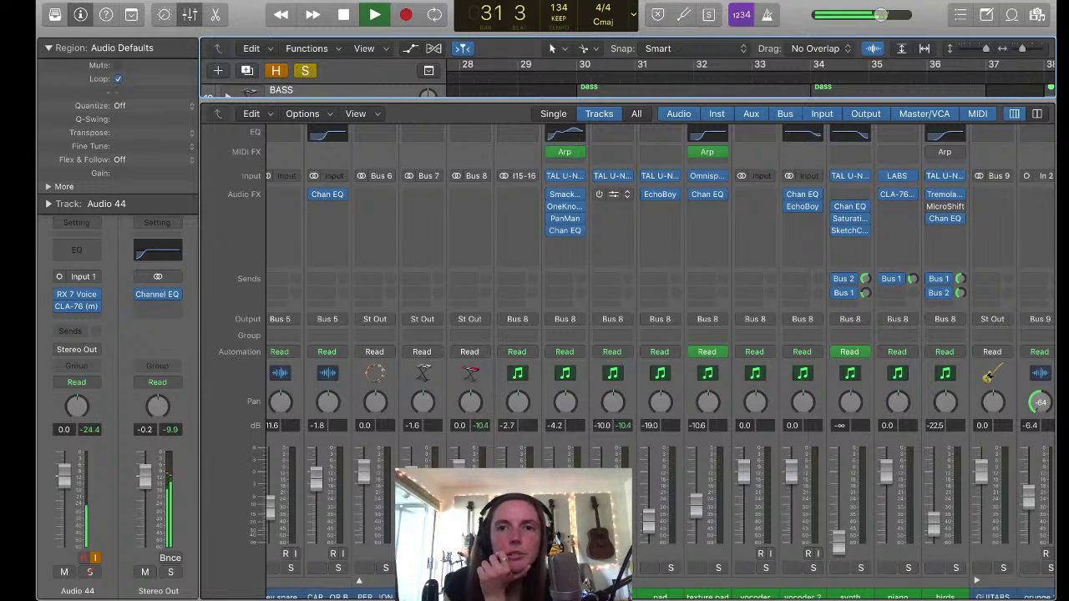
key("space")
key("space")
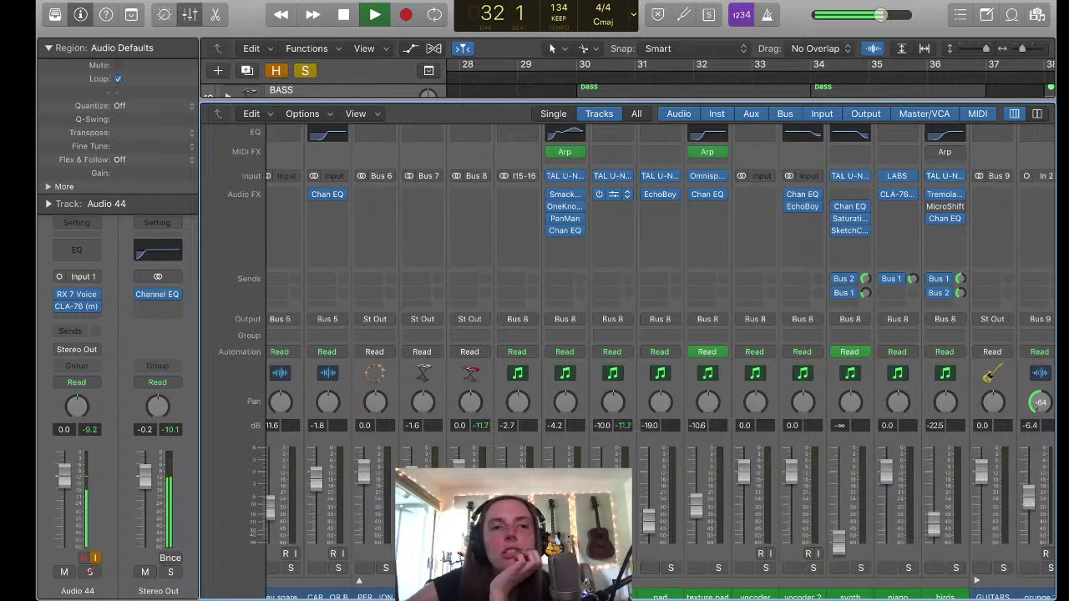
key("space")
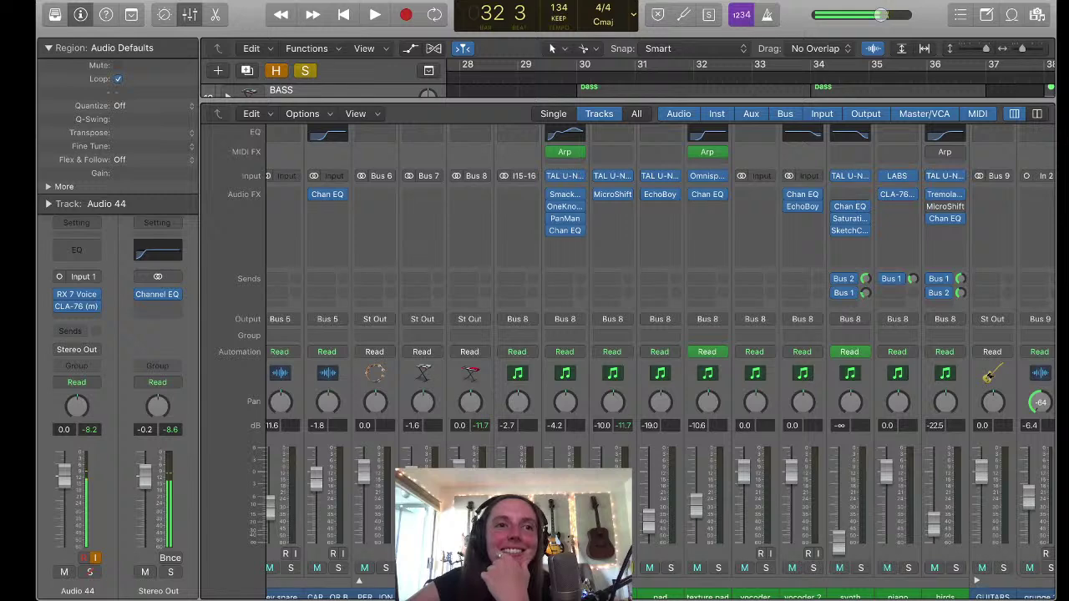
key("x")
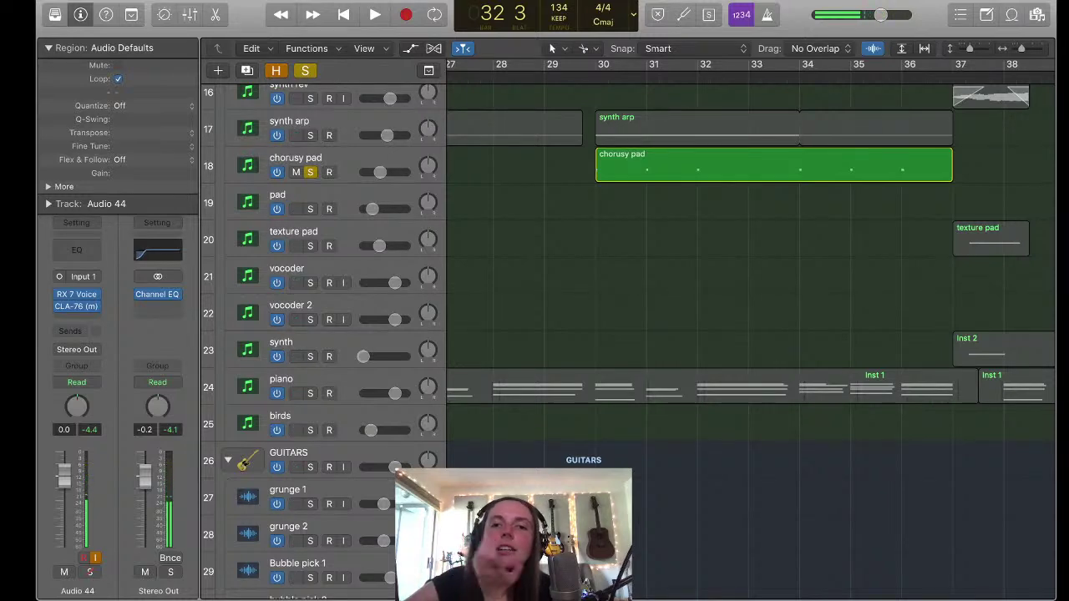
Clear the chorusy pad's solo and look through the arrangement from the drums down to the harmony and background vocals
scroll(626, 342, "up", 8)
scroll(748, 334, "down", 2)
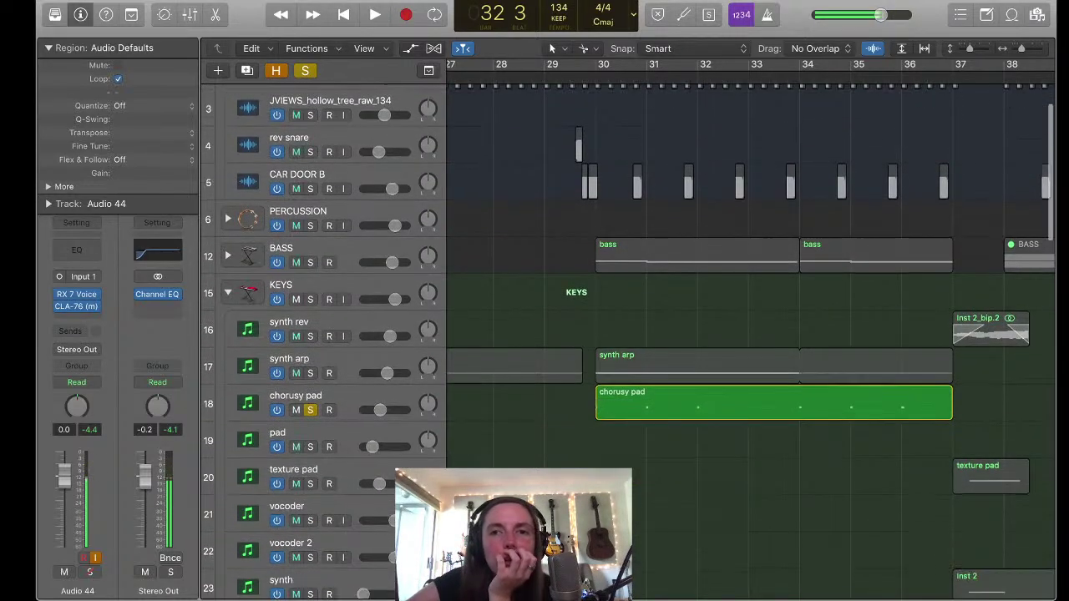
scroll(748, 334, "up", 5)
scroll(747, 334, "down", 3)
scroll(748, 335, "down", 5)
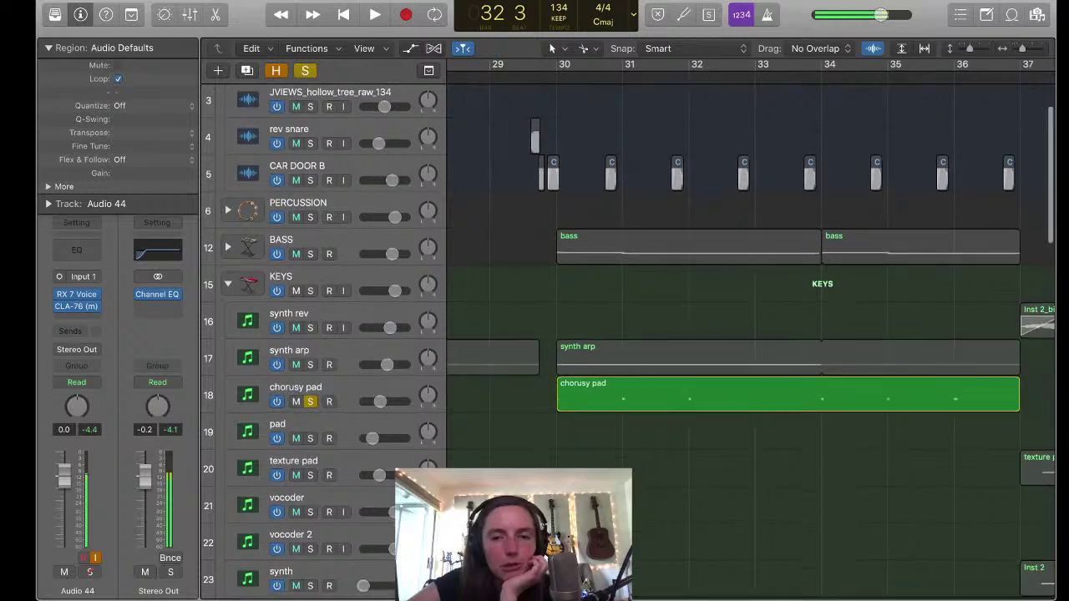
scroll(747, 334, "down", 4)
scroll(752, 334, "right", 2)
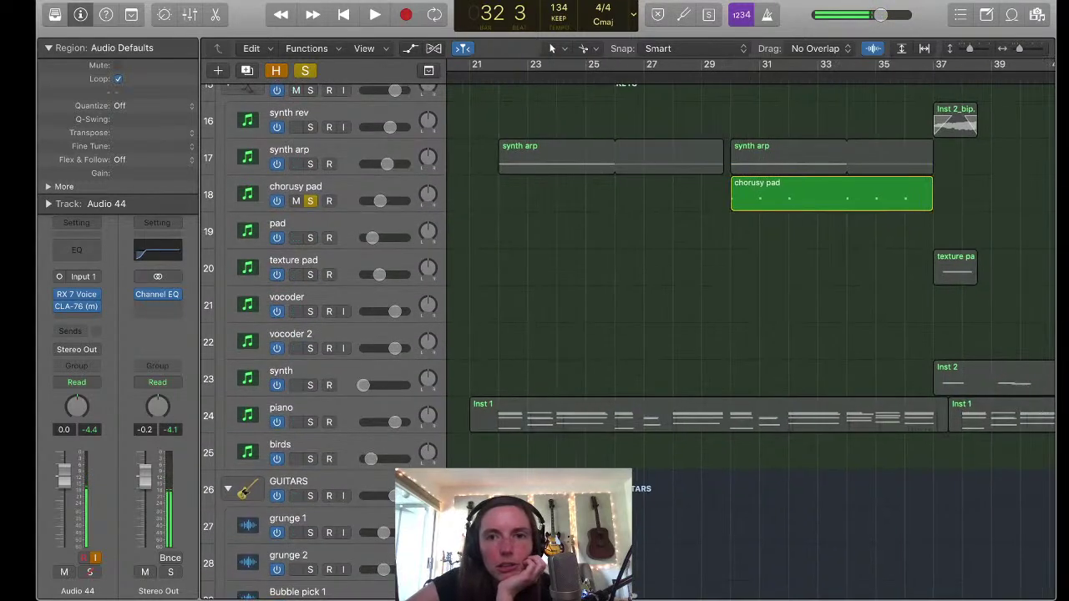
key("super+a")
scroll(752, 335, "down", 3)
scroll(752, 335, "down", 15)
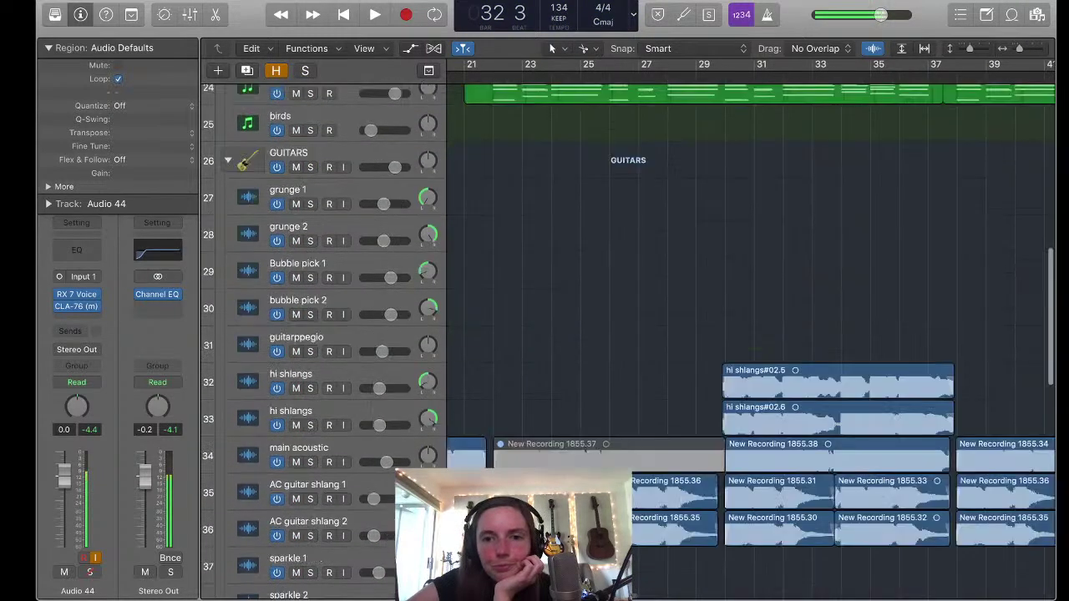
scroll(718, 334, "right", 1)
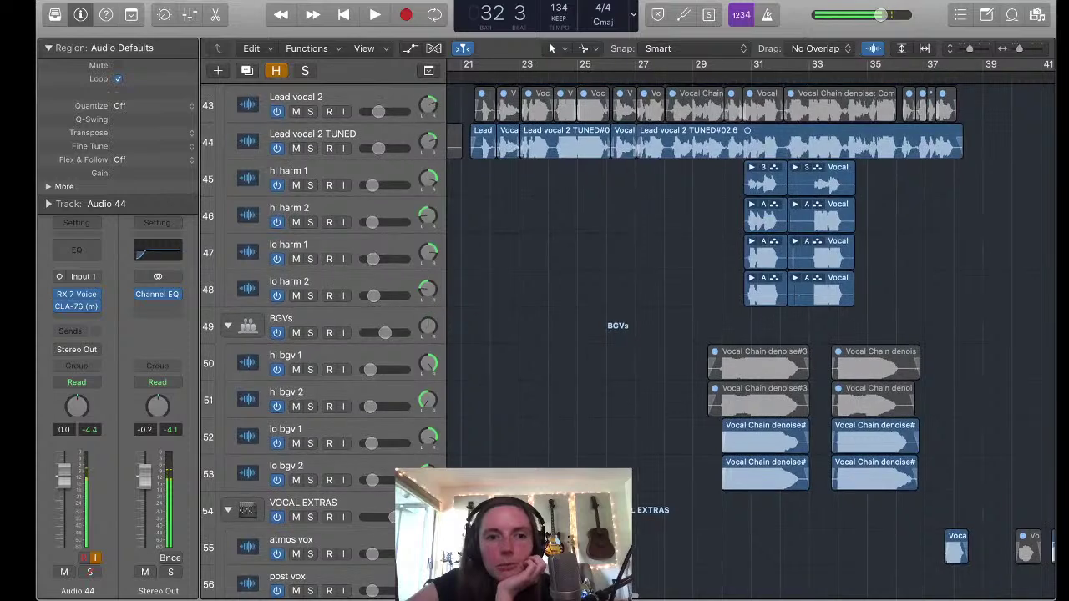
scroll(752, 334, "right", 3)
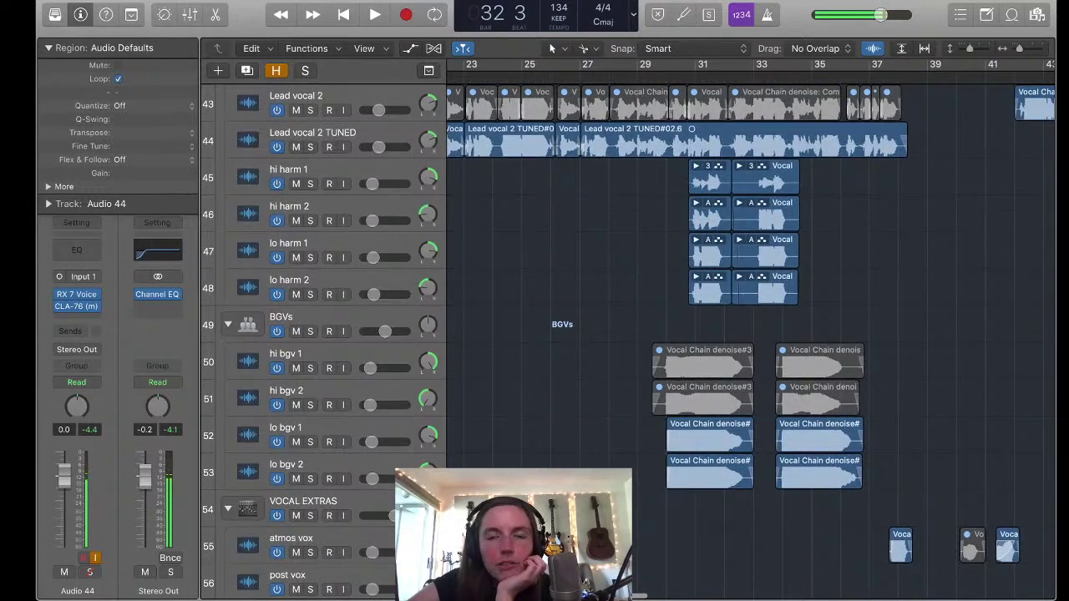
Solo the BGVs stack and its four bgv tracks, without the harmony tracks, and play them up to bar 32
left_click_drag(310, 184, 310, 479)
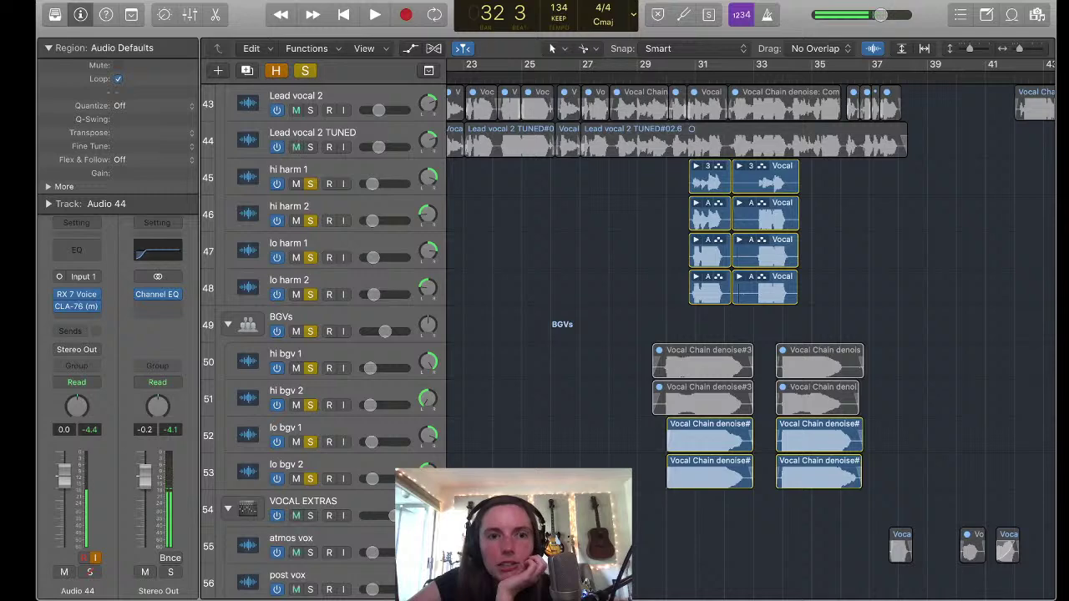
left_click_drag(309, 184, 310, 294)
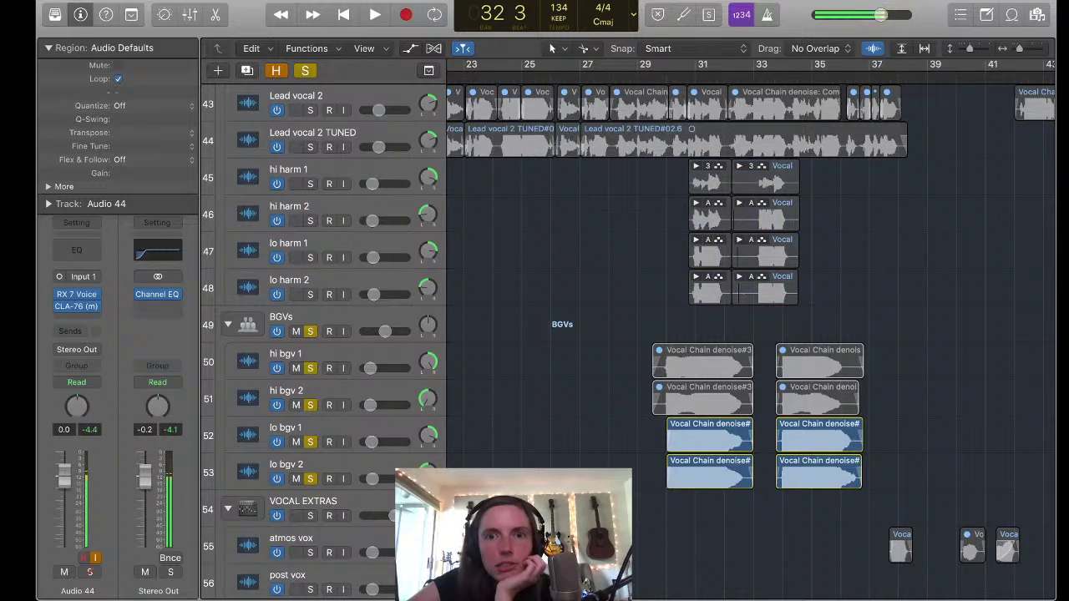
key("space")
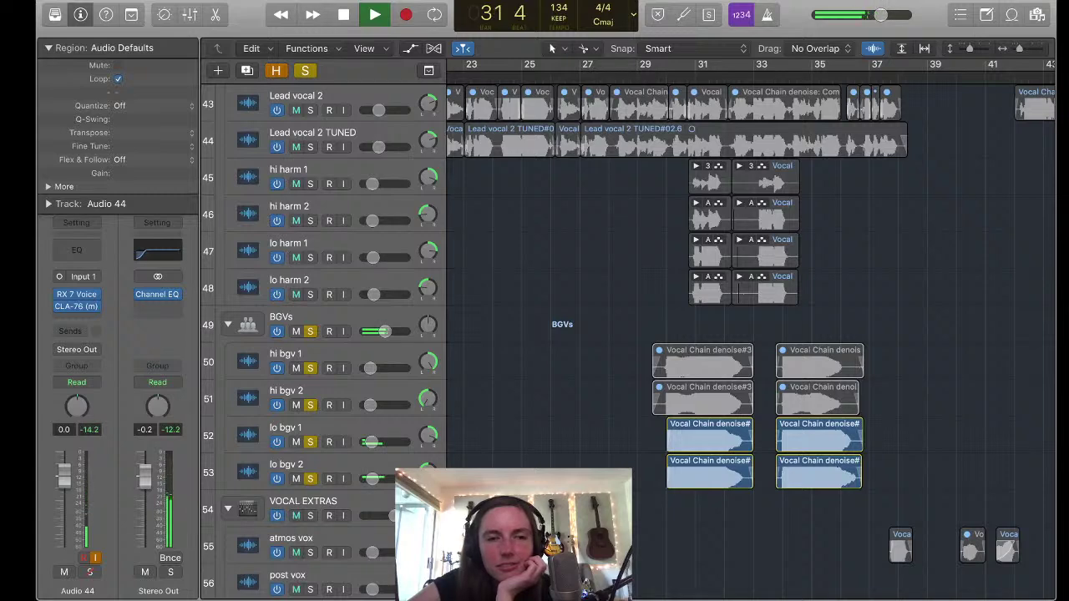
key("space")
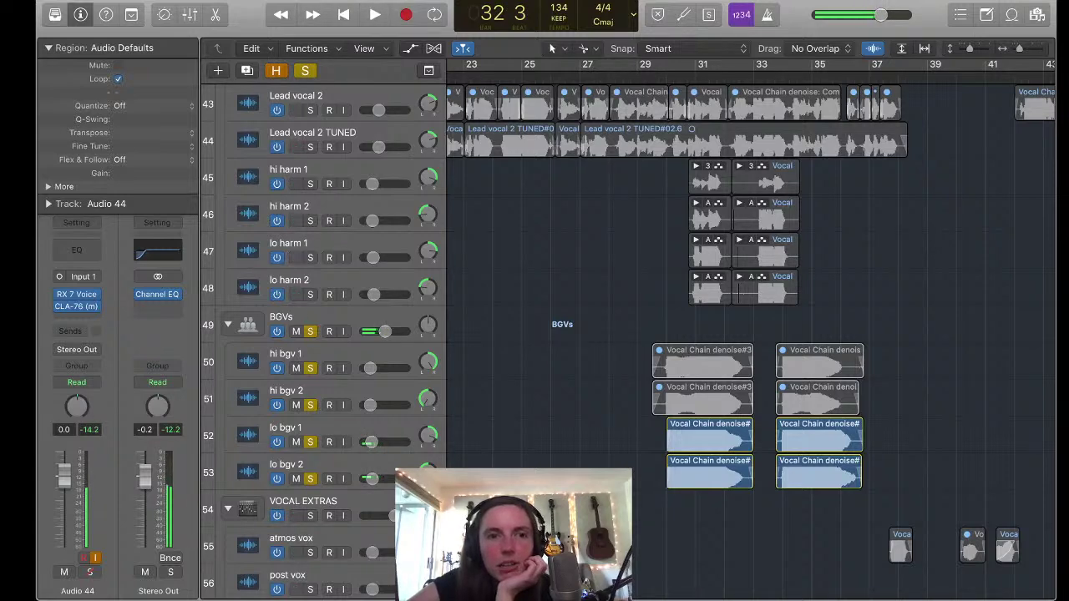
Add the four hi harm and lo harm tracks to the soloed BGVs and play them from bar 30 to bar 35
left_click_drag(310, 184, 310, 294)
left_click(669, 77)
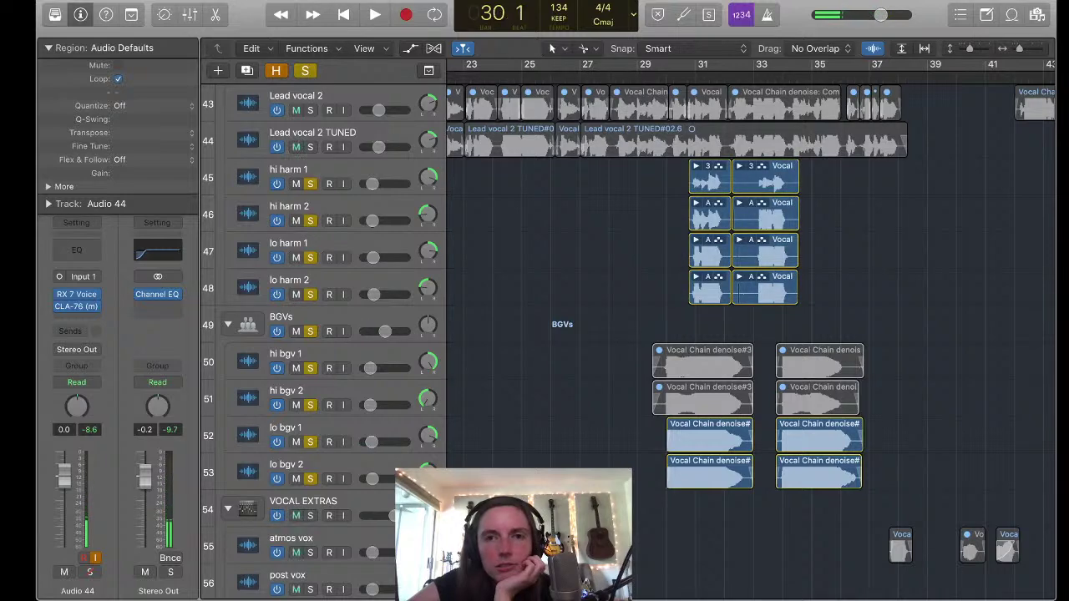
key("space")
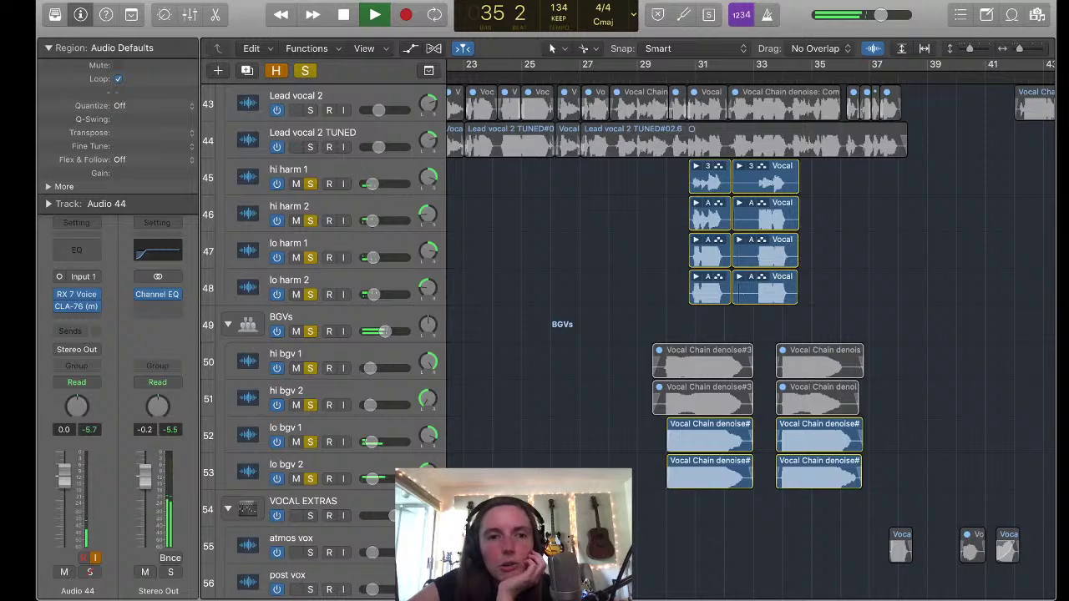
key("space")
Solo the three lead vocal tracks along with the harmonies and BGVs, and play them all up to bar 36
scroll(668, 334, "up", 5)
left_click_drag(311, 194, 311, 267)
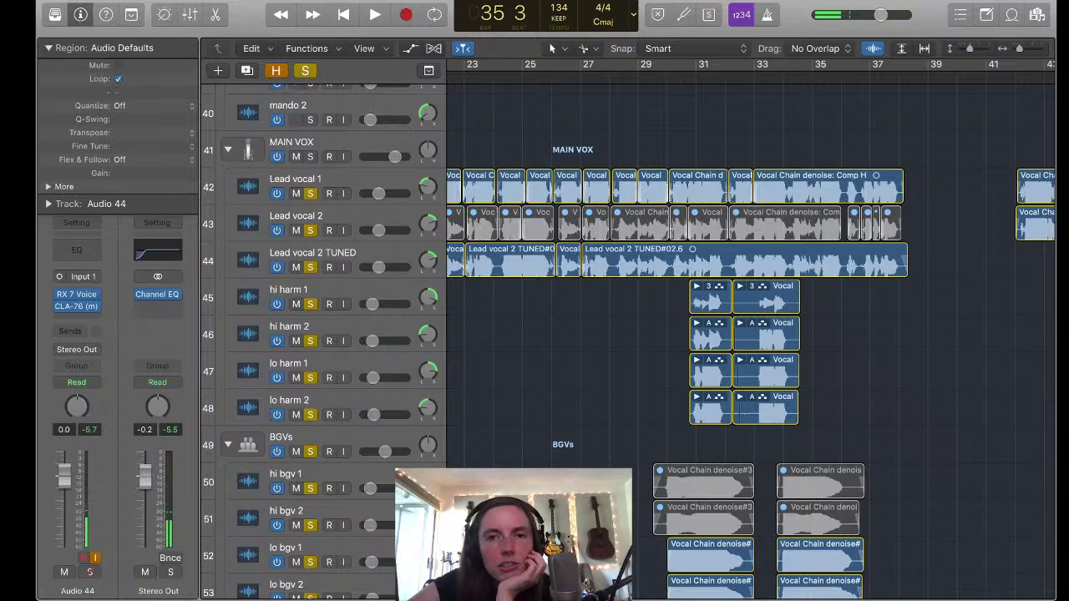
key("space")
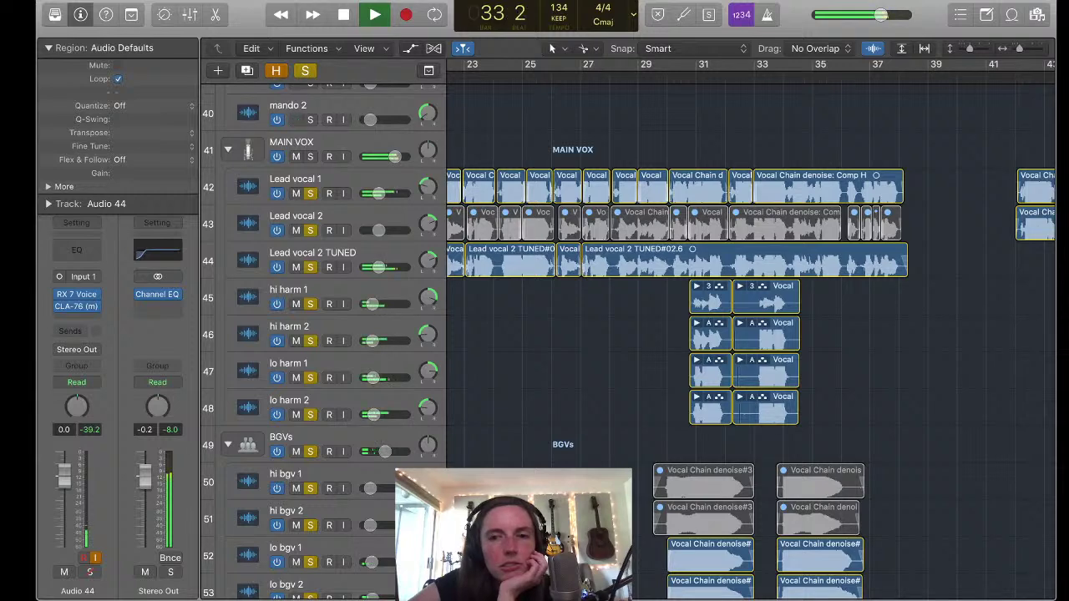
scroll(634, 334, "down", 3)
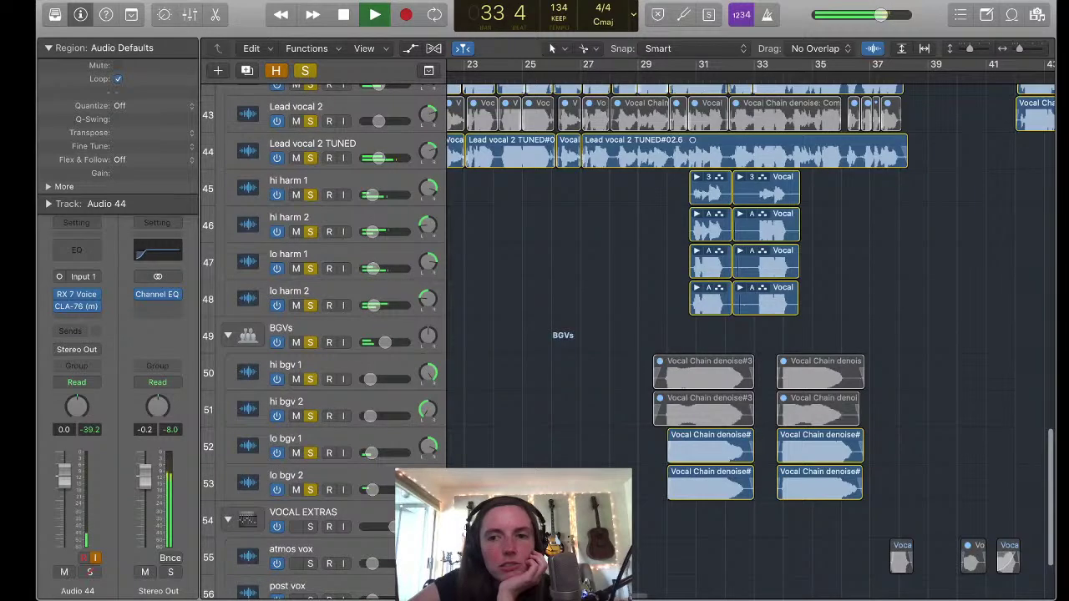
scroll(635, 335, "down", 1)
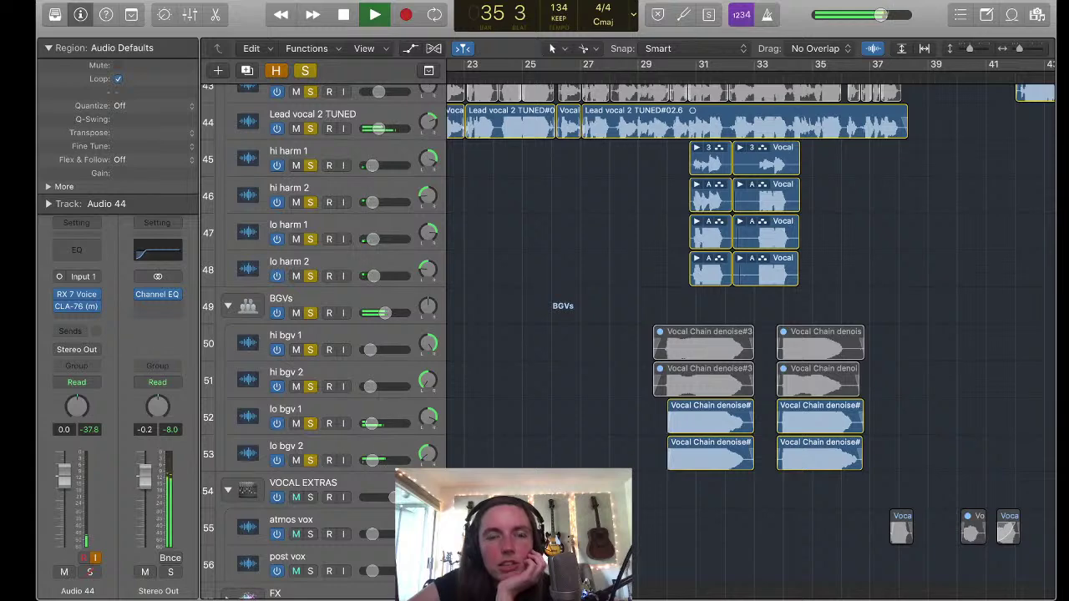
key("space")
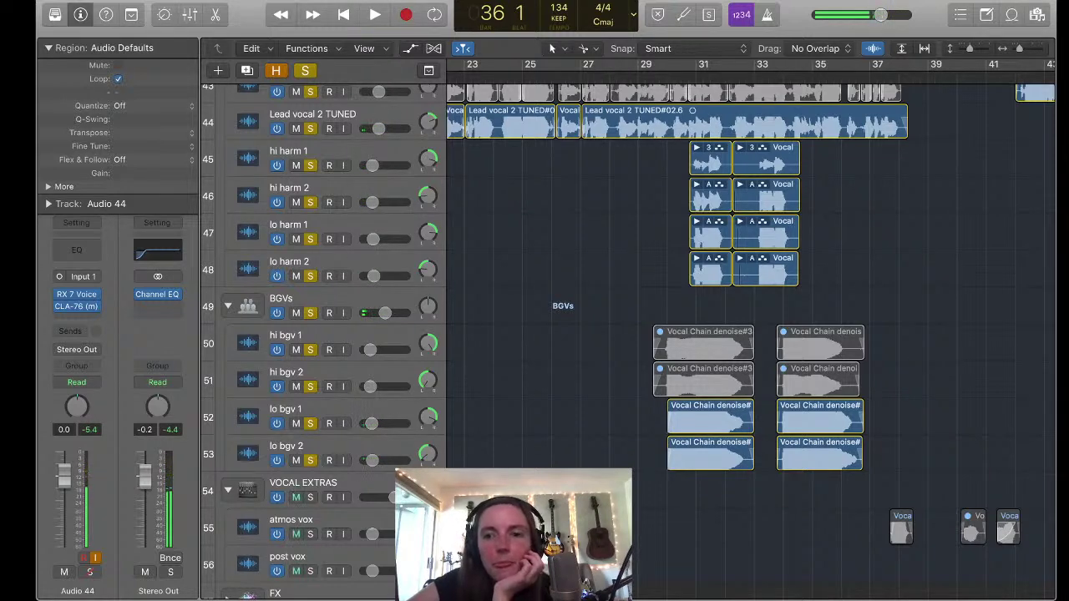
Clear all solos, find the atmos vox regions after bar 37, and solo the atmos vox track
key("ctrl+alt+super+s")
scroll(744, 318, "down", 3)
scroll(743, 317, "right", 4)
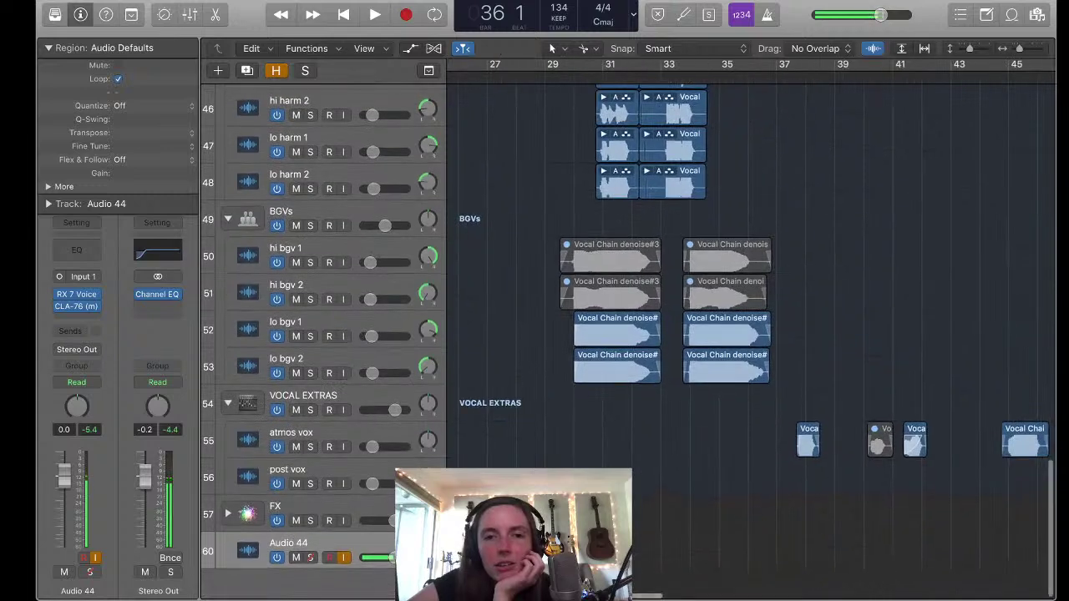
scroll(752, 318, "left", 5)
scroll(752, 318, "right", 7)
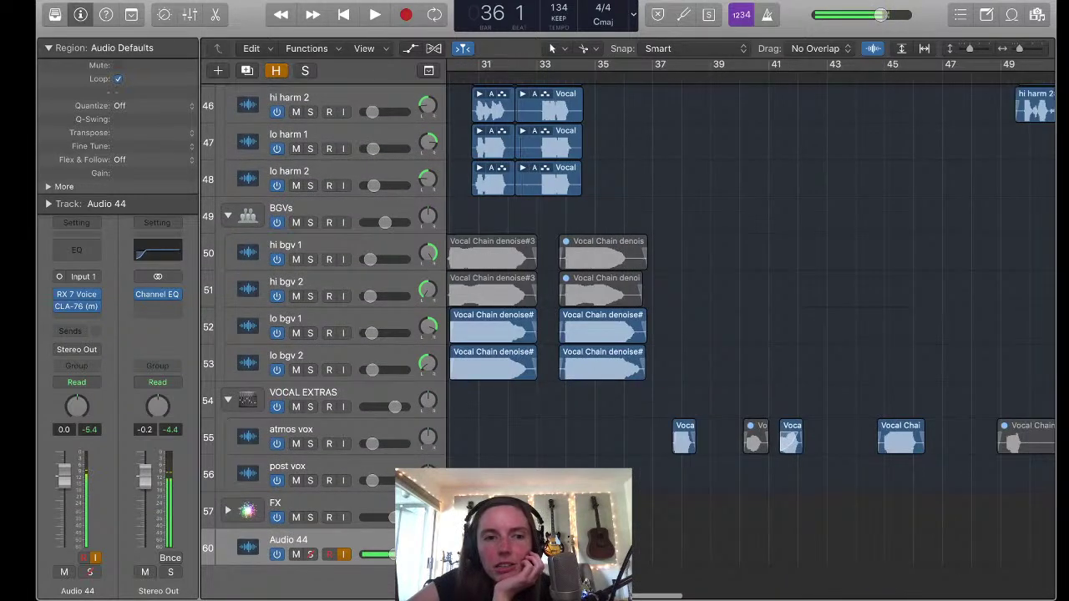
key("s")
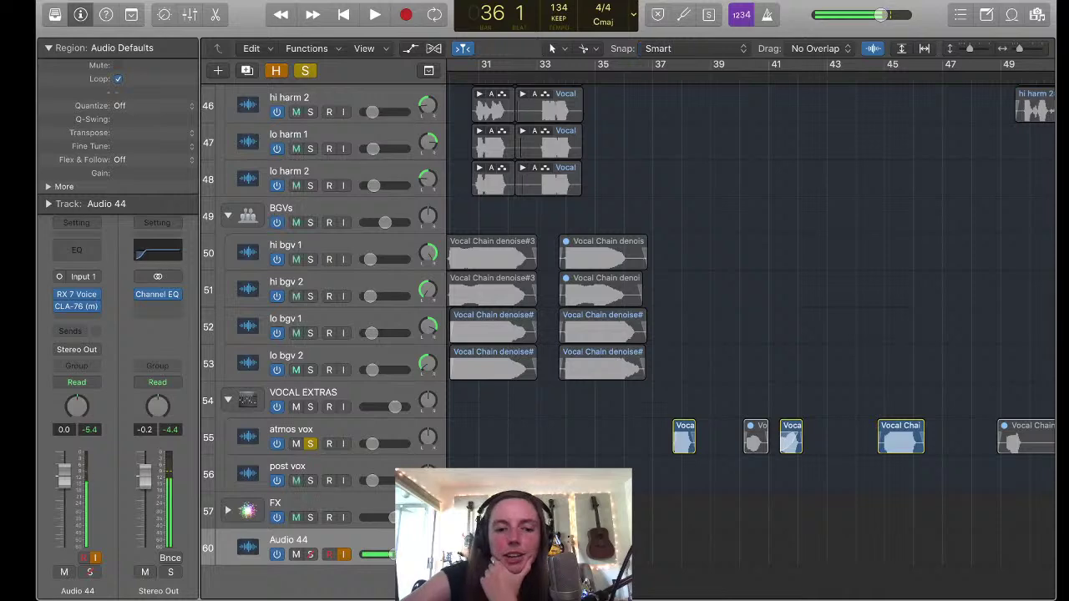
Examine the atmos vox channel strip's effects and sends in the mixer, and close the mixer
key("x")
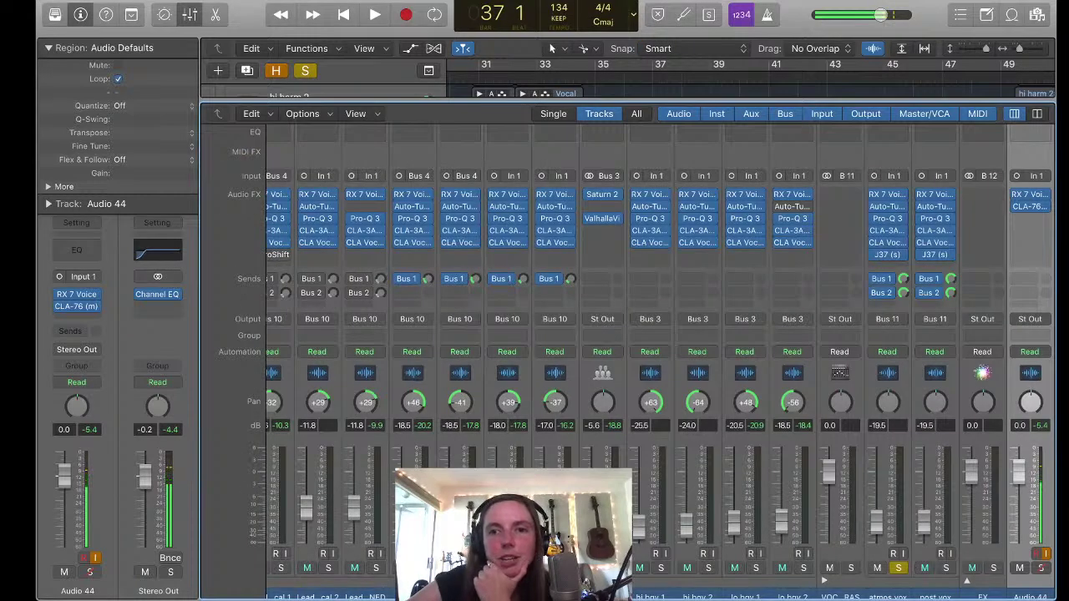
scroll(660, 359, "right", 5)
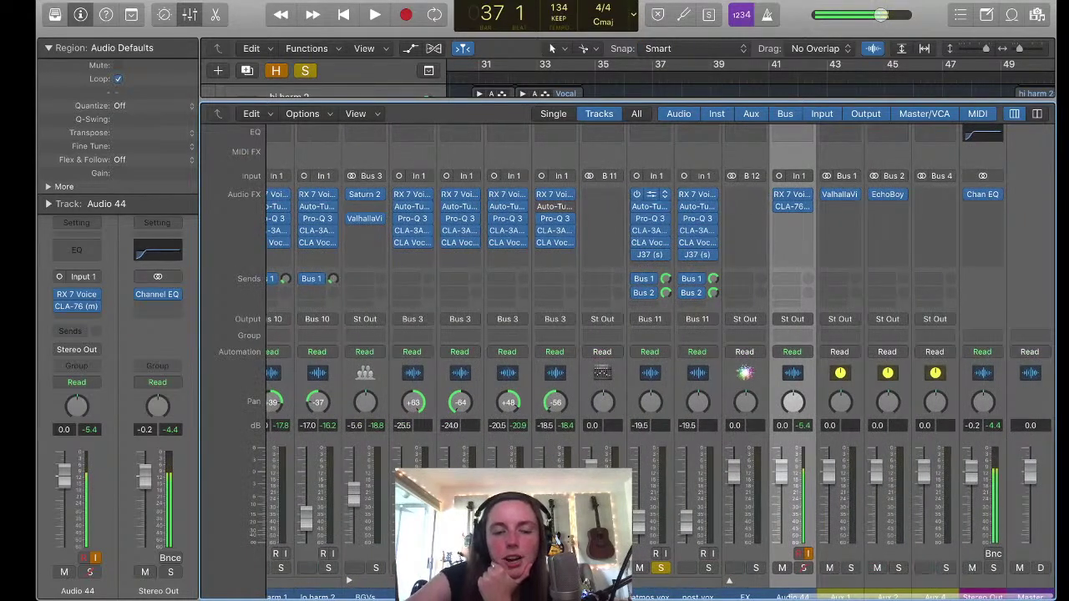
key("x")
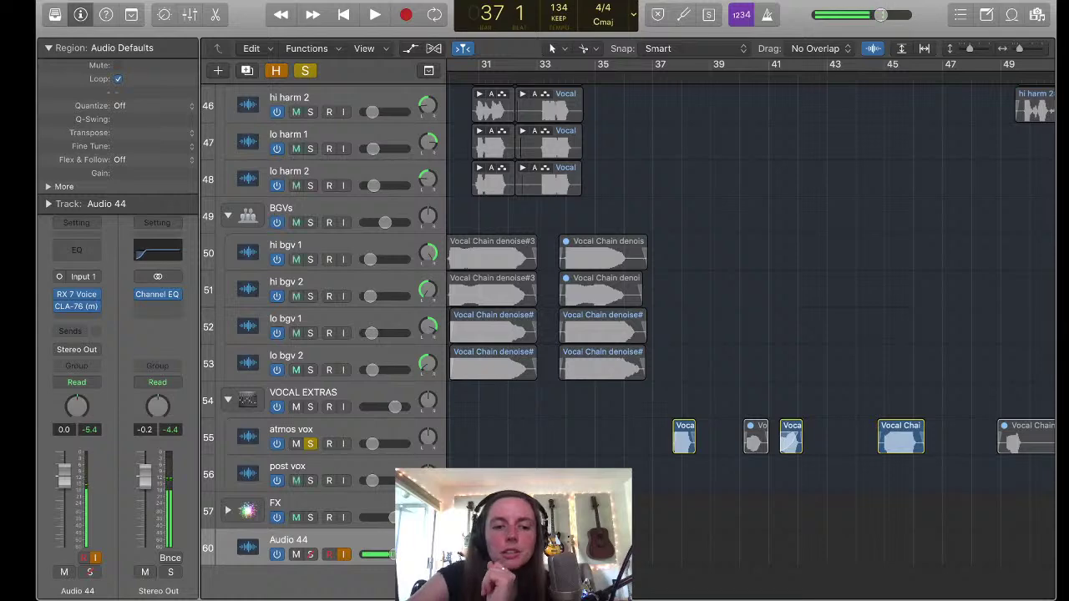
key("x")
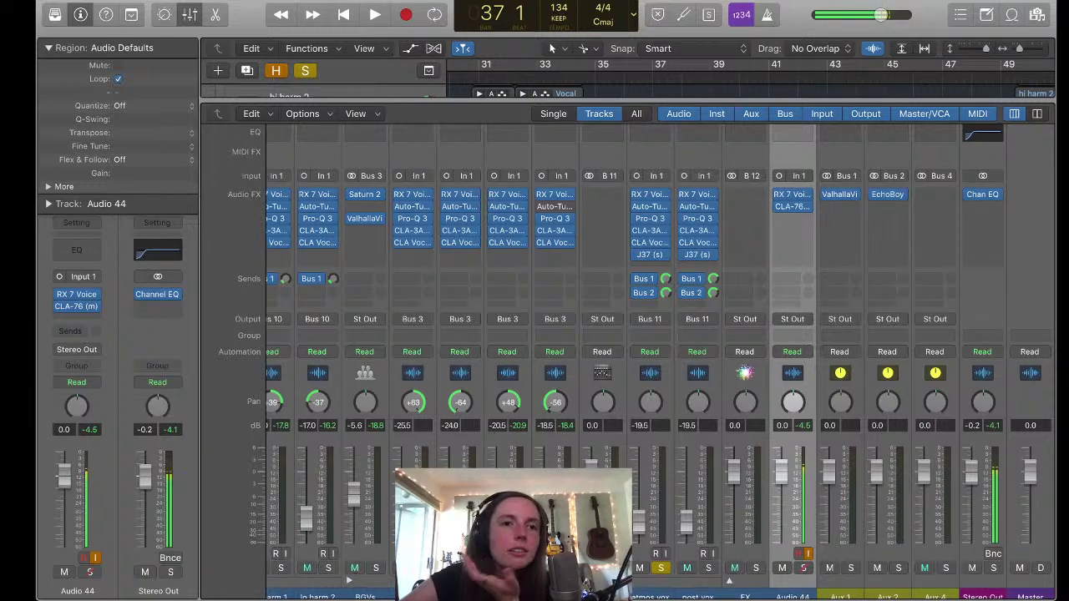
key("x")
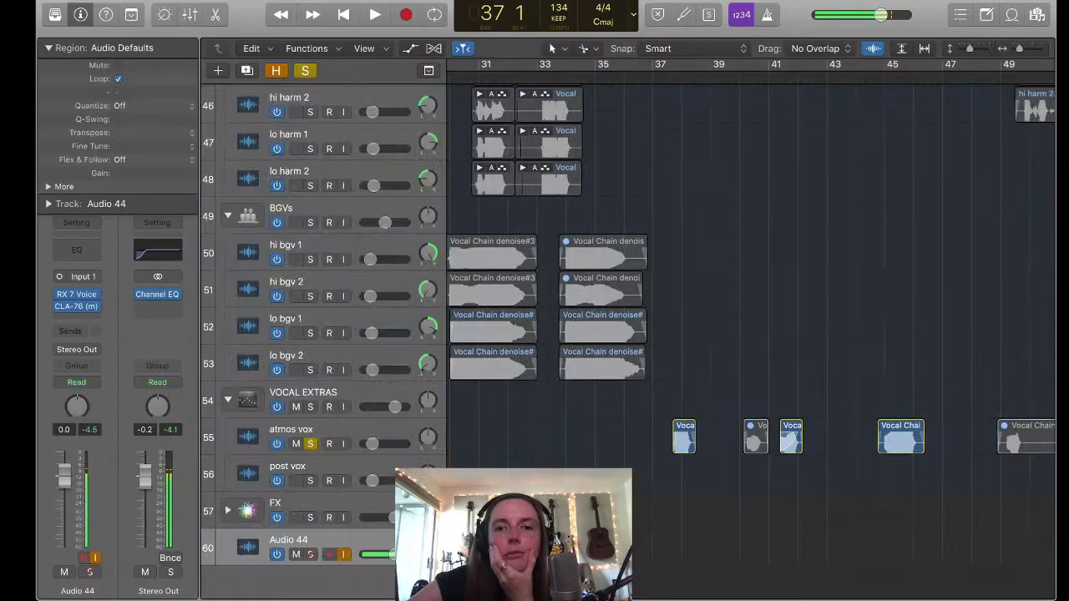
Play the soloed atmos vox from bar 37 to bar 42, and again around its region at bar 57
key("space")
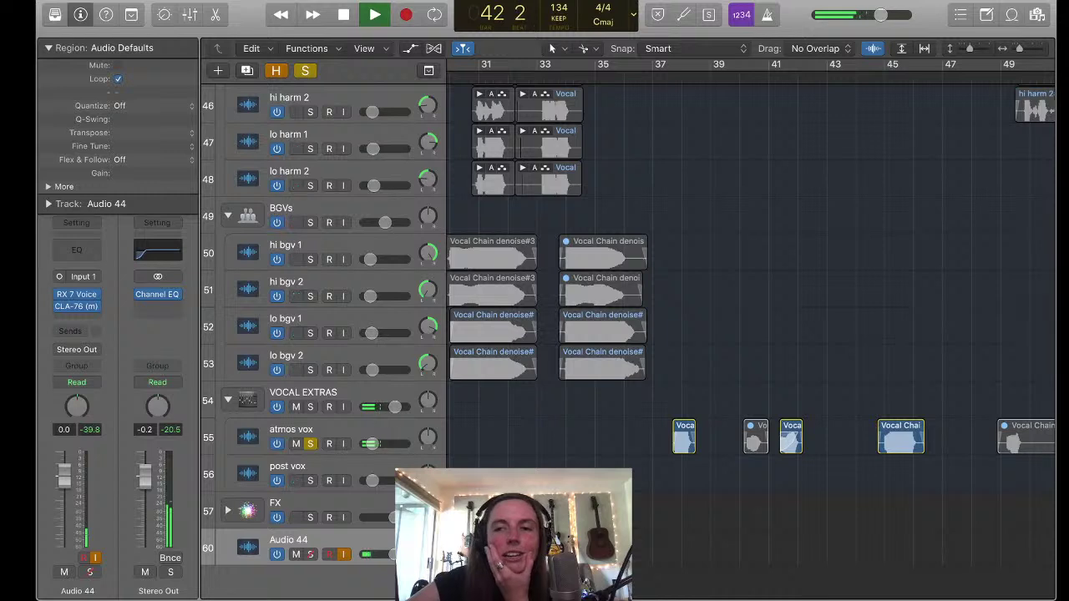
key("space")
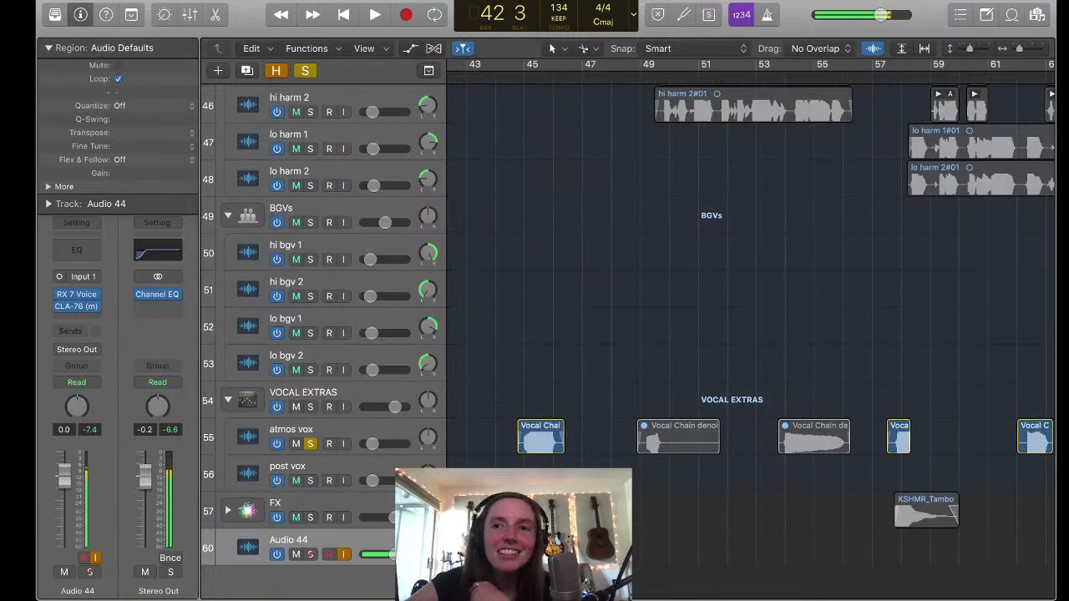
key("space")
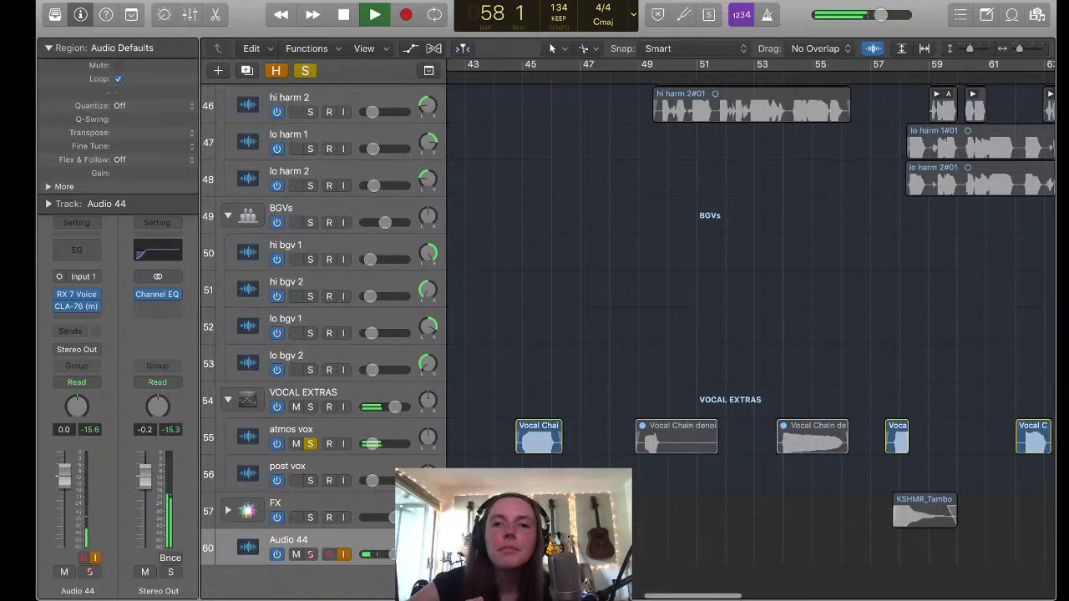
key("space")
Solo Lead vocal 1 and Lead vocal 2 alongside atmos vox and play them together around bar 57
scroll(627, 335, "up", 15)
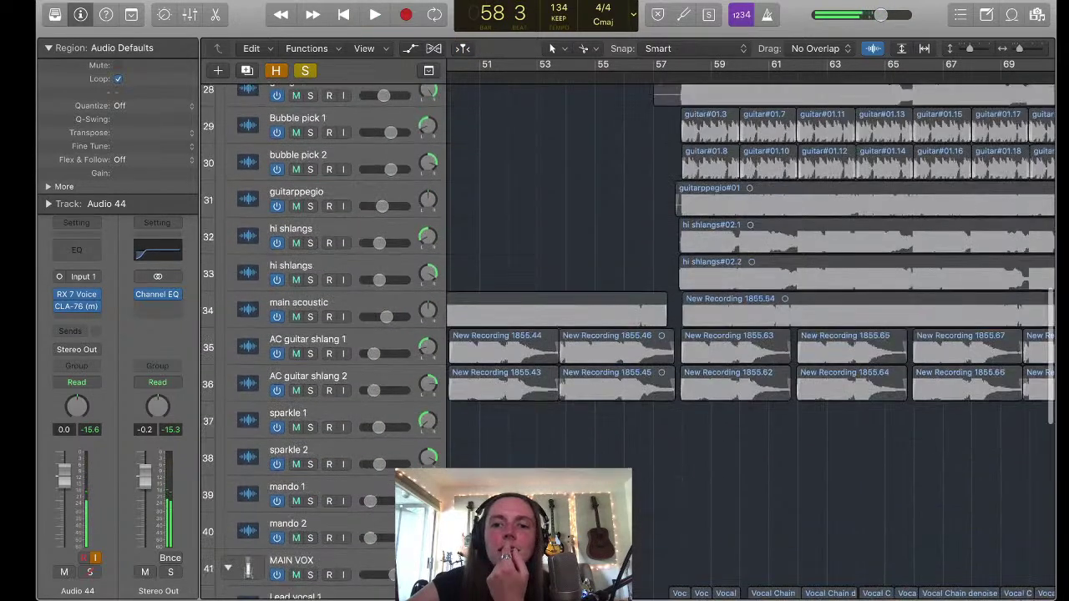
scroll(626, 335, "down", 15)
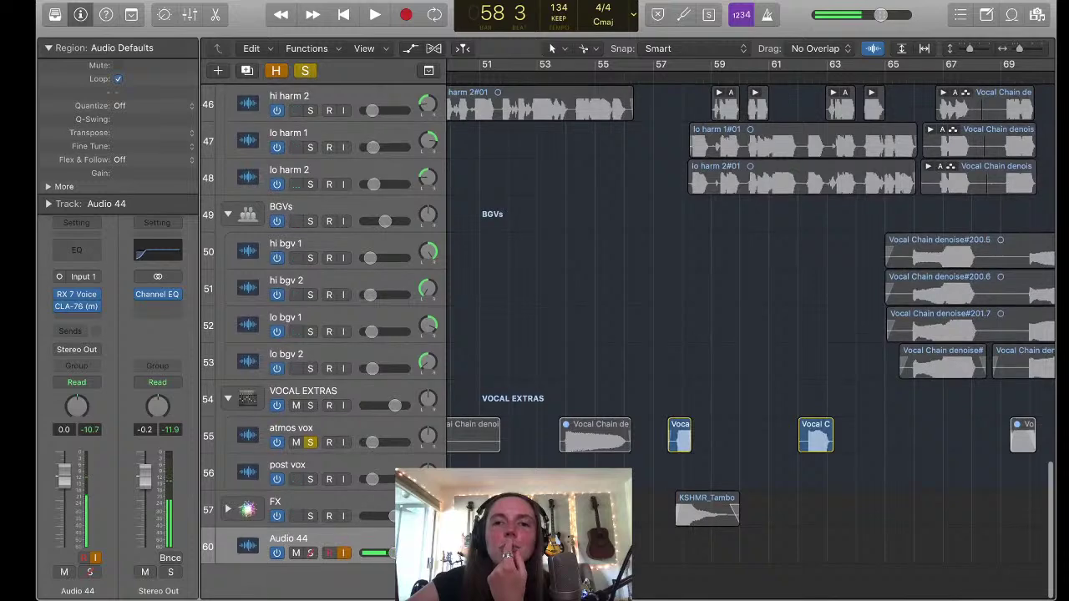
scroll(626, 334, "up", 5)
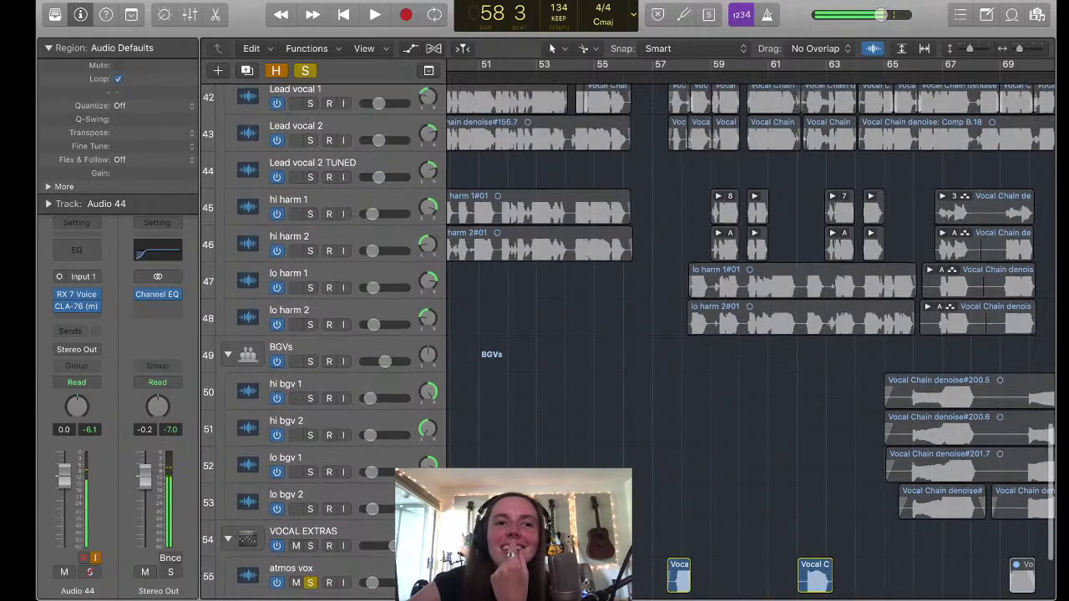
left_click_drag(310, 104, 310, 141)
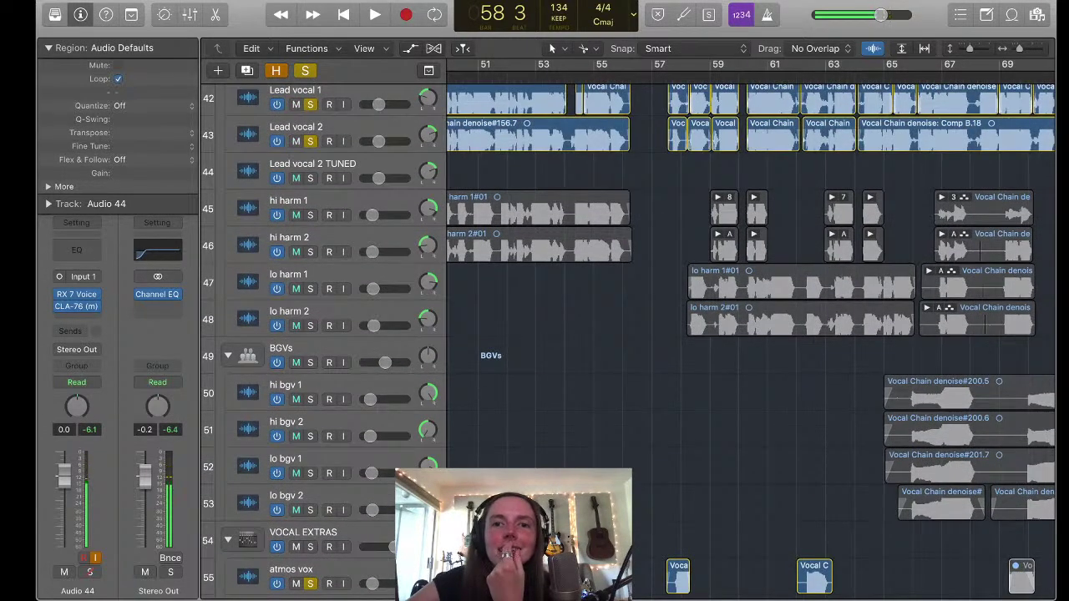
key("comma")
key("space")
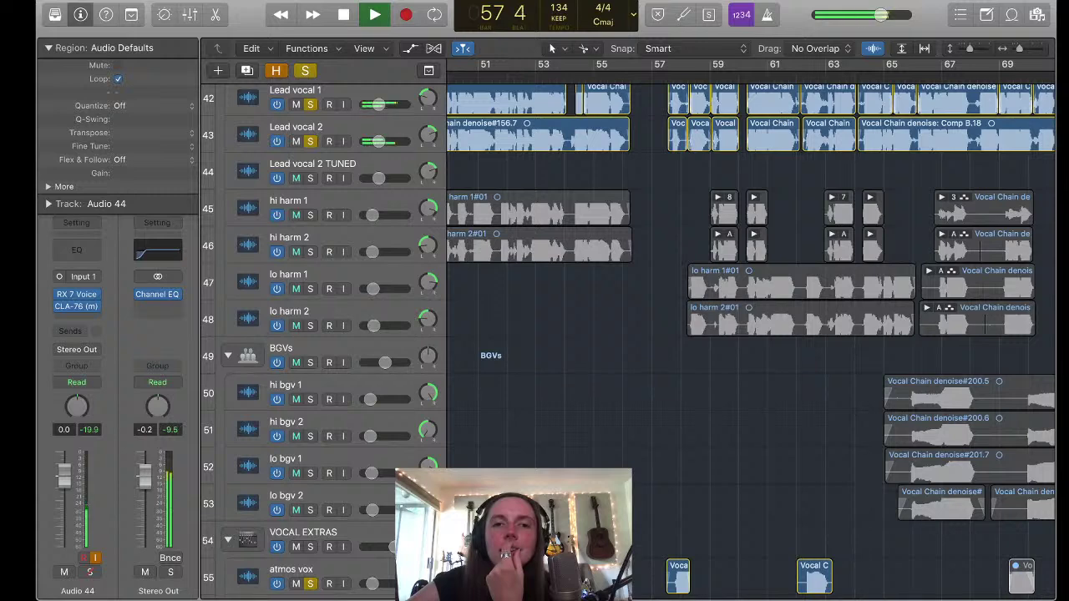
key("space")
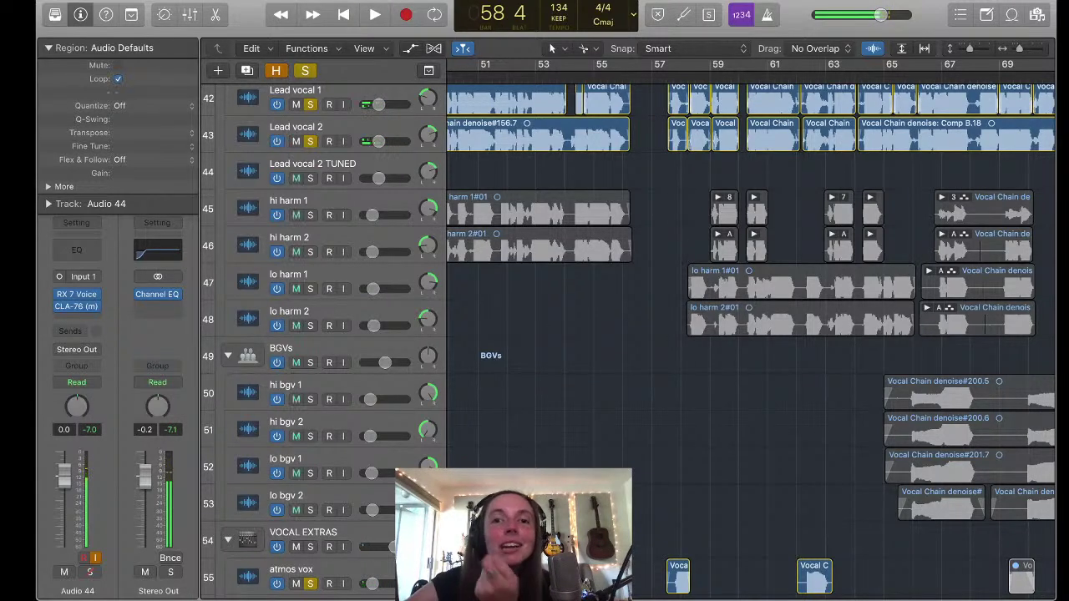
Replay atmos vox without the lead vocals up to bar 58, return to bar 37 and clear its solo
scroll(627, 334, "down", 3)
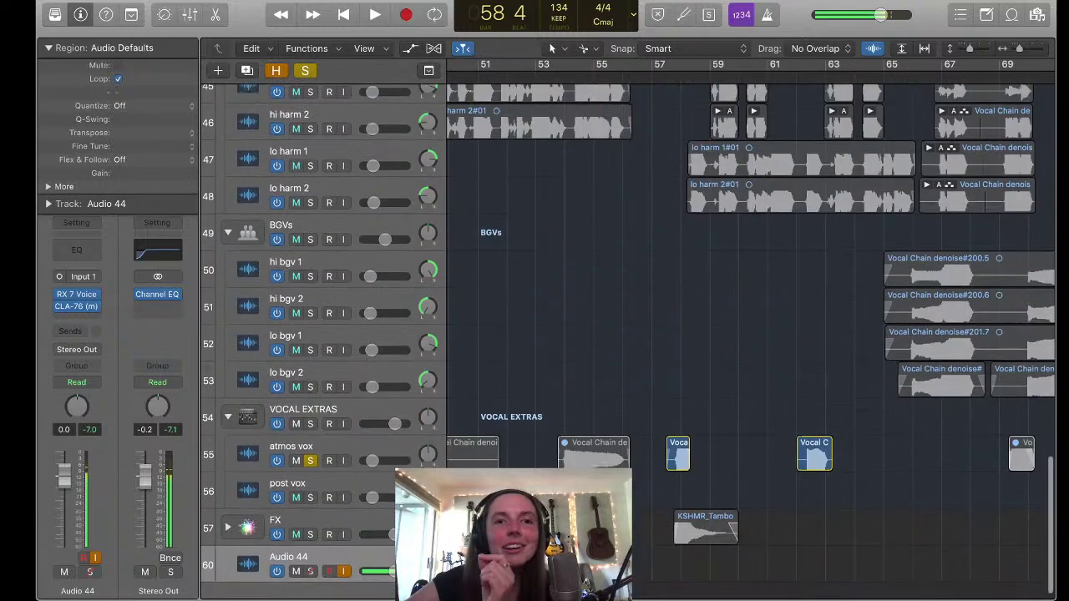
scroll(626, 334, "up", 3)
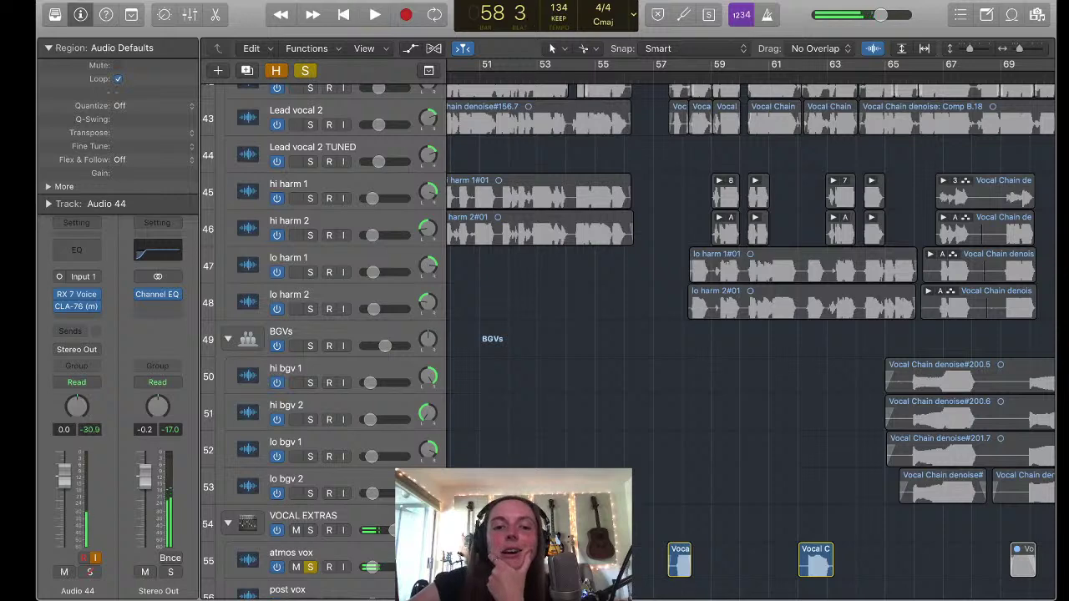
scroll(752, 334, "left", 10)
scroll(752, 335, "down", 2)
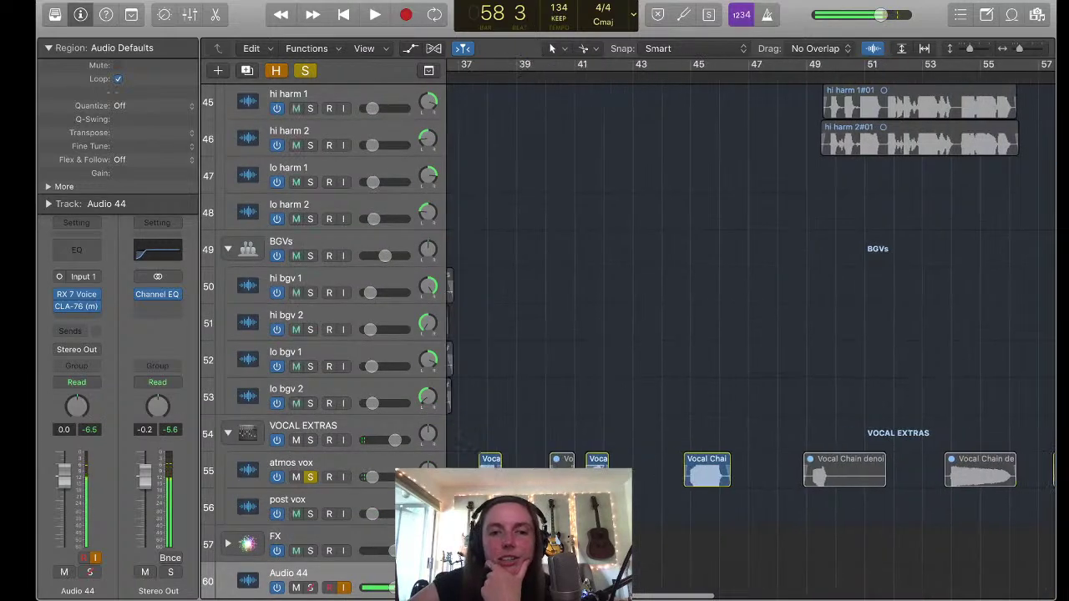
scroll(752, 334, "left", 6)
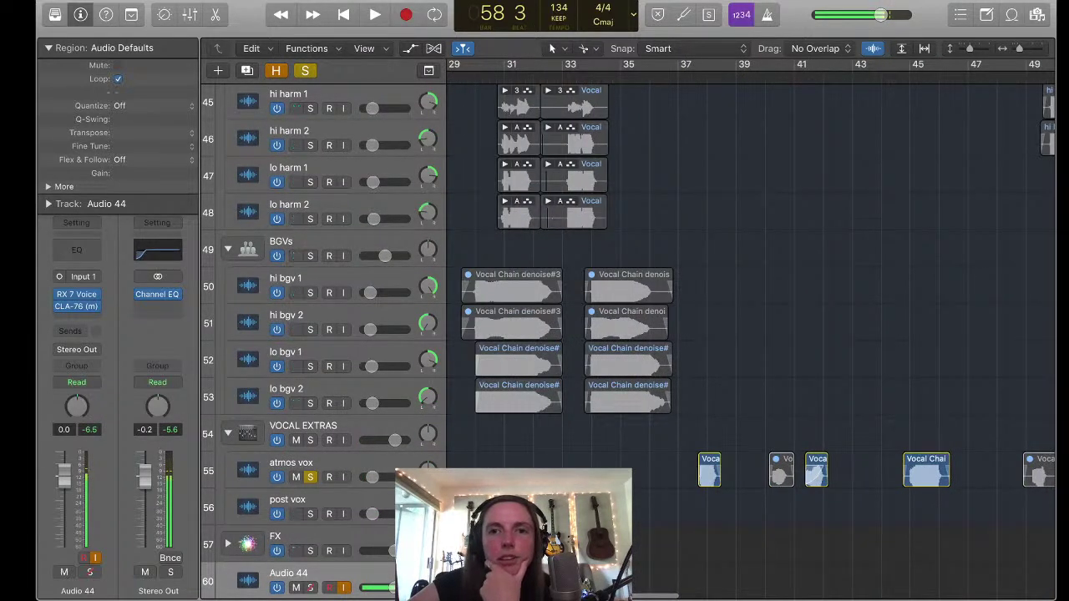
key("space")
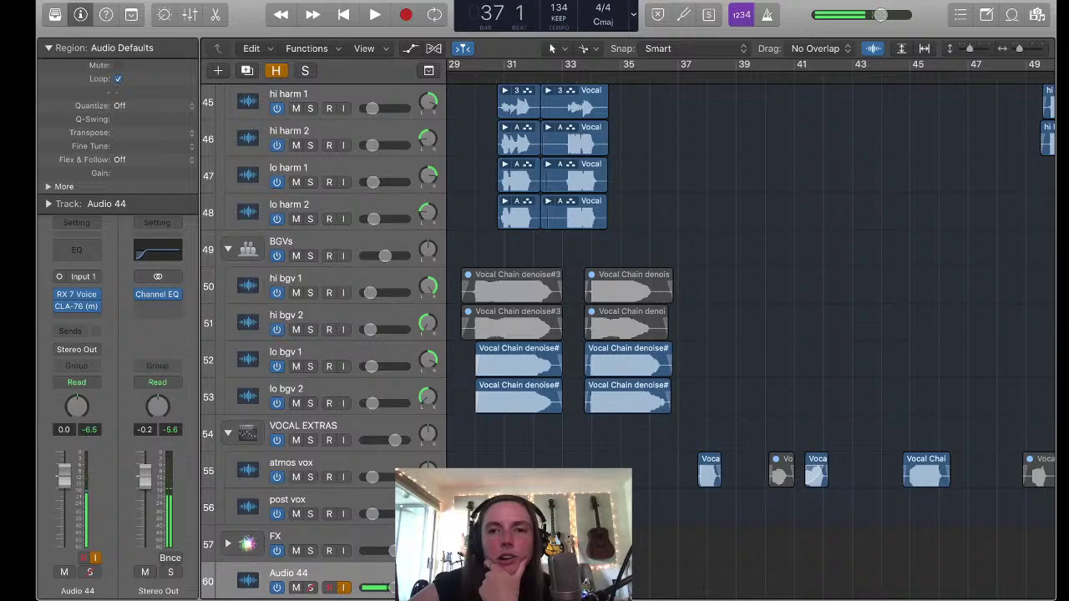
Play the full arrangement from bar 37 to bar 42, soloing atmos vox during playback and clearing the solo at the end
scroll(751, 334, "up", 7)
scroll(752, 334, "up", 2)
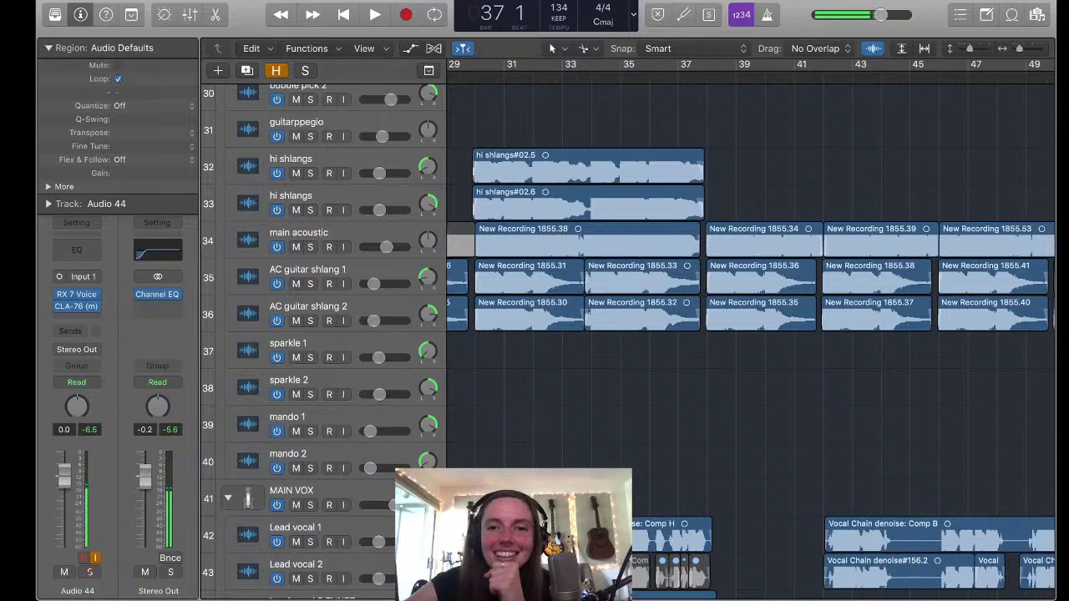
key("space")
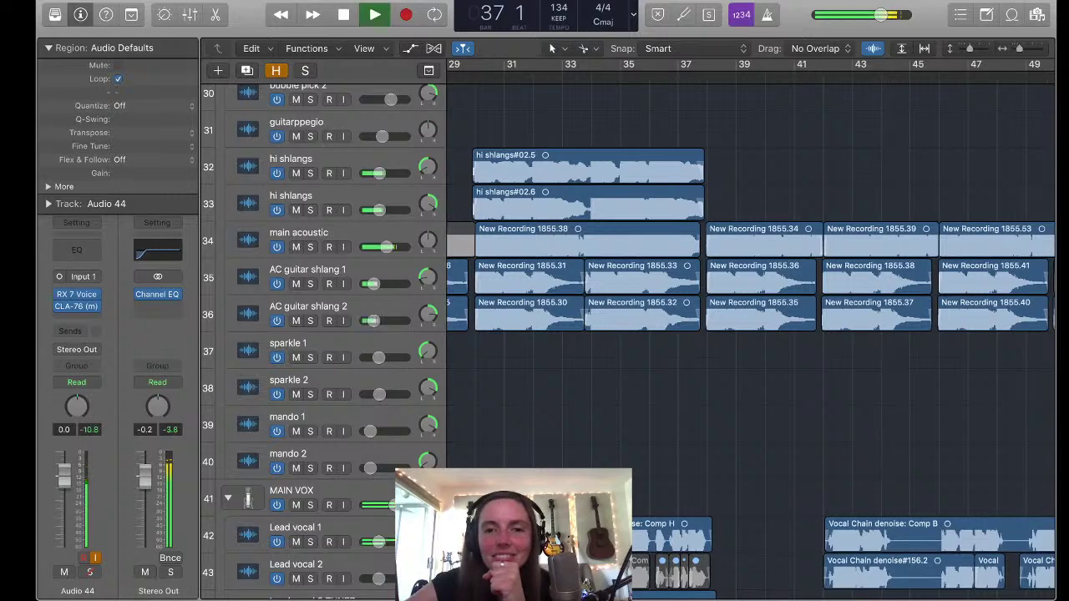
scroll(626, 334, "down", 10)
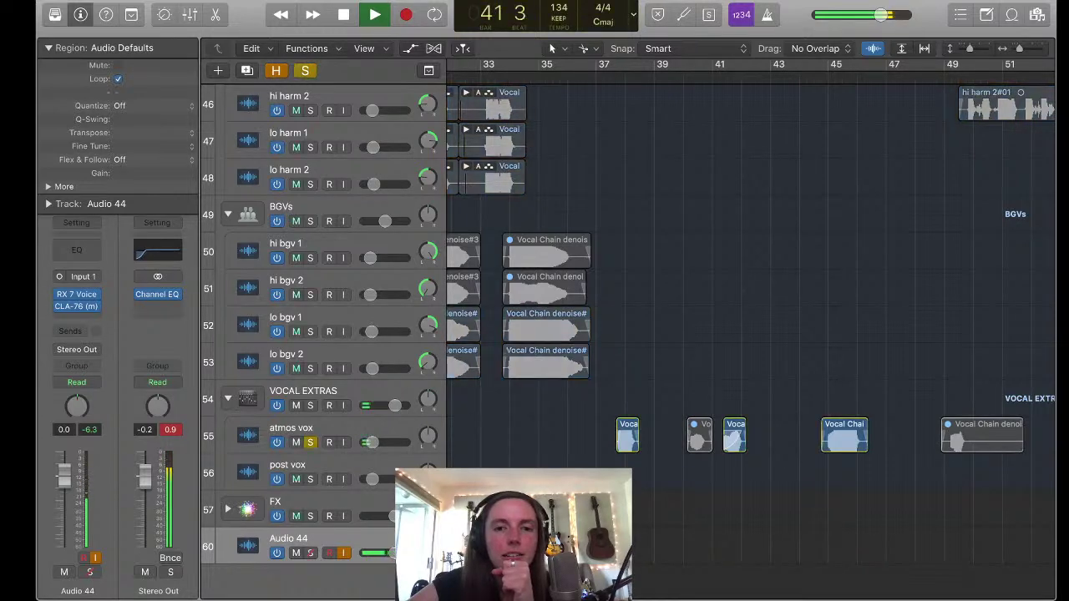
key("space")
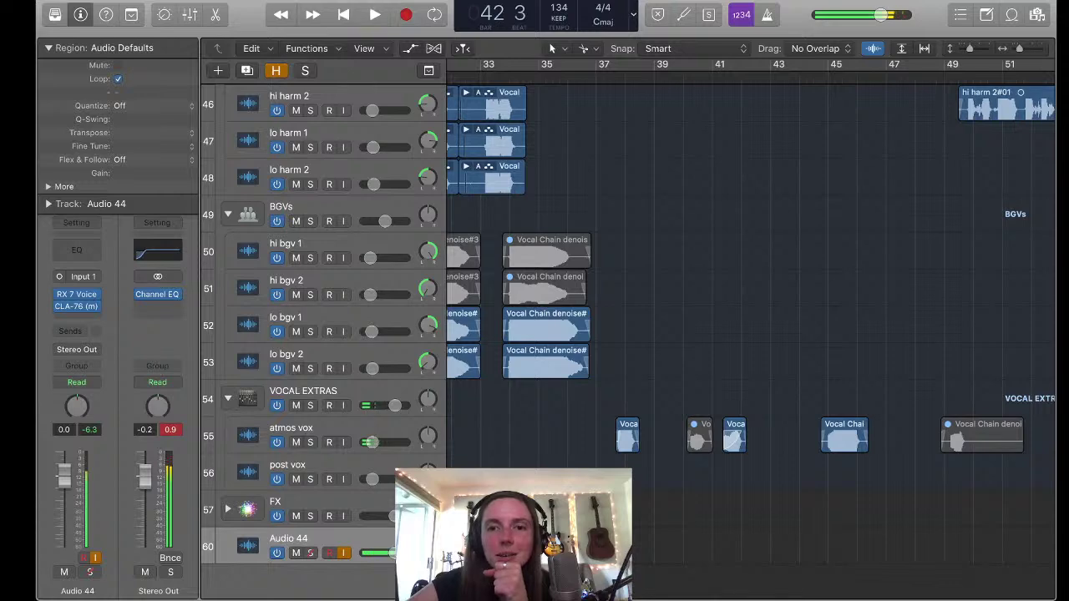
Solo the synth track in the KEYS group and examine its channel strip in the mixer
scroll(635, 334, "up", 15)
scroll(635, 334, "up", 1)
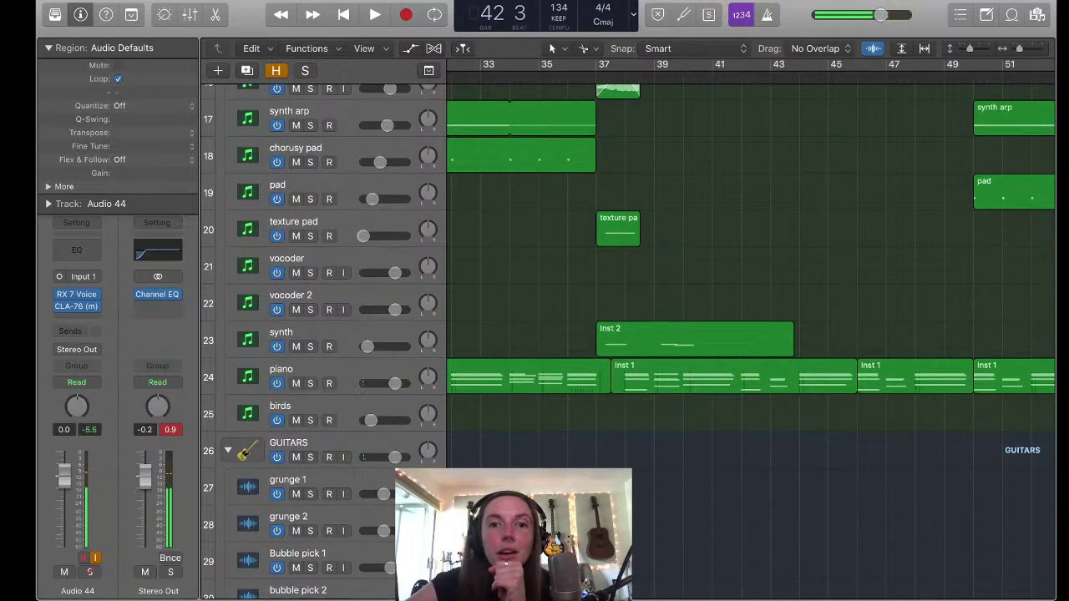
scroll(635, 335, "up", 5)
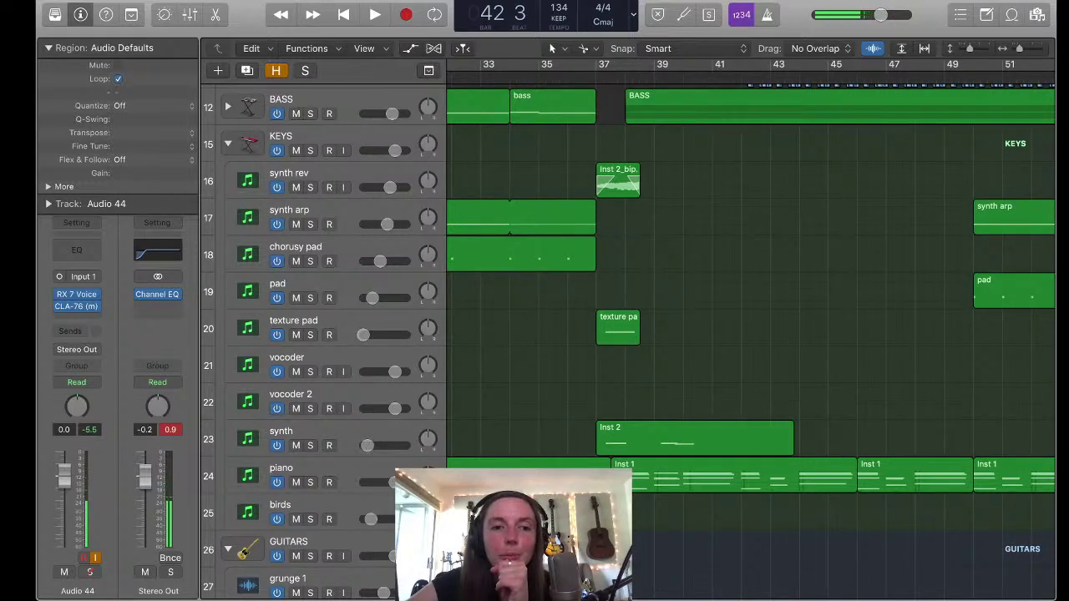
key("s")
scroll(626, 334, "down", 1)
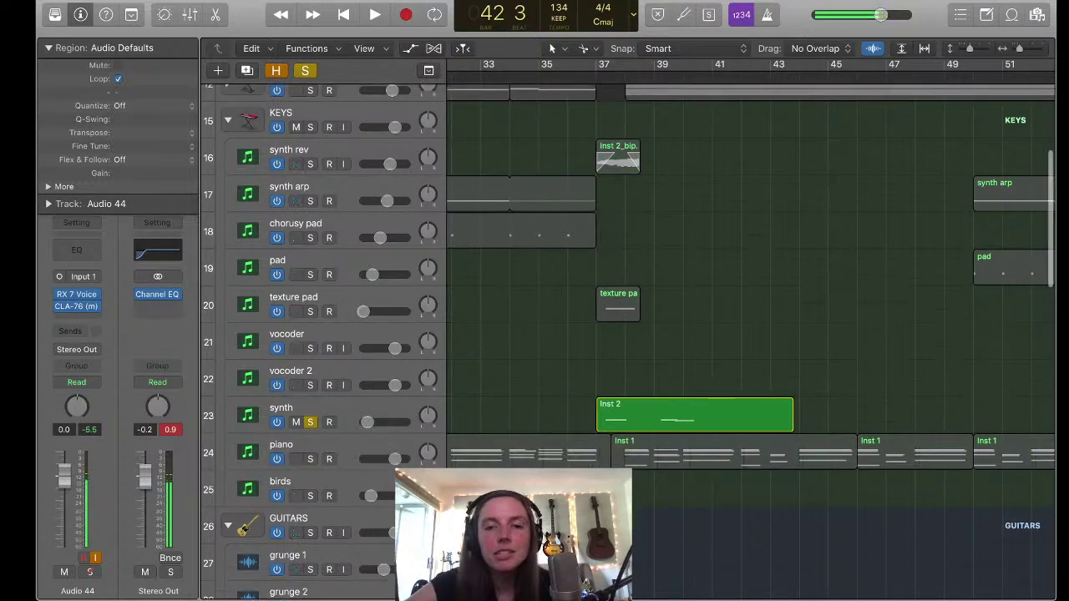
key("x")
scroll(626, 359, "right", 10)
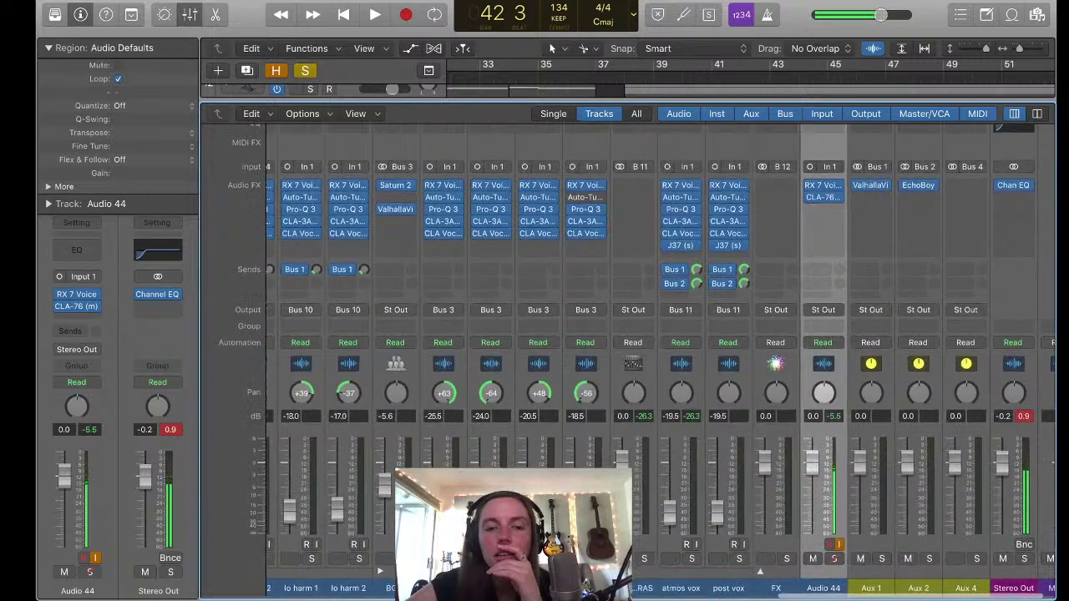
scroll(660, 359, "left", 10)
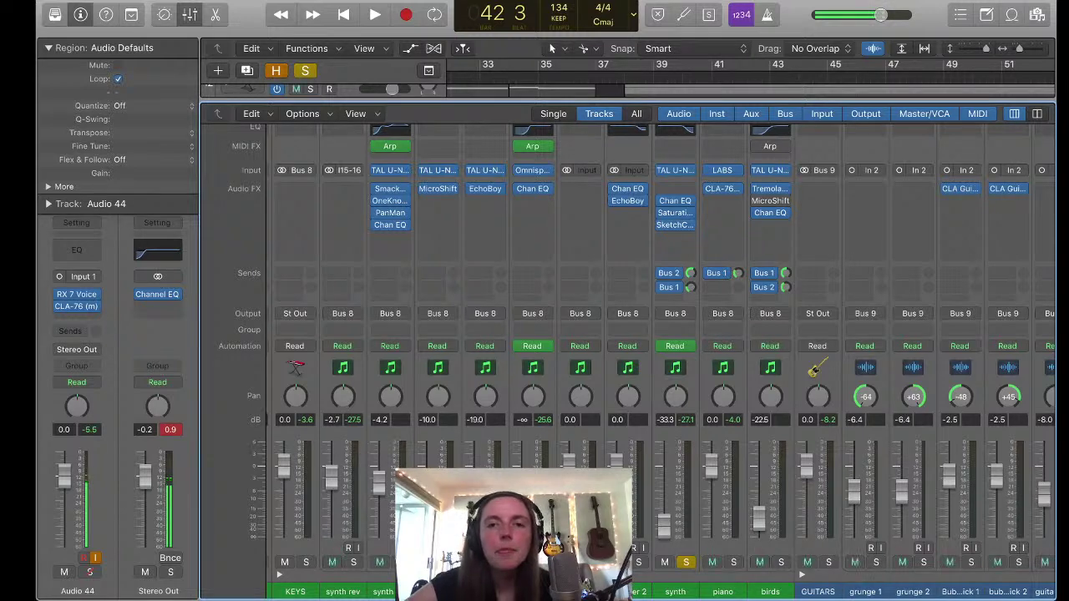
key("x")
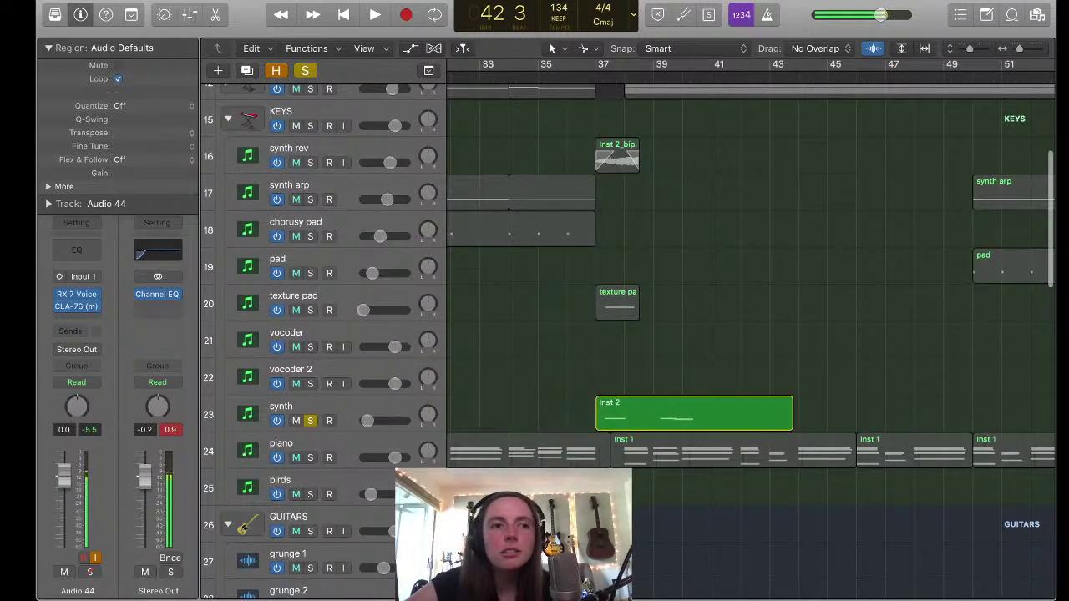
Bypass the saturation and SketchC… effects on the synth channel and play the soloed synth from bar 37 to bar 41
key("space")
key("x")
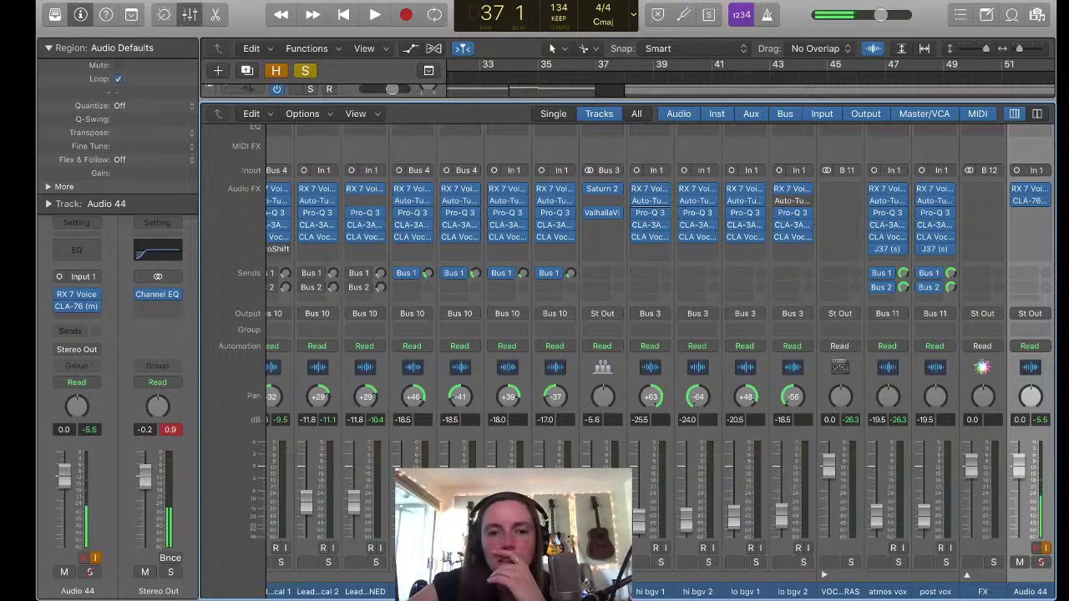
scroll(659, 359, "left", 10)
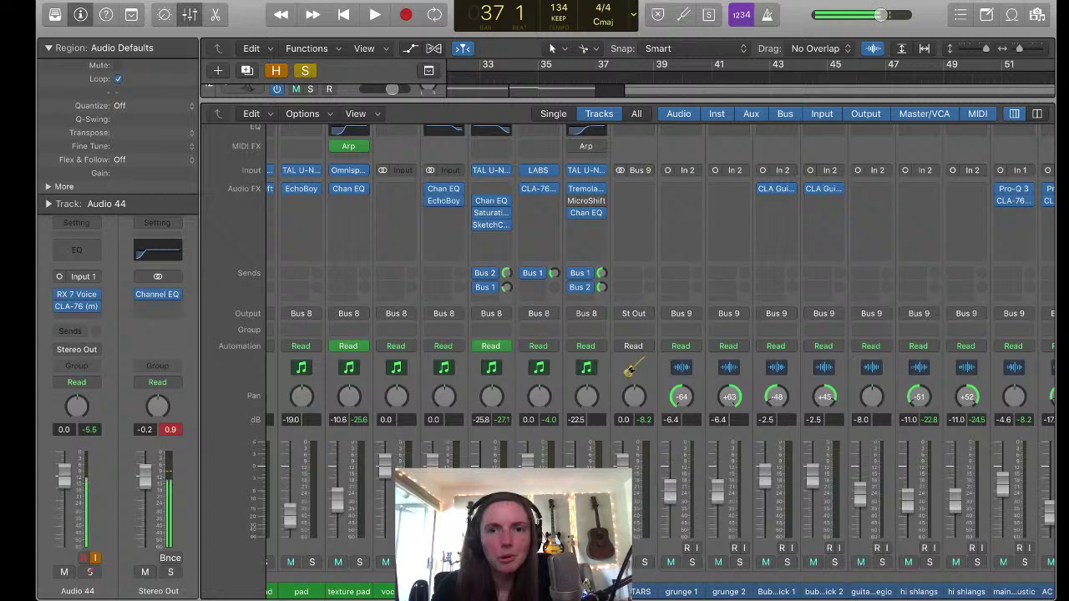
left_click(587, 213)
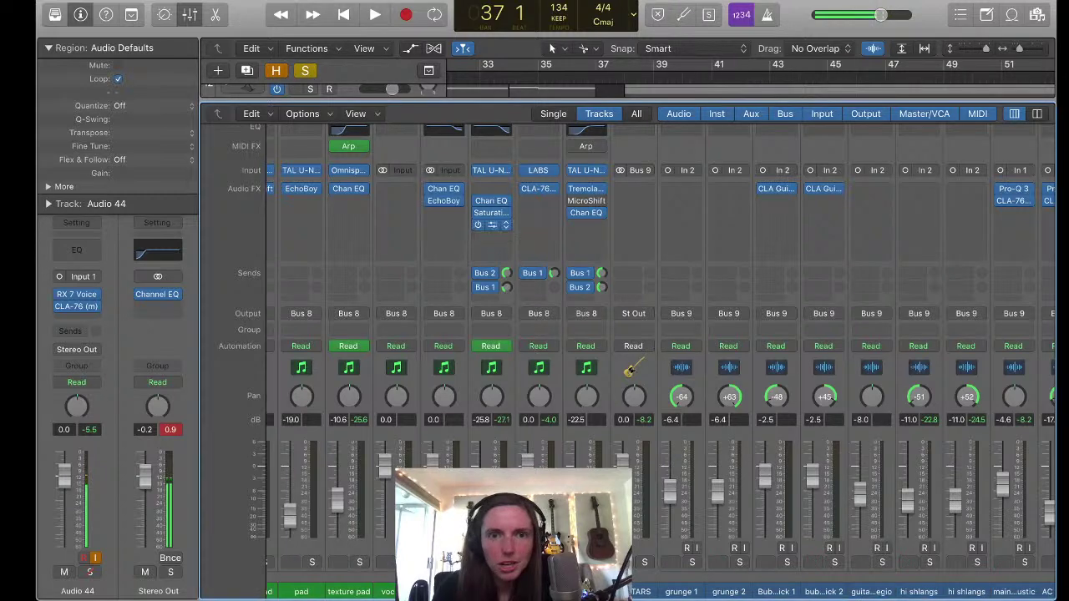
left_click_drag(479, 200, 479, 213)
key("x")
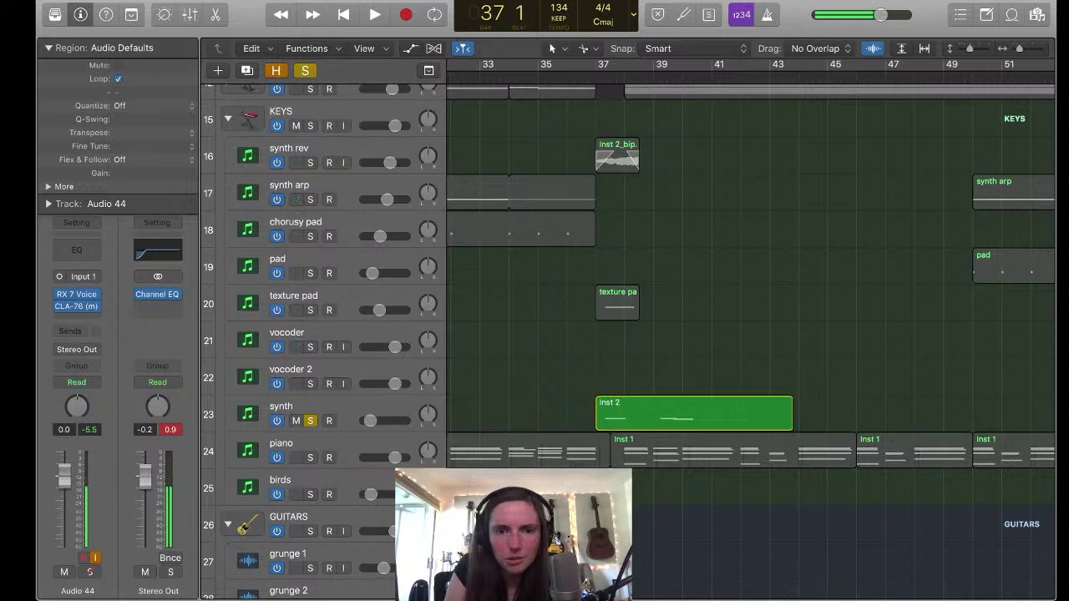
key("space")
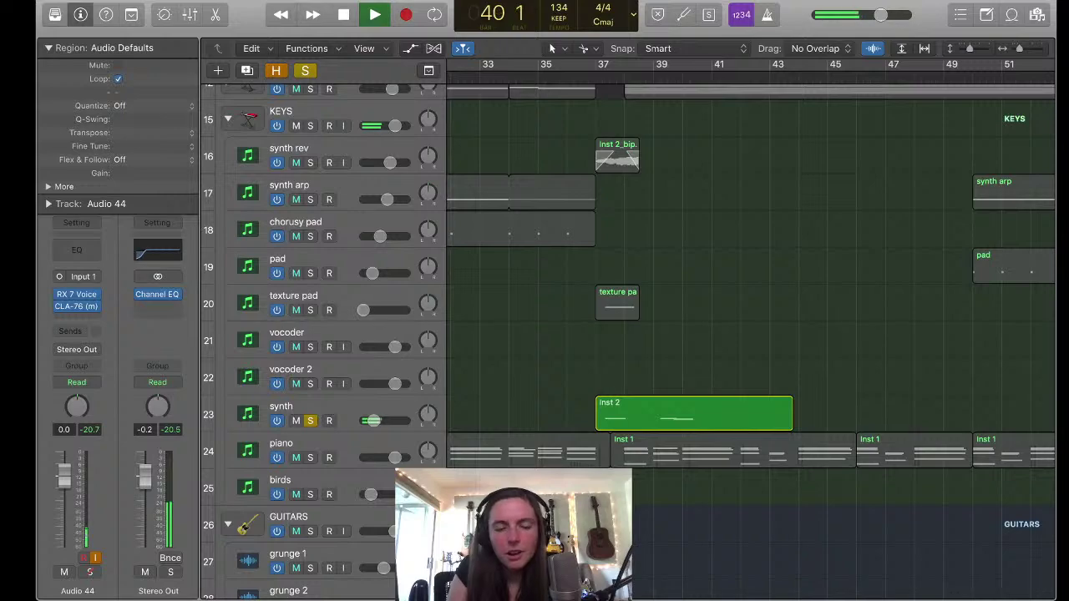
key("space")
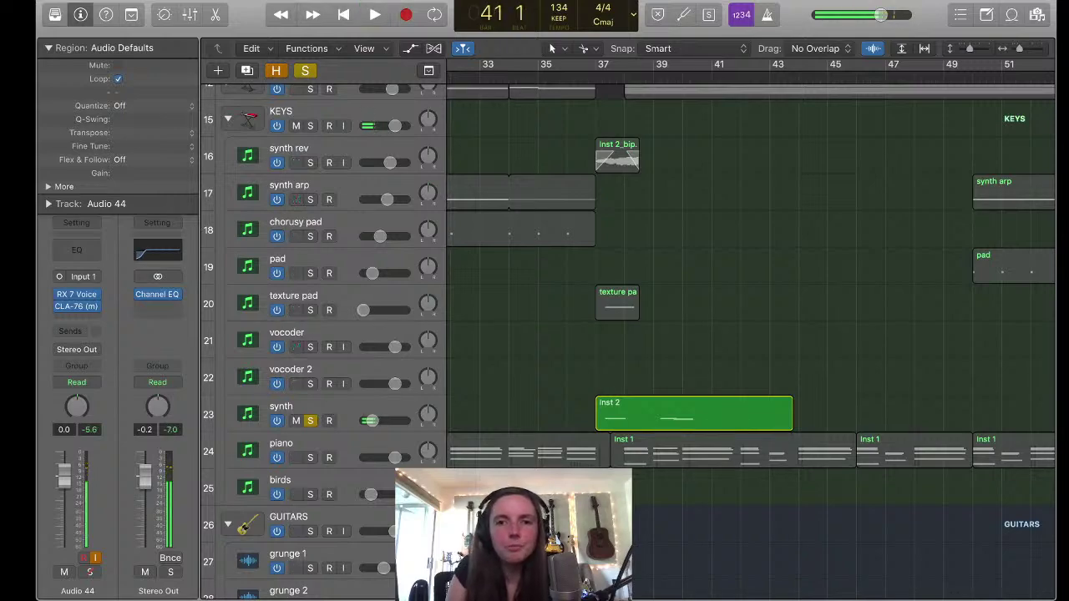
Re-enable the synth channel's saturation and SketchC… effects, replay the soloed synth up to bar 41 and clear its solo
key("x")
scroll(660, 359, "left", 10)
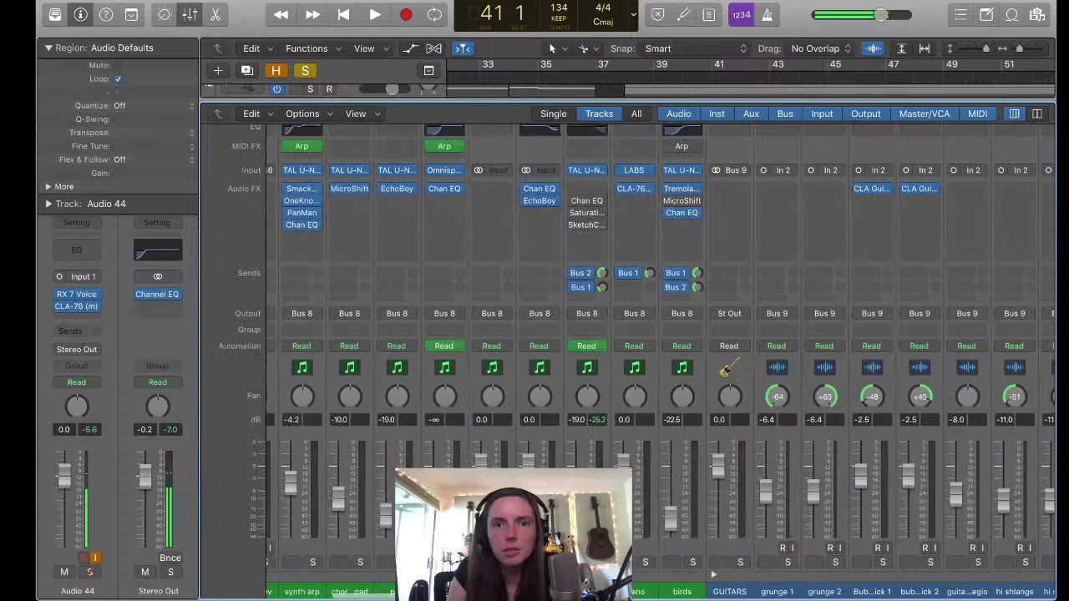
scroll(635, 359, "up", 1)
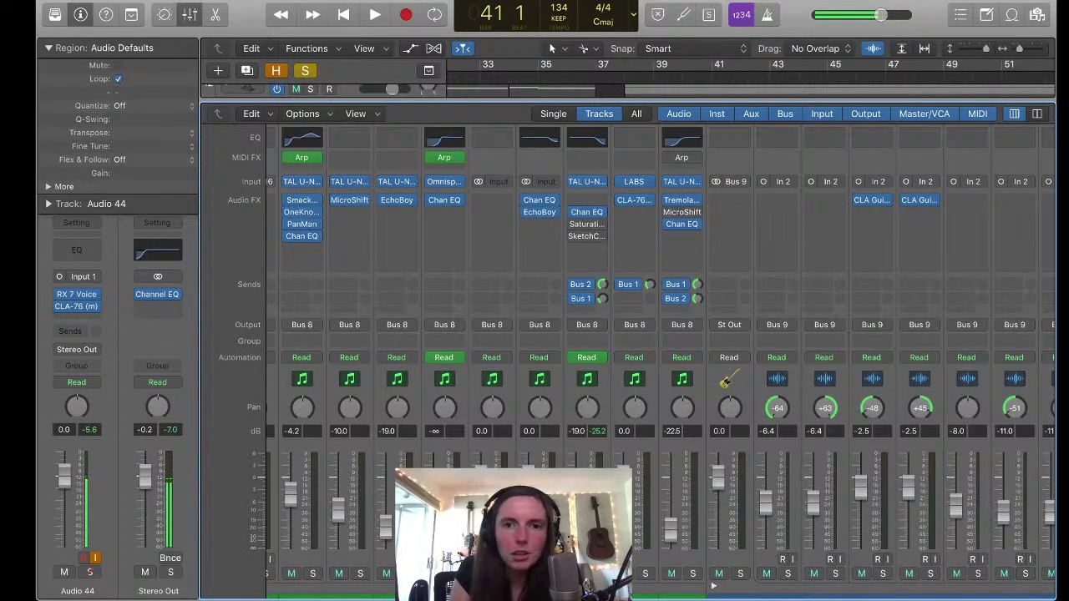
mouse_move(587, 224)
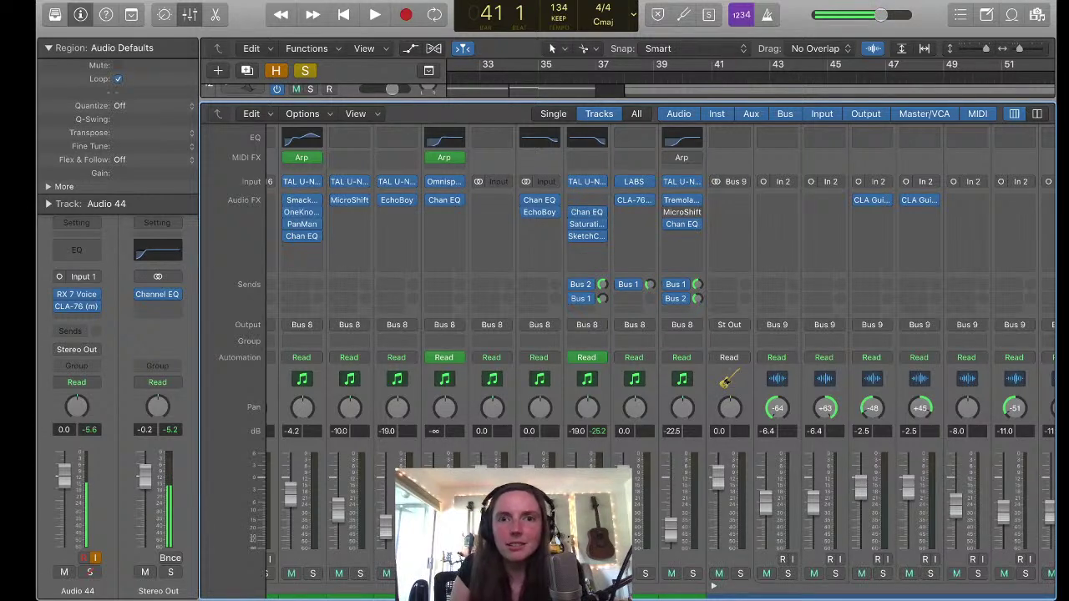
key("x")
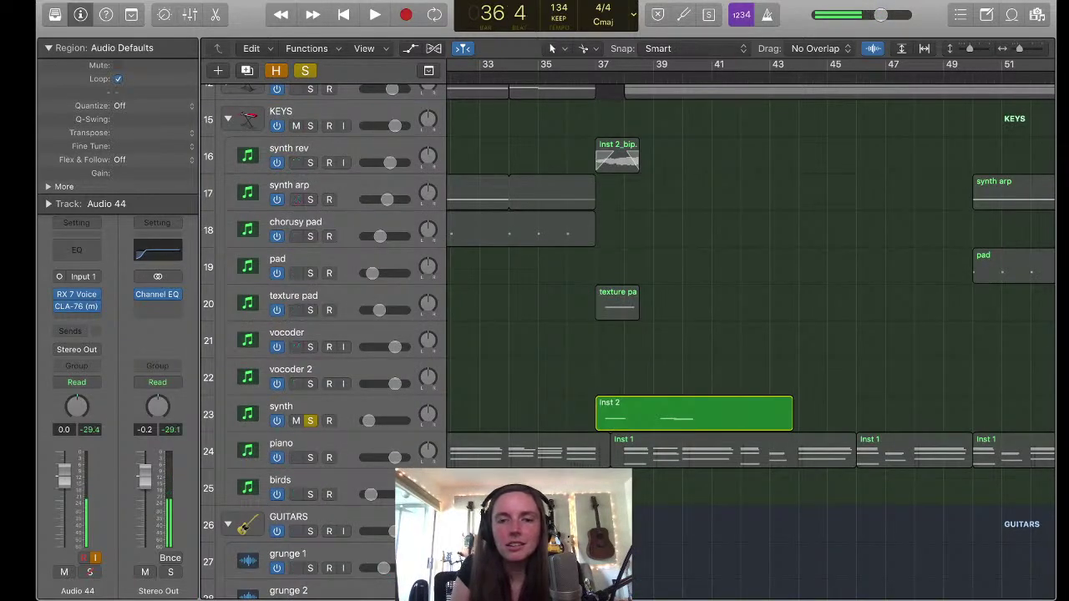
key("space")
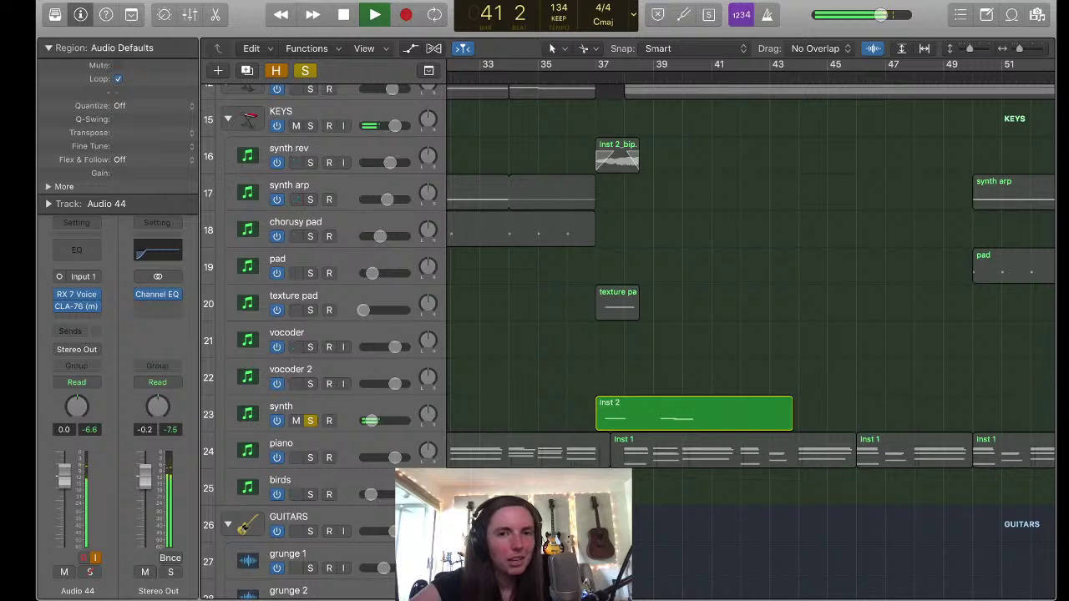
key("space")
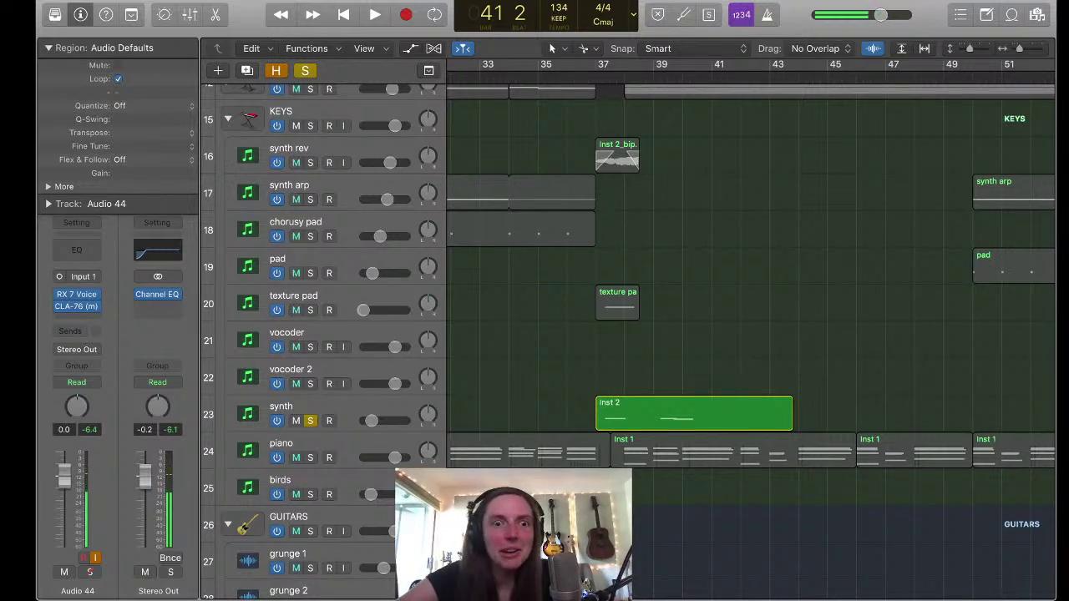
key("s")
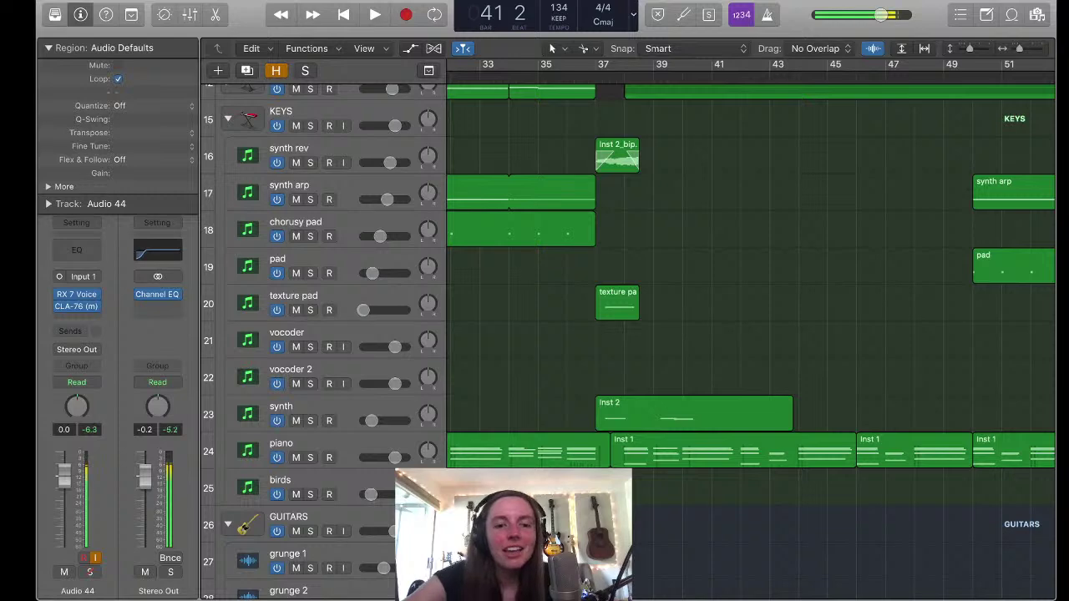
Solo the texture pad track and play its region up to bar 38
key("s")
key("x")
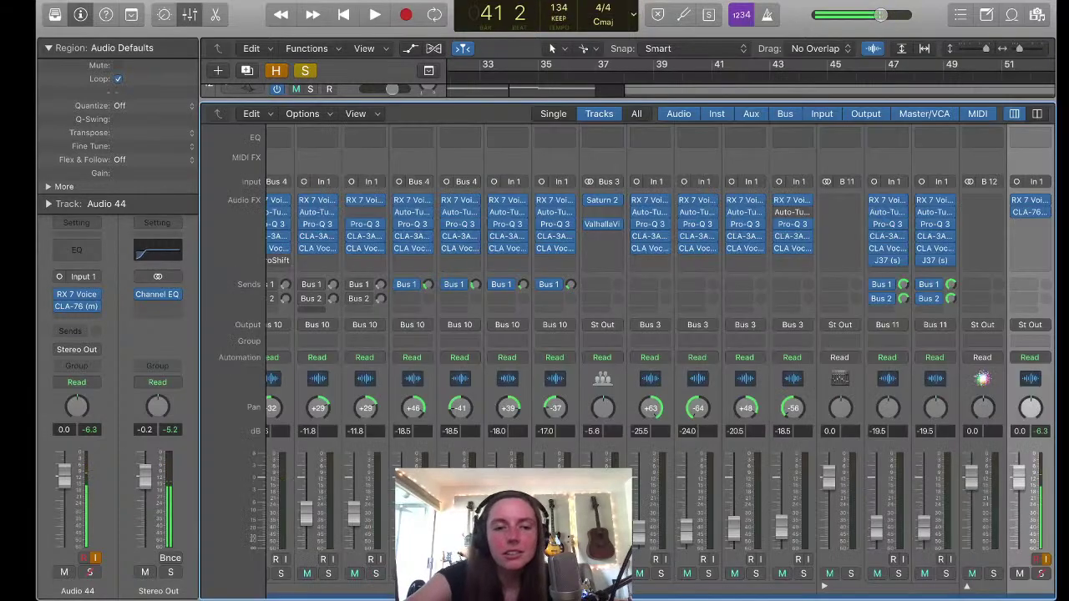
key("x")
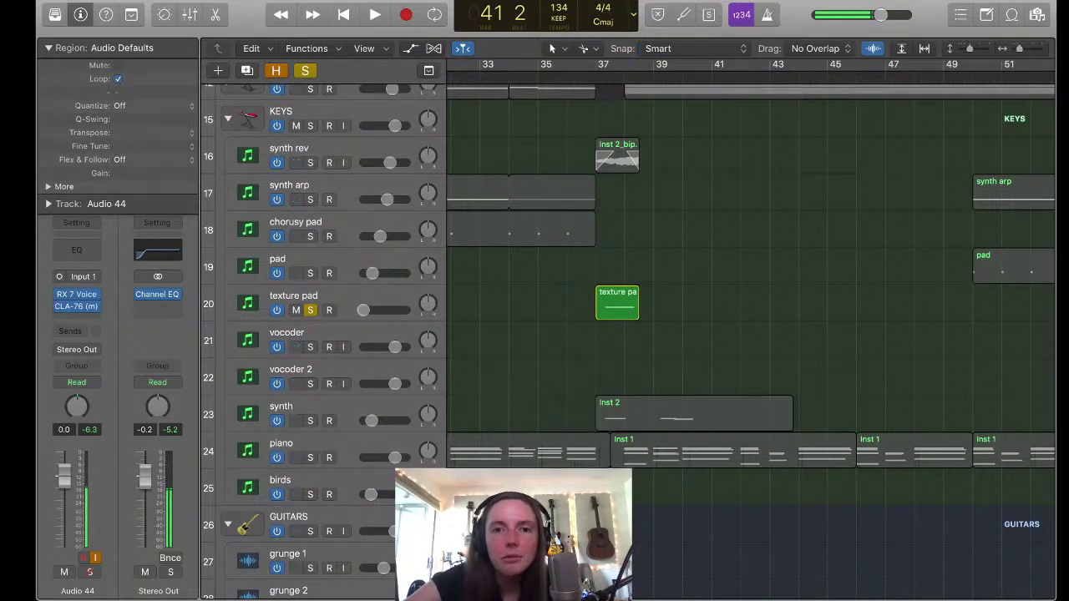
key("space")
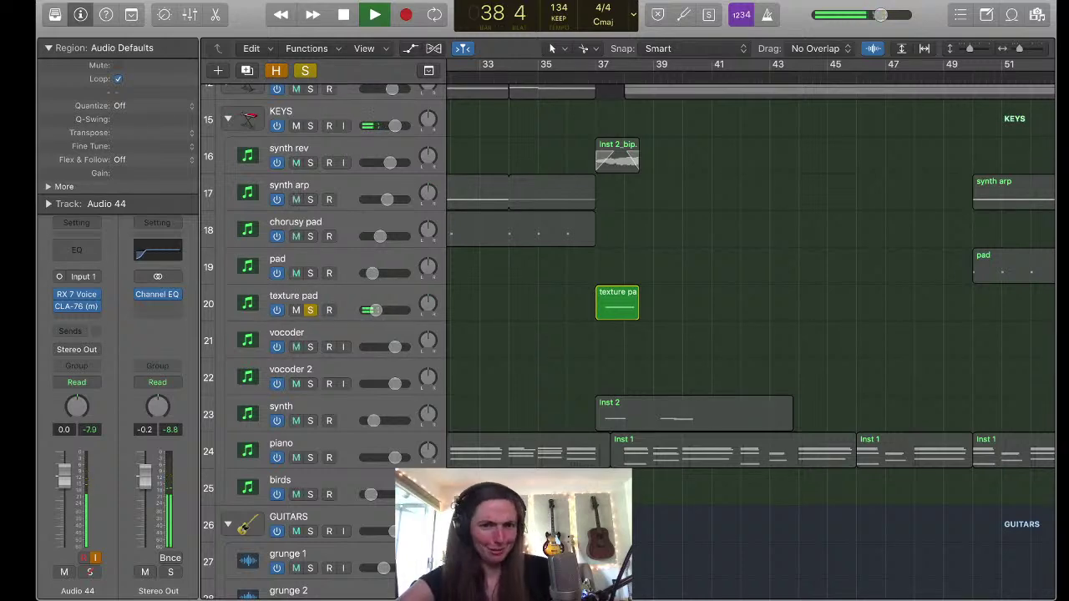
key("space")
Examine the texture pad's channel strip in the mixer and replay its soloed region up to bar 38
key("x")
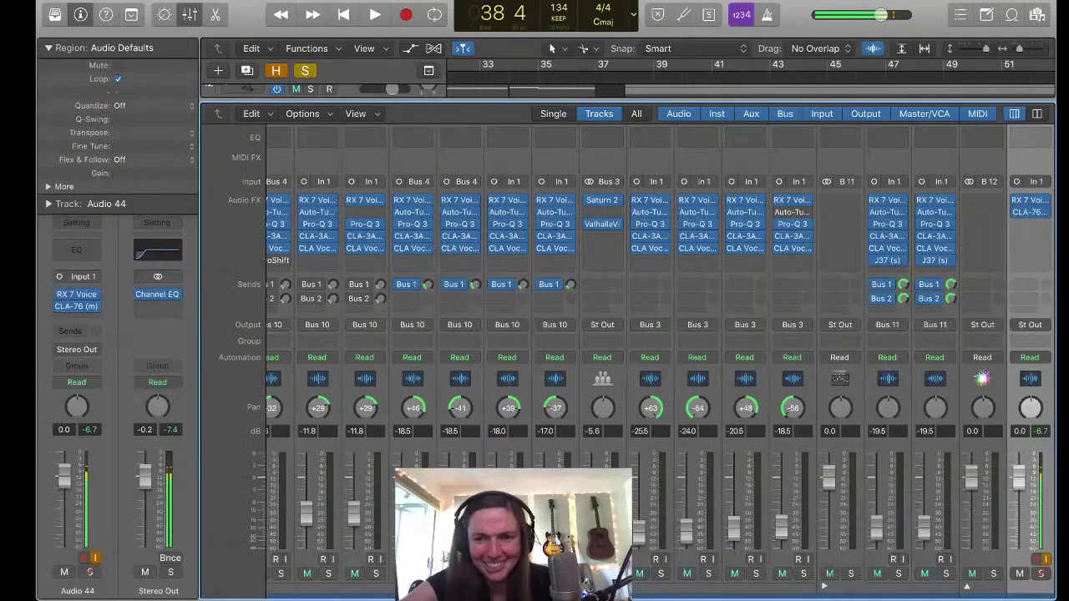
scroll(660, 350, "left", 15)
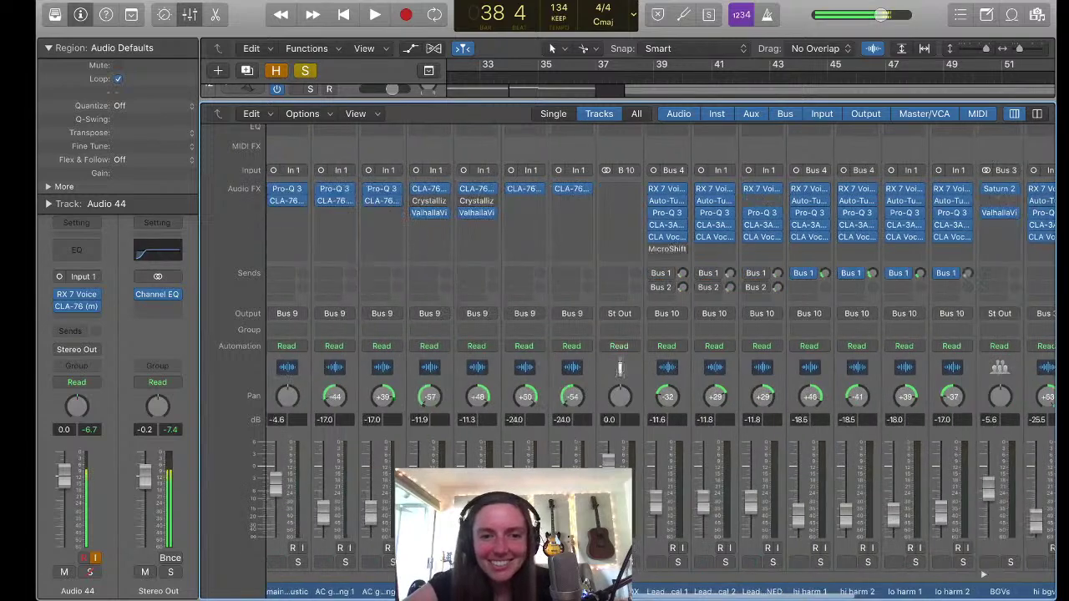
scroll(660, 351, "left", 5)
scroll(660, 351, "up", 1)
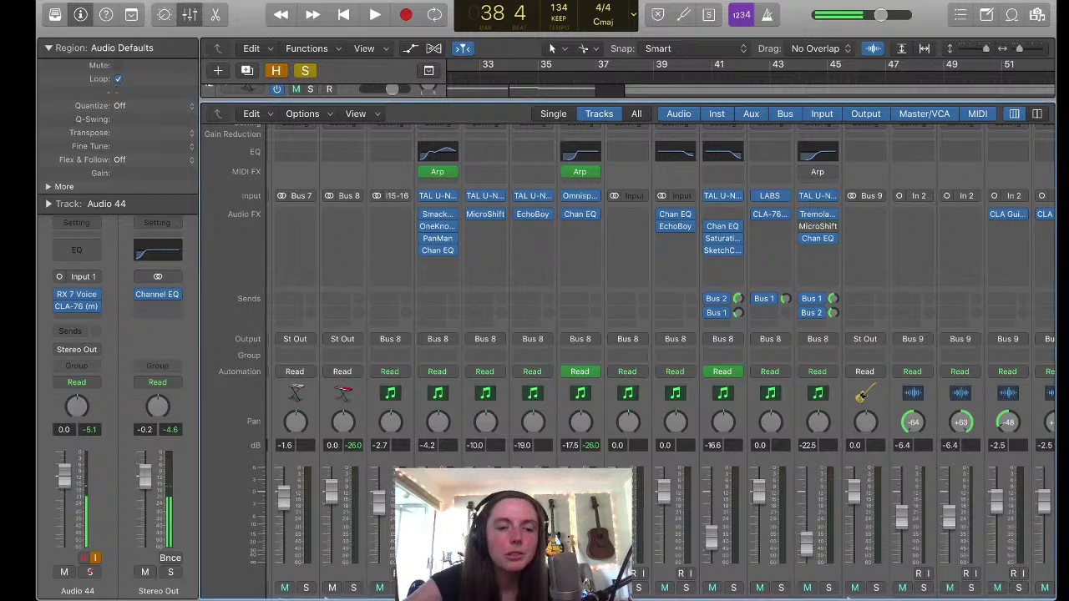
key("x")
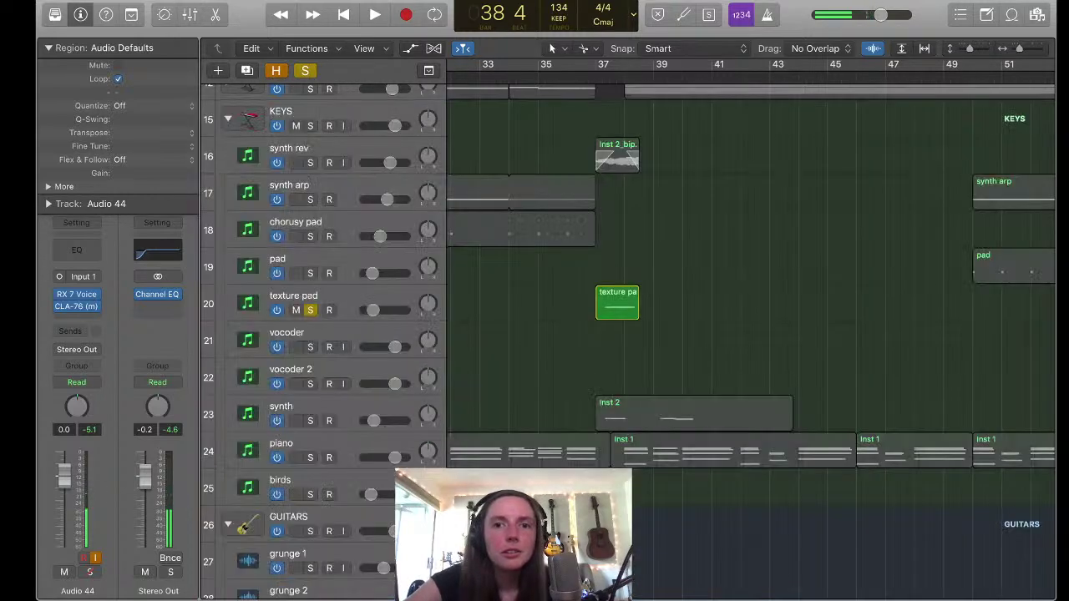
key("space")
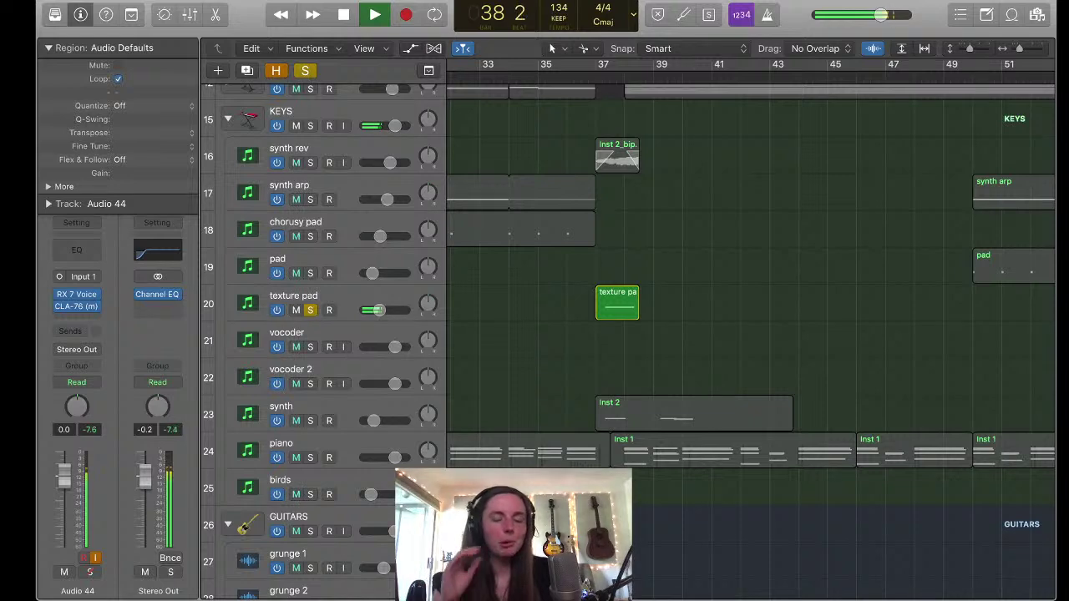
key("space")
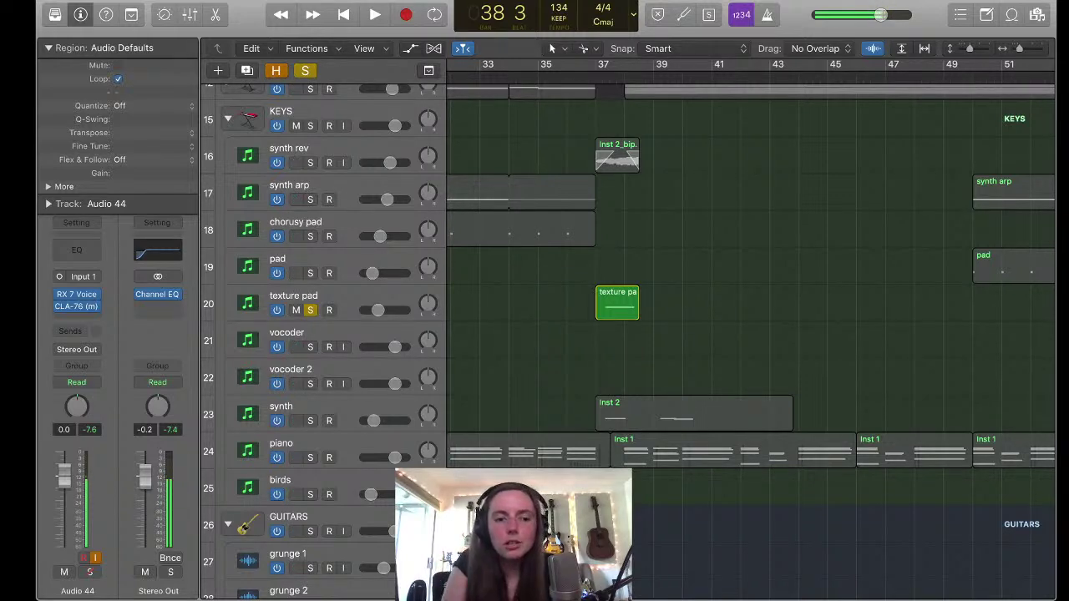
Review the texture pad's instrument and effects in the mixer once more and clear its solo
key("x")
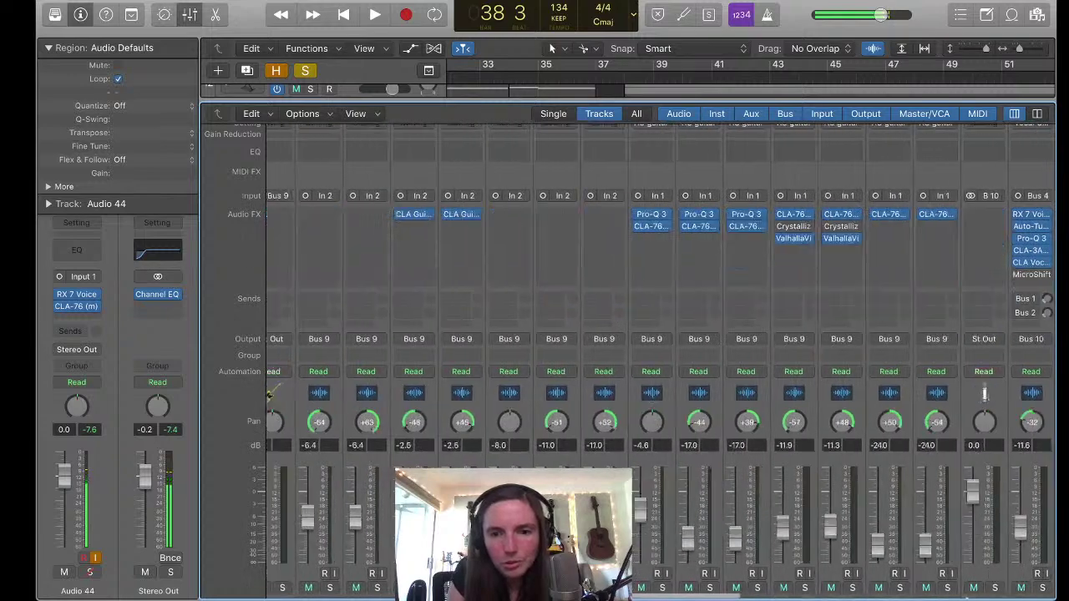
scroll(660, 359, "right", 10)
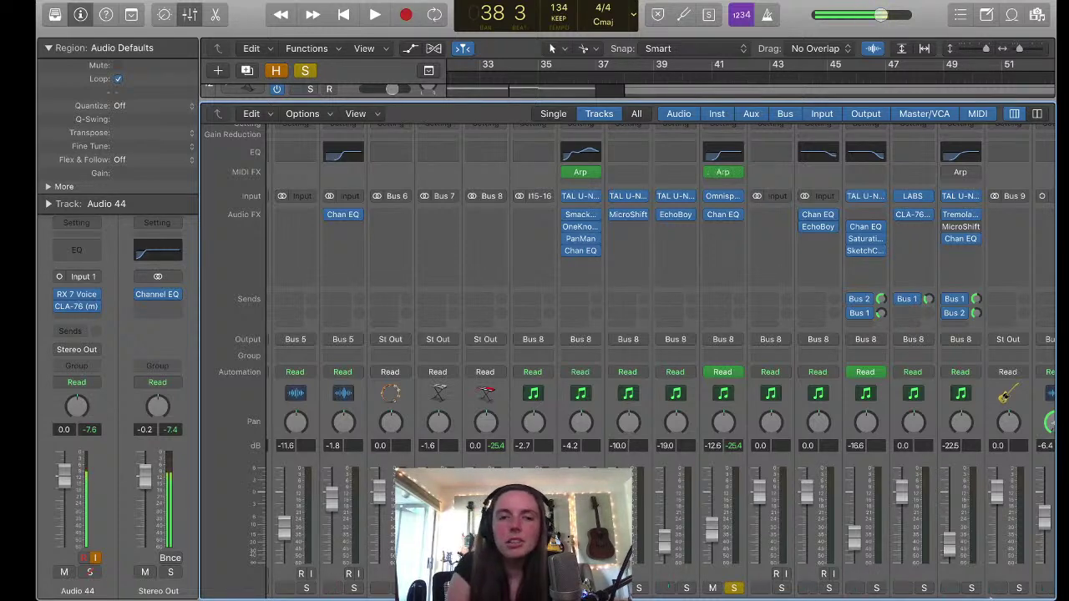
key("x")
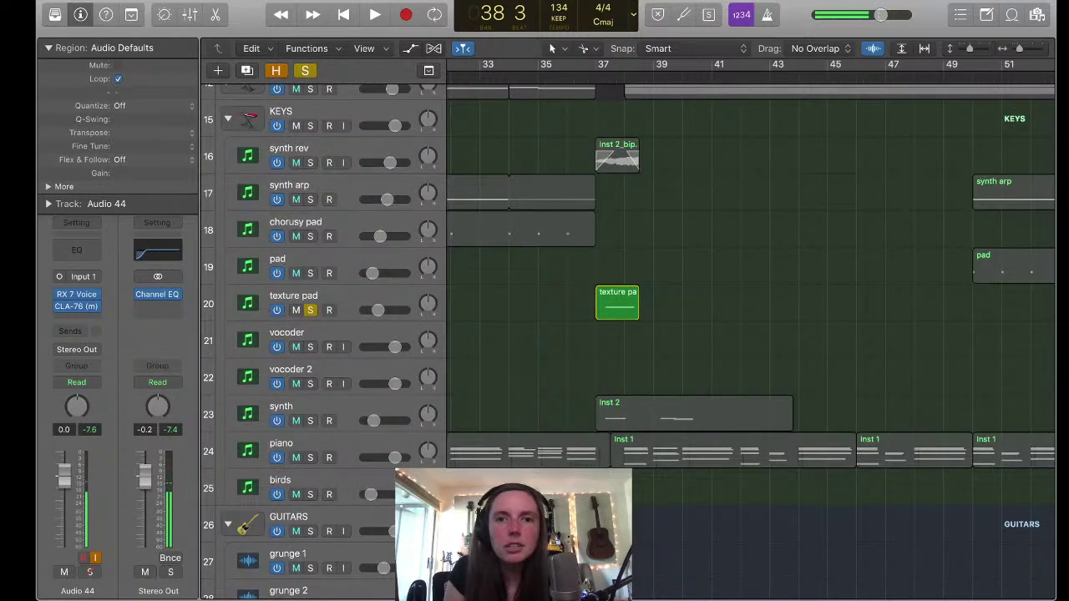
key("s")
Solo synth rev and play its region up to bar 38, clear the solo and return the playhead to bar 36
scroll(627, 335, "up", 1)
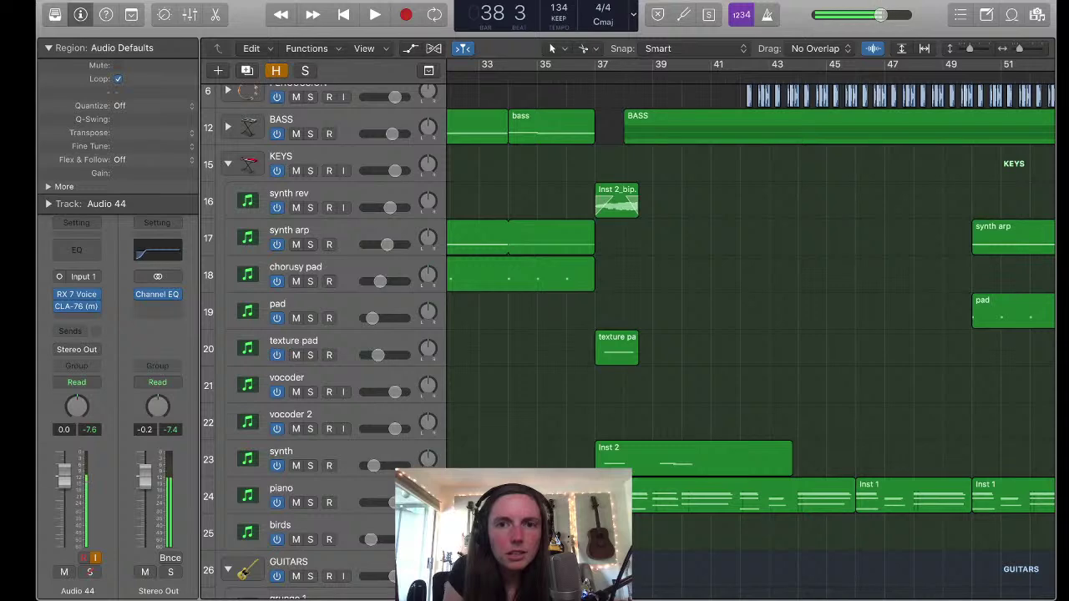
key("s")
key("space")
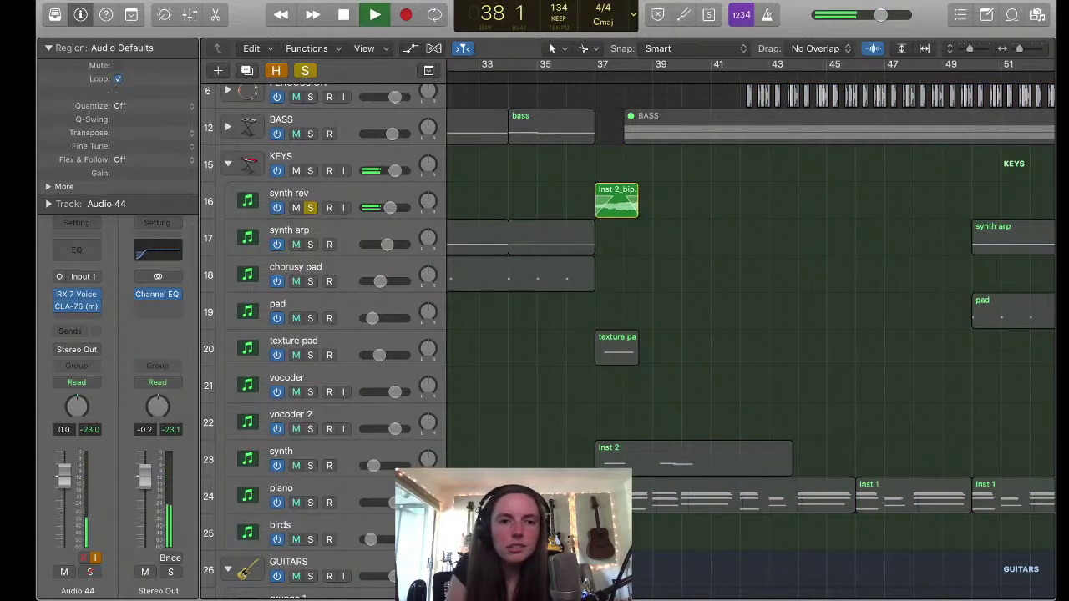
key("space")
key("s")
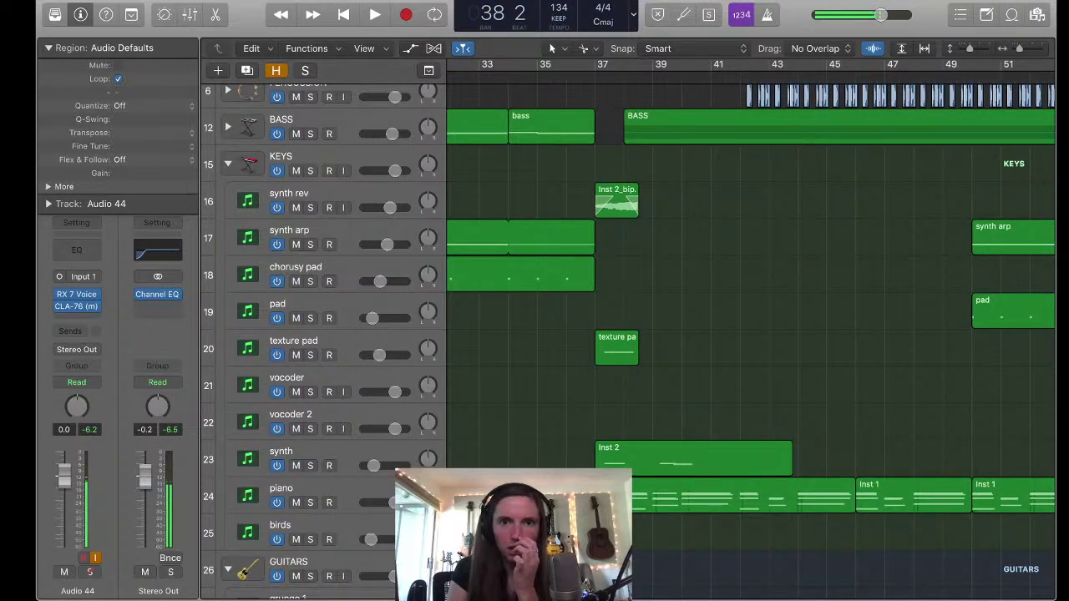
key("comma")
key("comma")
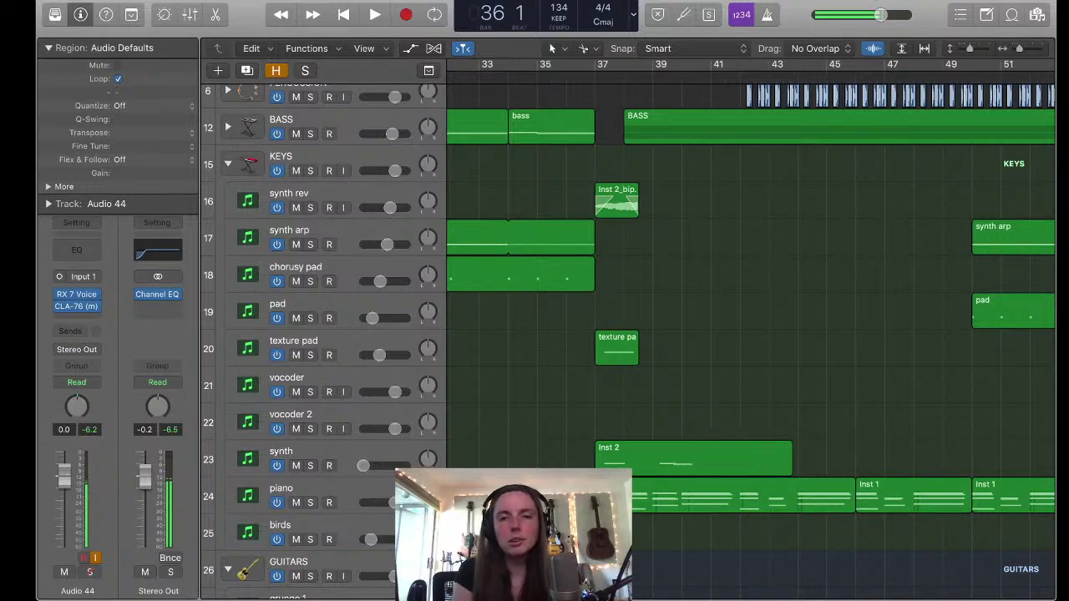
Compare the full mix from bar 36 to bar 38 with synth rev audible and muted, and unmute it again
key("space")
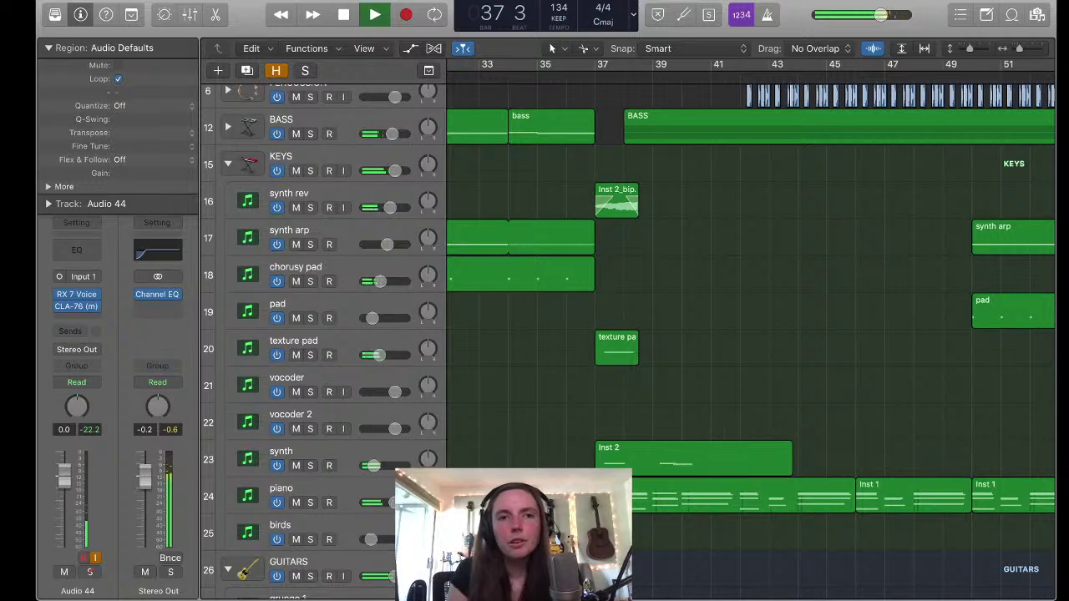
key("space")
key("m")
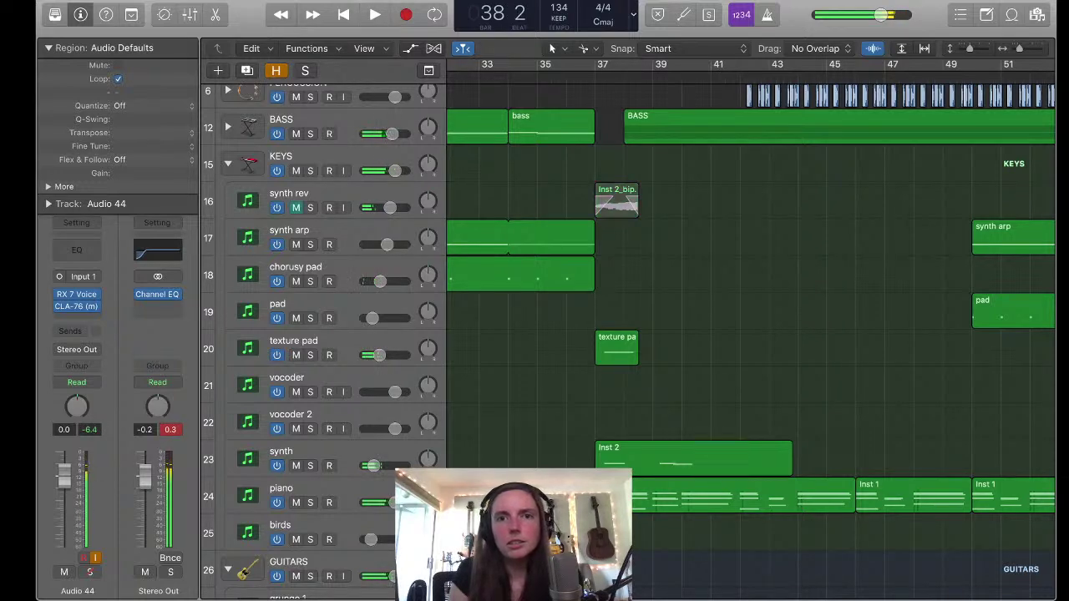
key("space")
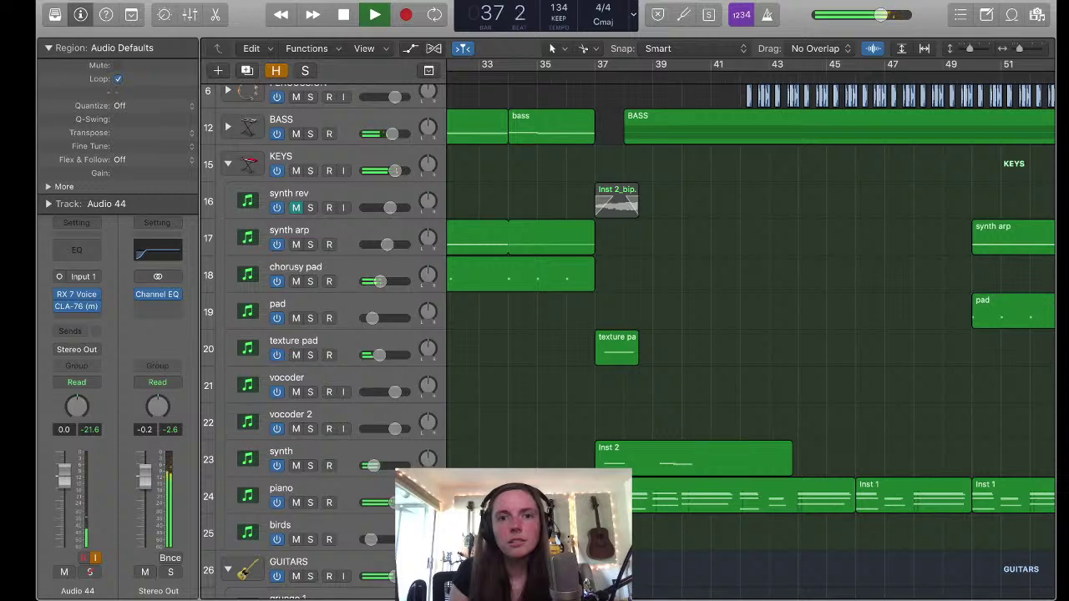
key("space")
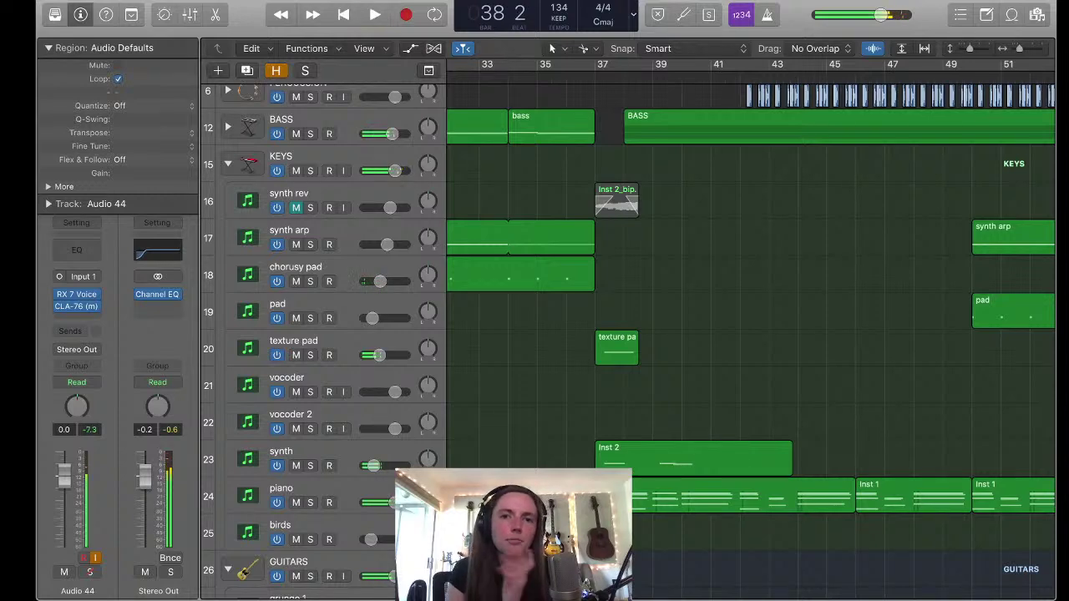
key("ctrl+m")
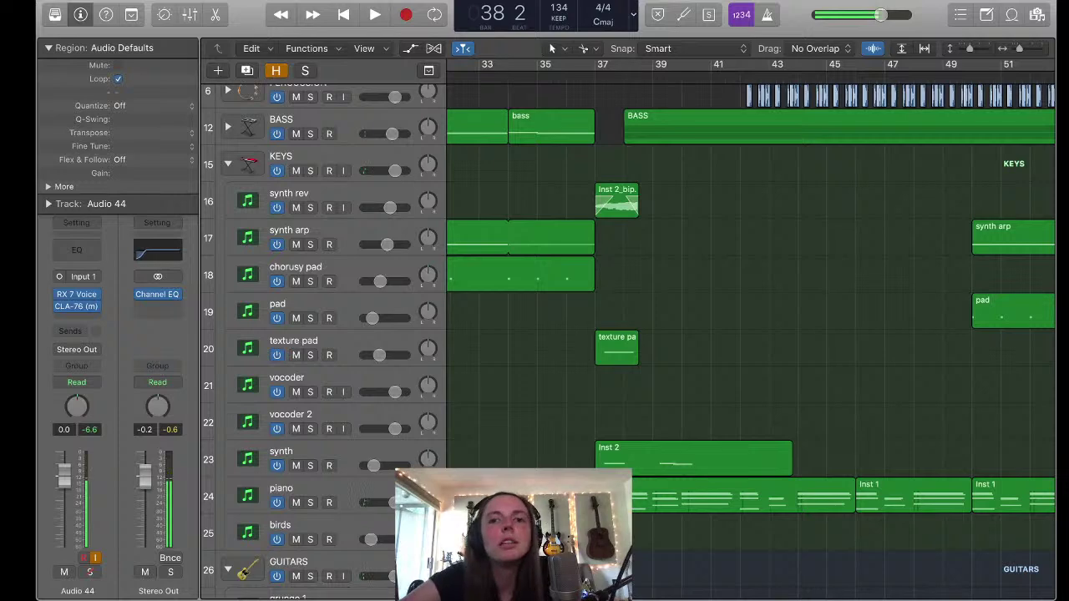
Look through the keys, guitar, vocal and drum tracks to examine which layers play in the section after bar 38
scroll(626, 334, "up", 5)
scroll(626, 334, "down", 15)
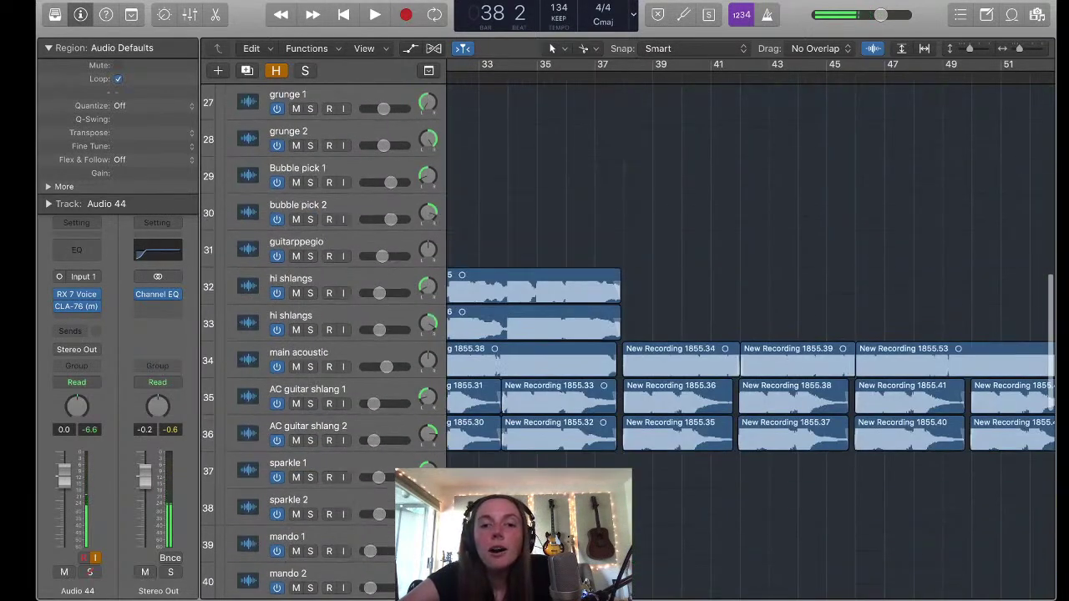
scroll(626, 334, "up", 10)
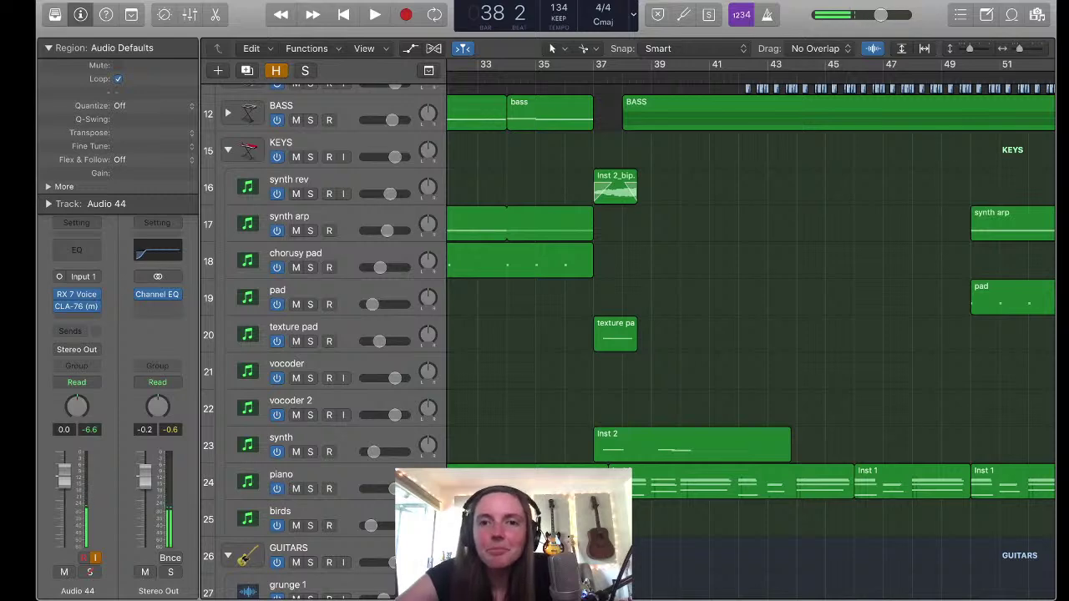
scroll(751, 334, "down", 1)
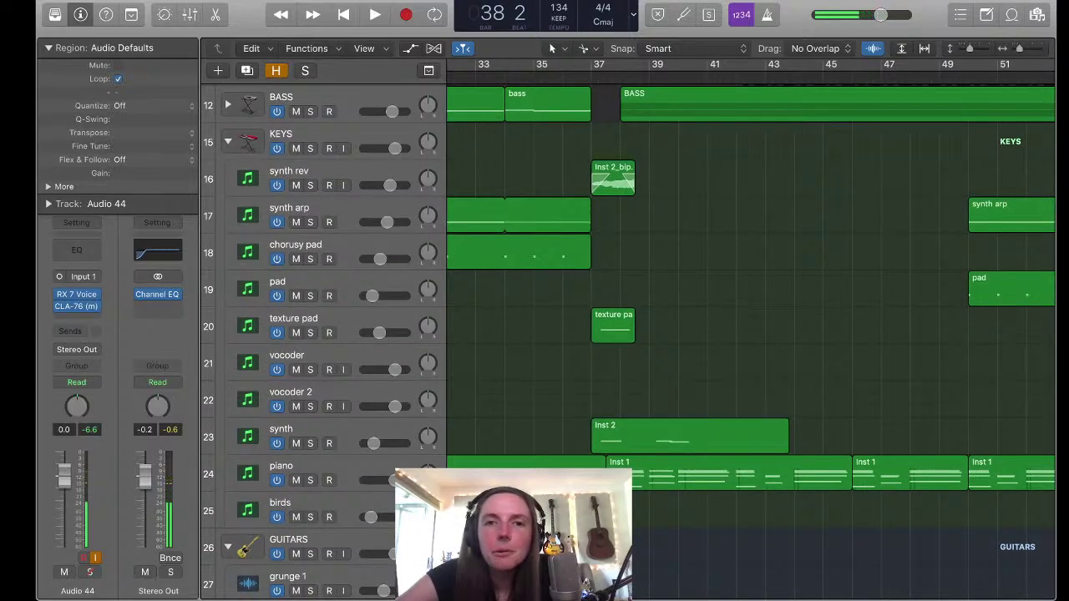
scroll(751, 334, "up", 5)
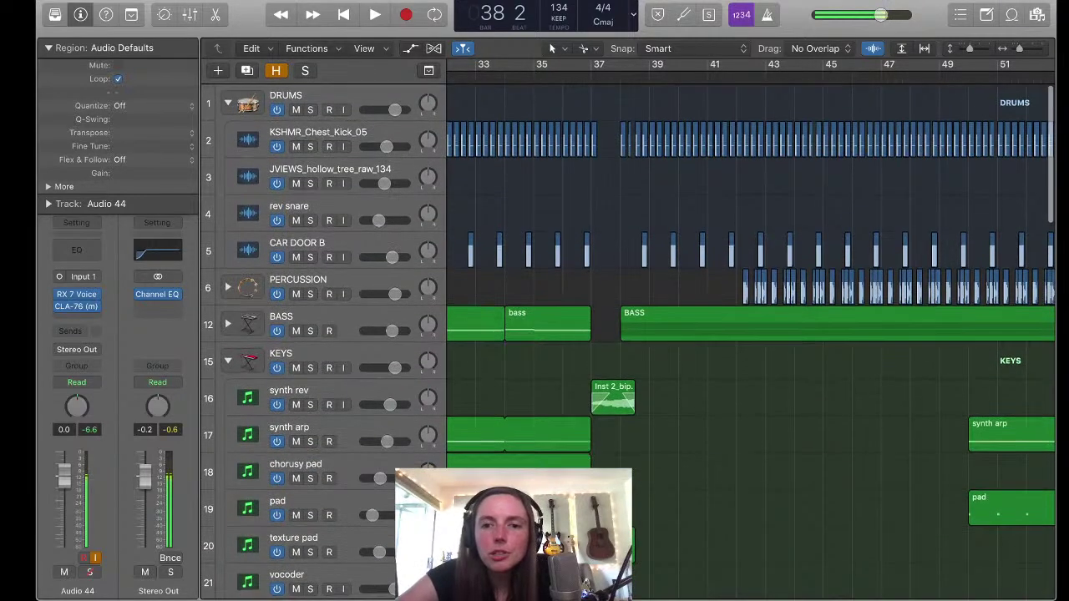
scroll(752, 334, "down", 3)
scroll(752, 334, "down", 15)
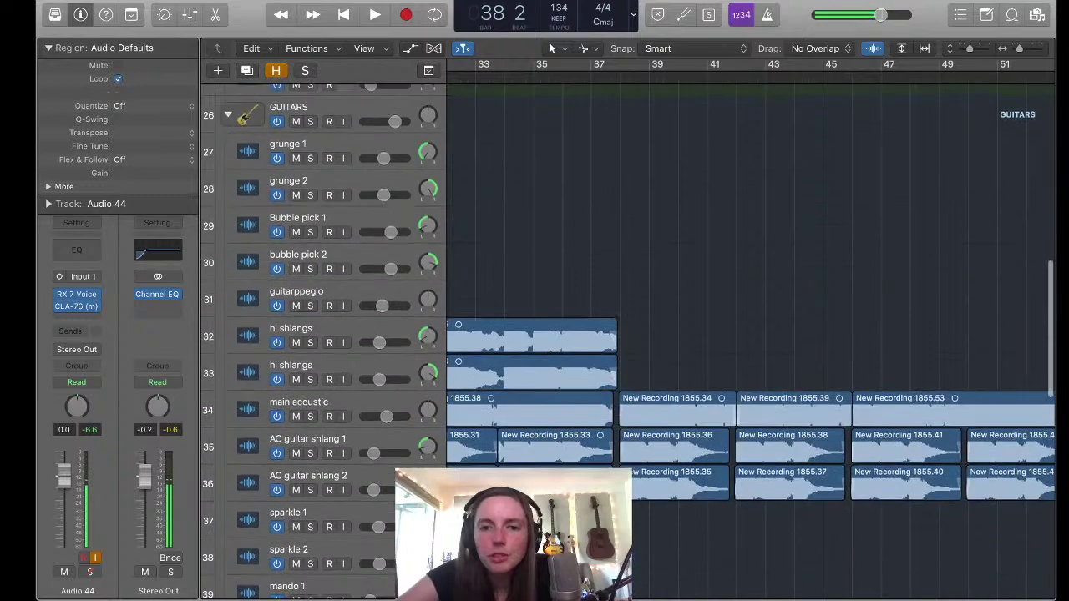
scroll(751, 334, "down", 10)
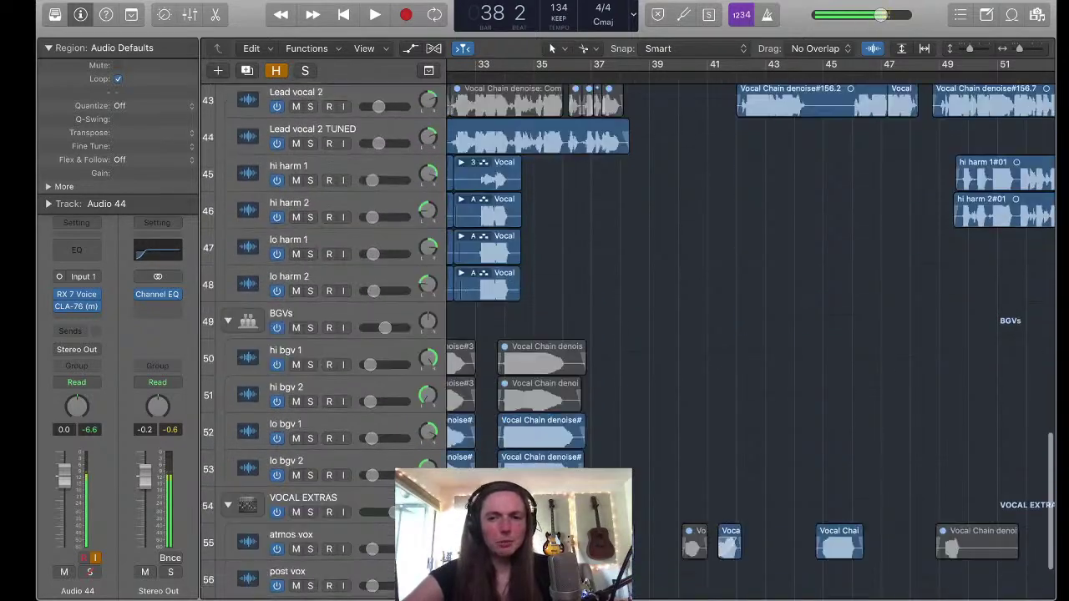
scroll(752, 335, "up", 7)
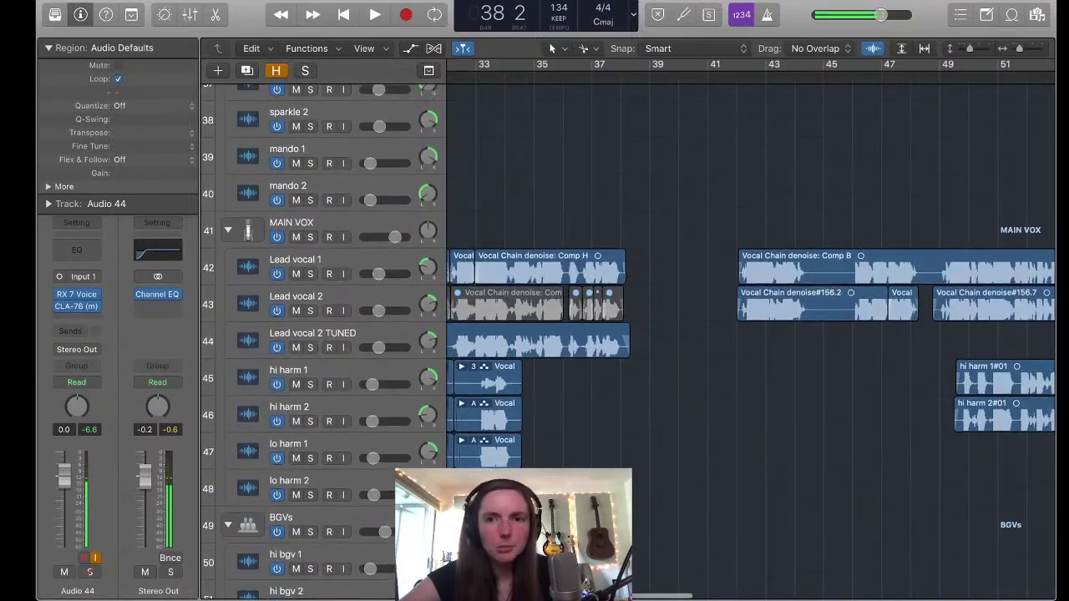
scroll(752, 334, "up", 15)
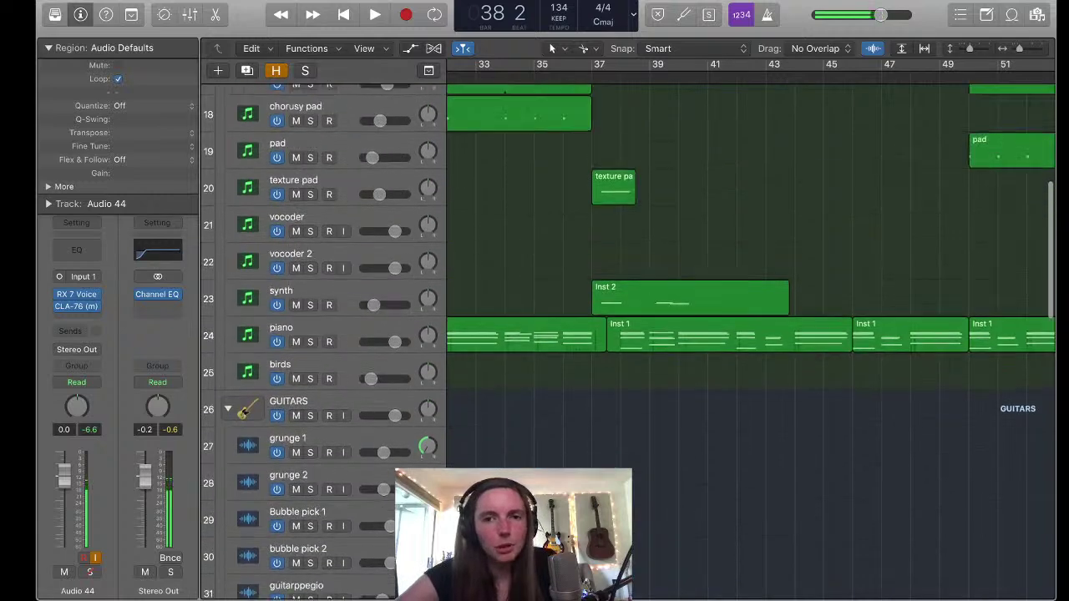
scroll(752, 334, "up", 10)
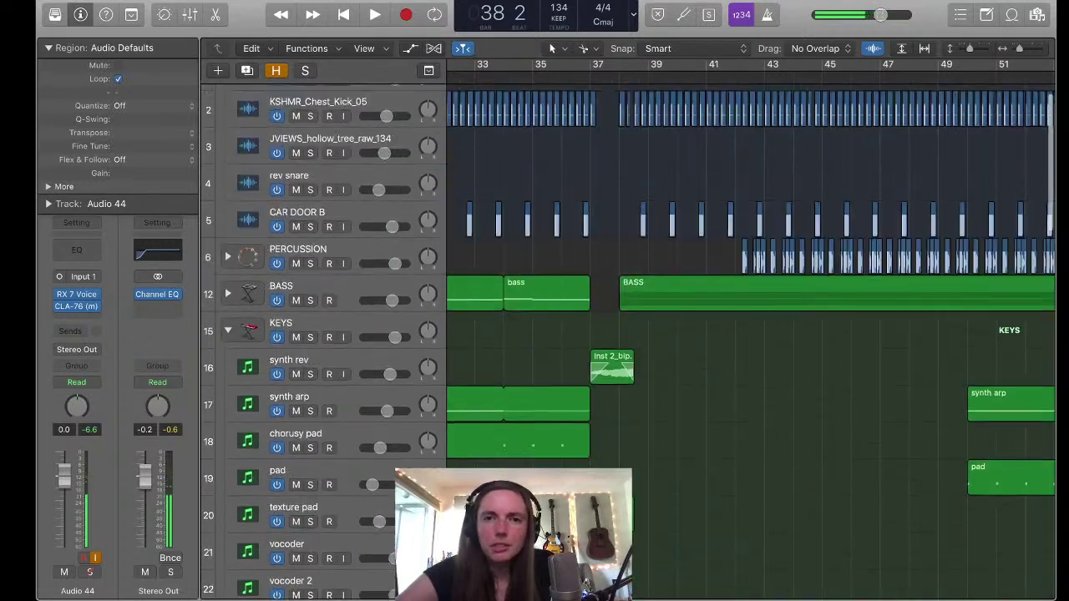
Place the playhead at bar 42, solo the PERCUSSION stack and examine its first regions up close
scroll(752, 334, "up", 2)
key("super+Right")
key("super+Right")
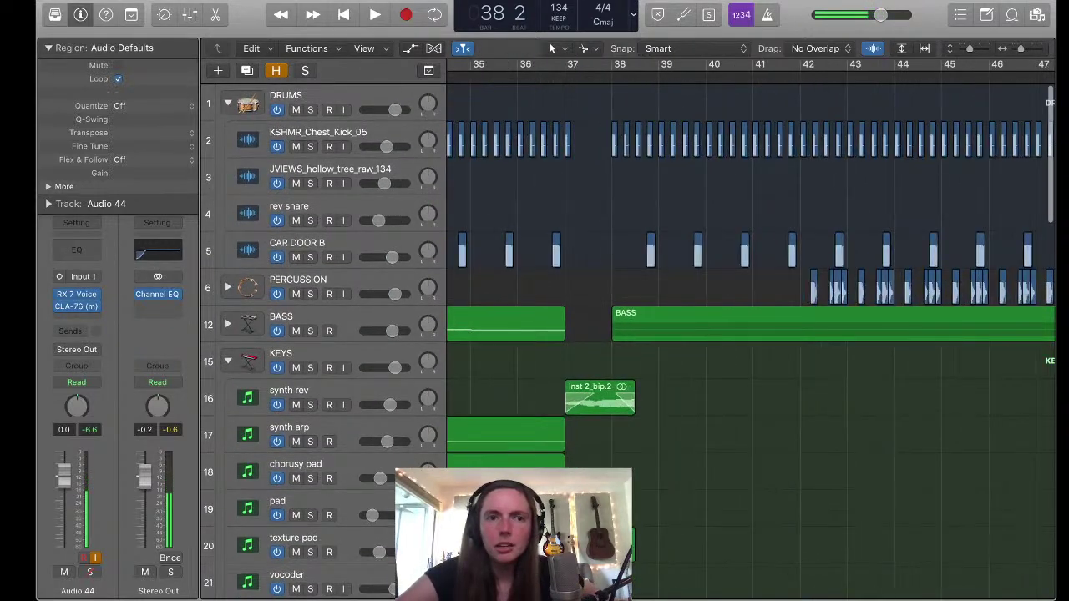
scroll(752, 334, "right", 4)
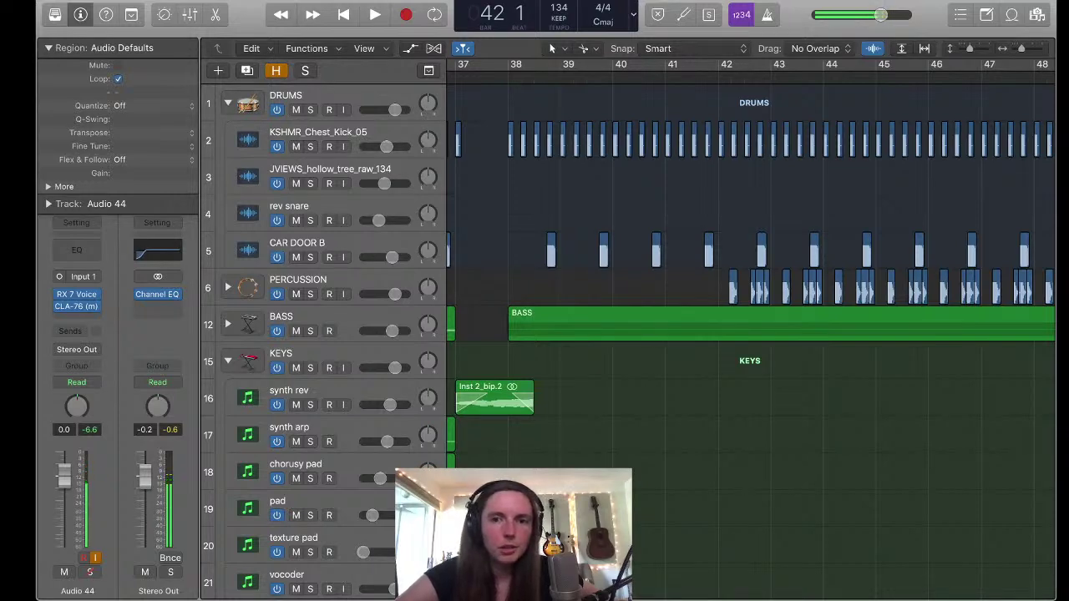
key("s")
key("super+Right")
key("super+Right")
key("super+Right")
key("super+Right")
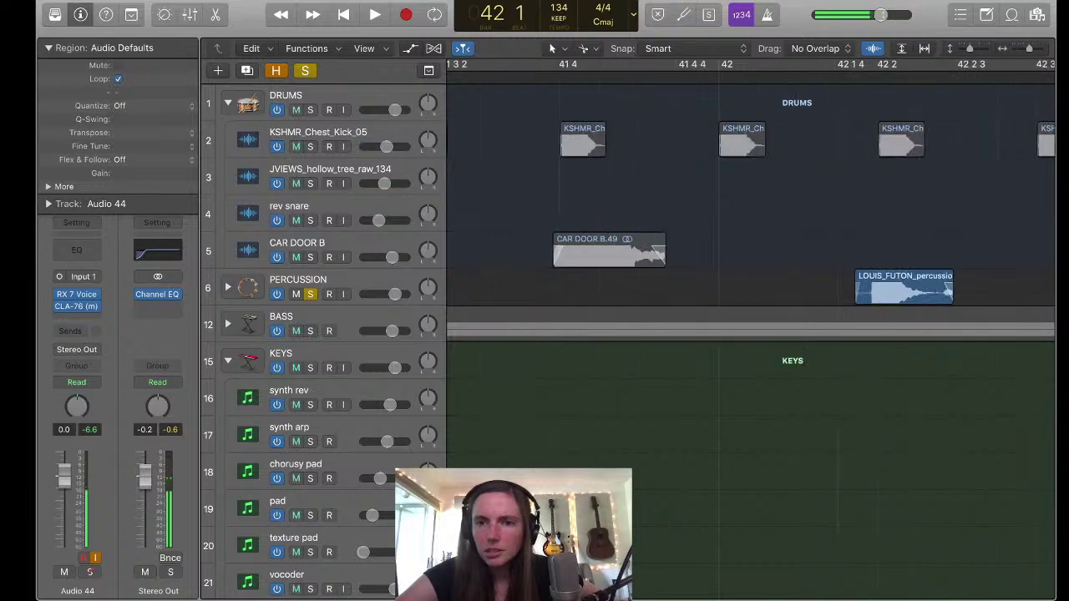
scroll(752, 334, "right", 5)
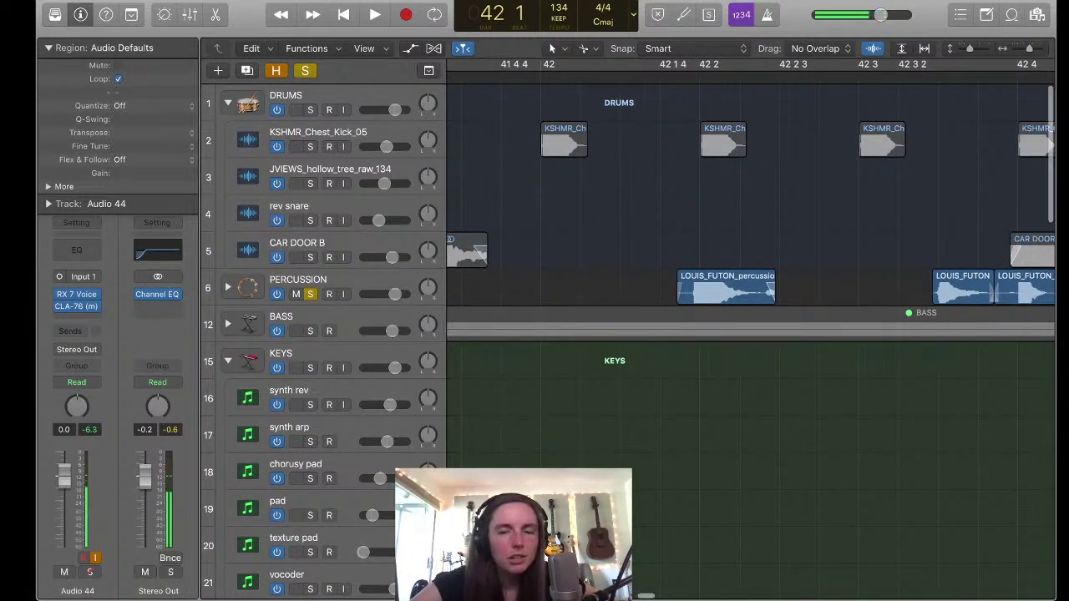
key("super+Left")
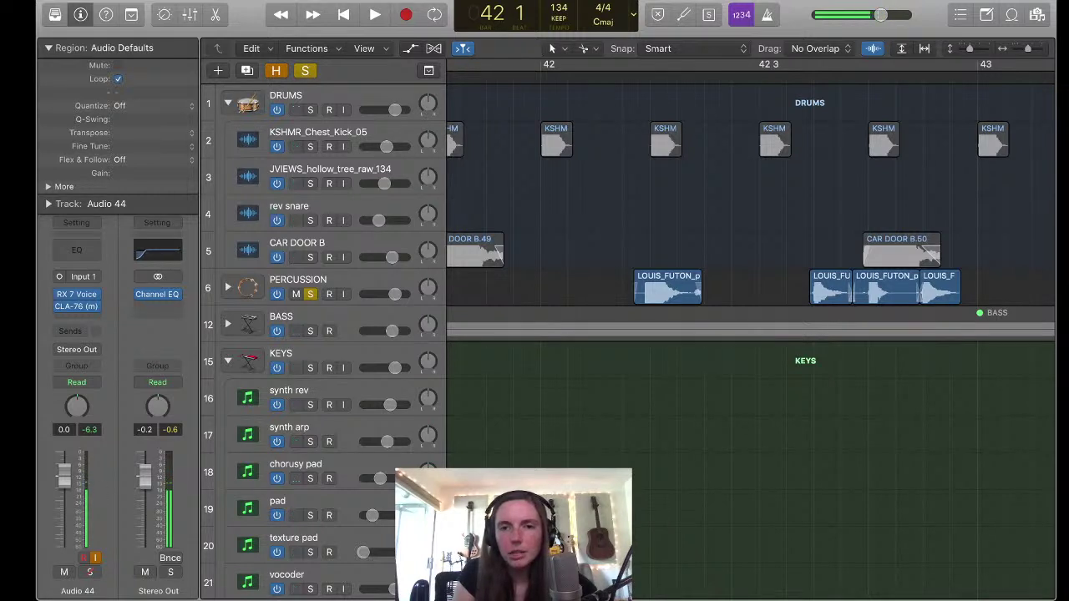
key("super+Left")
key("super+Left")
key("super+Left")
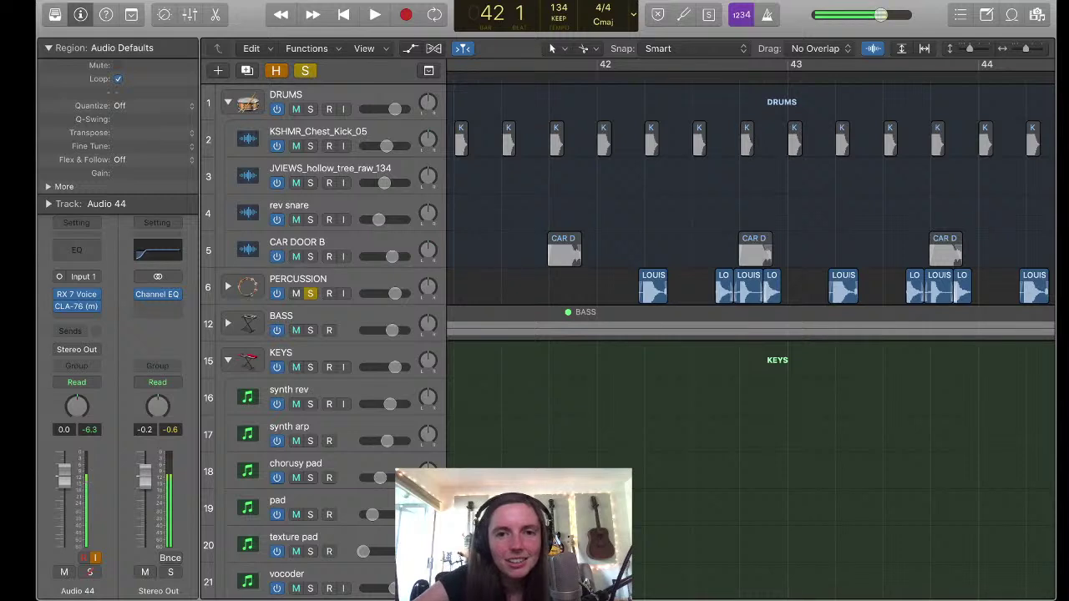
Play the soloed percussion from bar 42 to bar 46 and take a brief look at the mixer
key("space")
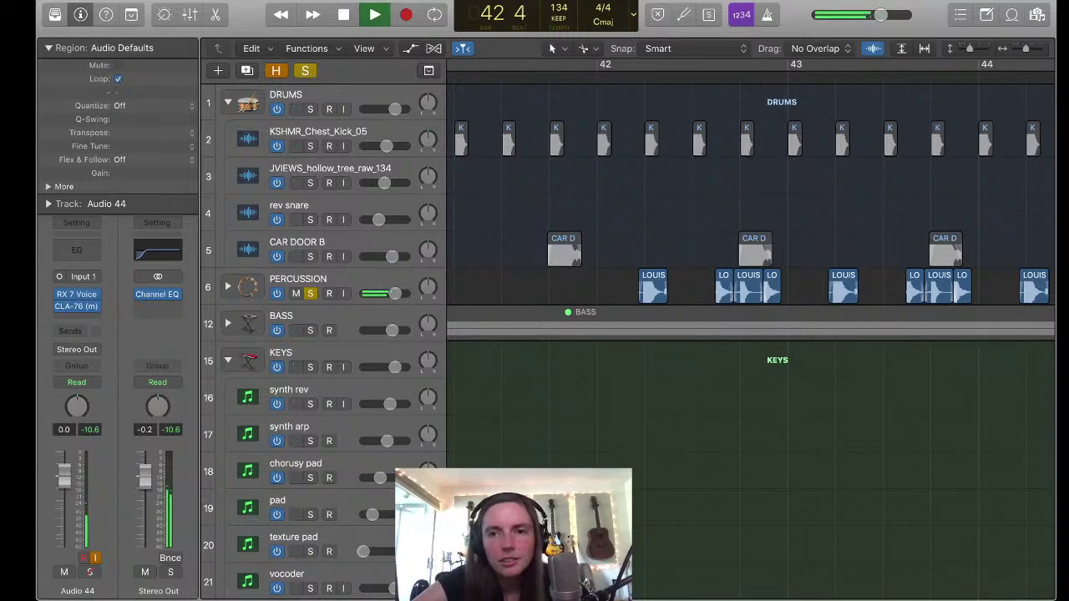
key("super+Left")
key("super+Left")
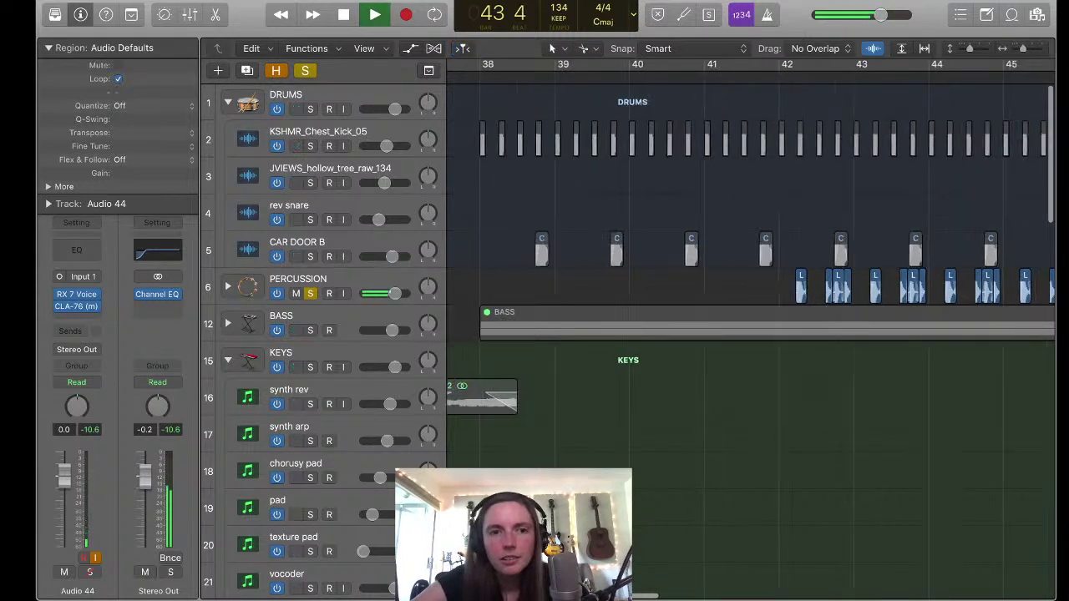
key("super+Left")
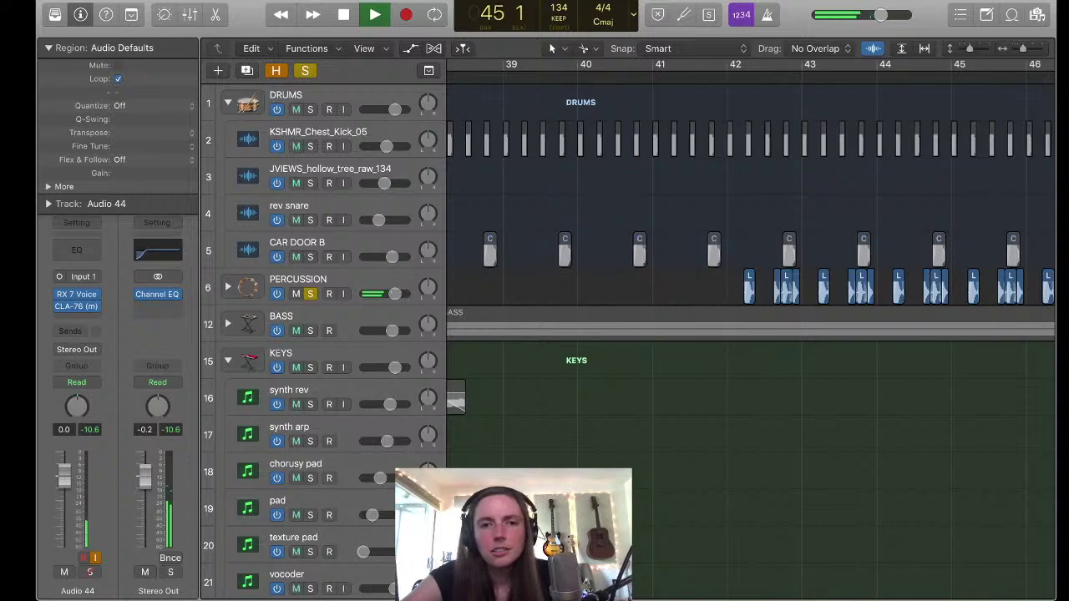
key("x")
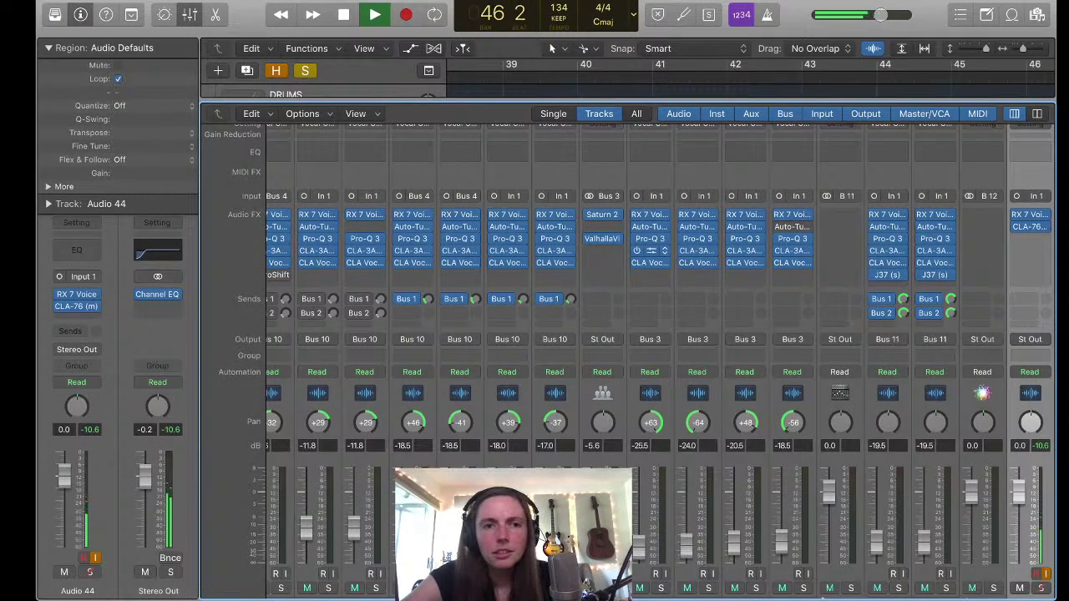
key("x")
key("space")
Expand the PERCUSSION stack, replay it from bar 42 and examine the percussion channel strips in the mixer
left_click(228, 287)
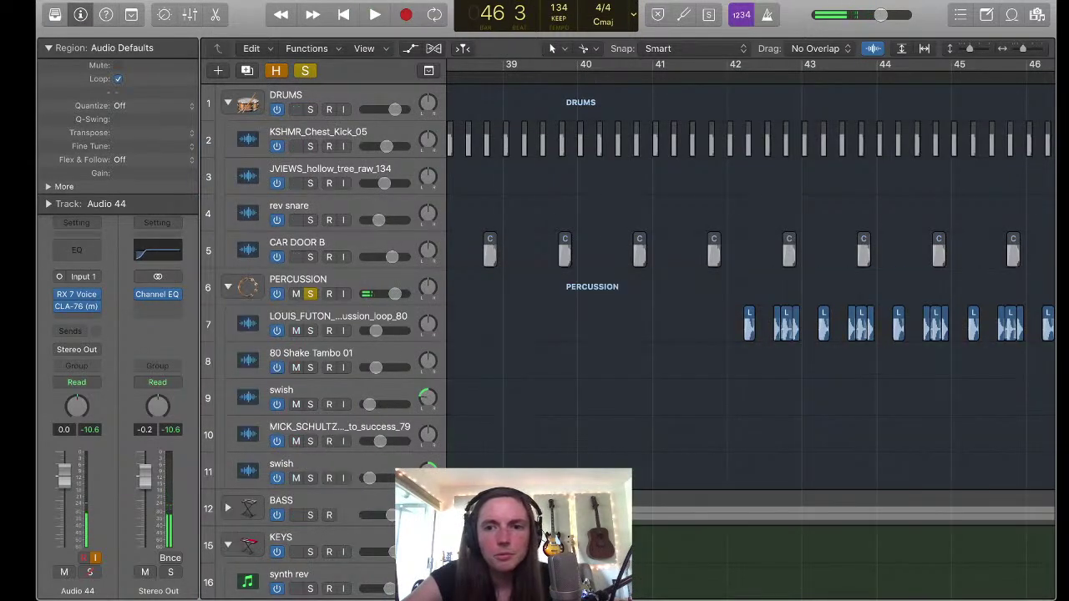
key("super+Left")
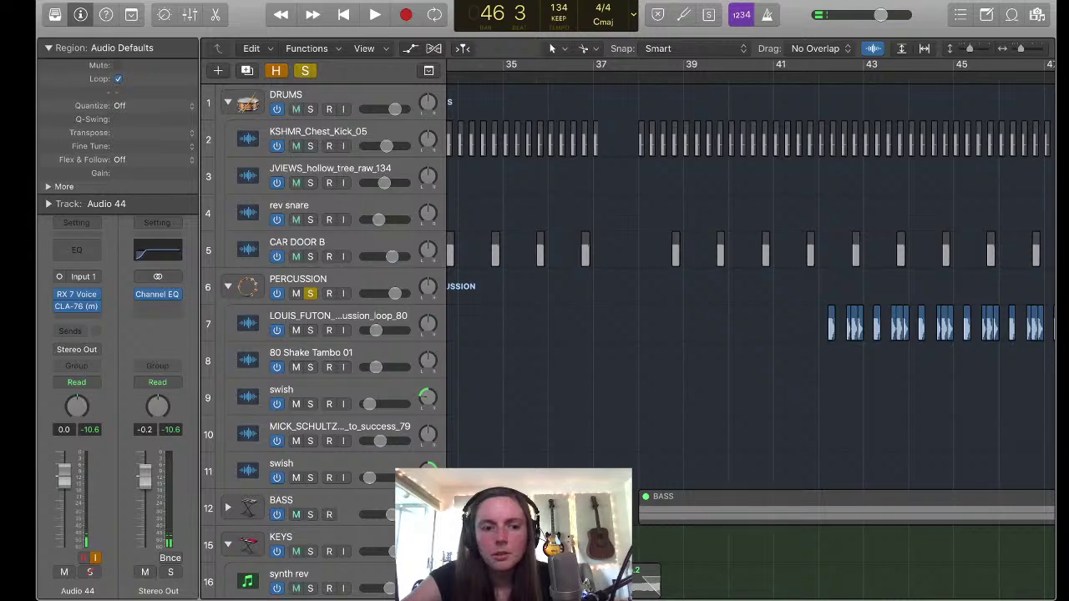
key("shift+space")
key("x")
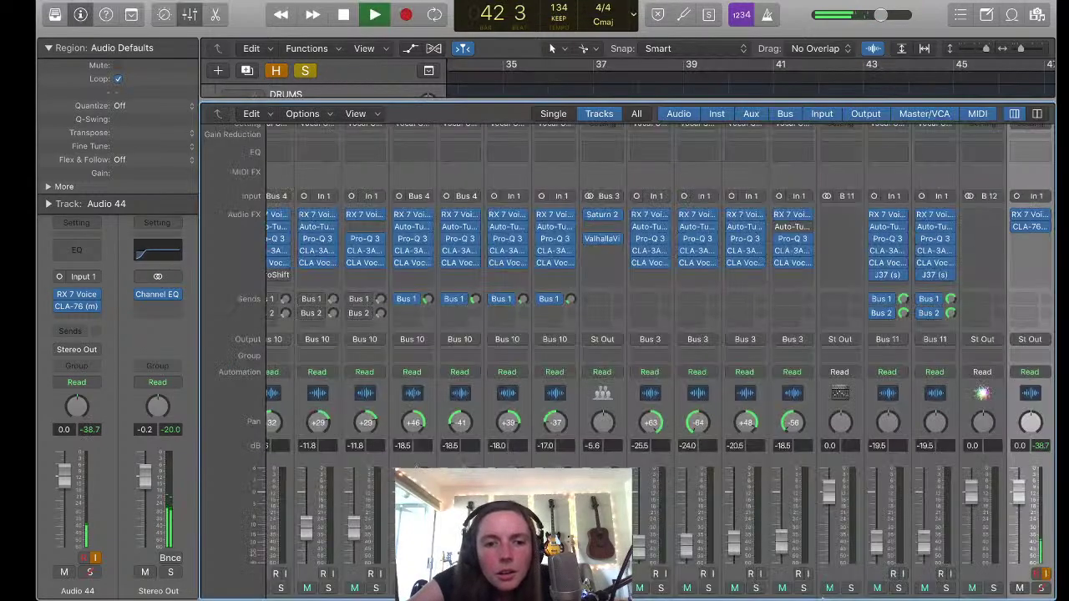
scroll(660, 359, "left", 15)
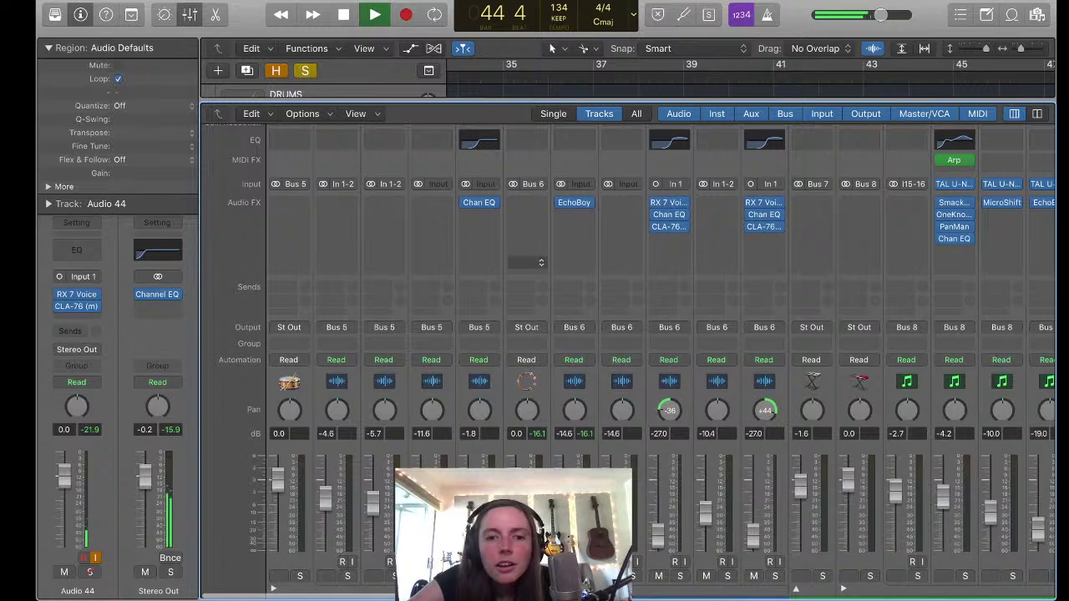
scroll(627, 359, "down", 2)
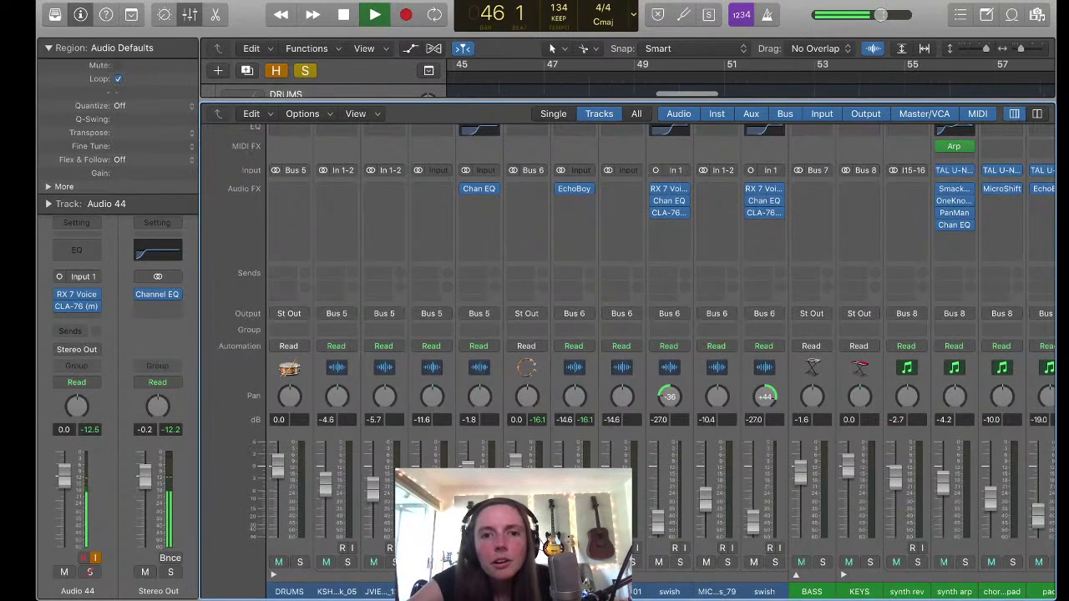
Stop playback and switch the solo from the PERCUSSION stack to the LOUIS_FUTON percussion loop track
key("x")
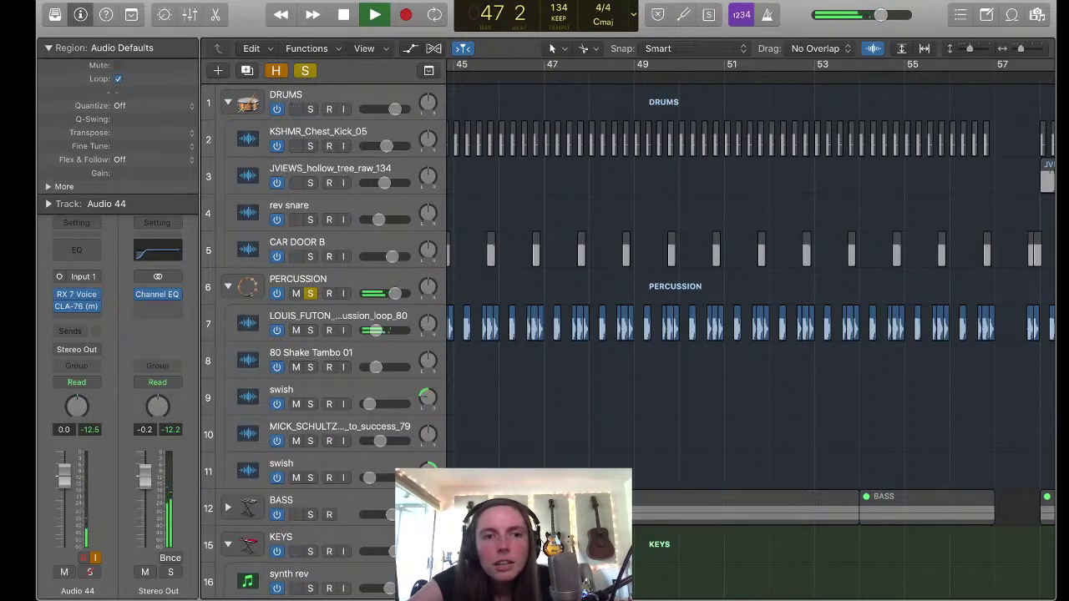
key("space")
left_click(310, 293)
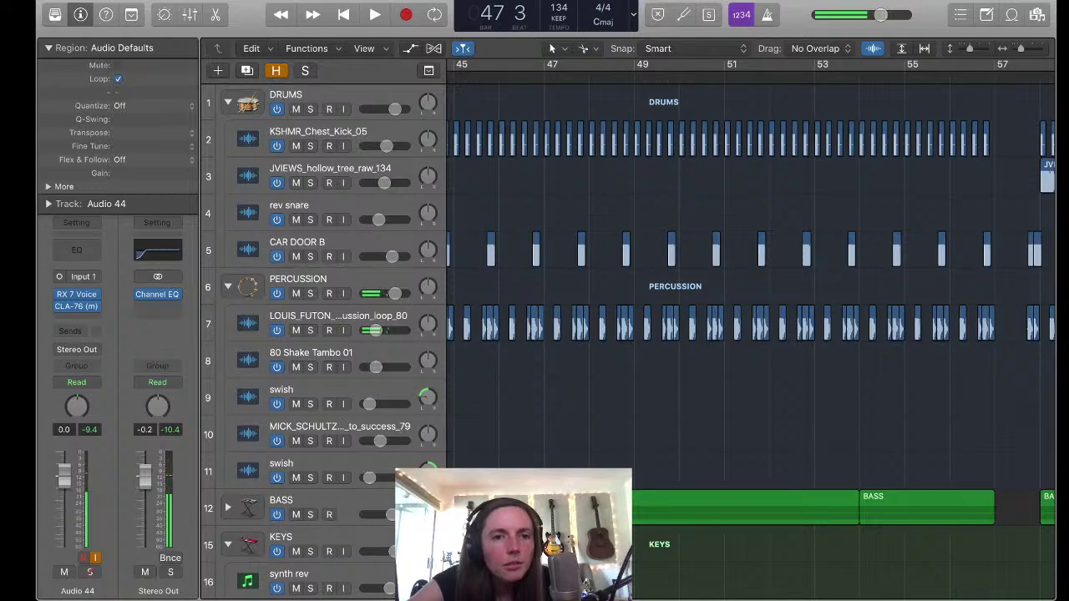
left_click(310, 329)
scroll(752, 335, "left", 2)
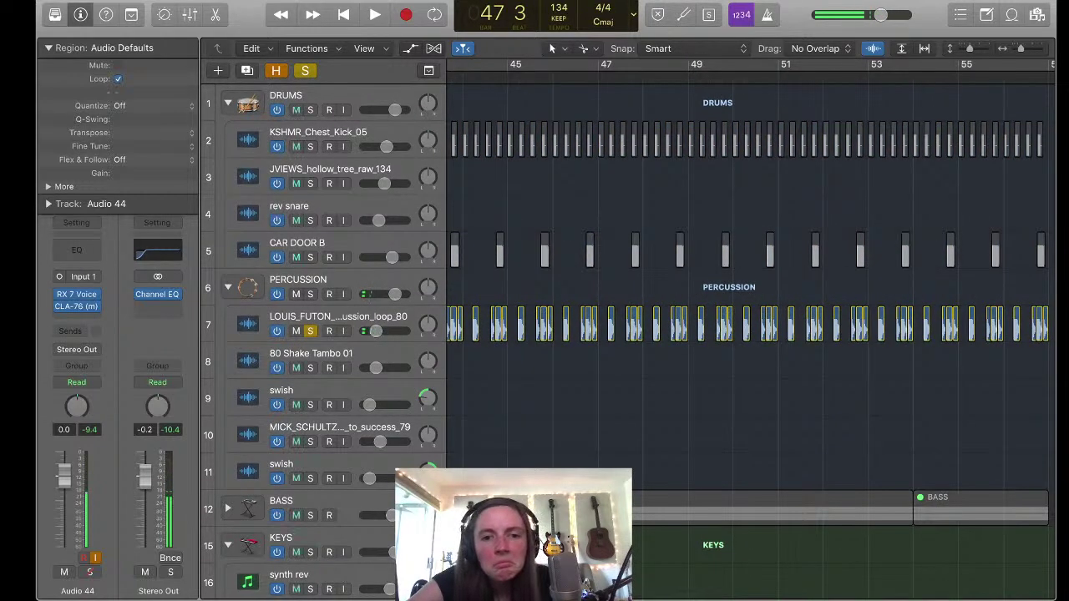
Inspect the EchoBoy insert on the percussion loop's channel in the mixer, and return to the arrangement
key("x")
scroll(659, 351, "left", 10)
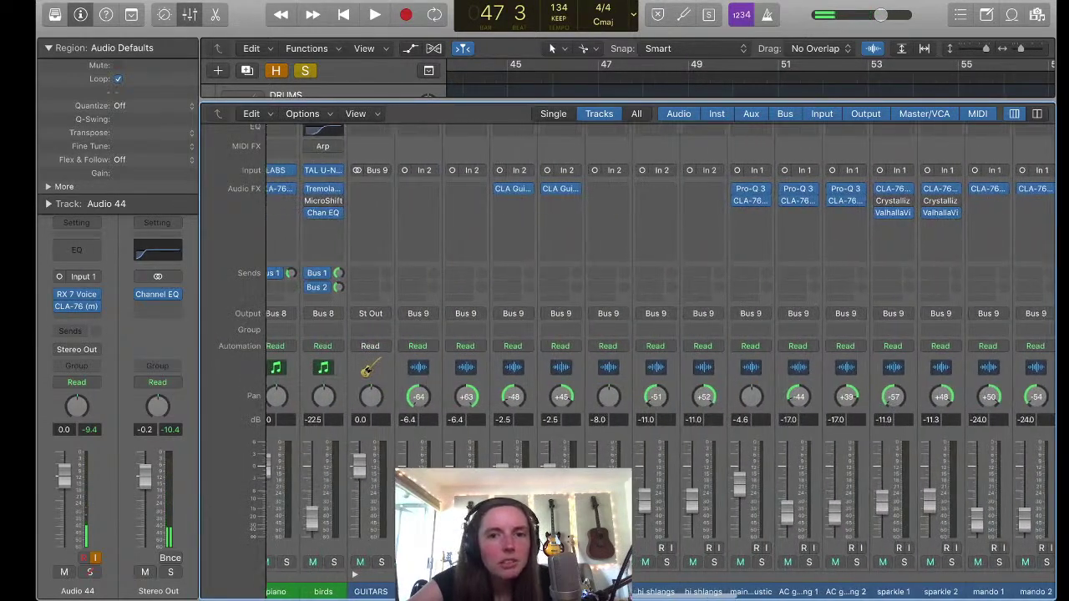
scroll(660, 351, "left", 15)
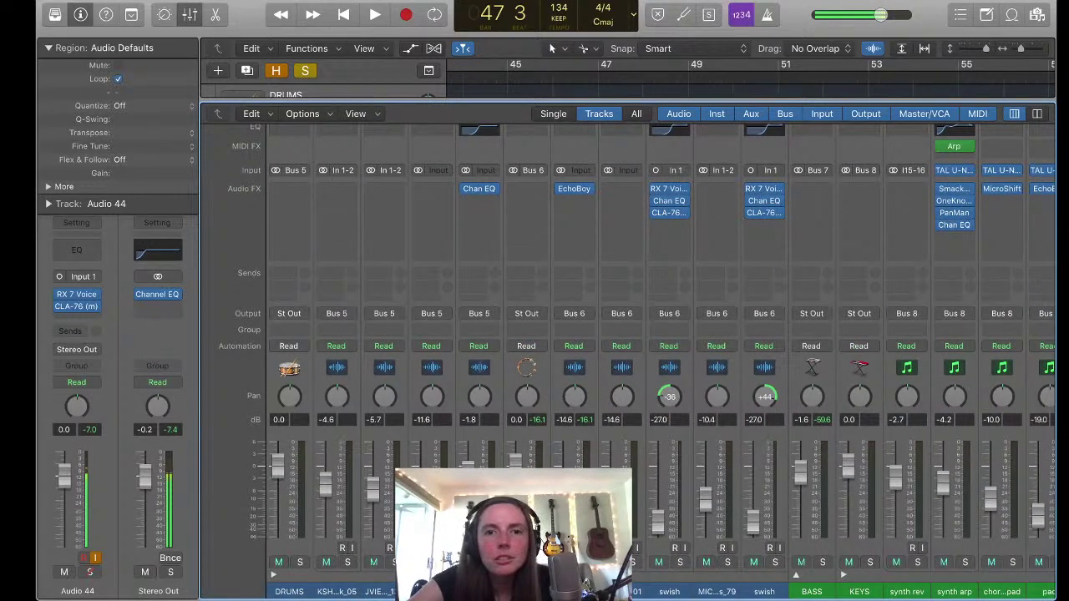
mouse_move(574, 188)
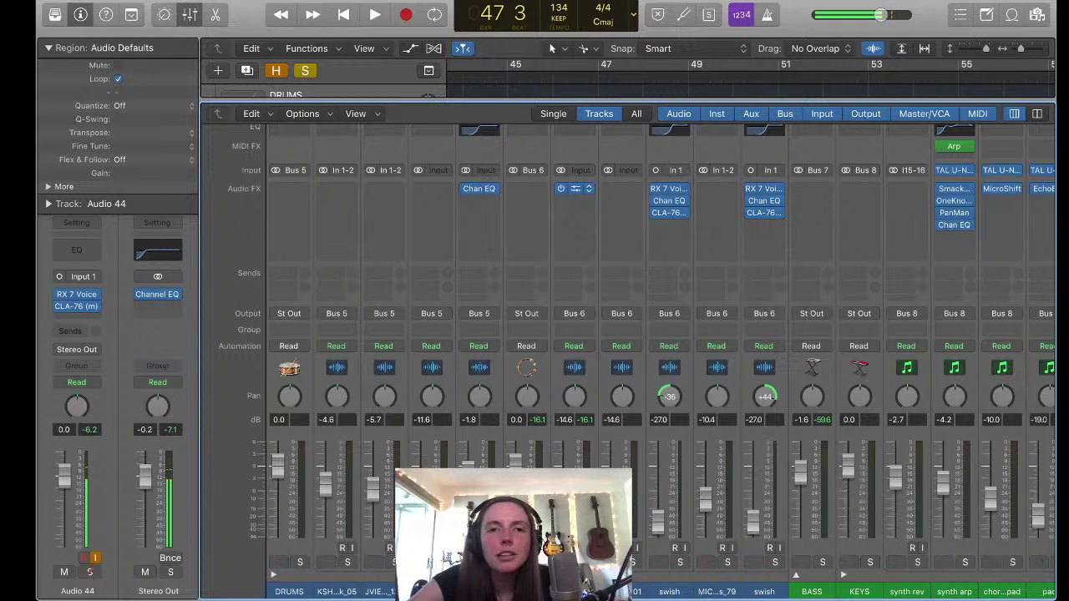
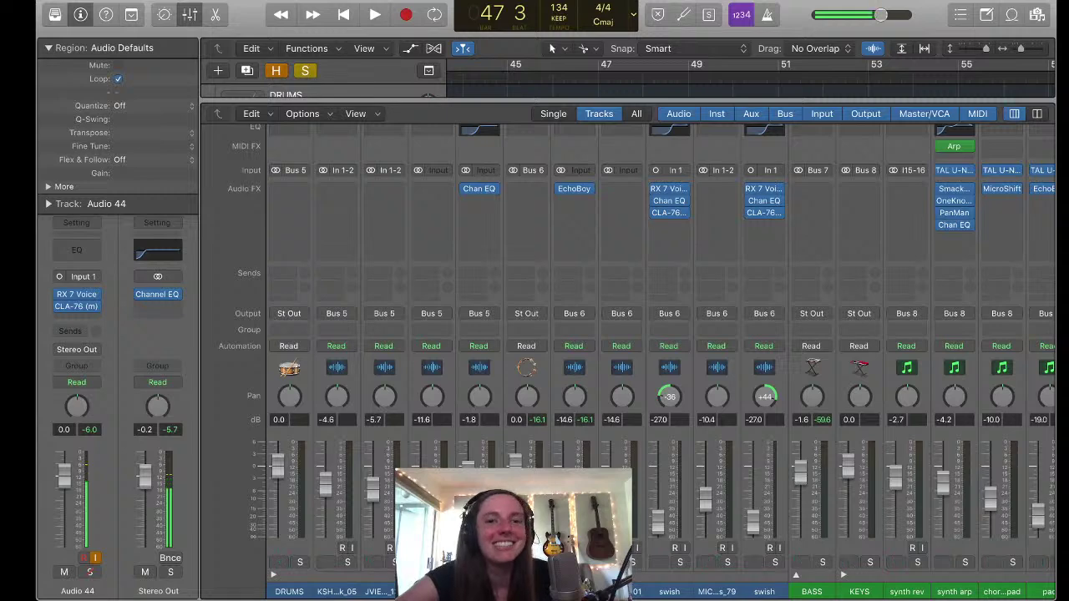
key("x")
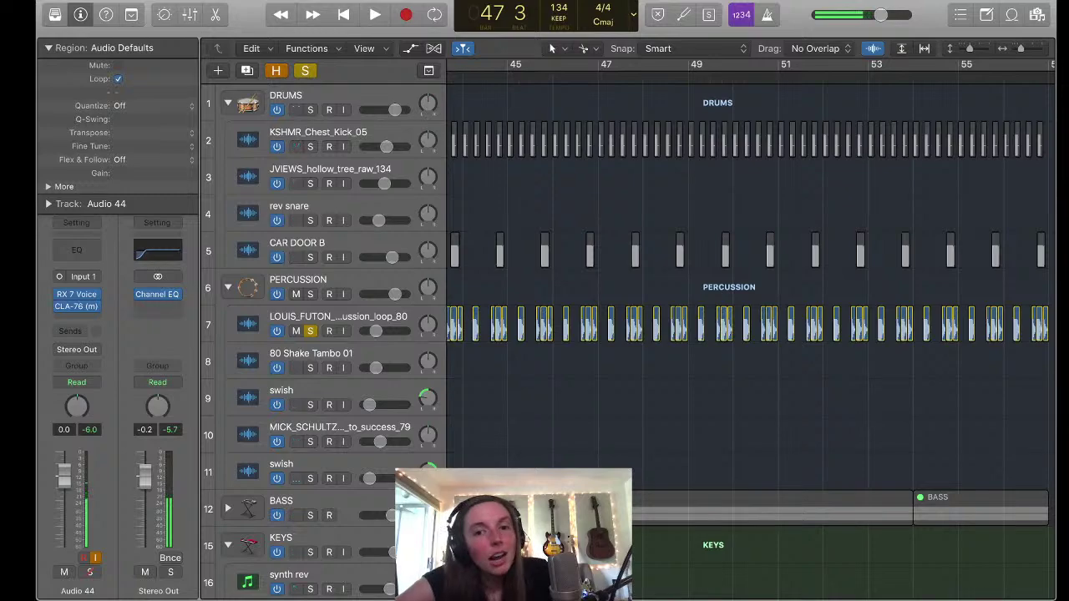
Clear all solos, zoom out the arrangement and play the full mix from bar 47 into the synth arp and pad section
key("ctrl+alt+super+s")
key("super+Left")
scroll(752, 335, "down", 10)
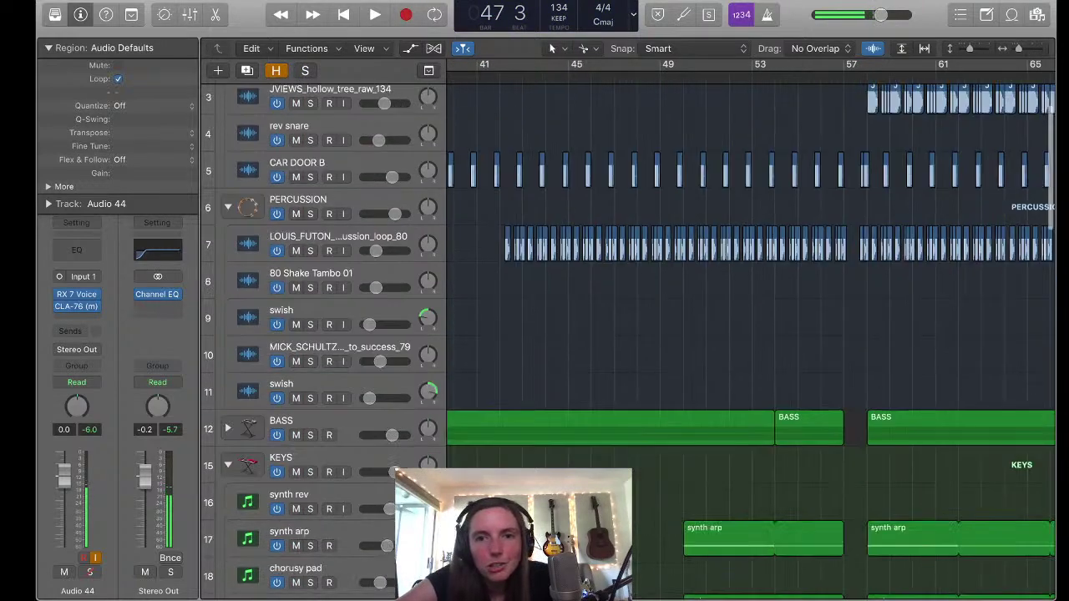
scroll(752, 335, "up", 6)
scroll(752, 334, "right", 4)
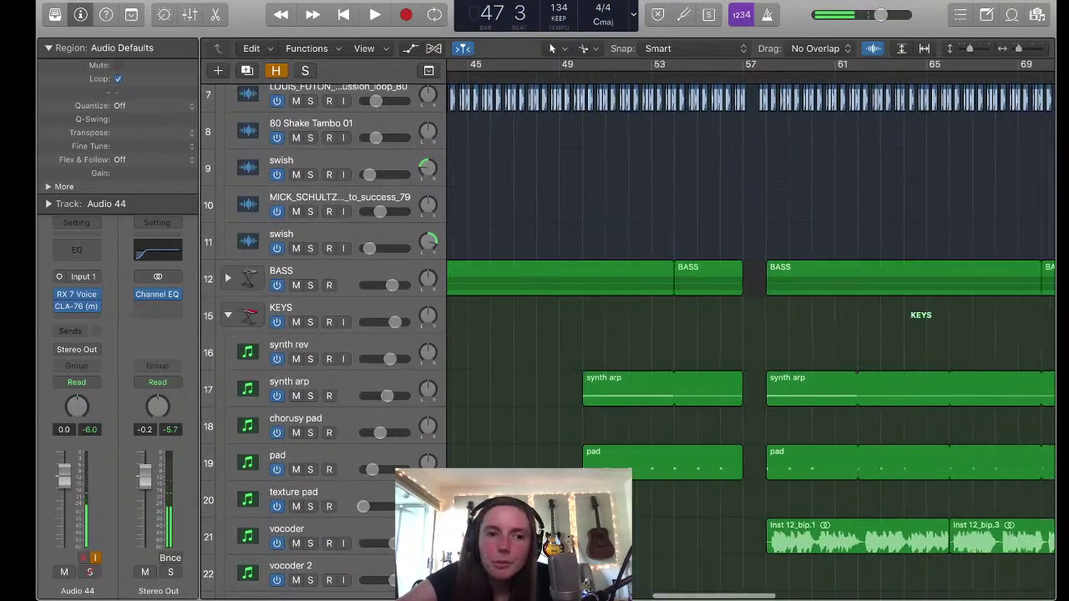
scroll(752, 334, "left", 2)
scroll(752, 335, "up", 6)
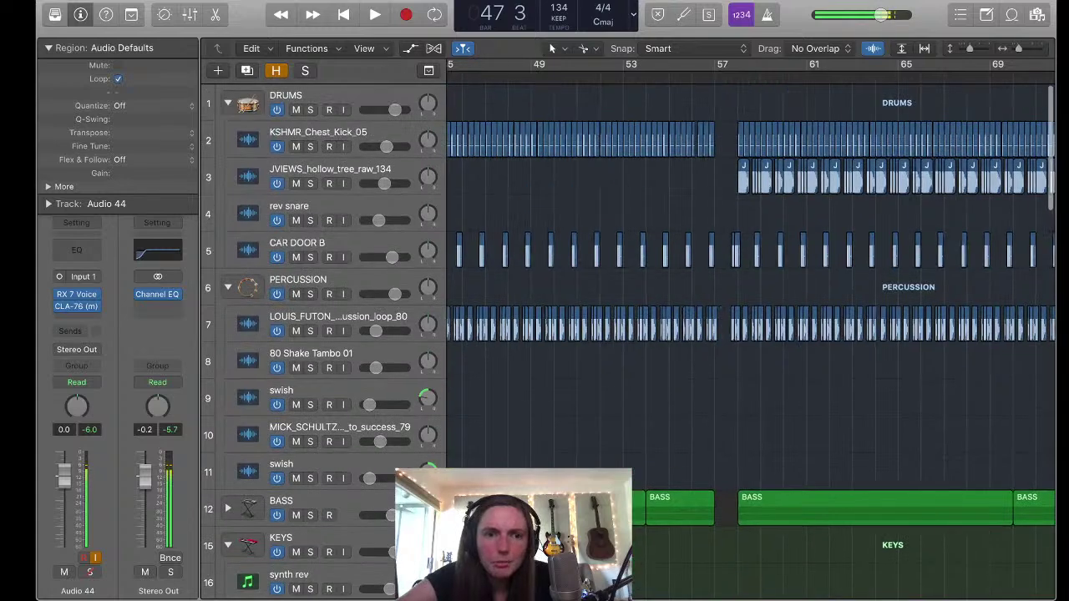
key("space")
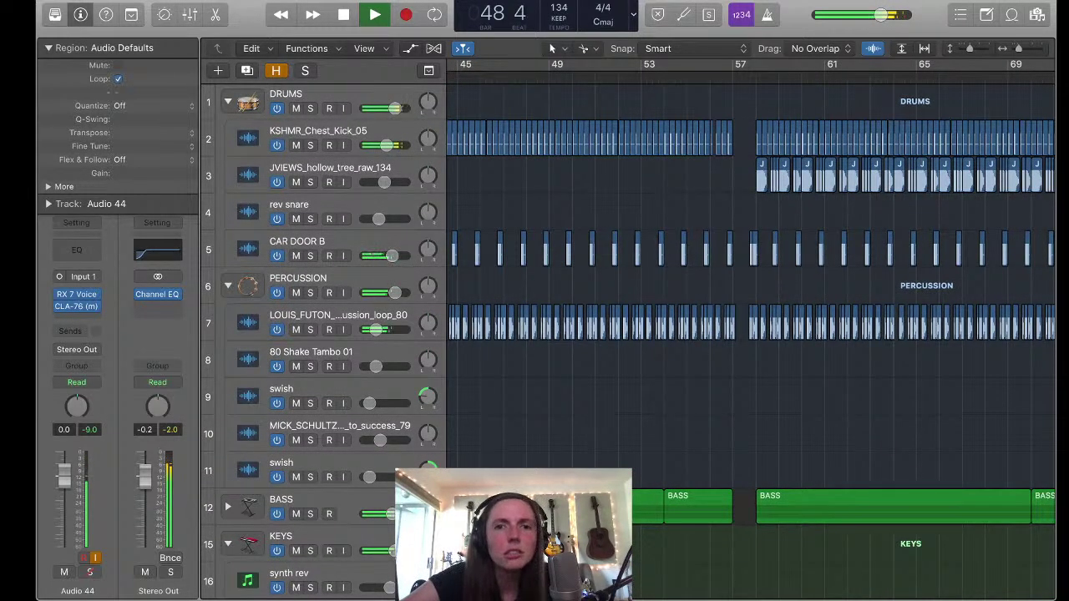
scroll(752, 334, "down", 6)
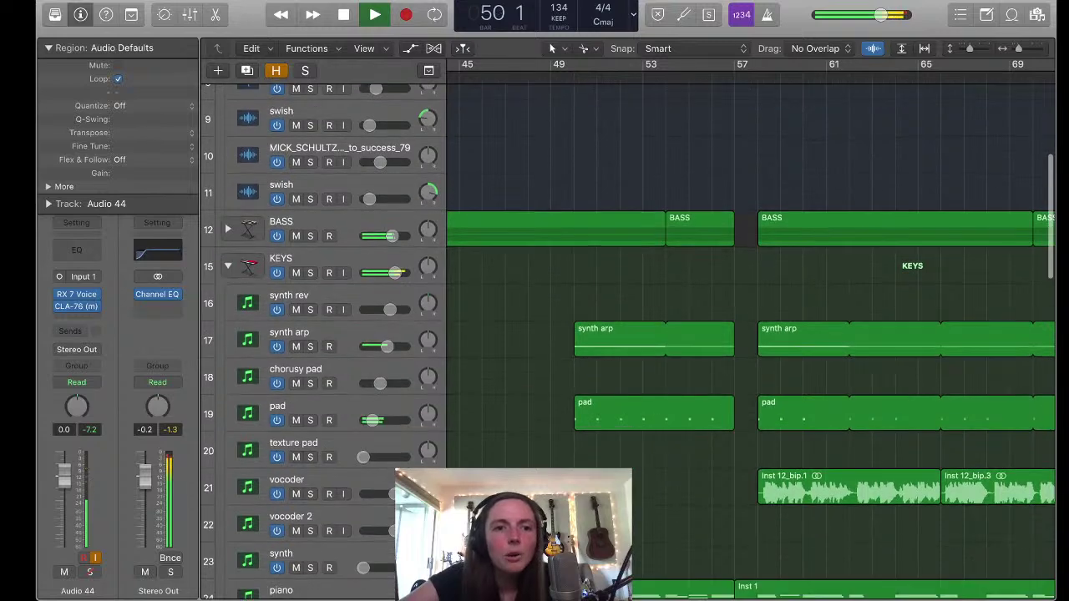
key("space")
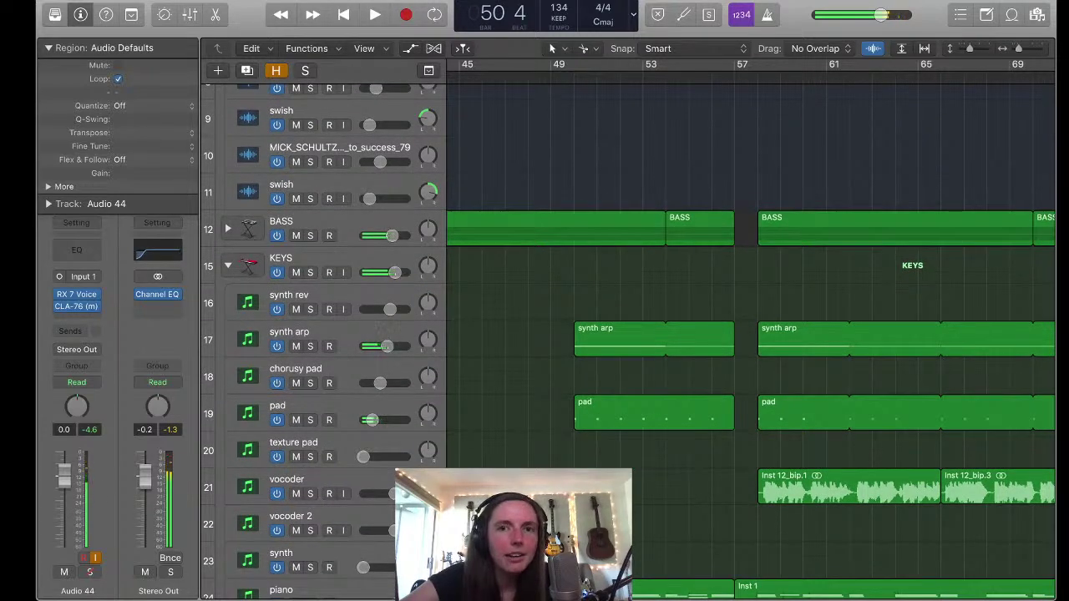
Audition the pad and synth arp tracks one at a time by soloing each during playback, and unsolo them
key("s")
key("space")
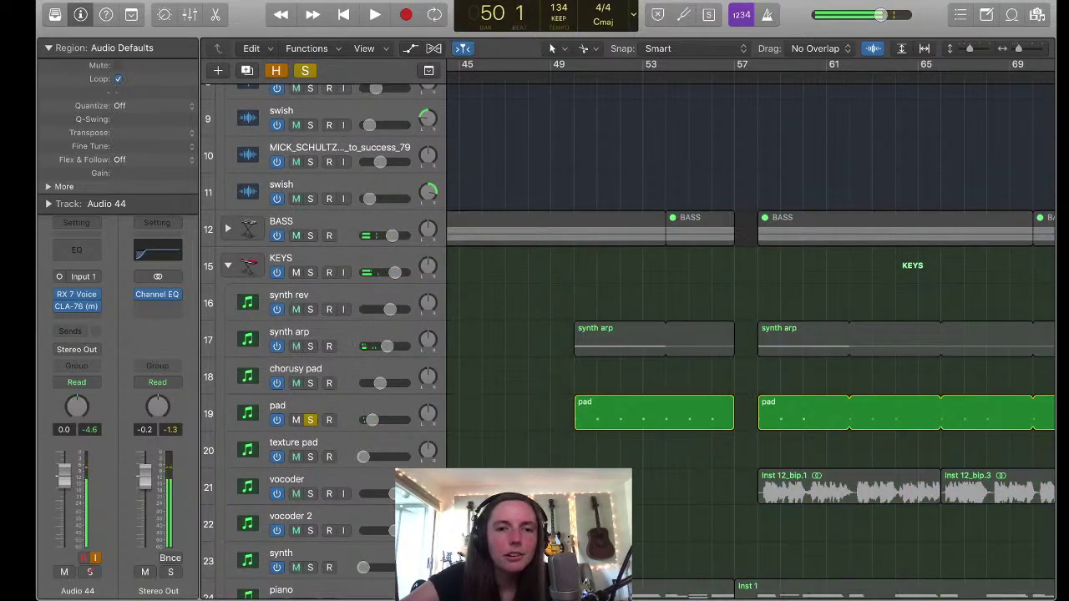
key("s")
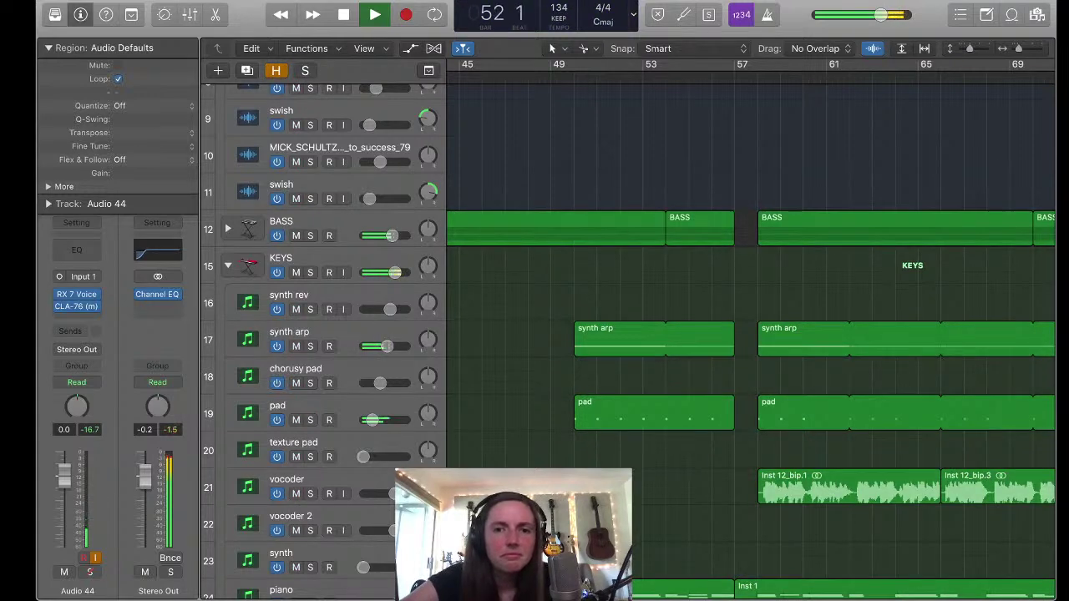
key("s")
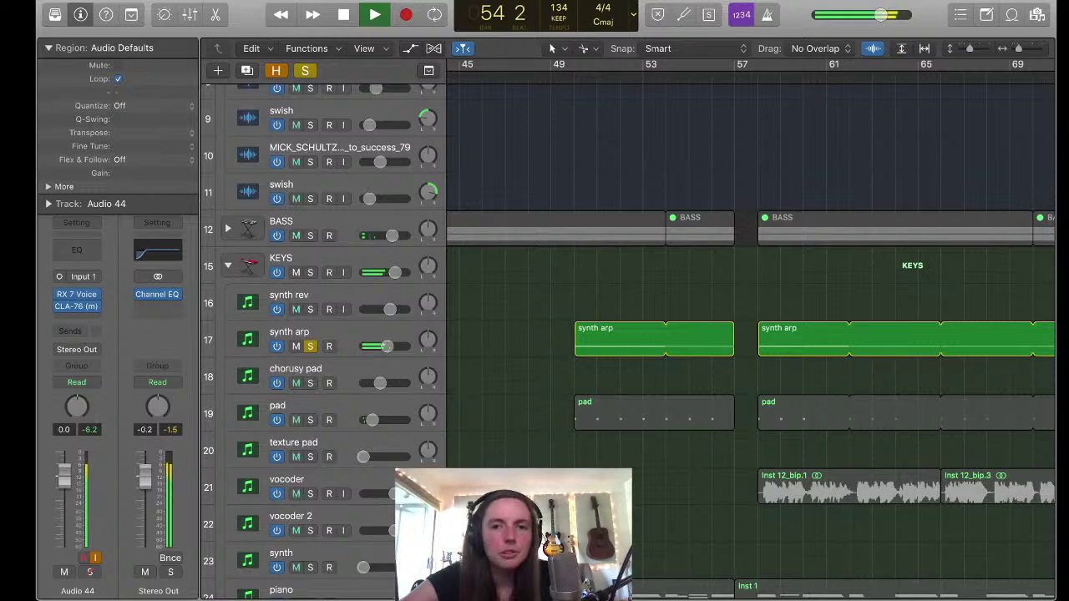
key("s")
Review the tracks while playing on into the section at bar 58, expand the BASS stack and stop playback
scroll(627, 334, "down", 15)
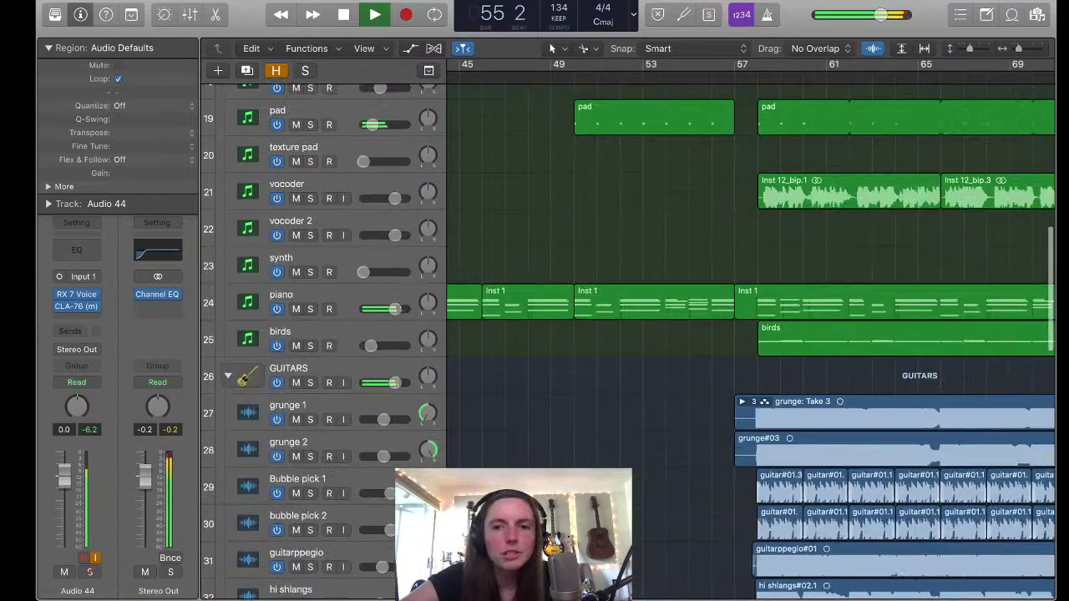
scroll(626, 334, "up", 15)
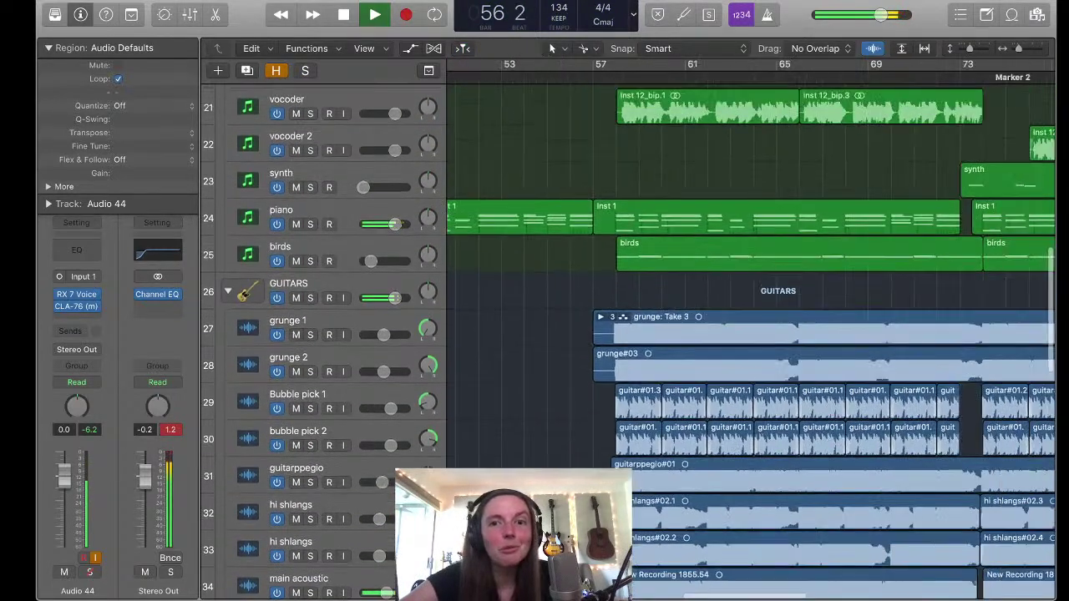
scroll(626, 334, "up", 3)
scroll(627, 334, "down", 1)
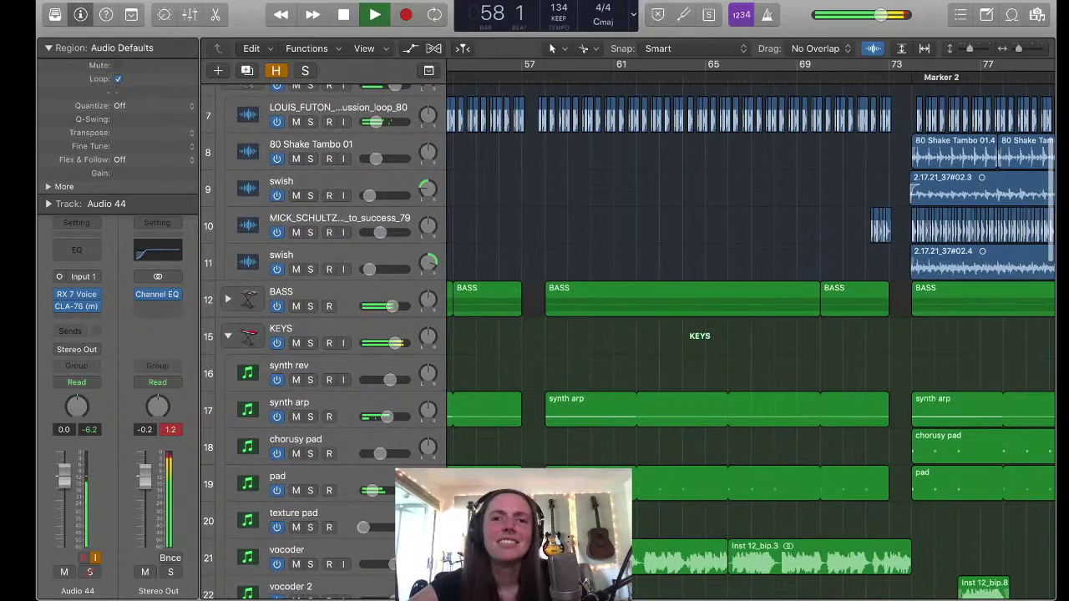
scroll(626, 334, "up", 6)
scroll(627, 334, "down", 3)
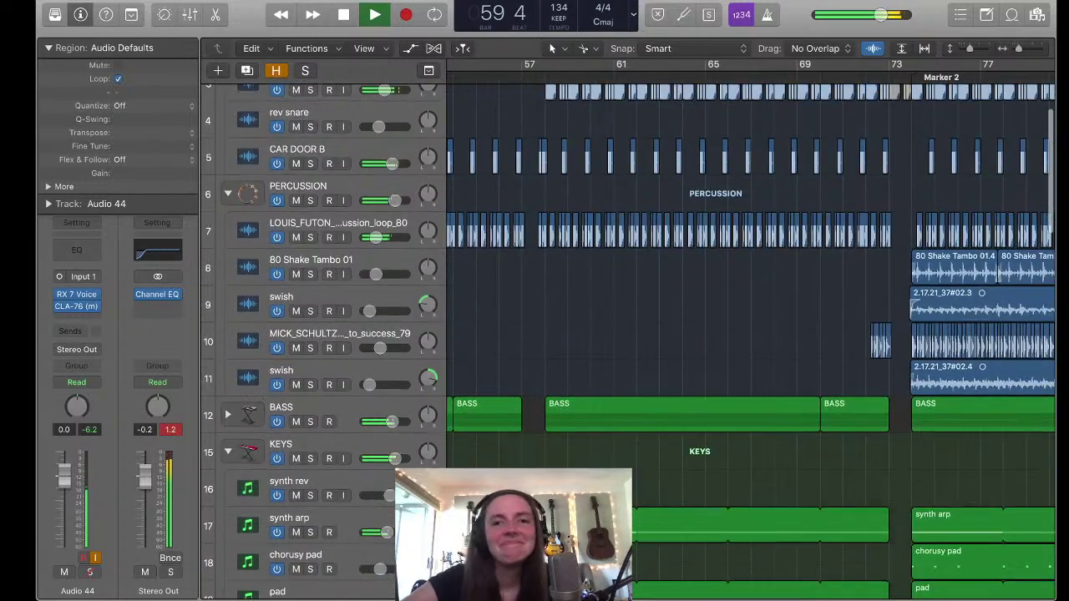
scroll(627, 334, "down", 6)
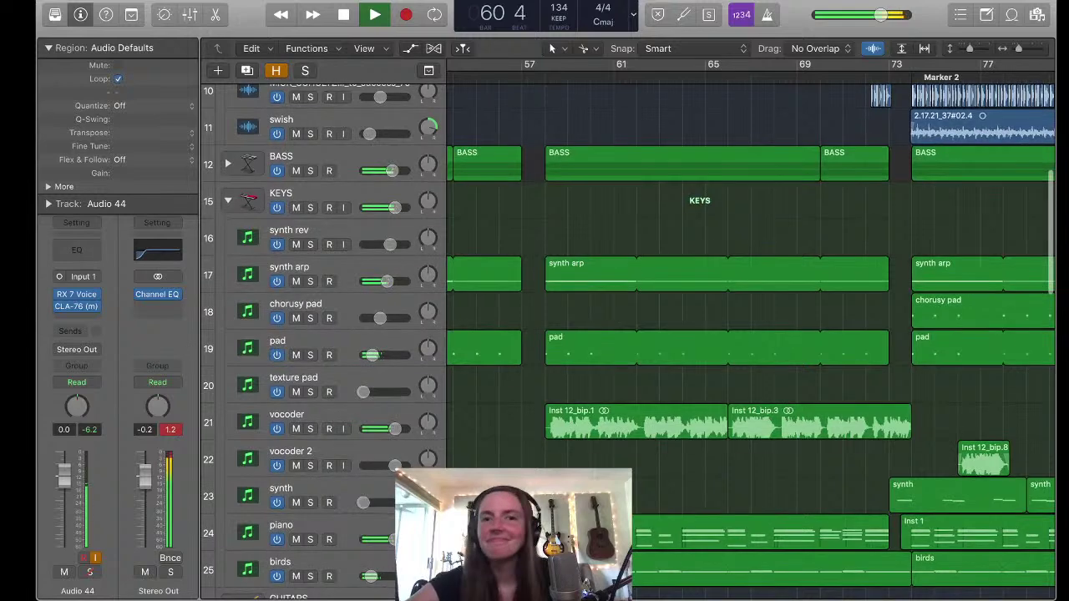
left_click(227, 164)
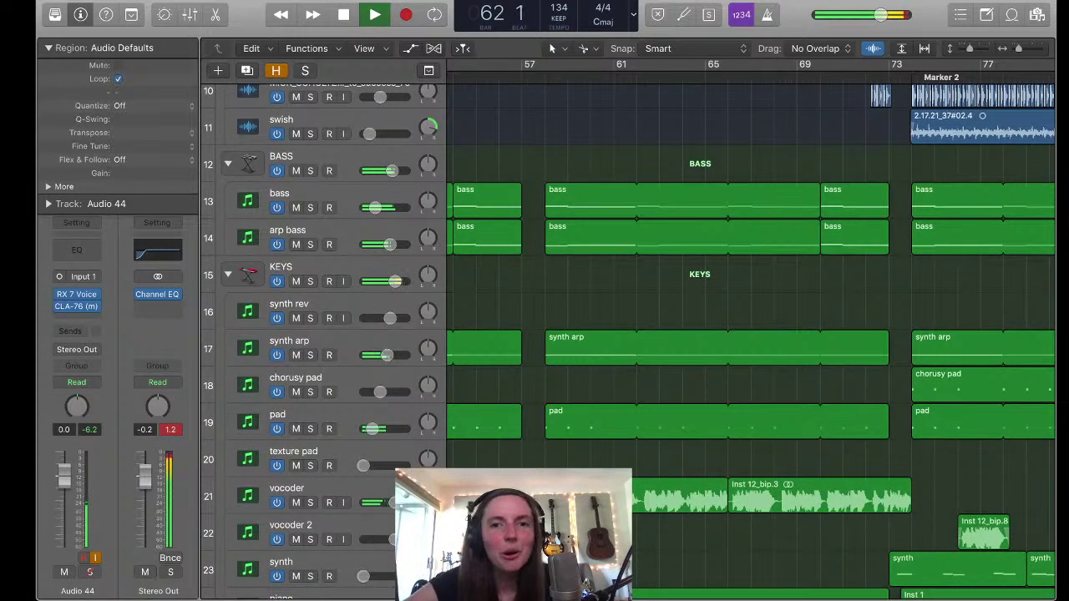
key("space")
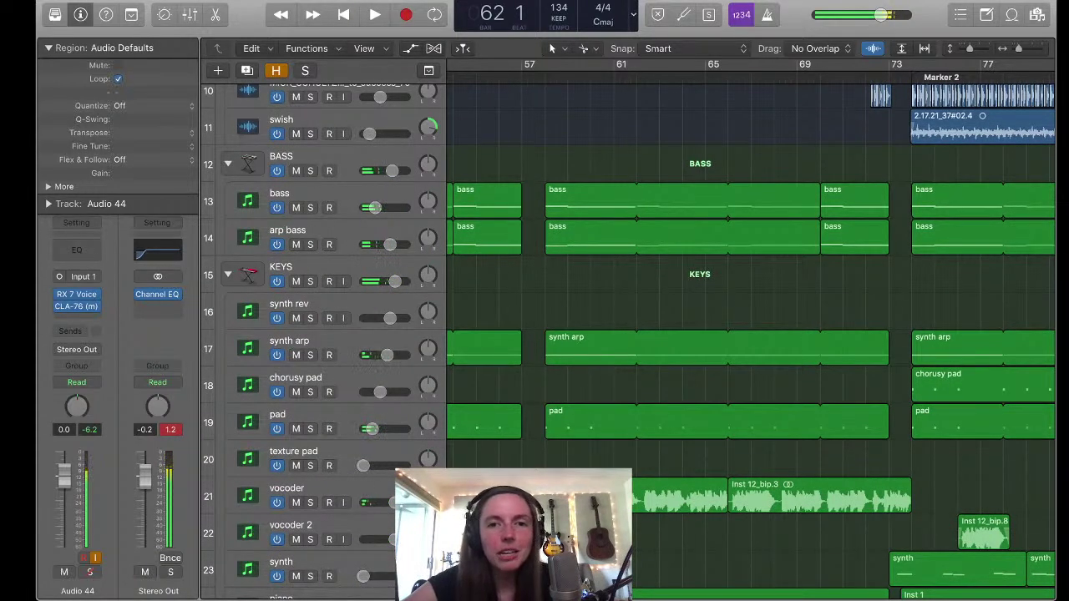
Solo the arp bass track and play the start of its first region around bar 38
scroll(751, 334, "left", 10)
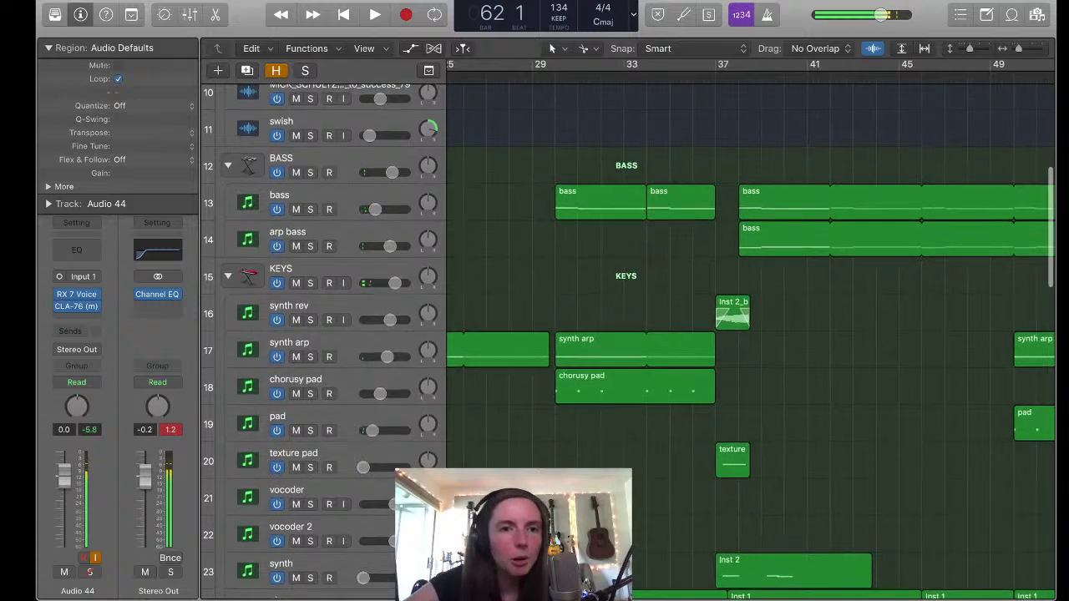
scroll(752, 334, "right", 2)
left_click(309, 246)
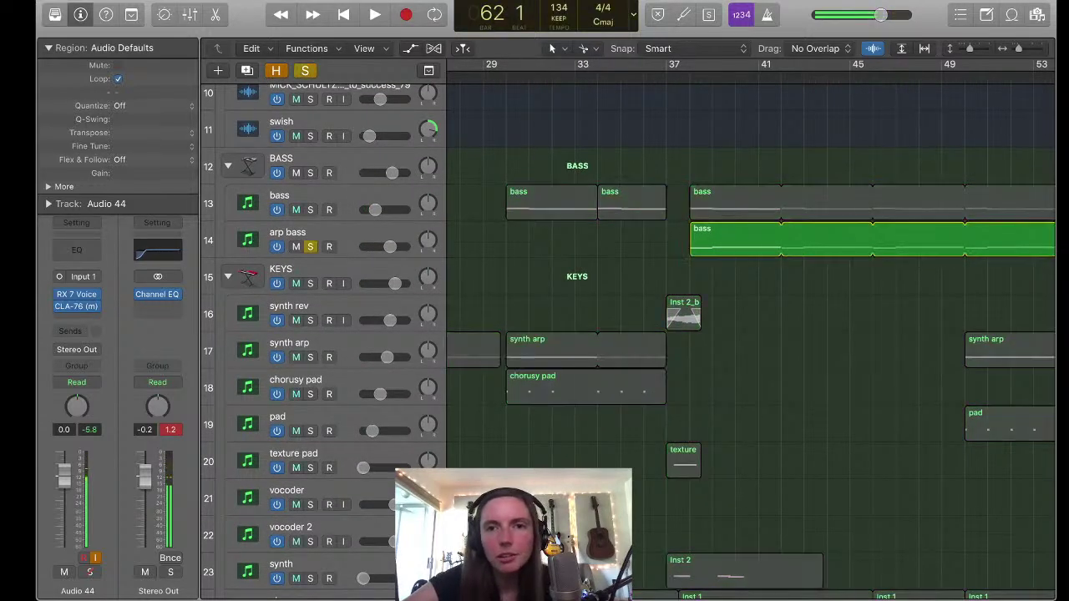
scroll(752, 334, "up", 5)
scroll(752, 334, "down", 3)
scroll(752, 334, "down", 5)
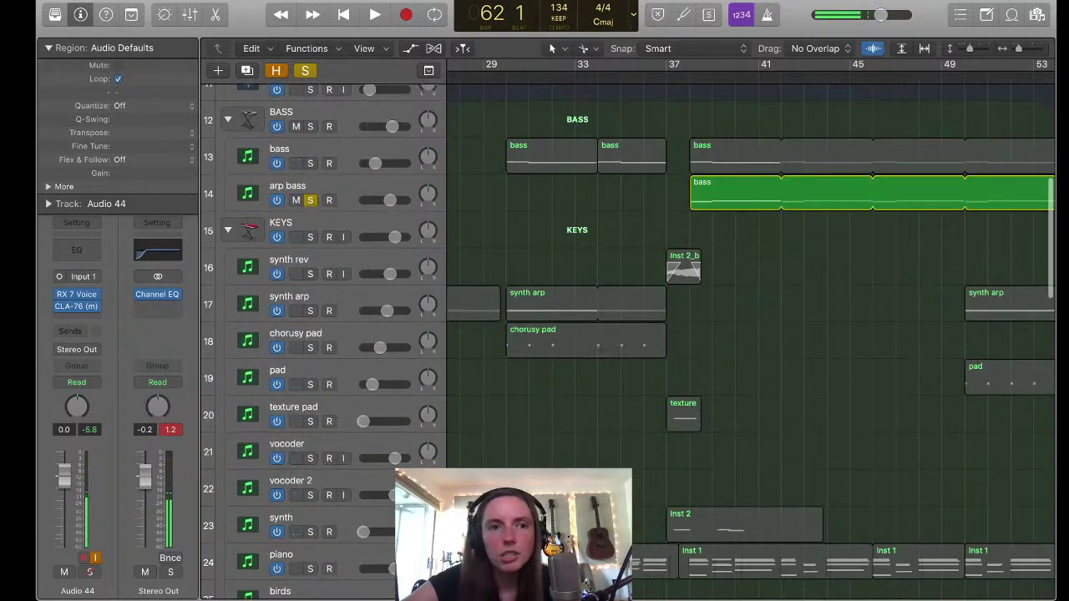
key("space")
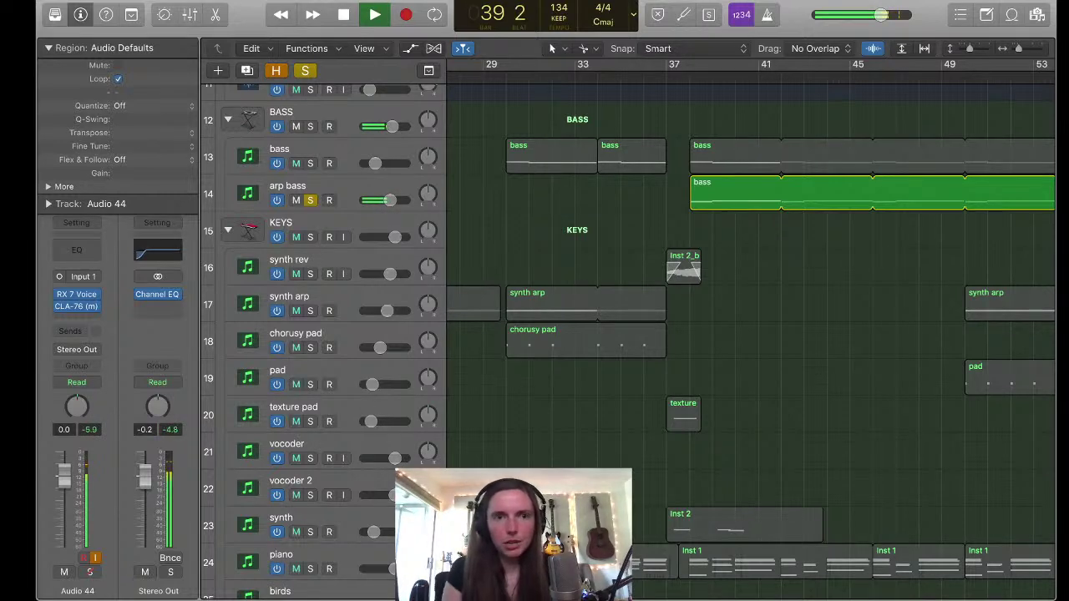
key("space")
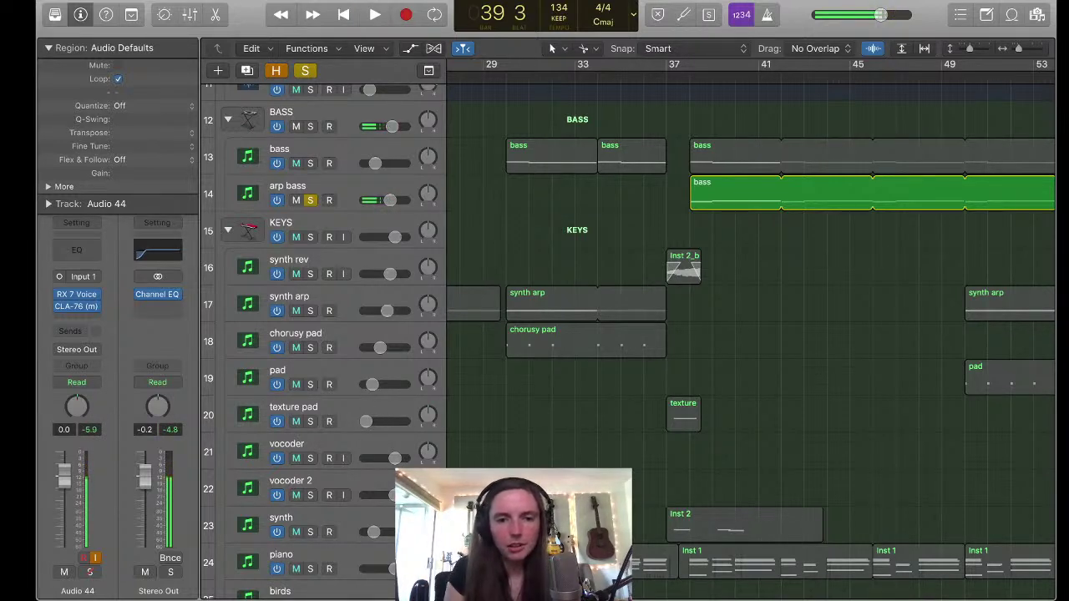
Examine the arp bass channel's arpeggiator, instrument and effects in the mixer, and return to the arrangement
key("x")
scroll(627, 350, "right", 5)
scroll(626, 351, "right", 4)
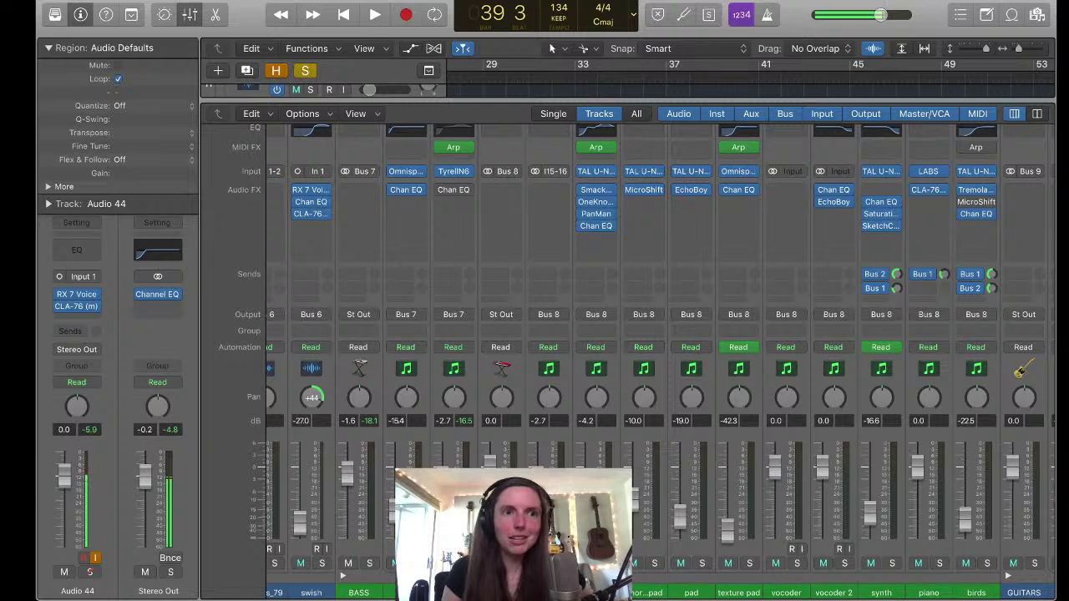
key("ctrl+m")
key("x")
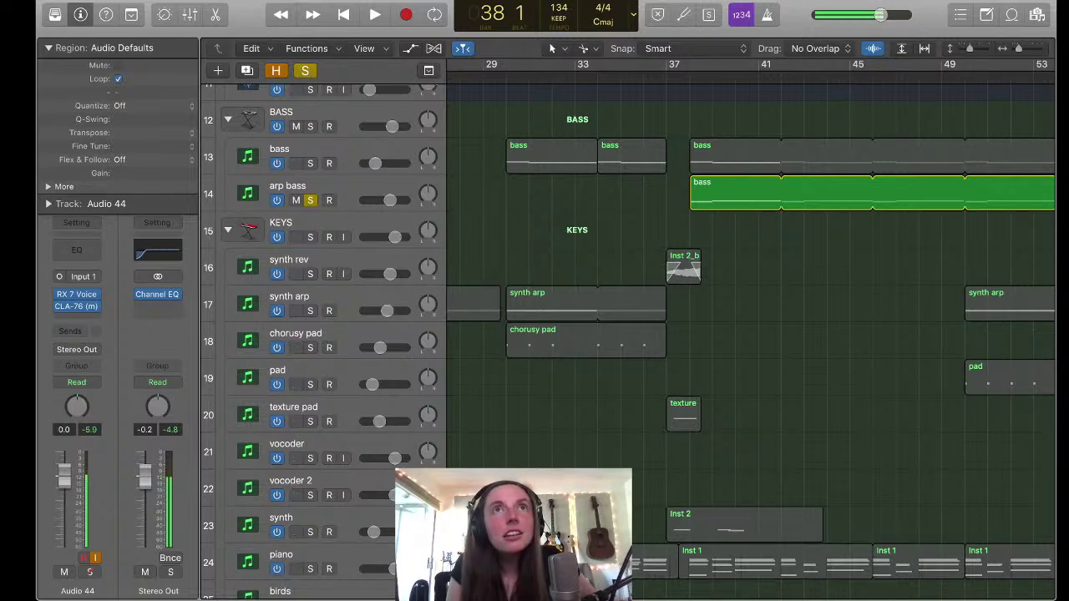
Play the soloed arp bass from bar 38, add the bass track to the solo and stop playback
key("space")
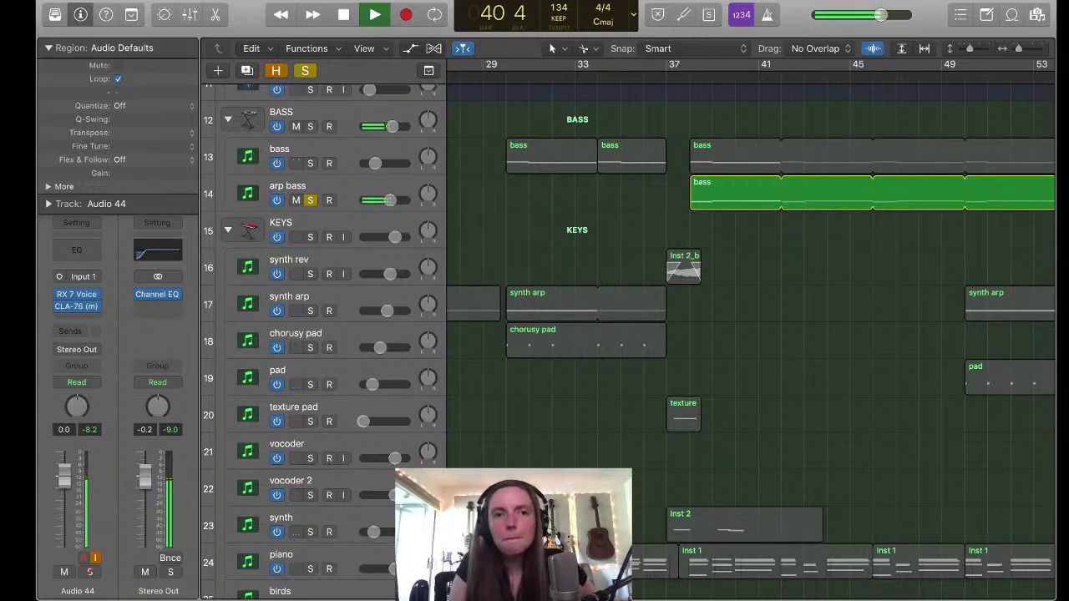
left_click(311, 164)
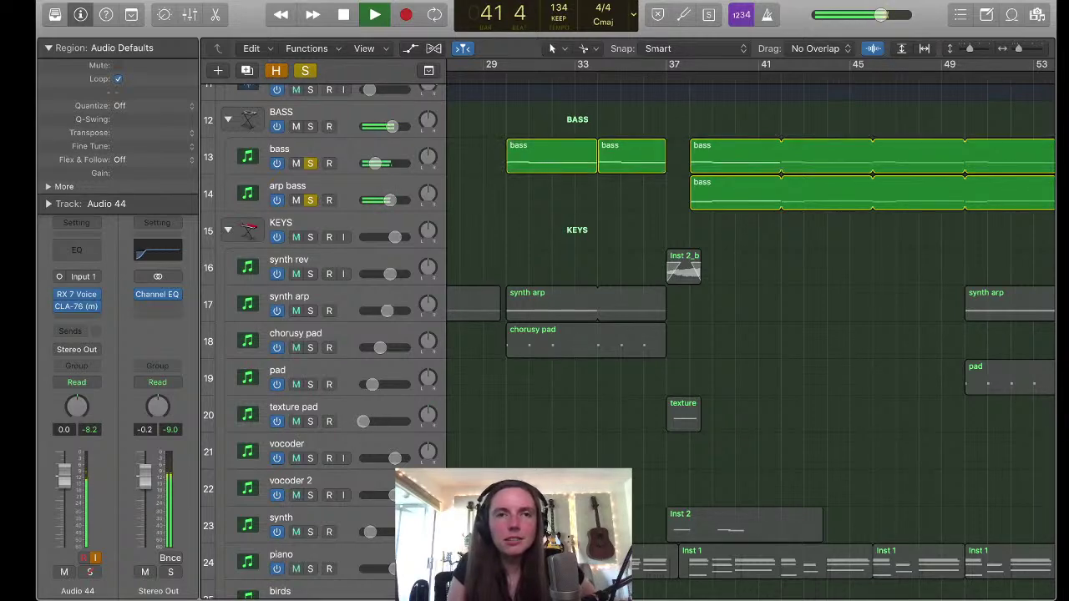
scroll(752, 334, "right", 2)
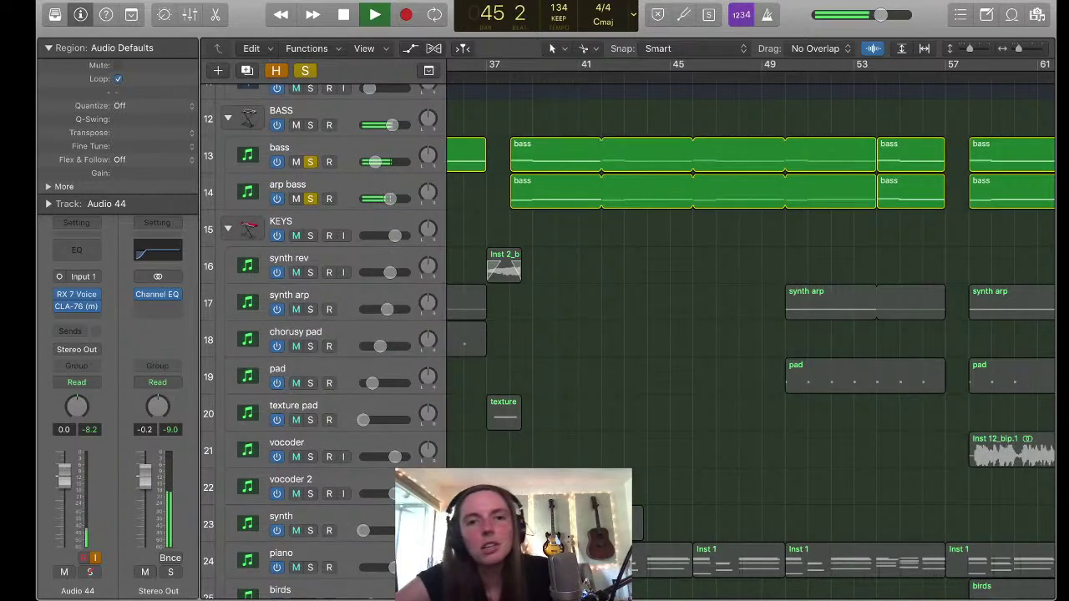
key("space")
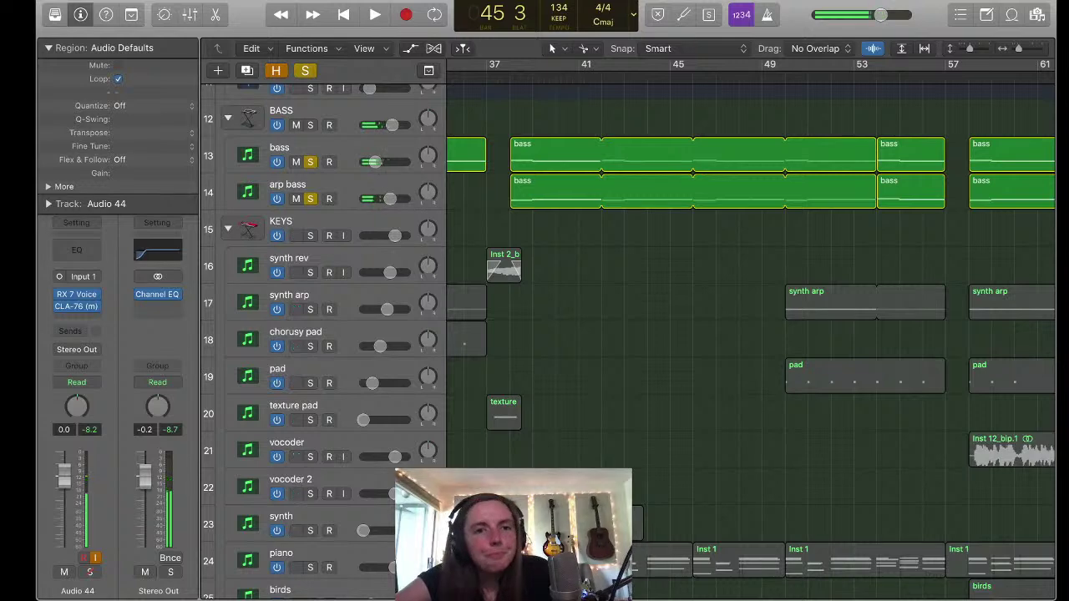
Clear the bass solos, solo the JVIEWS_hollow_tree_raw_134 drum track and place the playhead just before bar 58
key("ctrl+s")
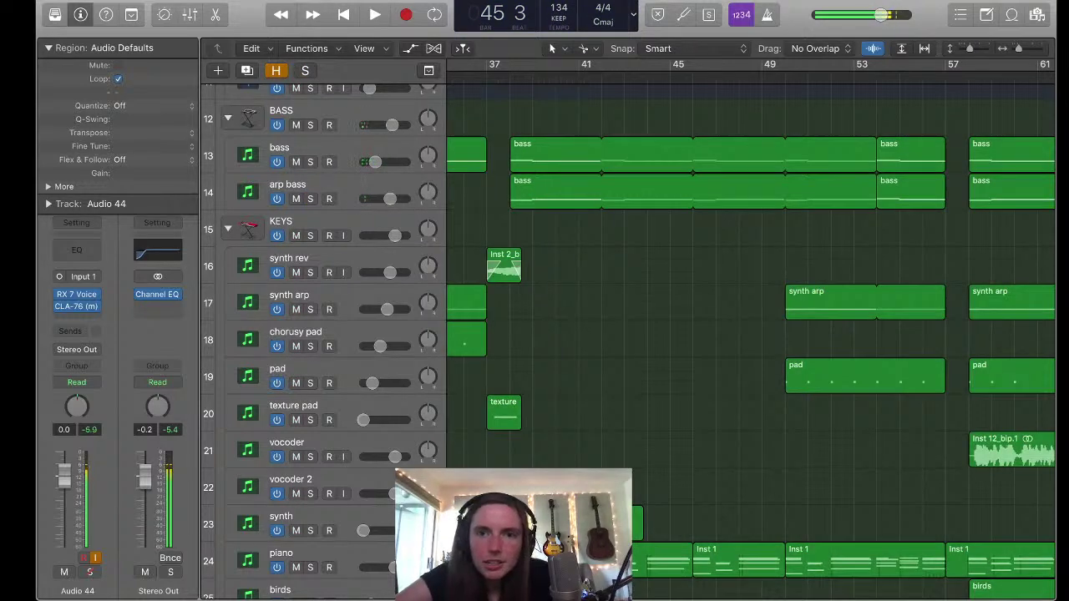
scroll(751, 334, "right", 10)
scroll(751, 334, "up", 10)
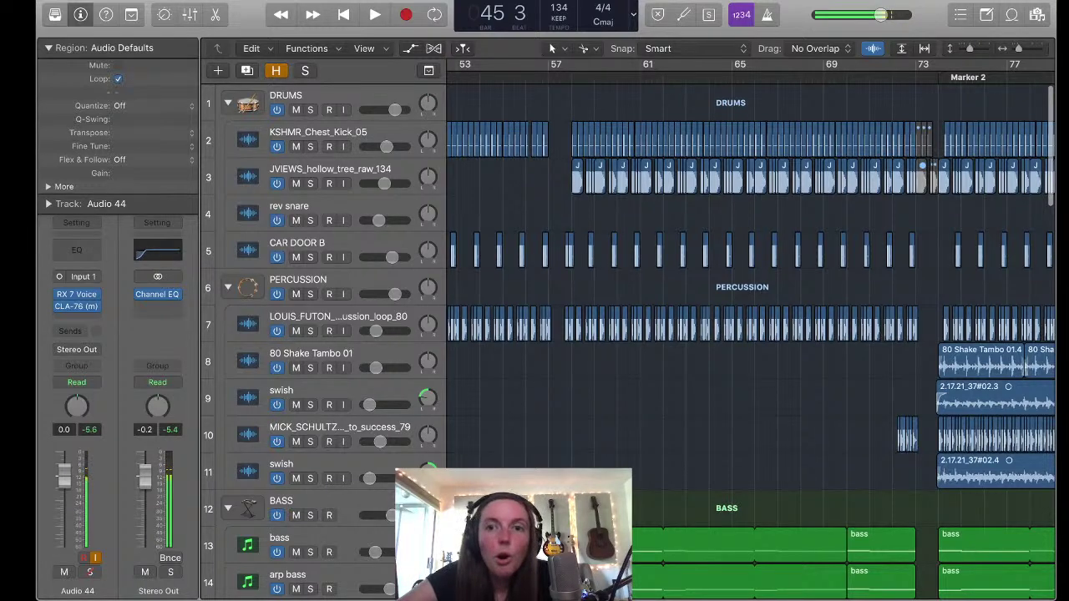
scroll(751, 334, "up", 5)
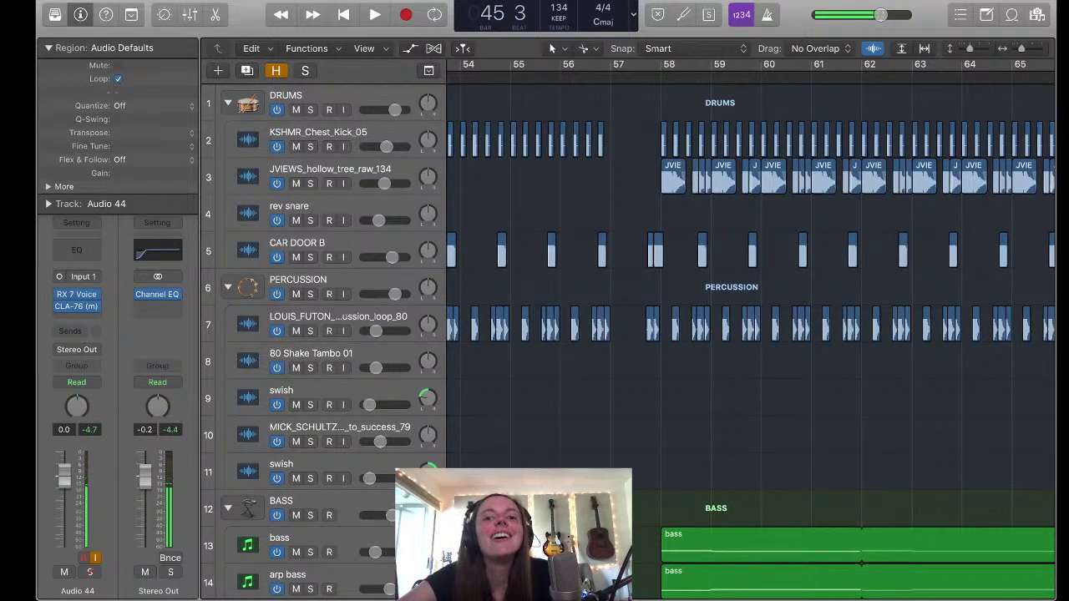
key("s")
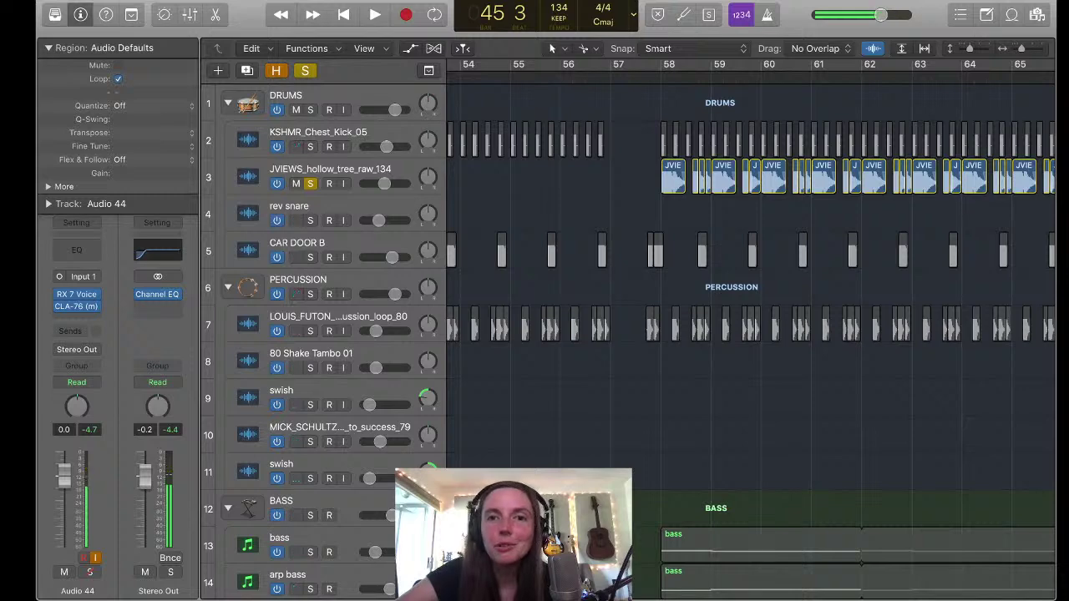
left_click(640, 77)
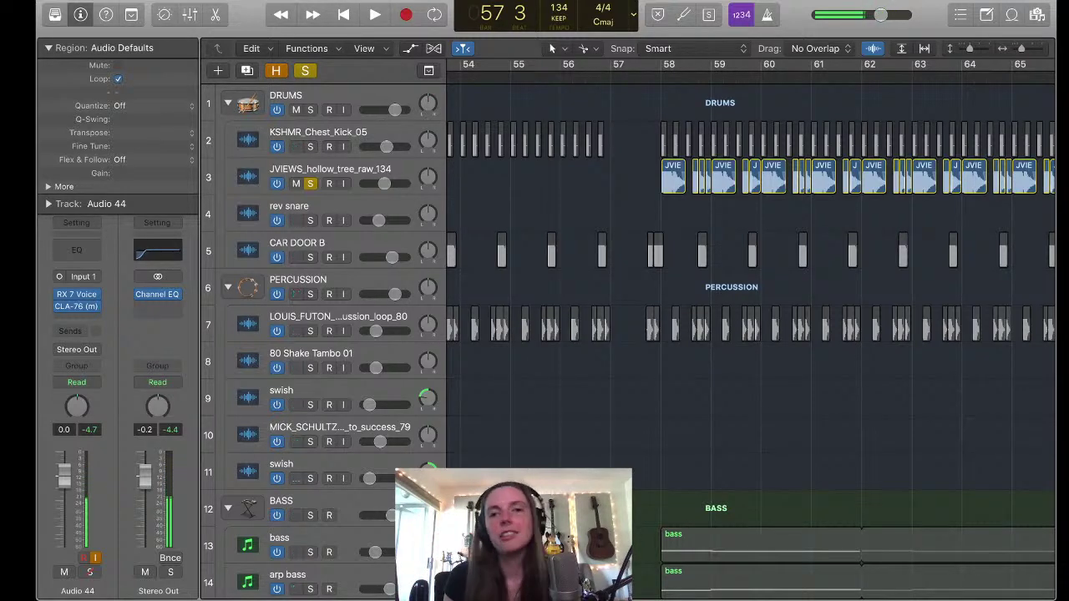
Examine the soloed hollow tree drum regions up close and play them twice from just before bar 58
key("super+Right")
key("super+Right")
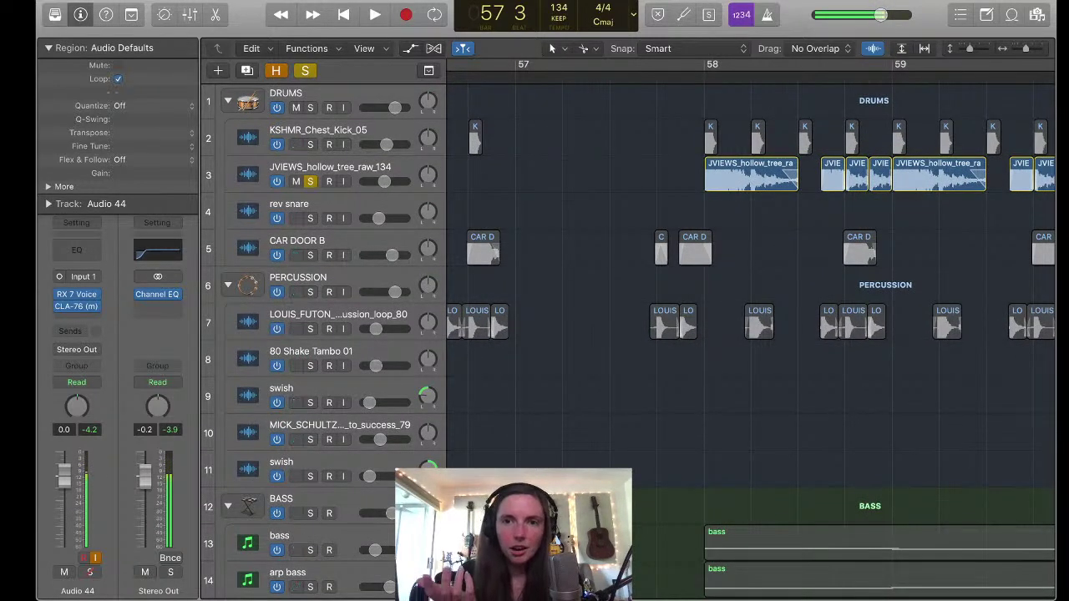
key("super+Right")
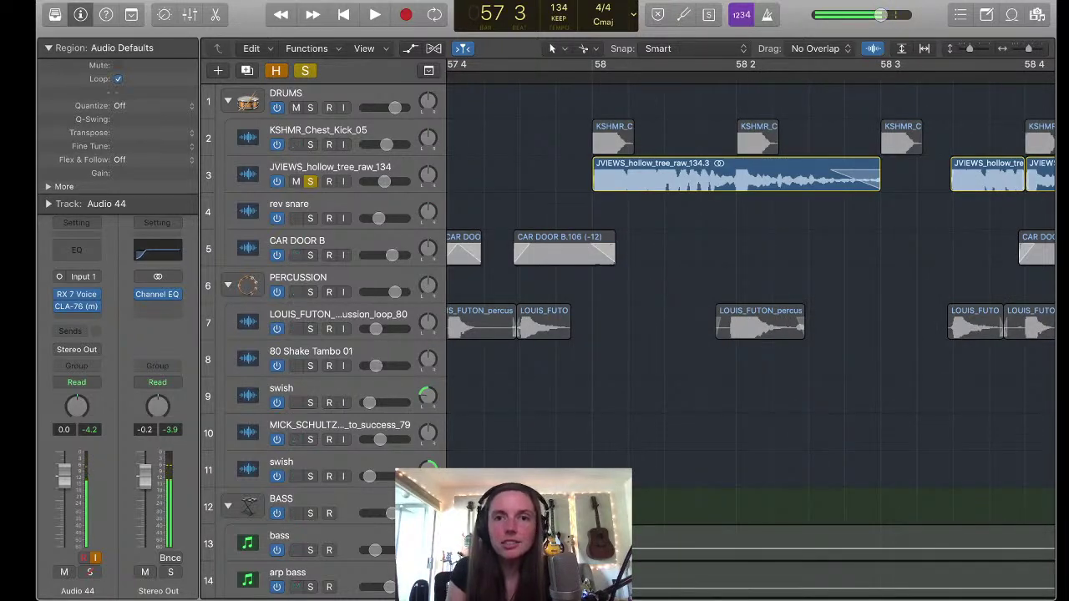
key("space")
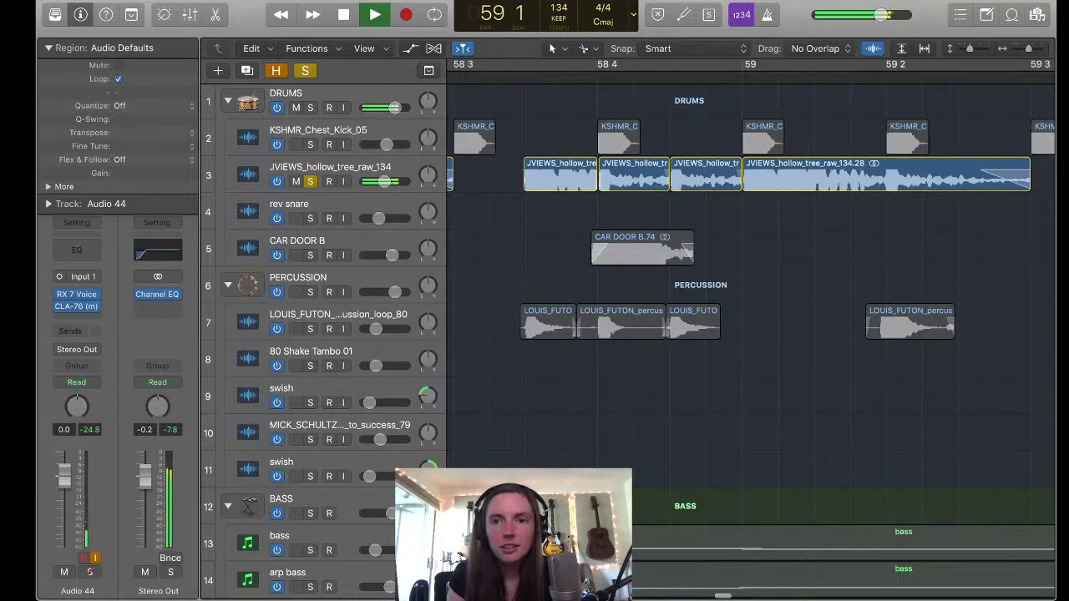
key("super+Left")
key("super+Left")
key("super+Left")
key("space")
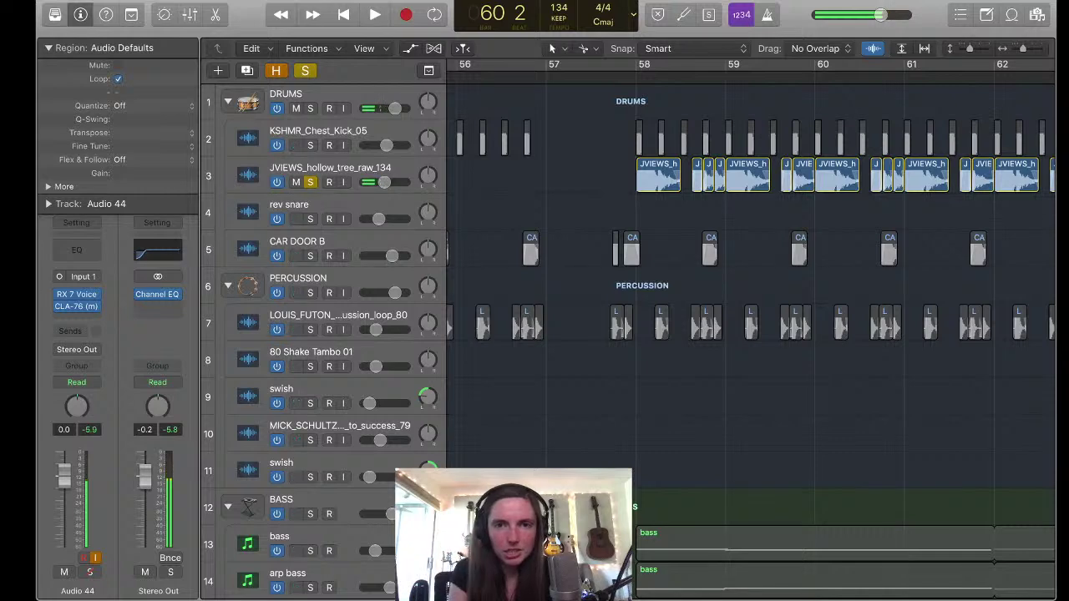
left_click(625, 77)
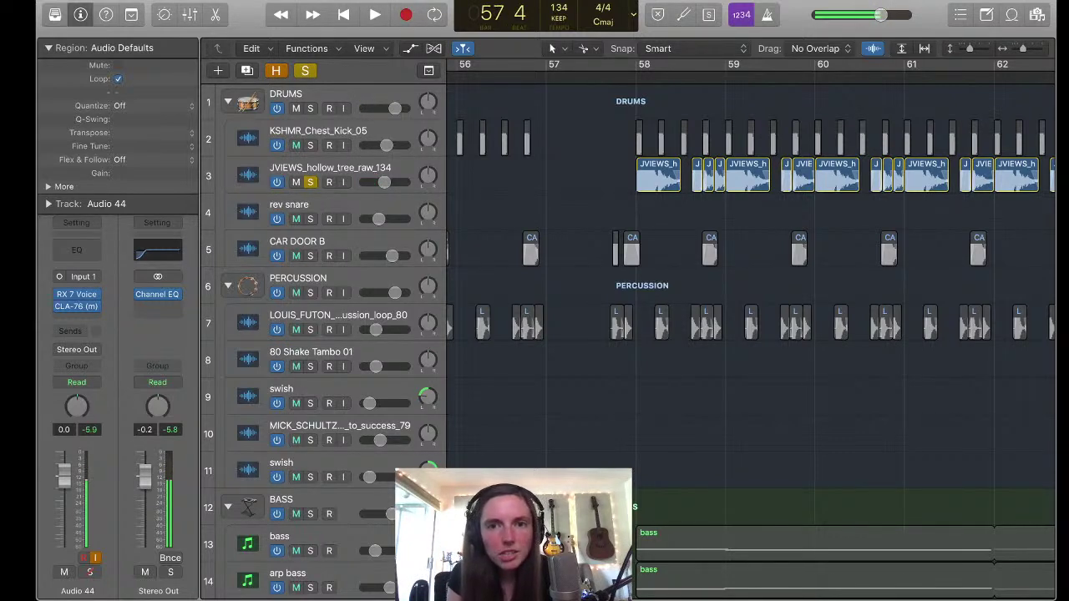
key("space")
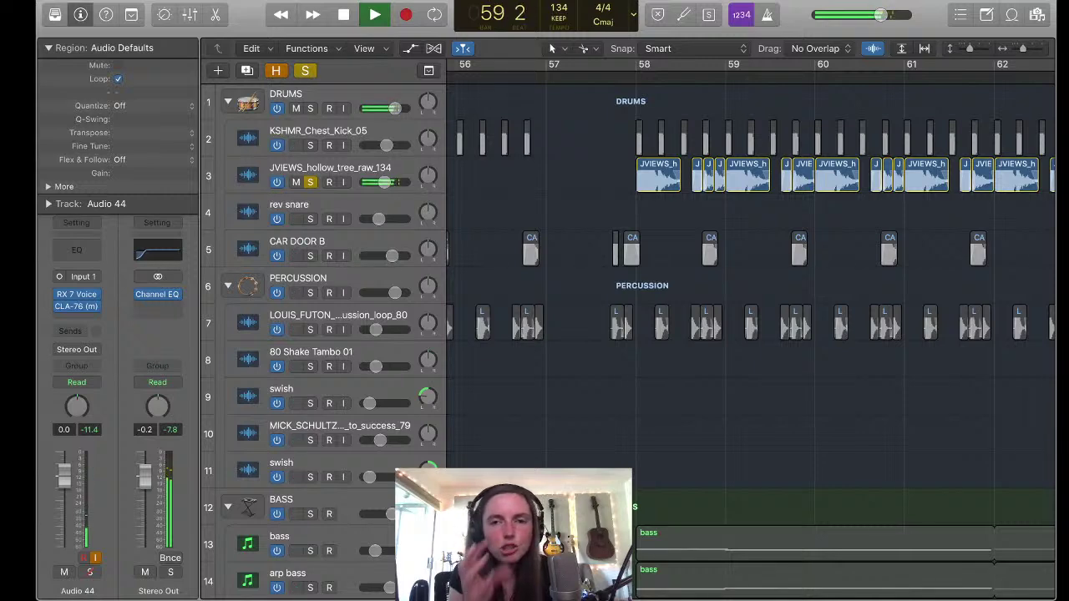
key("space")
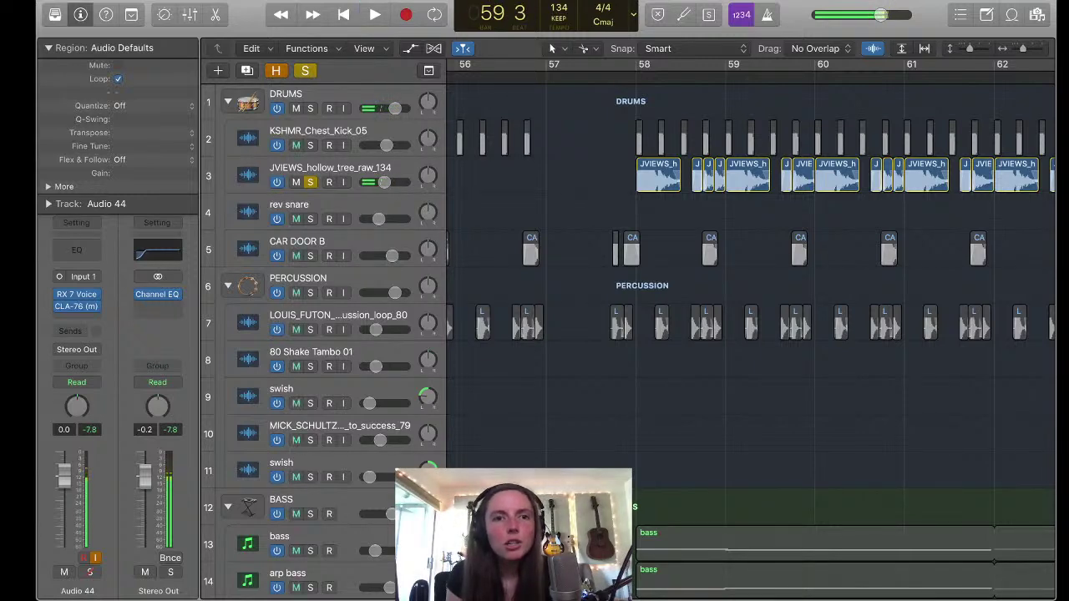
Add the kick, CAR DOOR B and LOUIS_FUTON percussion loop tracks to the solo and play them from bar 58
key("s")
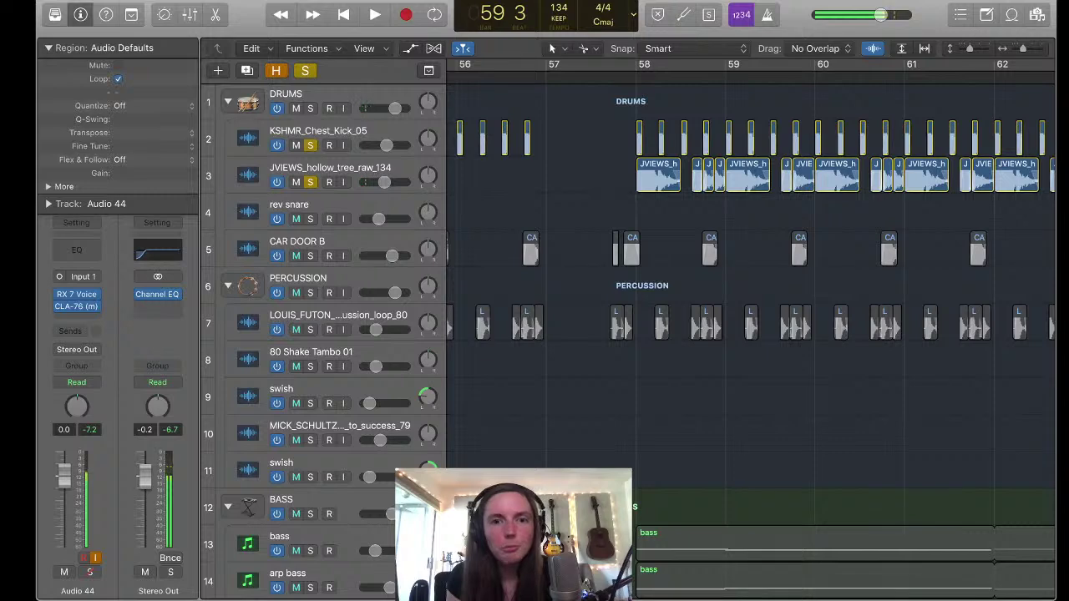
left_click(310, 256)
left_click(310, 329)
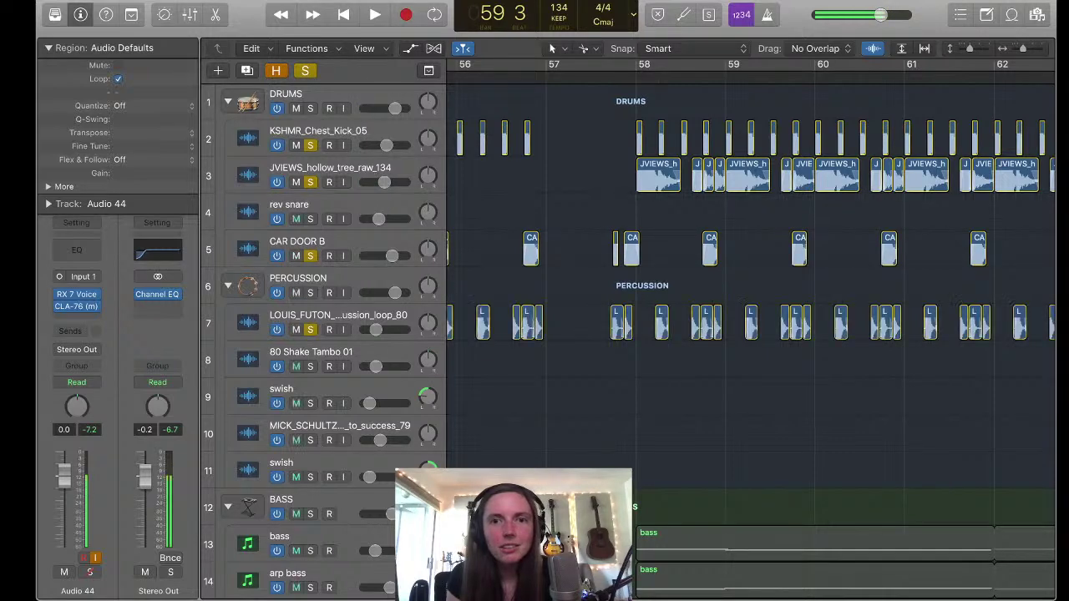
key("space")
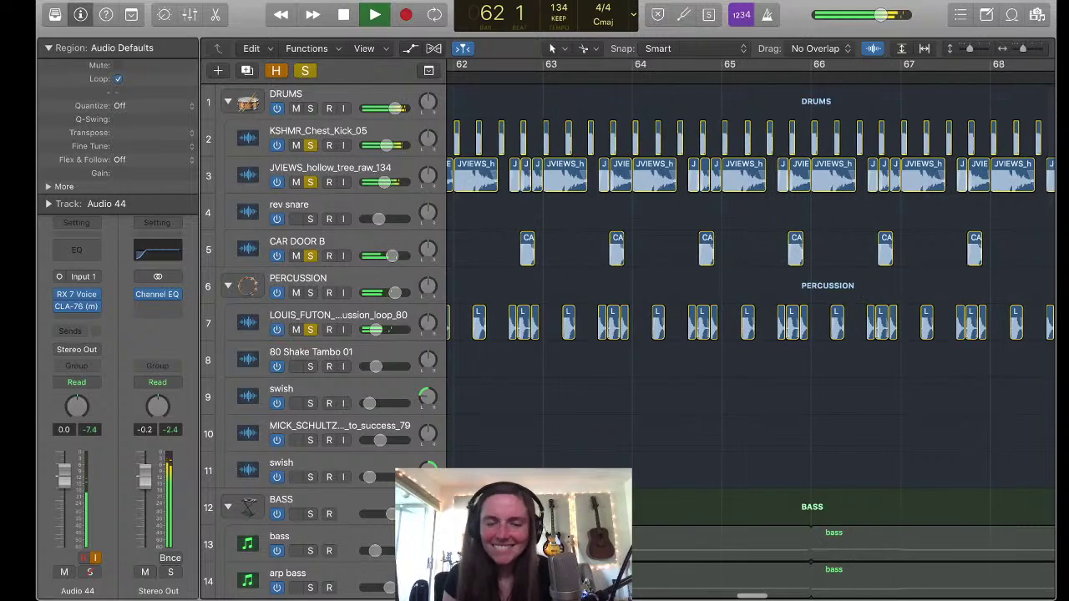
key("space")
Add the BASS stack to the solo and start playing the section again from bar 58
scroll(752, 334, "left", 5)
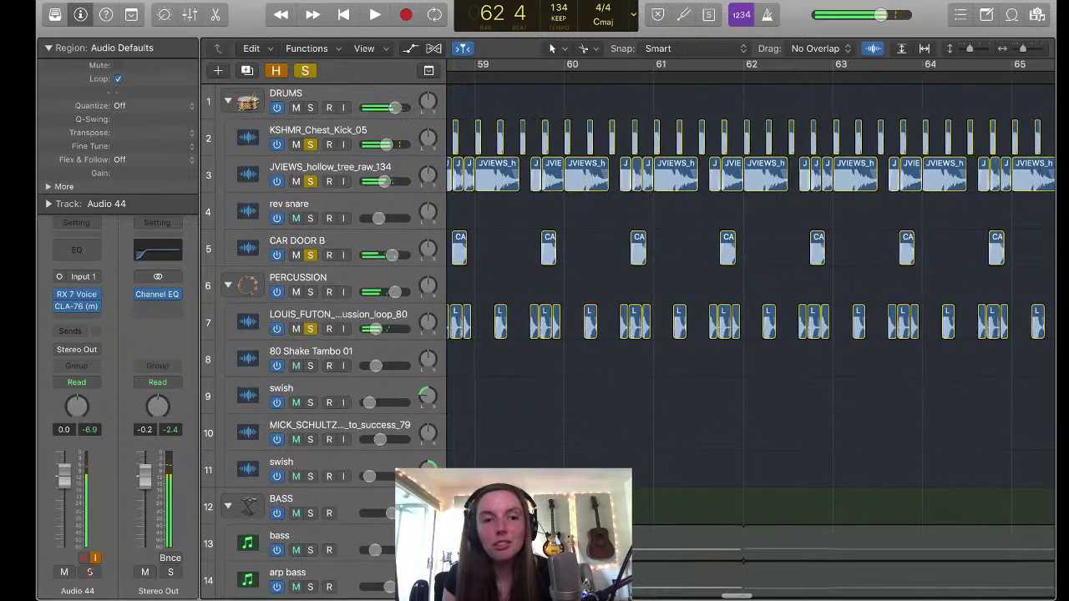
scroll(751, 334, "down", 2)
key("s")
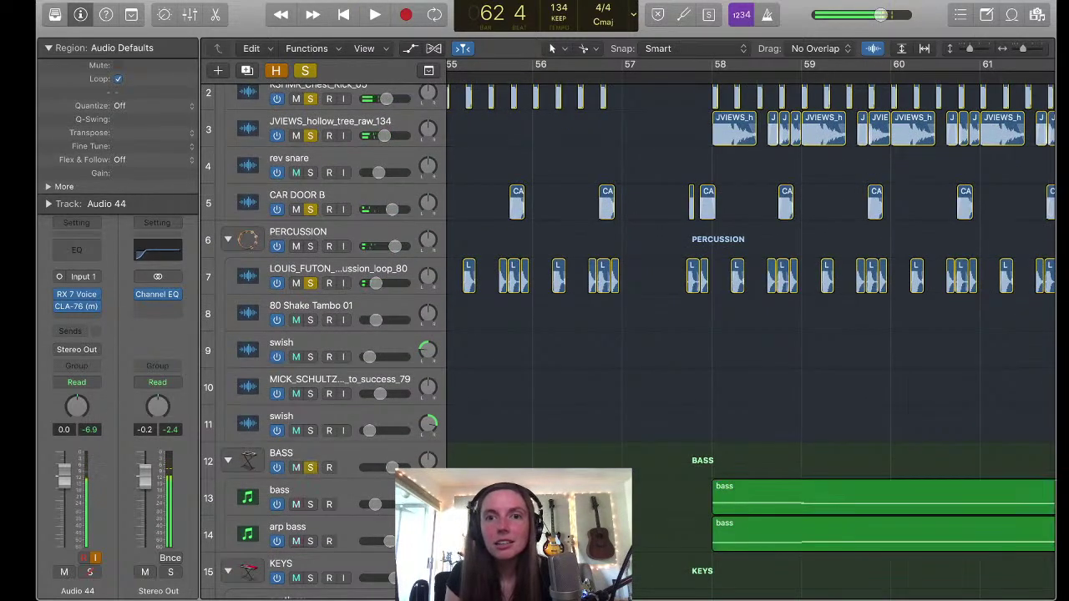
key("space")
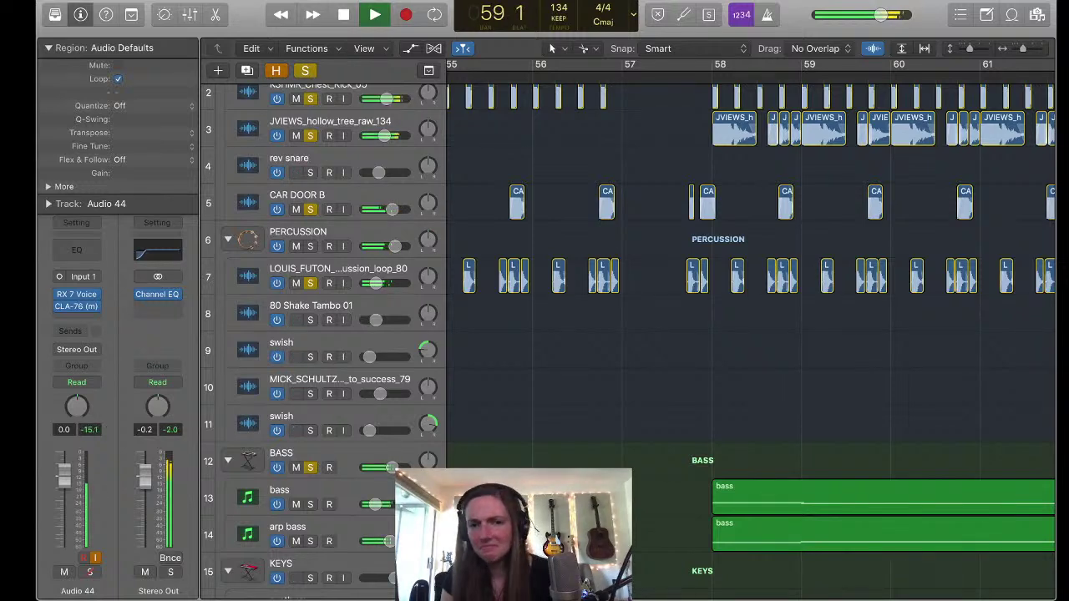
Add the synth arp and pad tracks to the solo while the section keeps playing
scroll(752, 334, "down", 5)
scroll(751, 334, "right", 2)
scroll(751, 334, "right", 1)
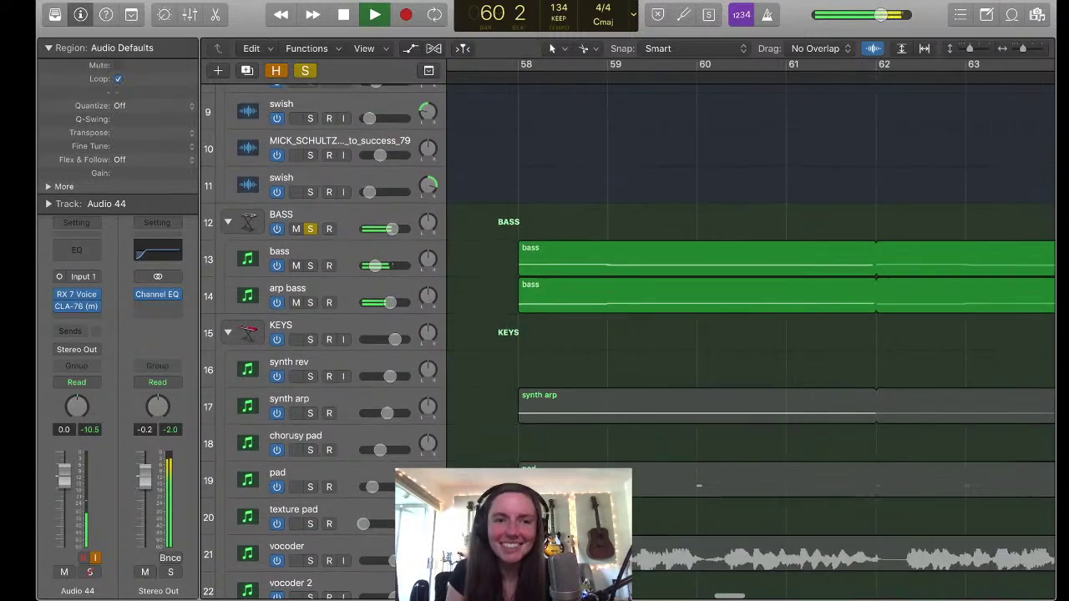
scroll(752, 334, "down", 2)
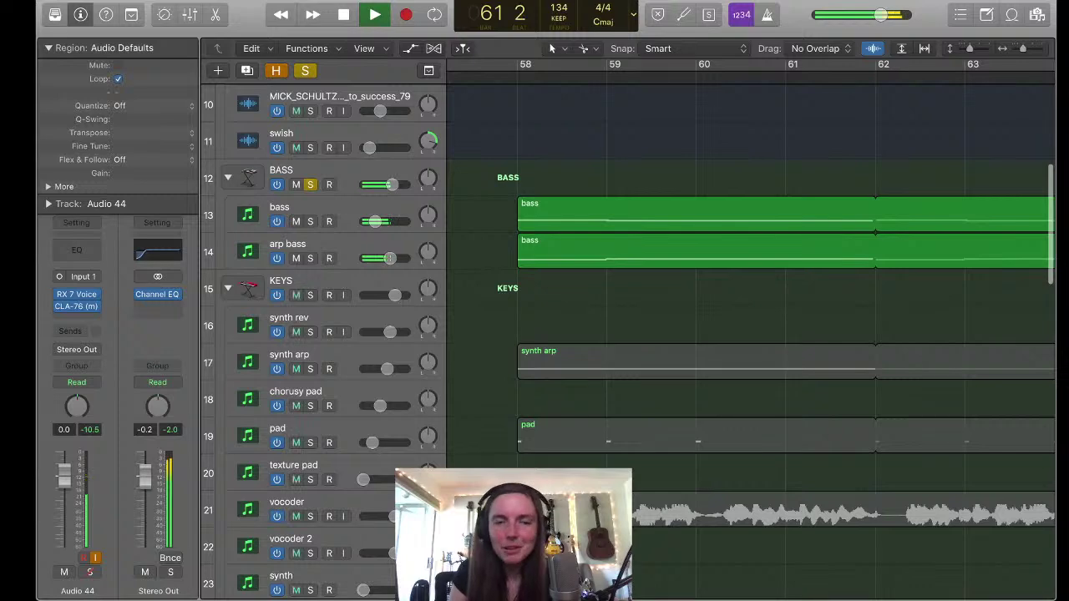
left_click(310, 369)
scroll(752, 334, "down", 1)
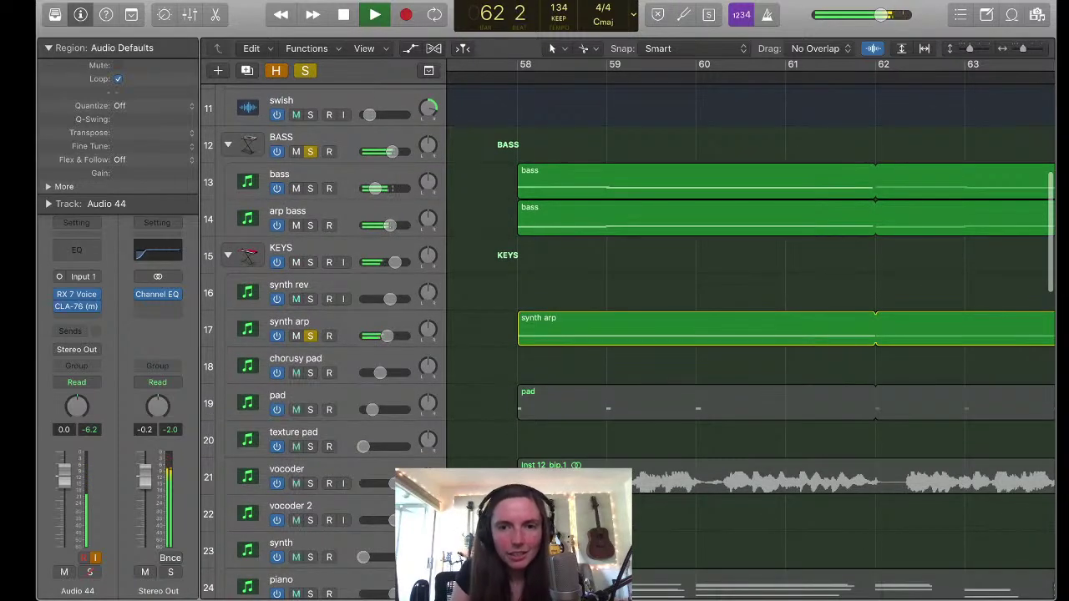
left_click(310, 410)
Add the piano track to the solo, keep playing to around bar 68 and stop playback
scroll(752, 334, "down", 2)
scroll(752, 334, "down", 2)
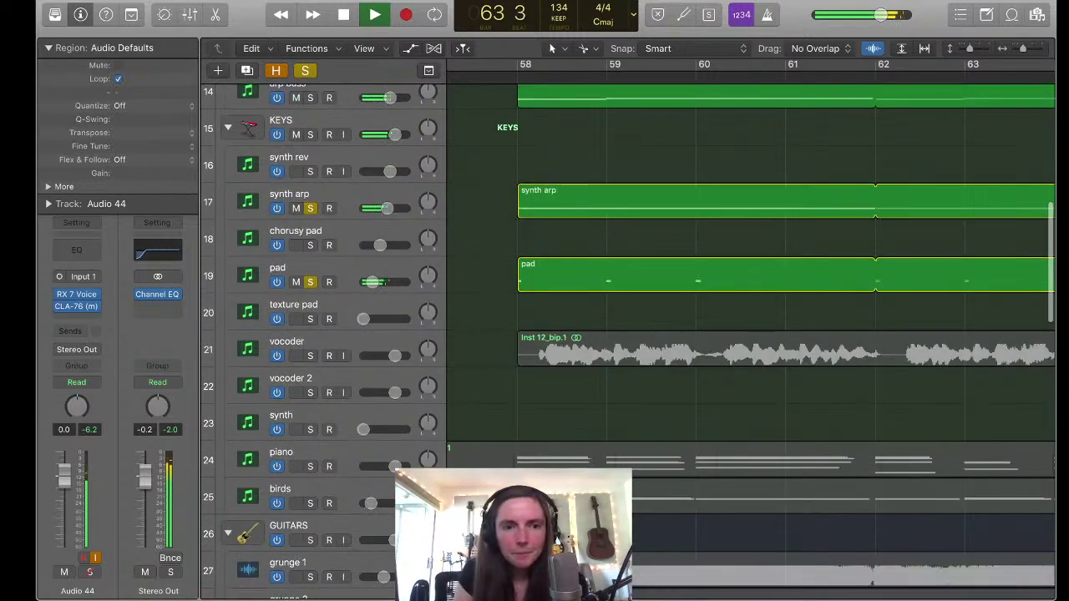
scroll(752, 334, "down", 2)
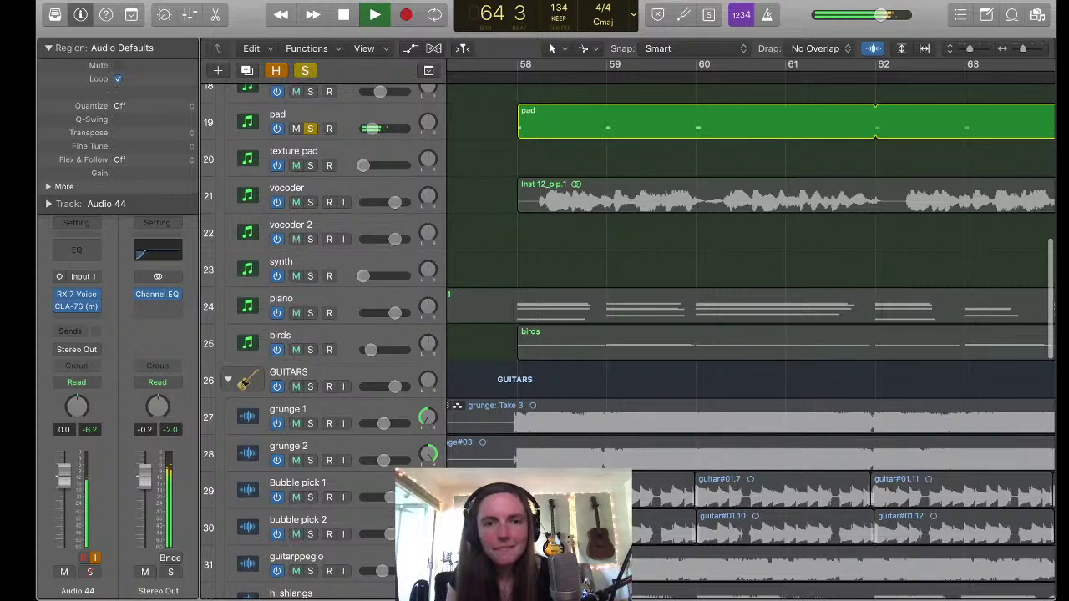
left_click(310, 312)
scroll(751, 334, "down", 1)
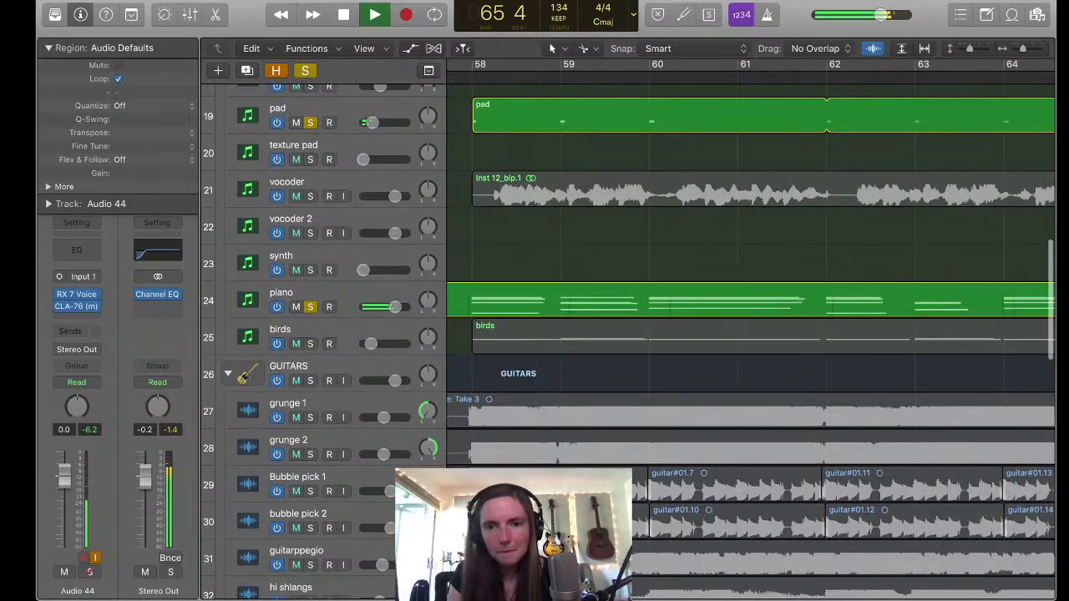
scroll(752, 334, "down", 3)
scroll(752, 334, "down", 3)
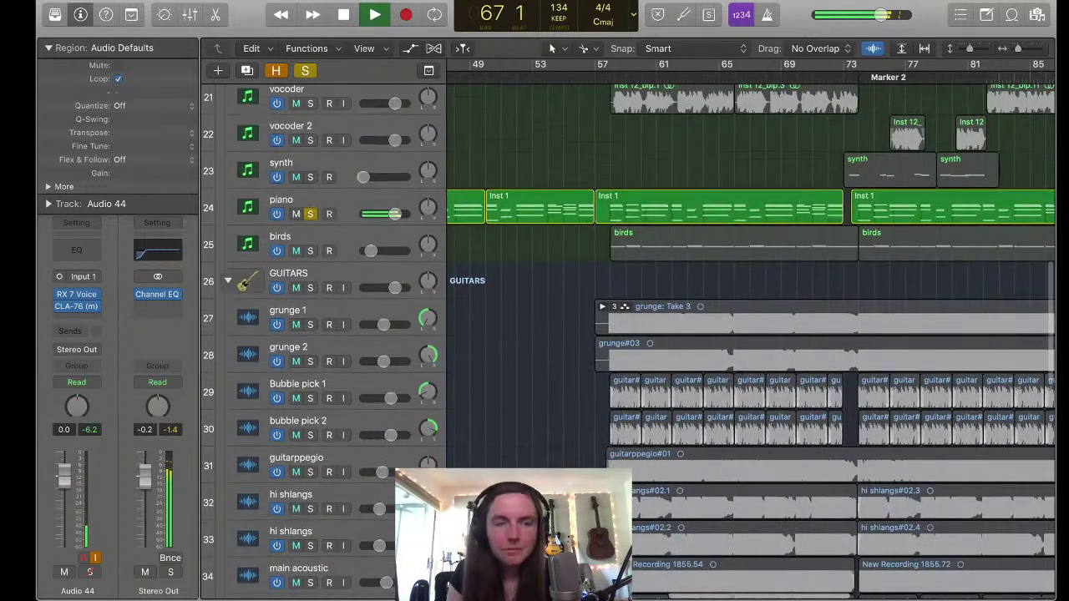
scroll(752, 334, "up", 1)
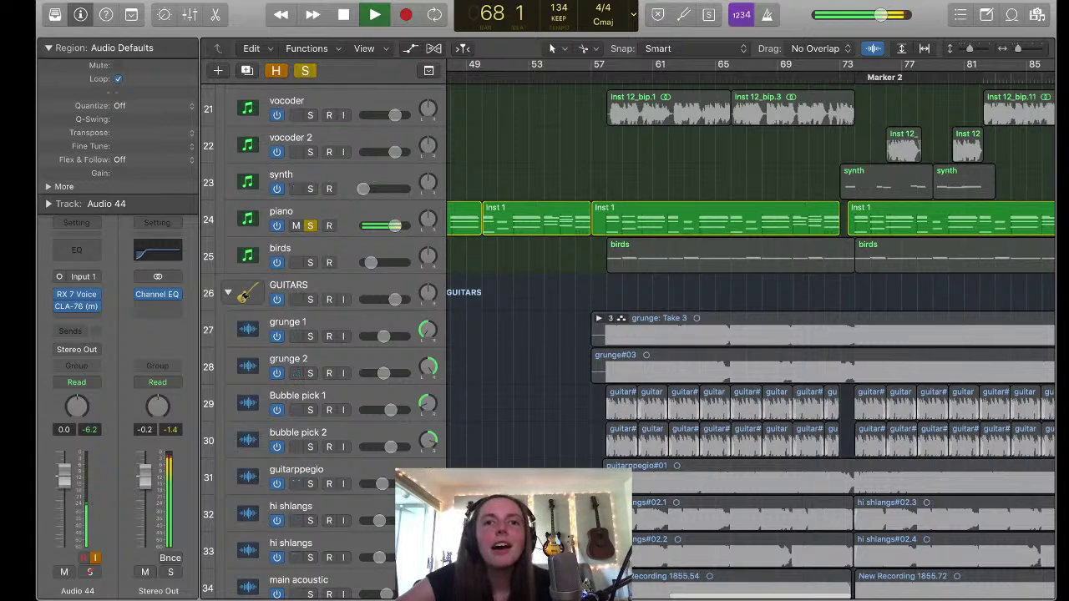
key("space")
Add the vocoder track to the solo, play the section from bar 58 and stop playback
scroll(752, 334, "up", 3)
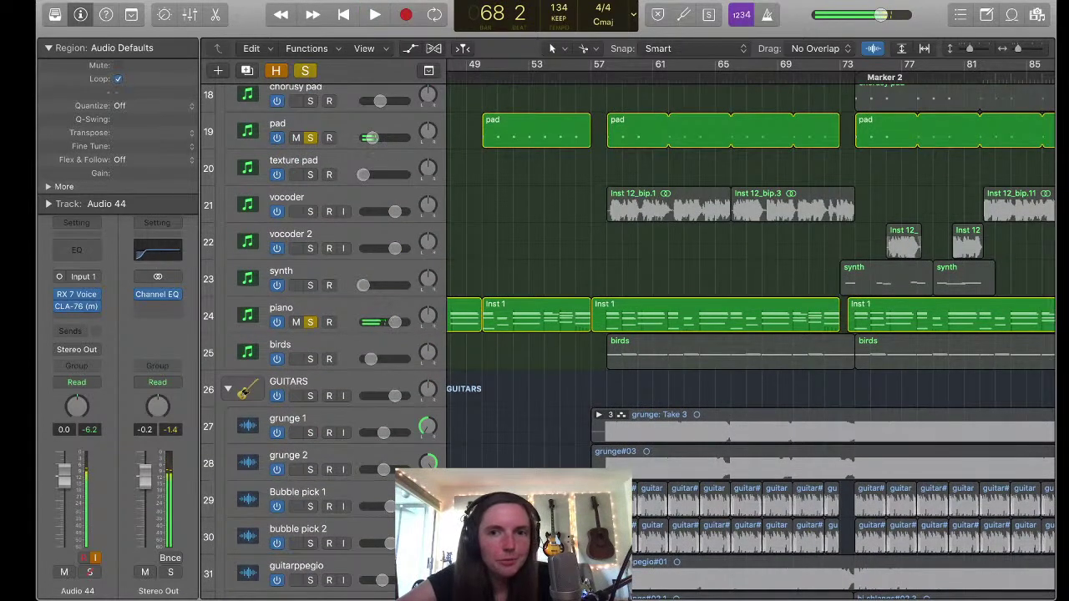
key("s")
key("space")
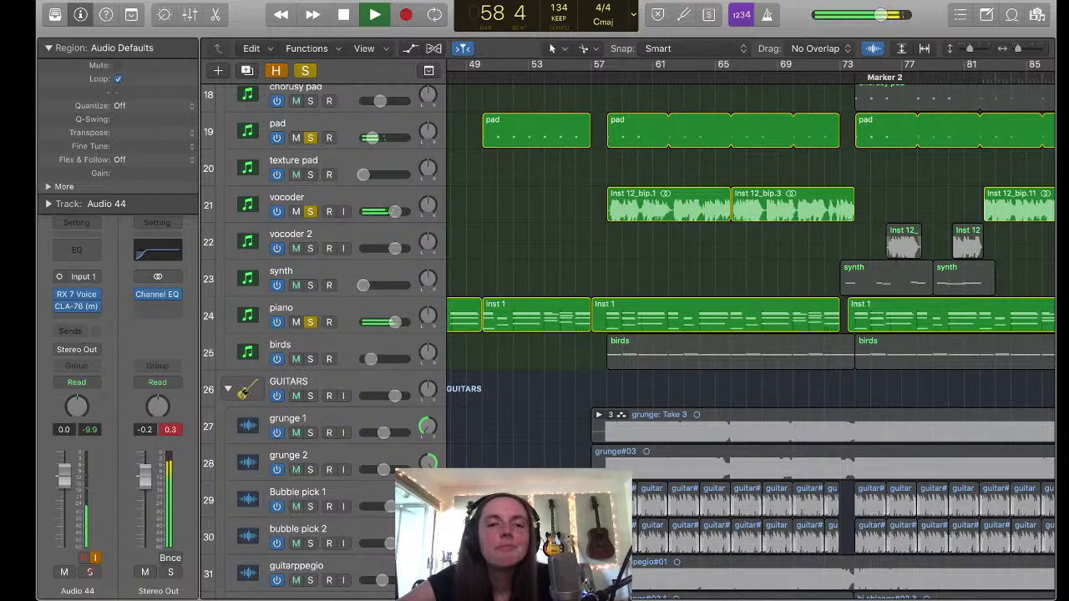
scroll(752, 334, "down", 20)
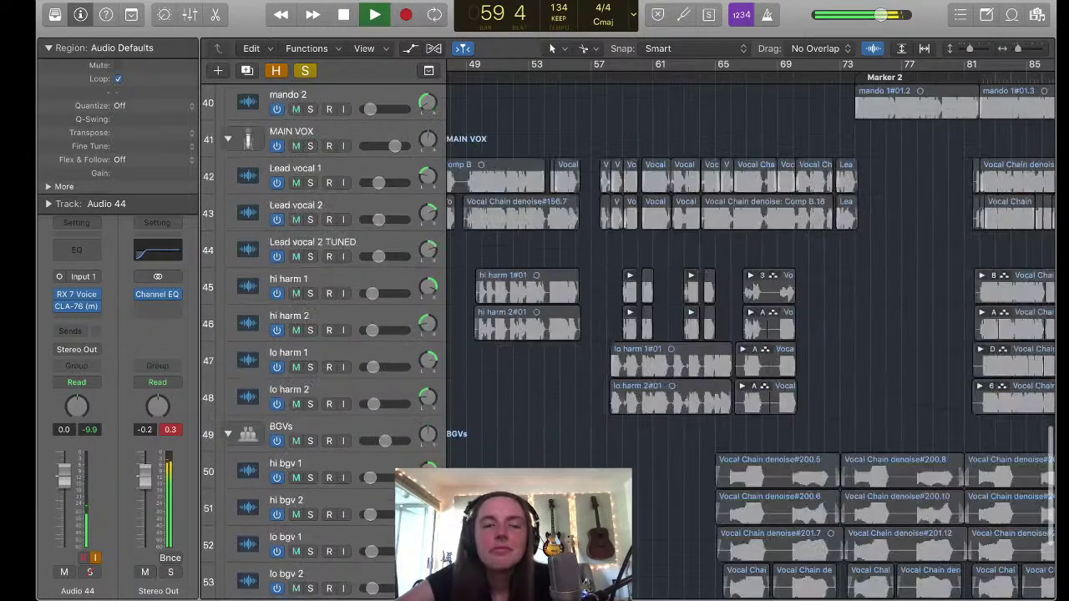
scroll(752, 334, "up", 8)
scroll(752, 334, "up", 6)
key("space")
Review the vocal and guitar tracks and replay the soloed tracks from bar 58
scroll(752, 334, "down", 15)
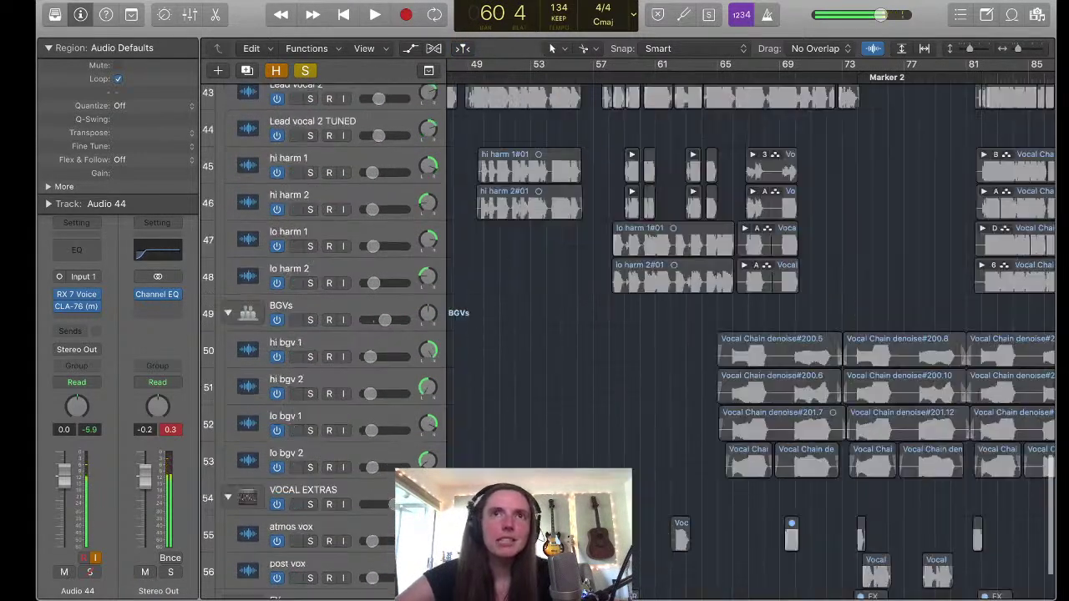
scroll(752, 334, "up", 5)
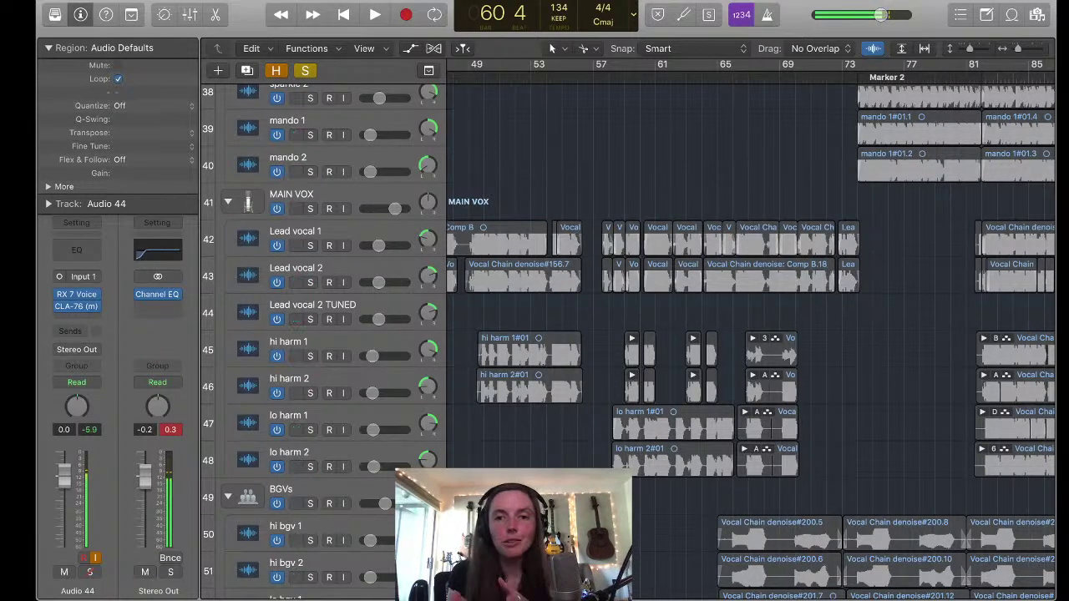
scroll(626, 334, "up", 15)
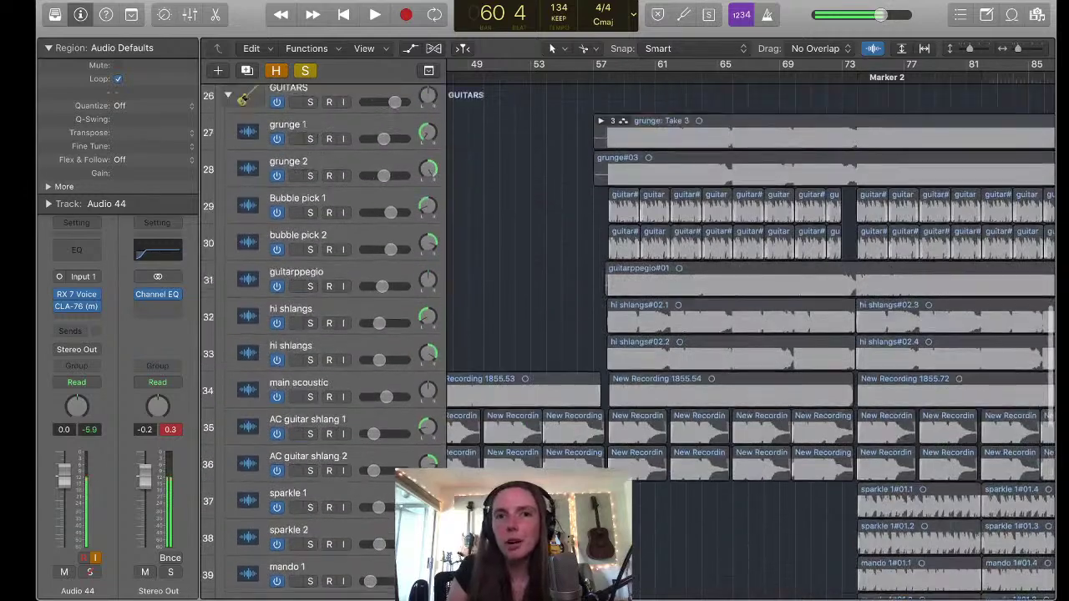
key("space")
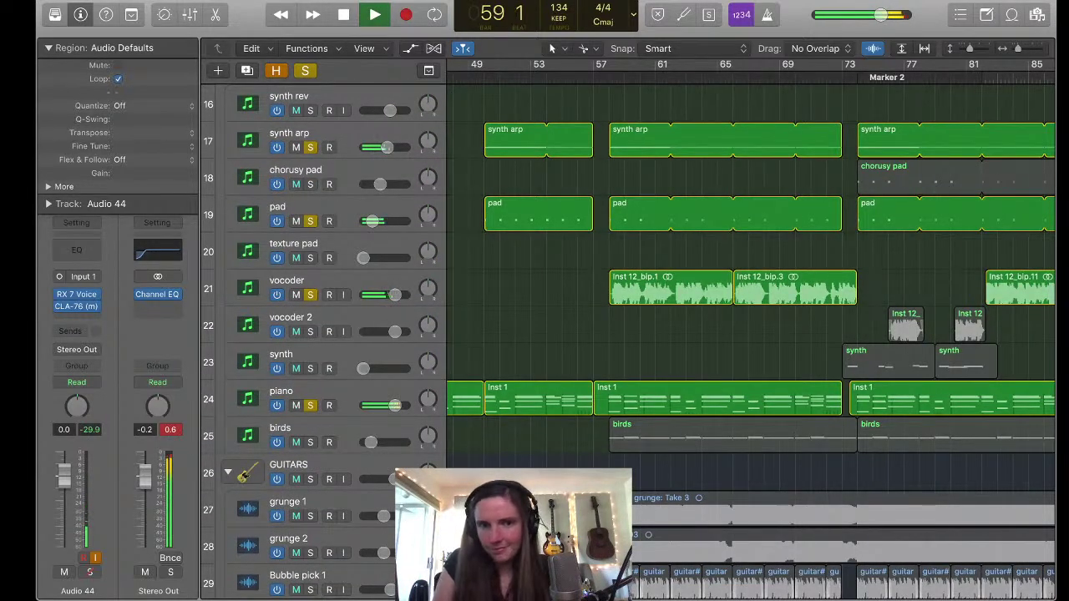
Stop playback and add the main acoustic and both AC guitar shlang tracks to the solo
scroll(752, 334, "down", 12)
key("space")
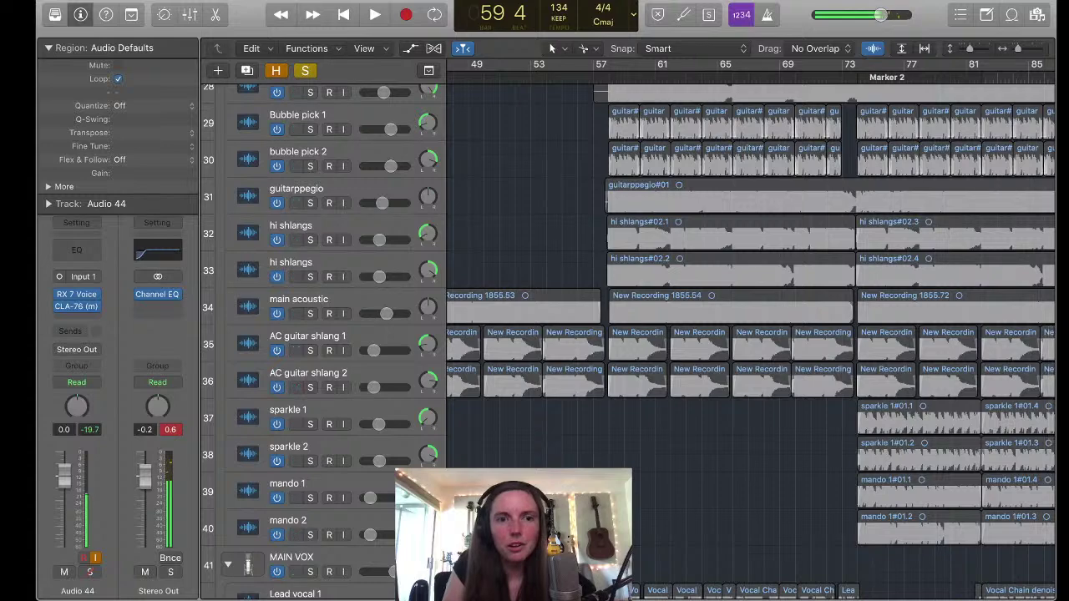
left_click_drag(310, 388, 311, 314)
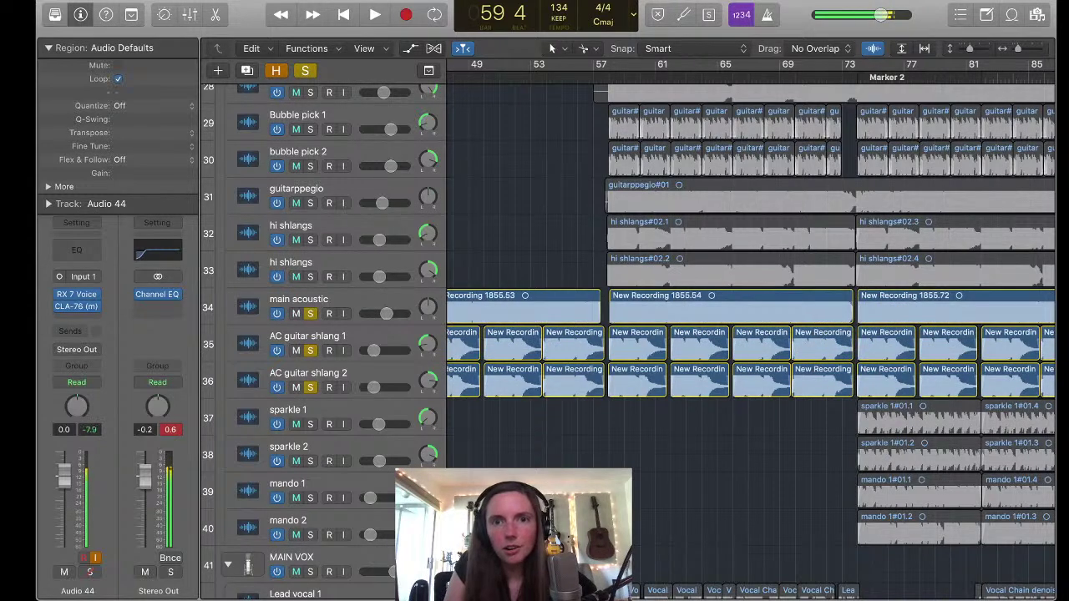
Play the soloed tracks with the acoustic guitars from bar 58 and stop playback around bar 60
key("space")
scroll(751, 334, "down", 10)
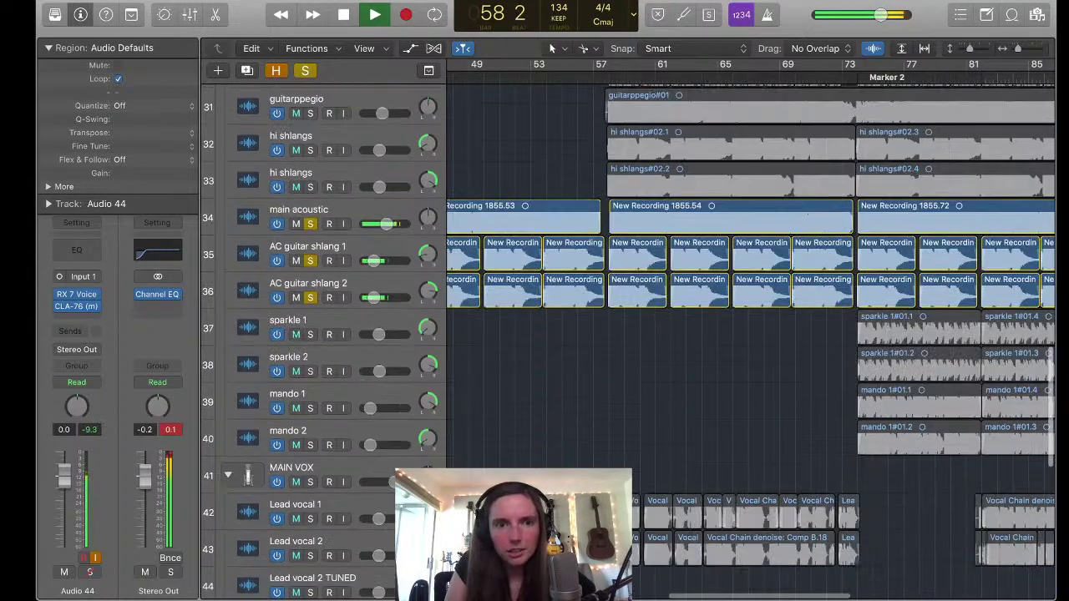
scroll(752, 334, "up", 15)
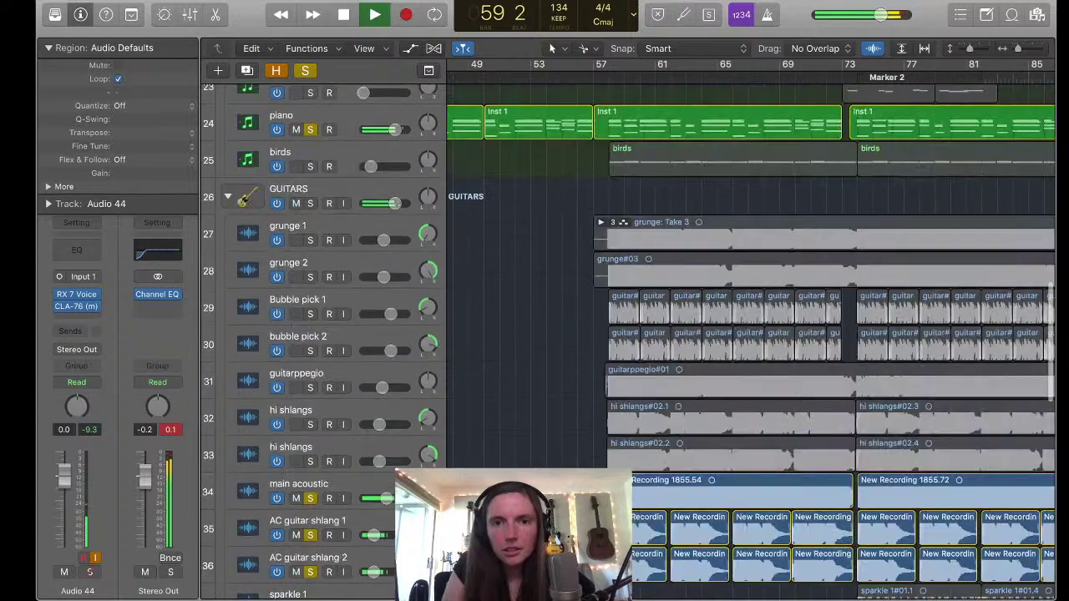
key("space")
Add the birds track to the solo, play the section from bar 58 and stop playback
scroll(752, 334, "up", 16)
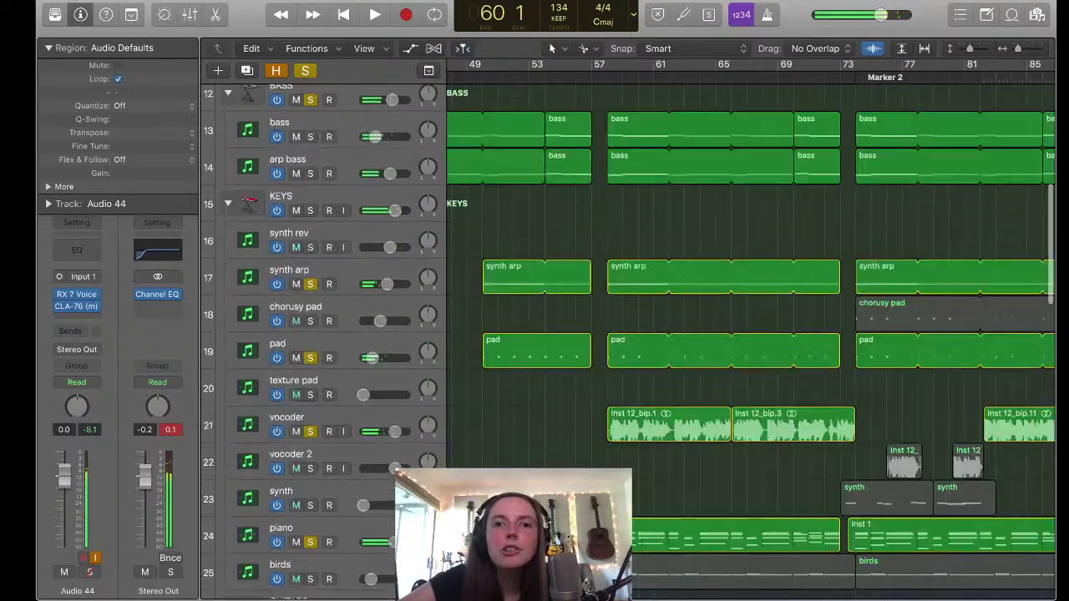
scroll(752, 334, "down", 3)
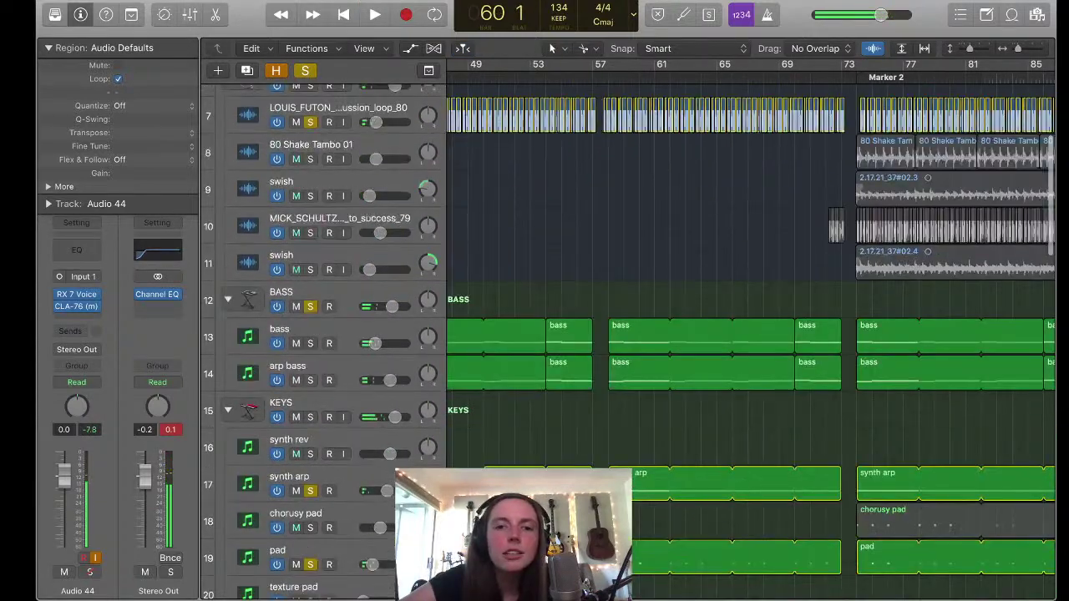
scroll(752, 334, "down", 12)
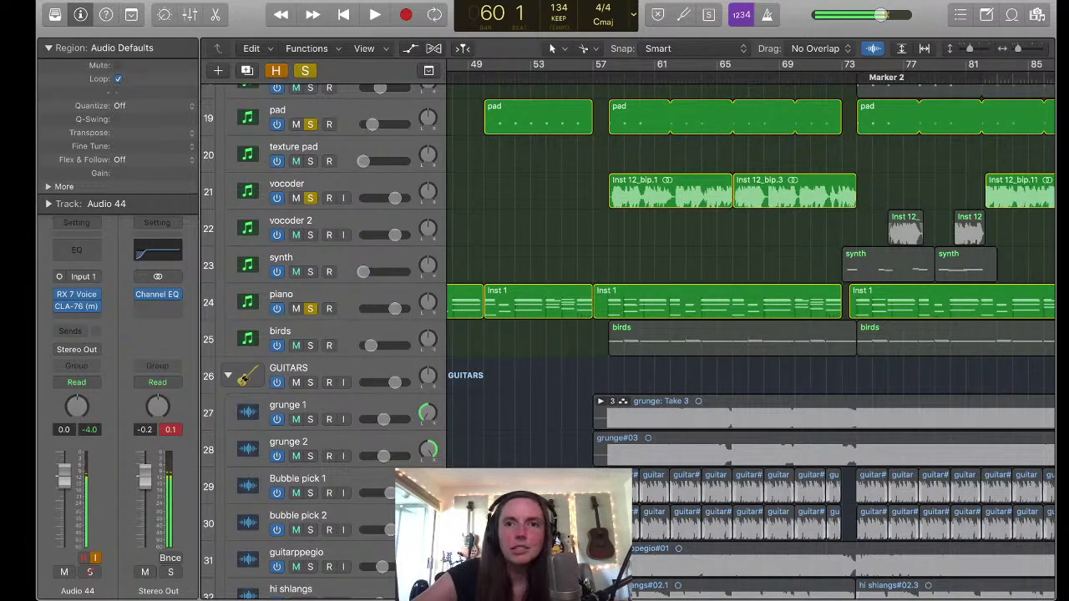
left_click(310, 345)
key("comma")
key("comma")
key("space")
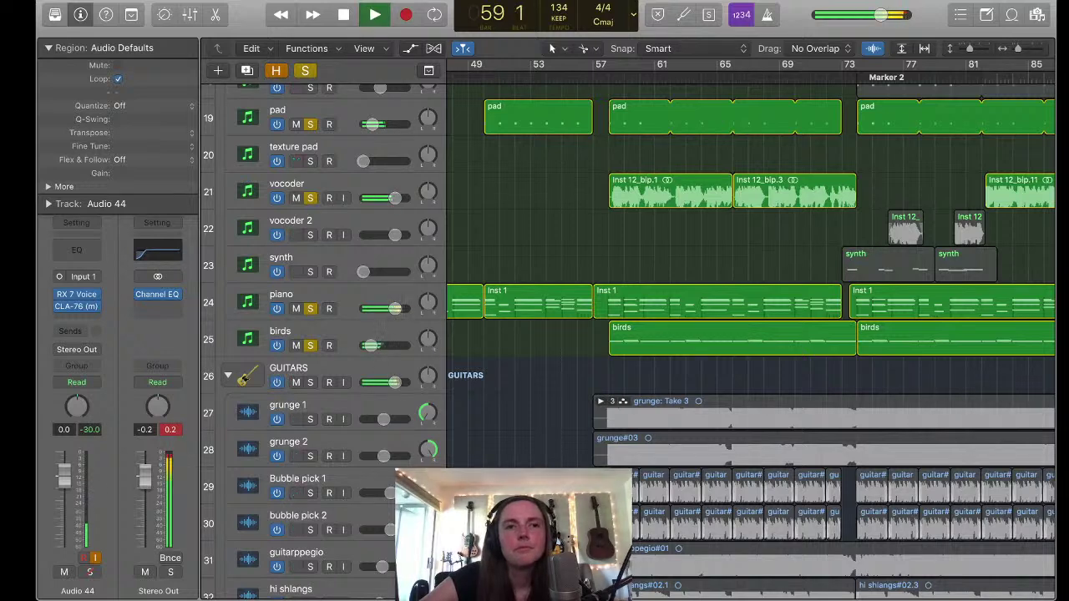
key("space")
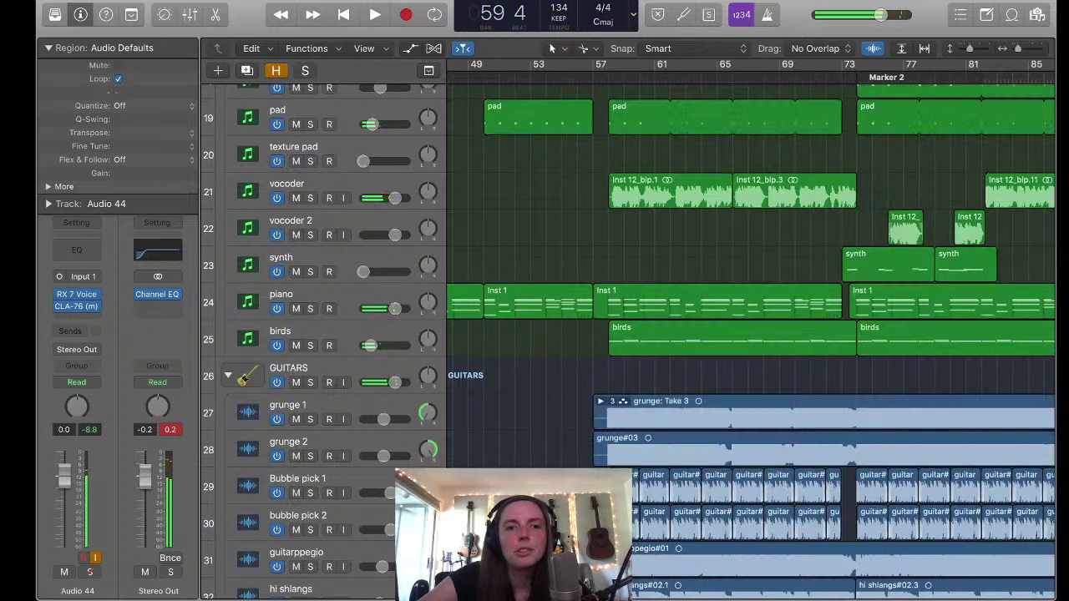
Clear the existing solos, solo only the birds track and play it from bar 58
key("comma")
key("comma")
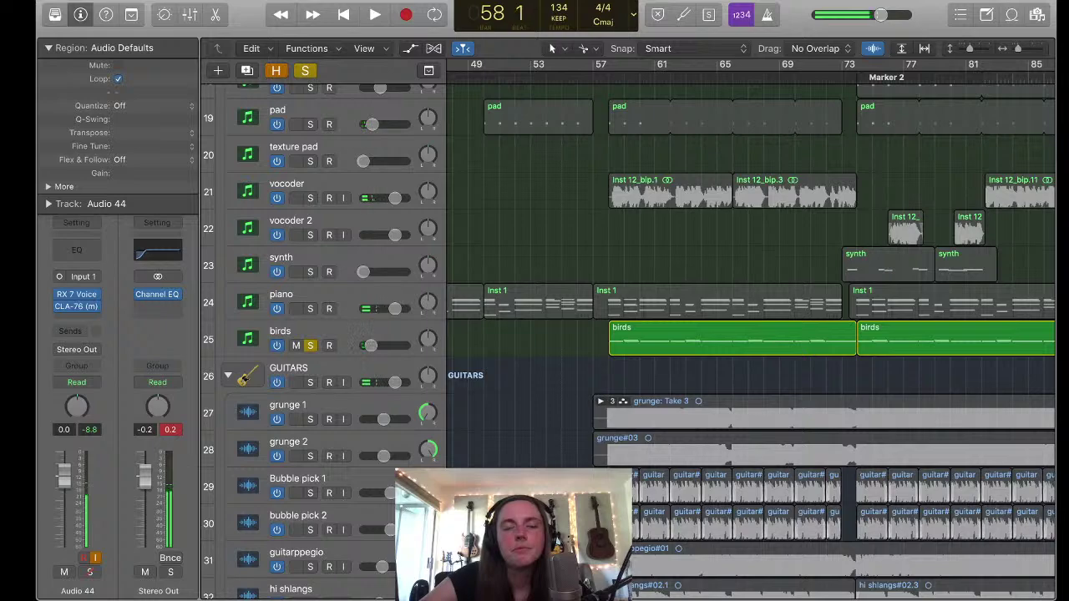
key("space")
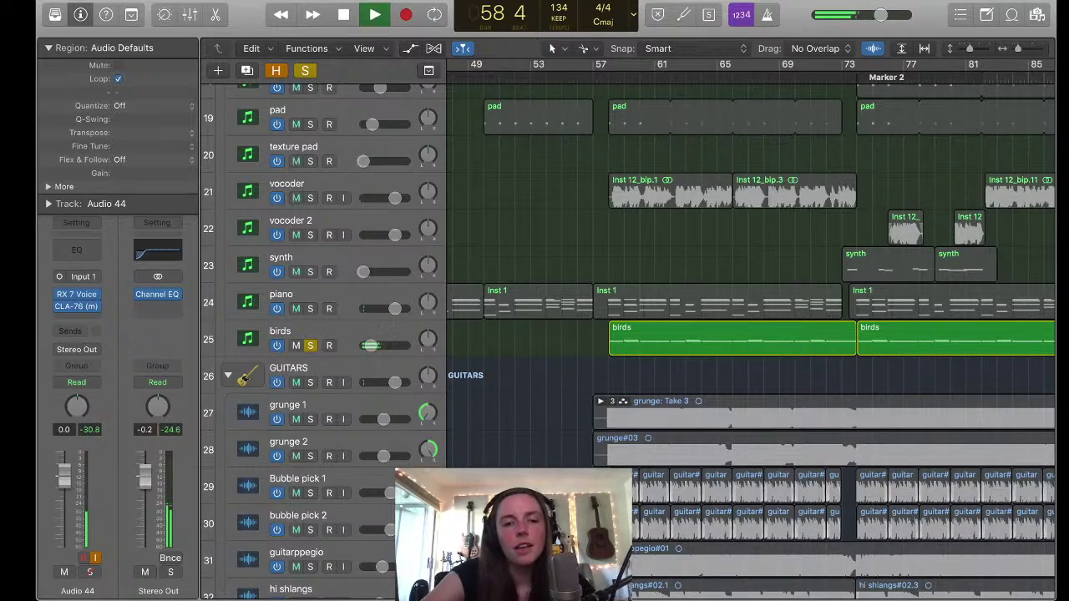
Examine the birds channel's plug-ins and sends in the mixer during playback, then stop and close the mixer
key("x")
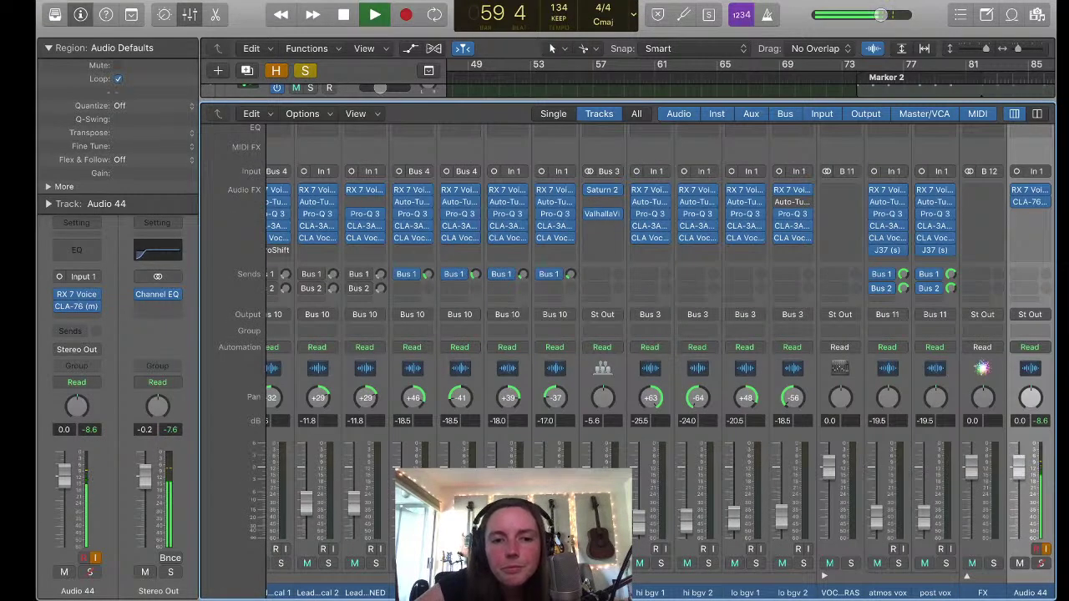
scroll(785, 586, "left", 5)
scroll(785, 585, "up", 1)
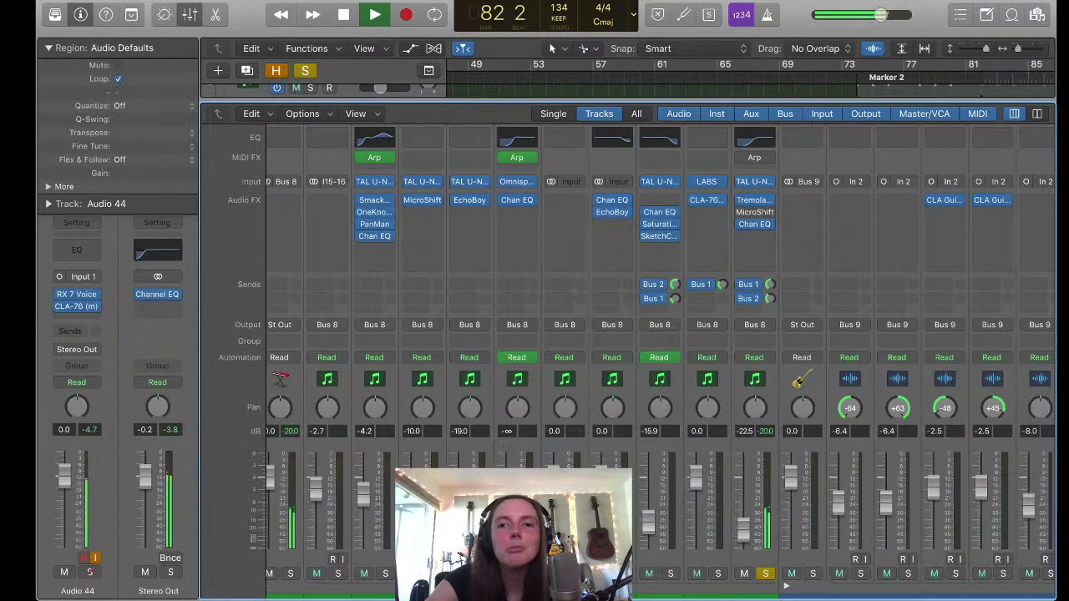
key("x")
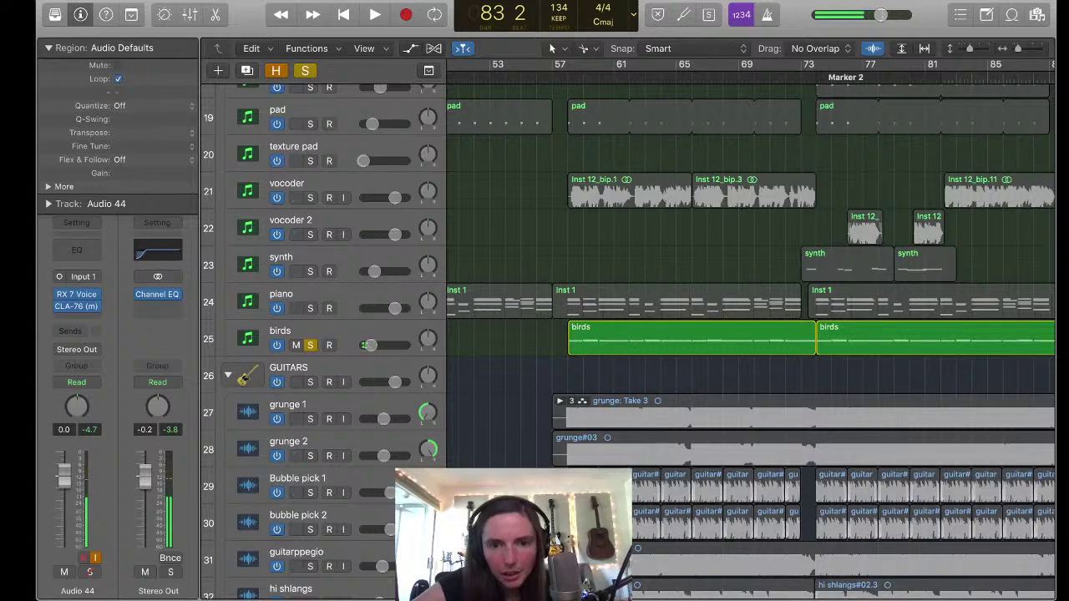
Clear the birds solo, move the playhead to bar 58 and zoom in horizontally on the guitar regions there
scroll(752, 334, "down", 3)
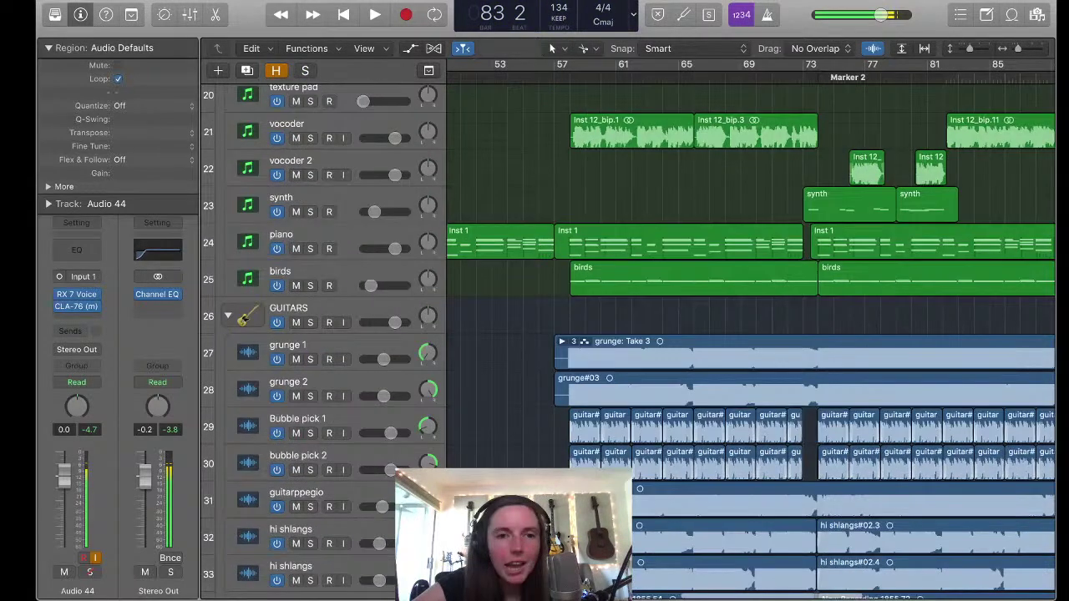
scroll(752, 335, "left", 3)
scroll(751, 334, "down", 1)
left_click(658, 79)
key("super+Right")
key("super+Right")
key("super+Right")
key("super+Right")
key("super+Right")
key("super+Right")
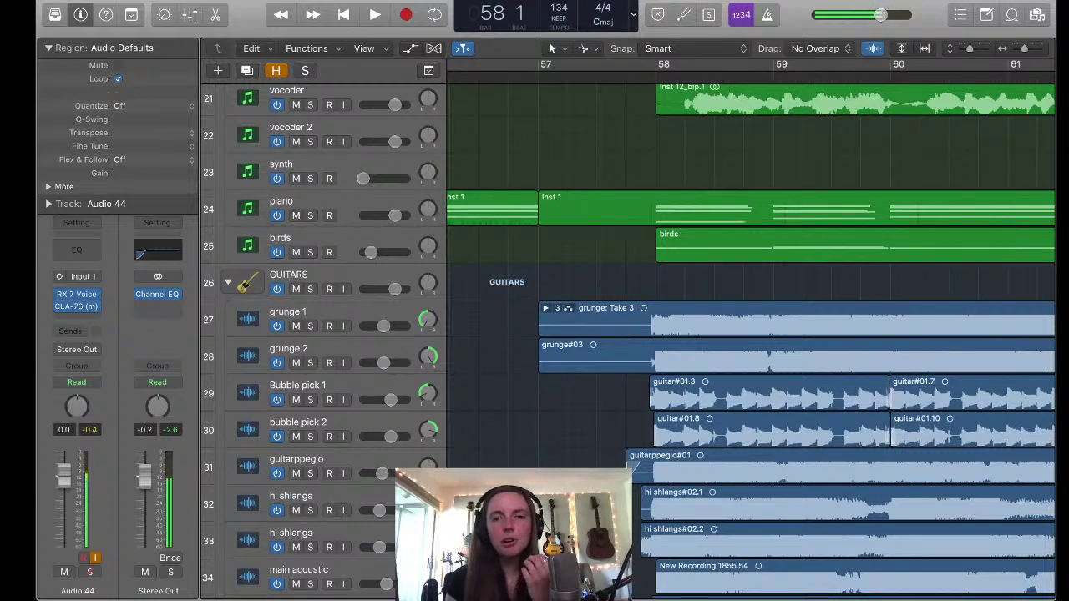
Look through the guitar, lead vocal, harmony, bass and keys tracks around bar 58
scroll(627, 334, "down", 20)
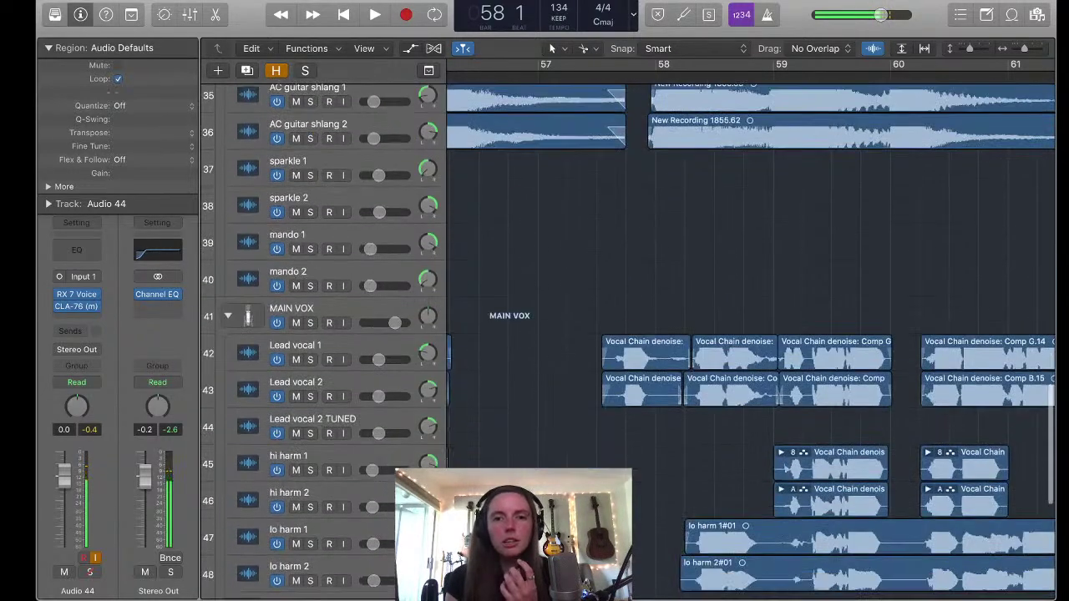
scroll(627, 334, "up", 20)
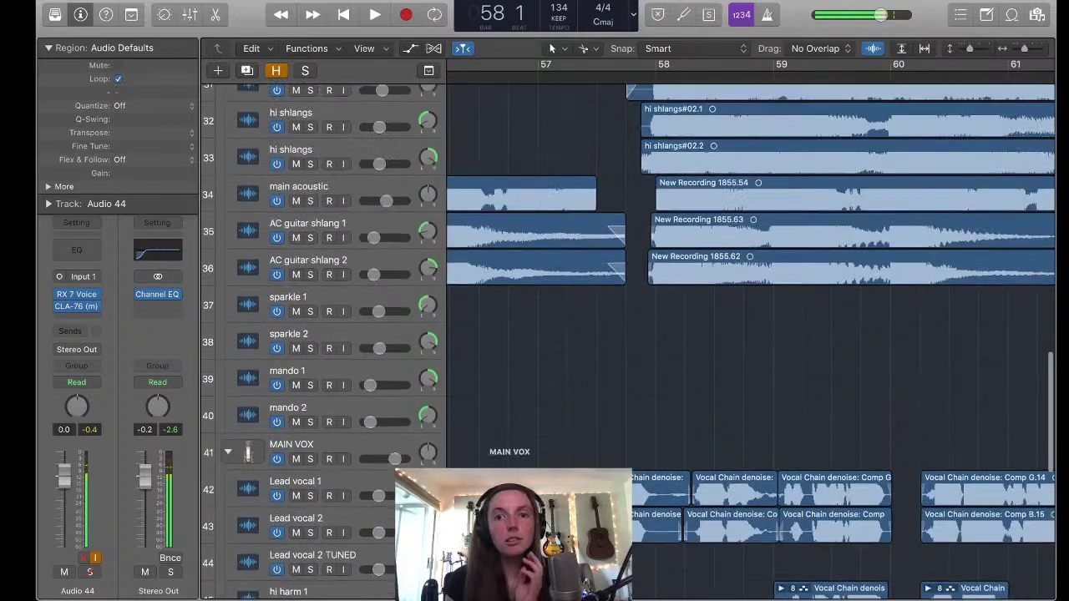
scroll(627, 334, "up", 1)
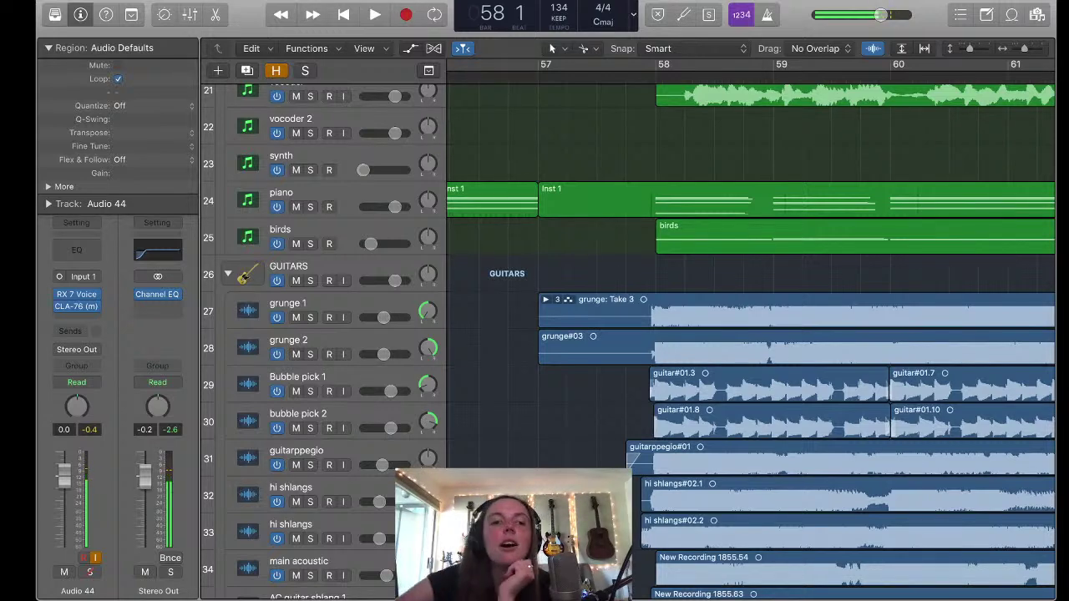
scroll(626, 334, "down", 1)
scroll(627, 334, "left", 1)
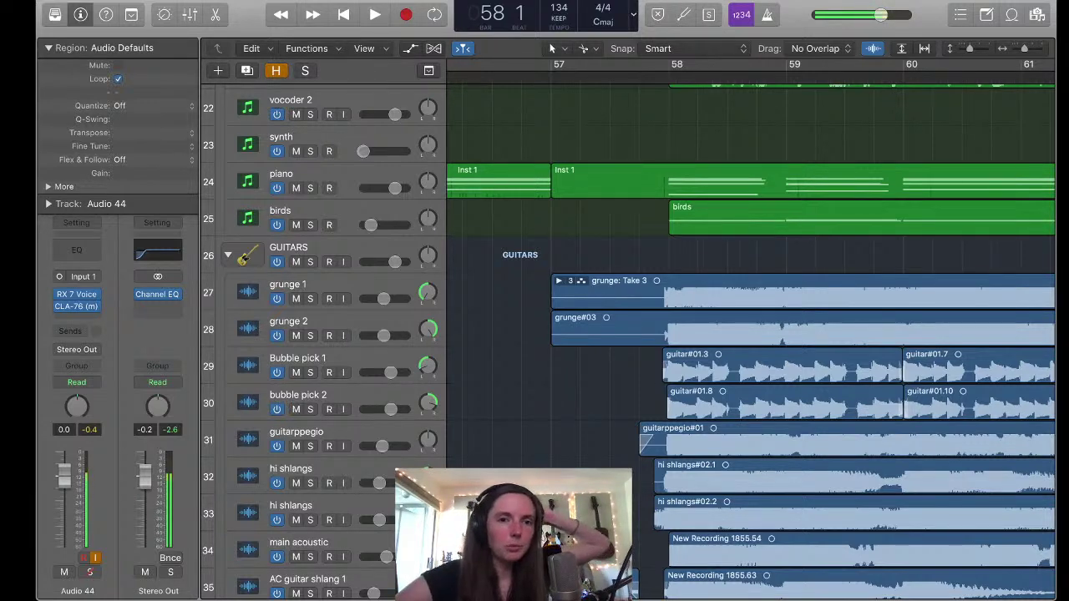
left_click(619, 292)
scroll(752, 334, "down", 10)
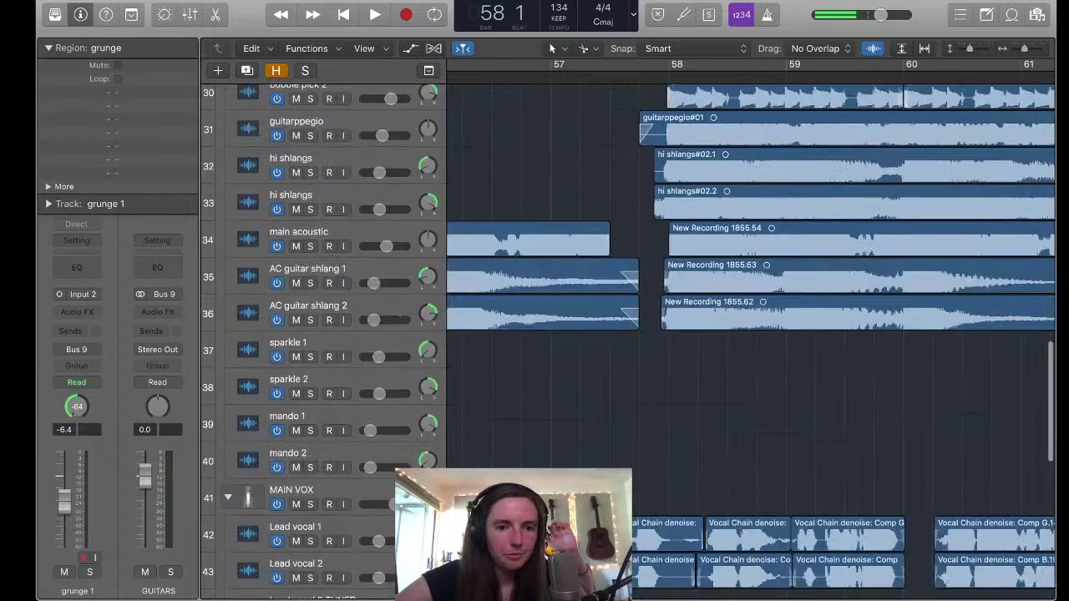
left_click(292, 539)
scroll(752, 334, "up", 20)
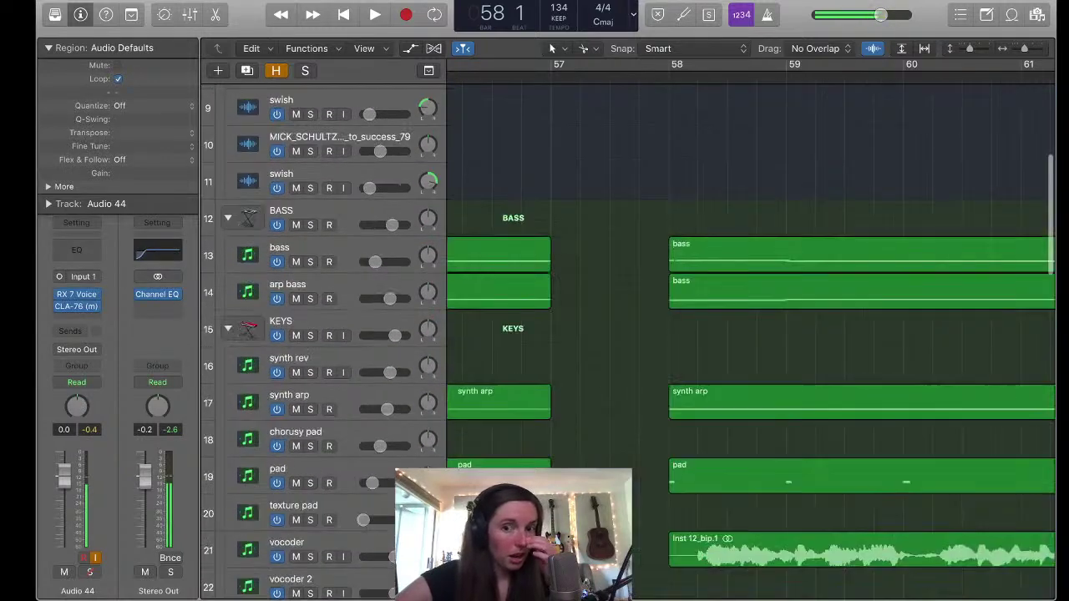
scroll(752, 334, "down", 6)
scroll(752, 334, "down", 5)
scroll(752, 334, "up", 4)
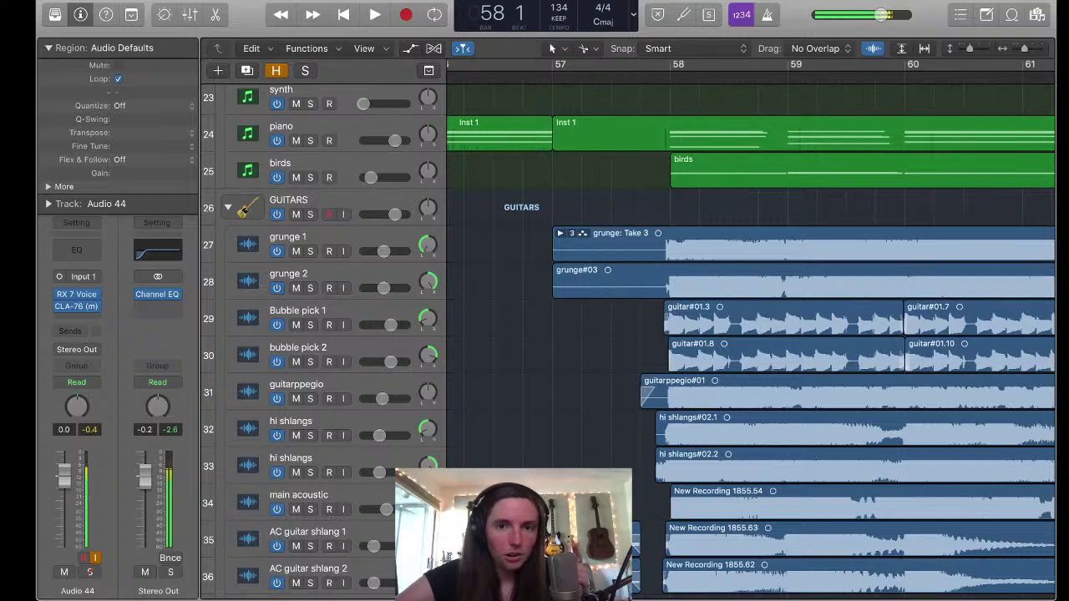
Solo the grunge 1 and grunge 2 tracks, play them from just before bar 58 to around bar 60, and clear the solo
key("ctrl+s")
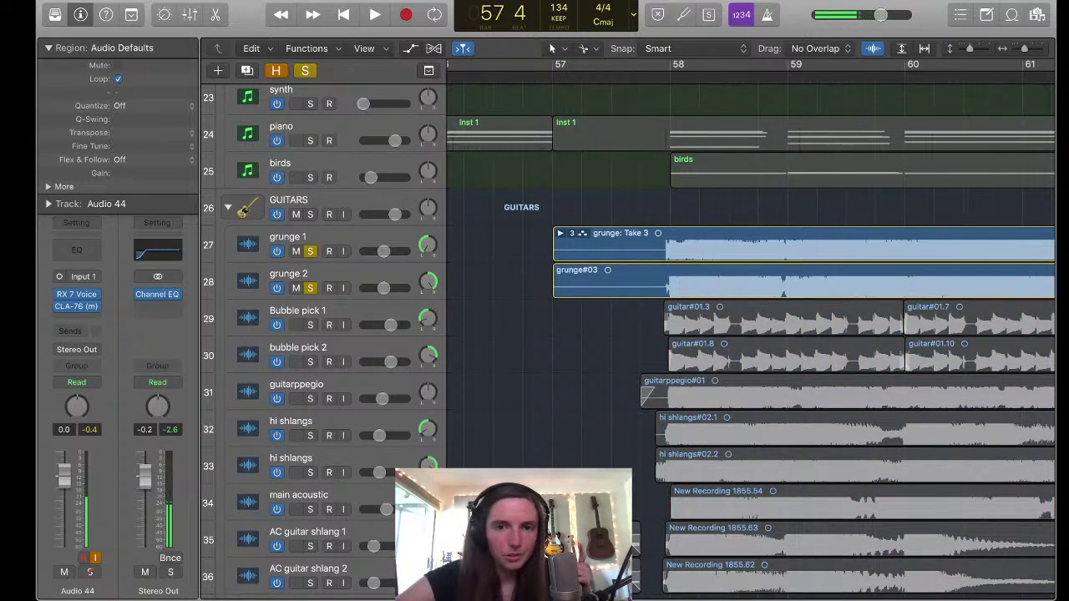
key("space")
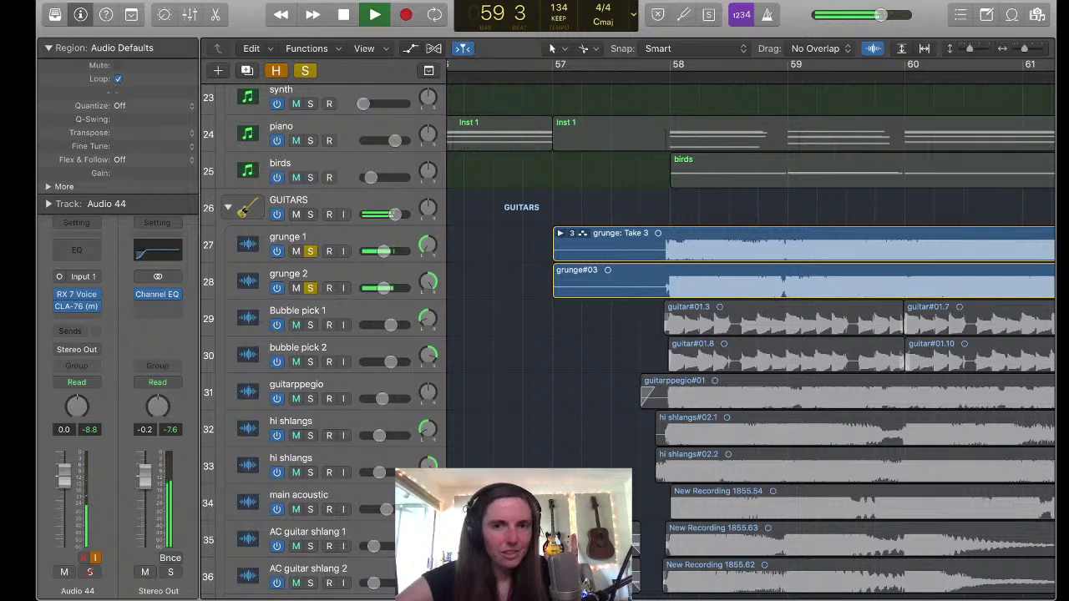
key("space")
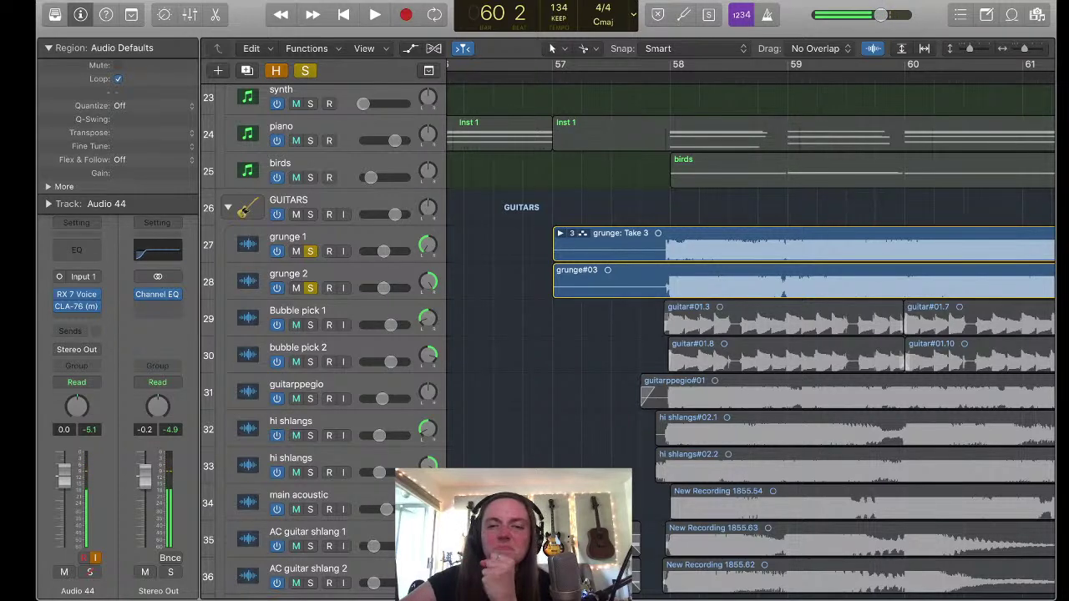
key("space")
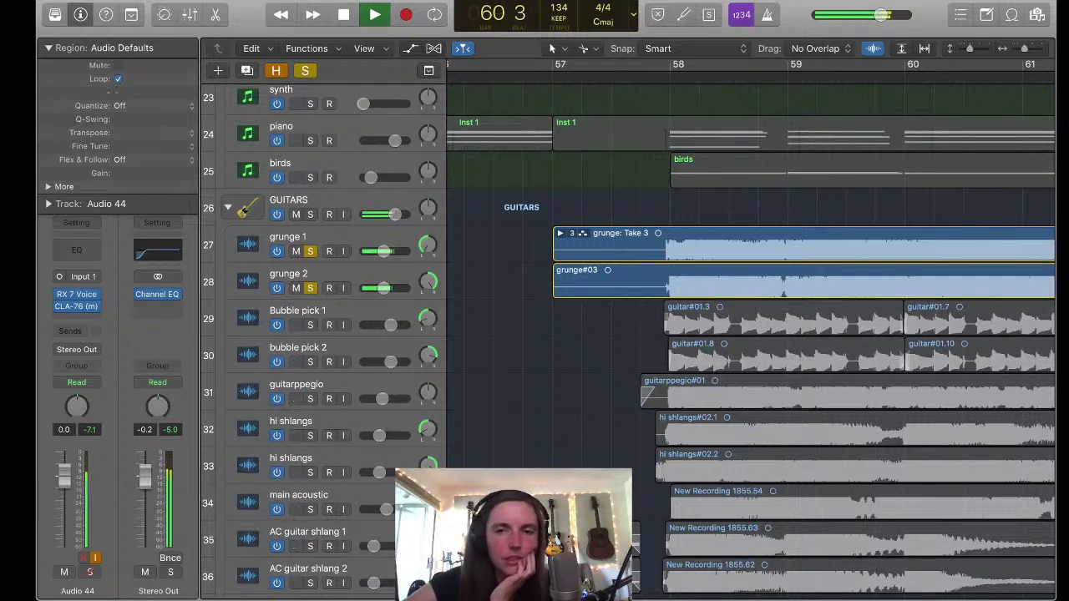
key("space")
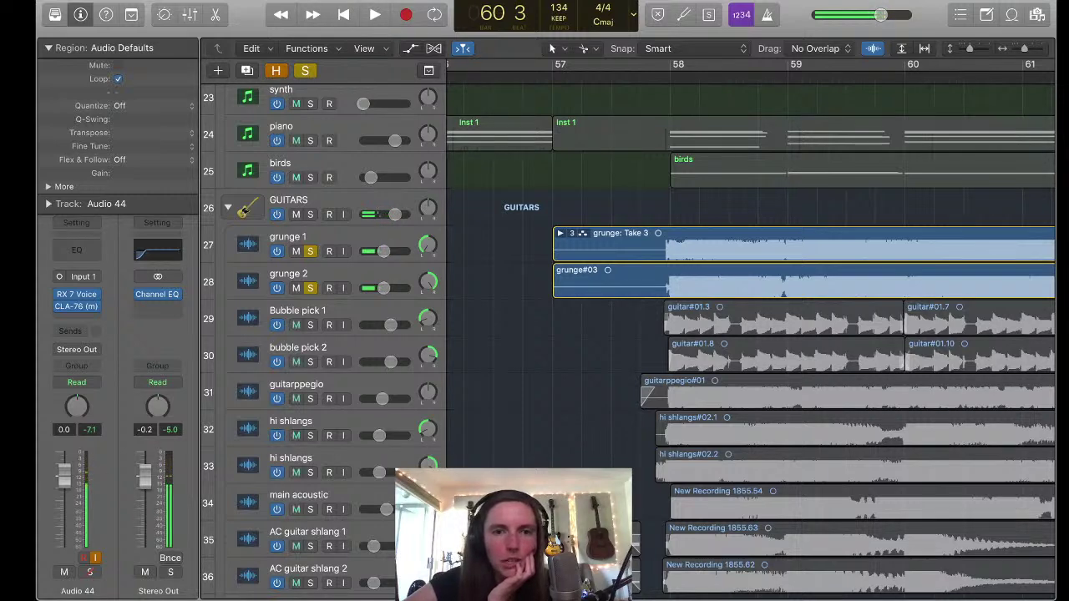
key("s")
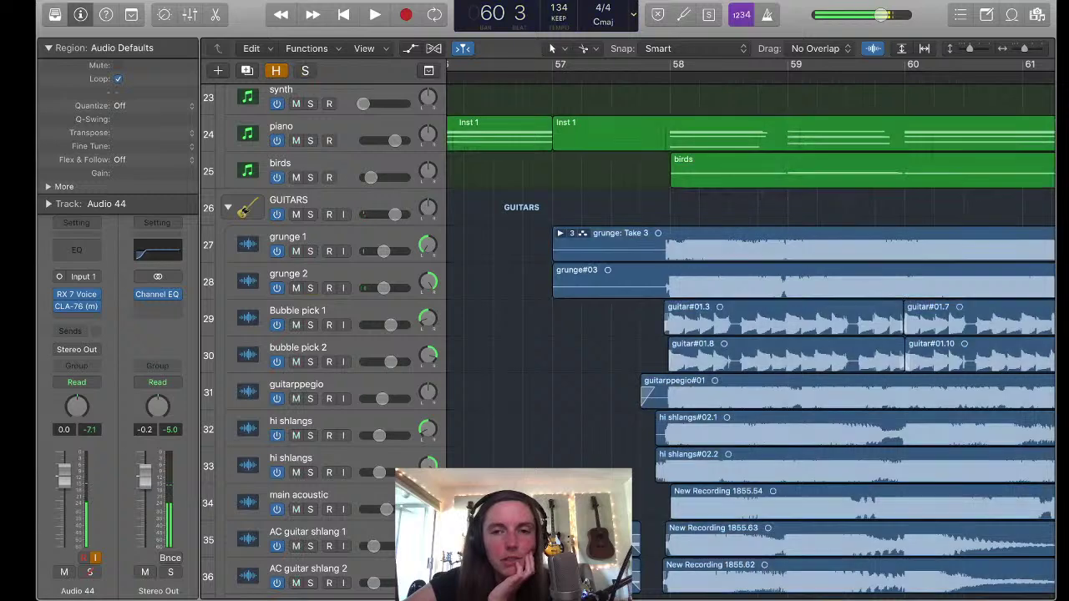
Solo the Bubble pick 1 and bubble pick 2 tracks, play them from just before bar 58, and clear the solo
scroll(629, 340, "down", 2)
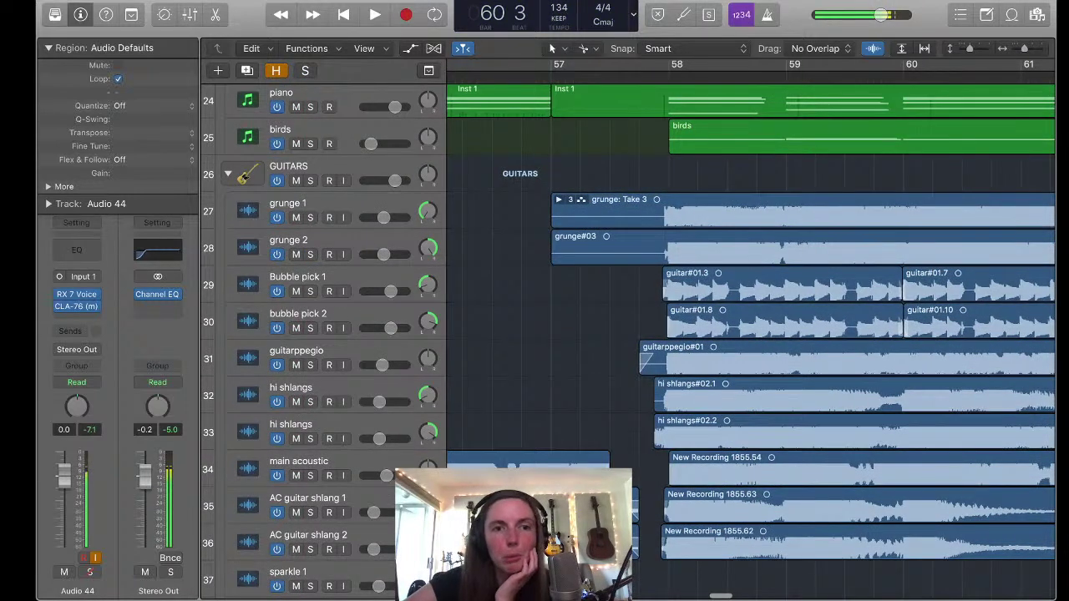
key("s")
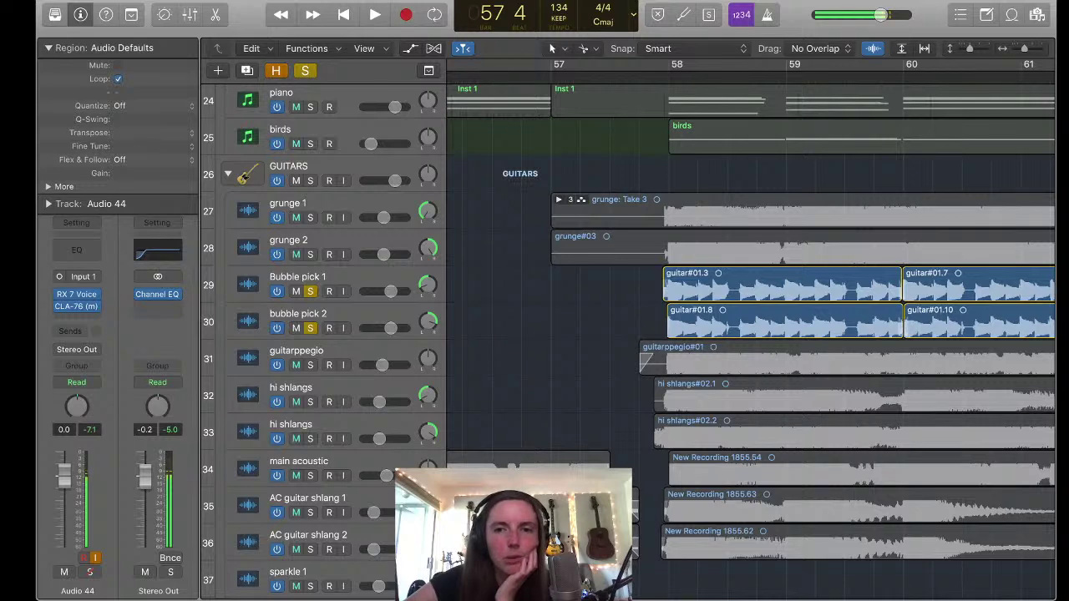
key("space")
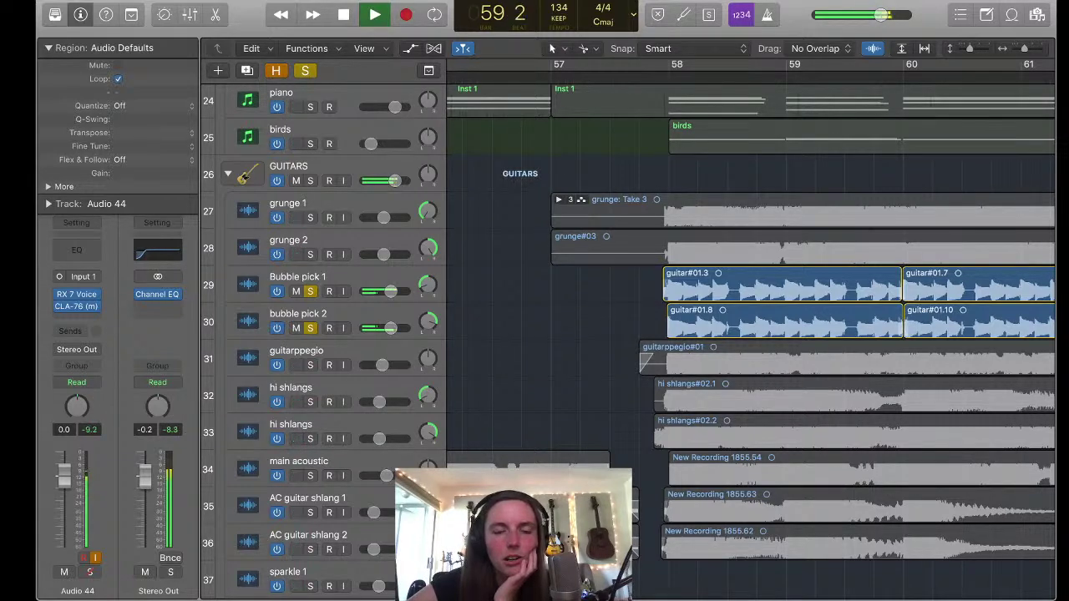
key("space")
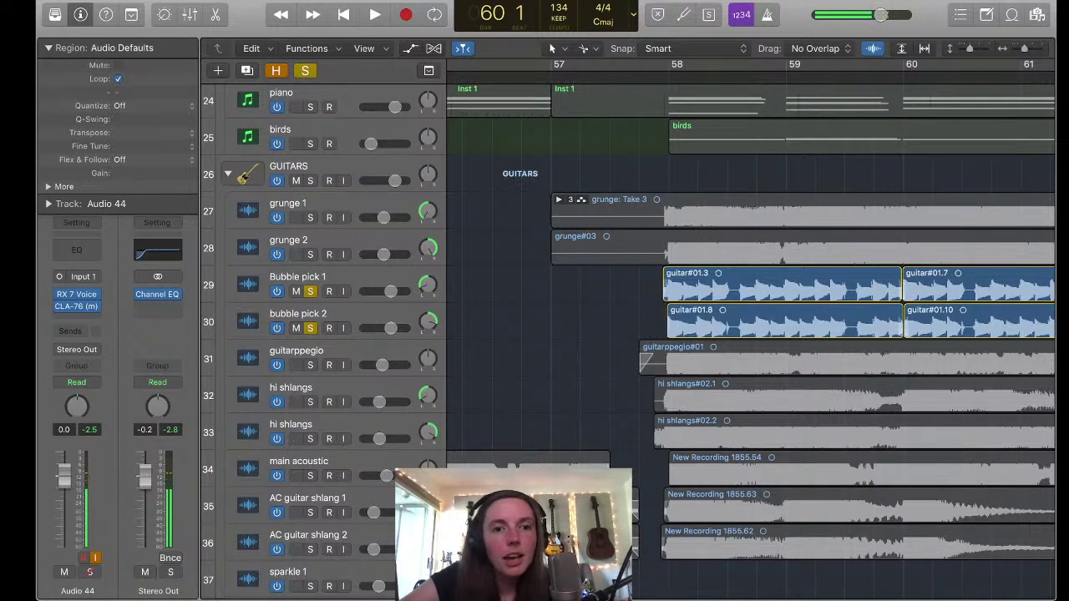
key("s")
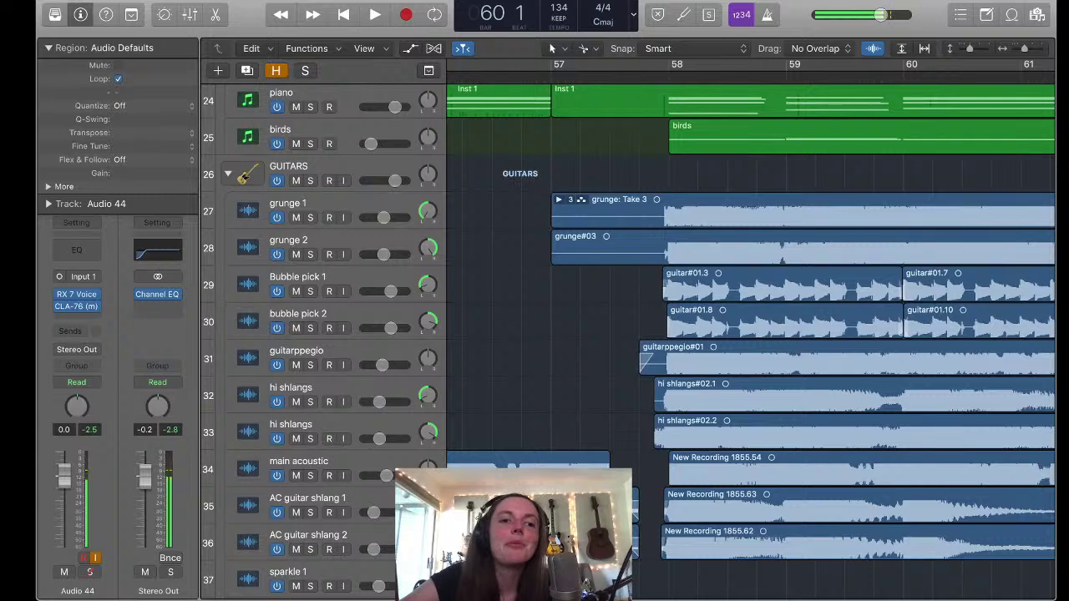
Solo the guitarppegio track and play it from just before bar 58
left_click(836, 361)
key("s")
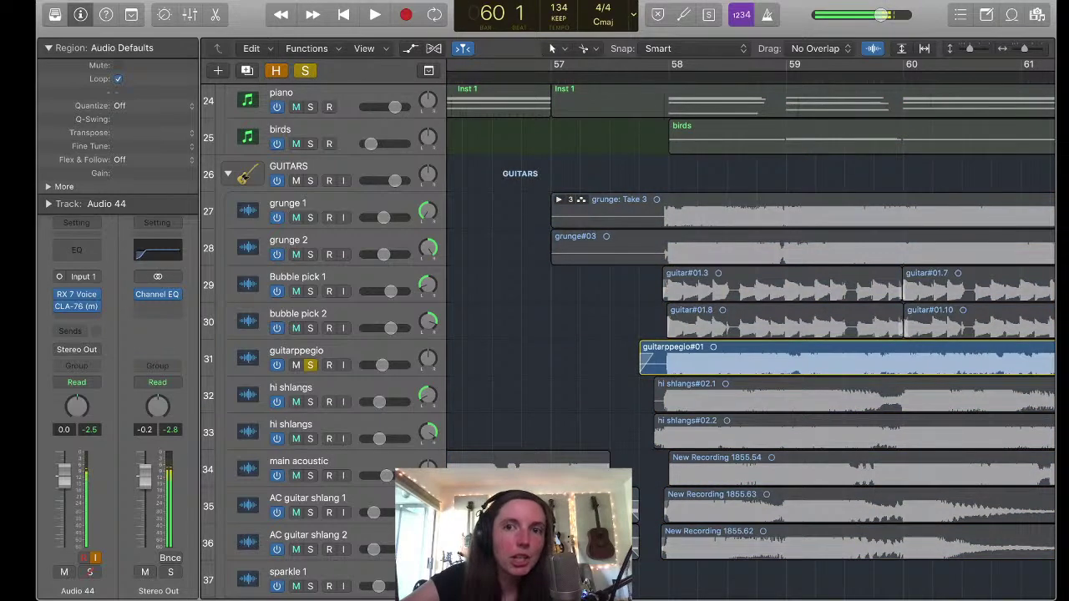
key("shift+space")
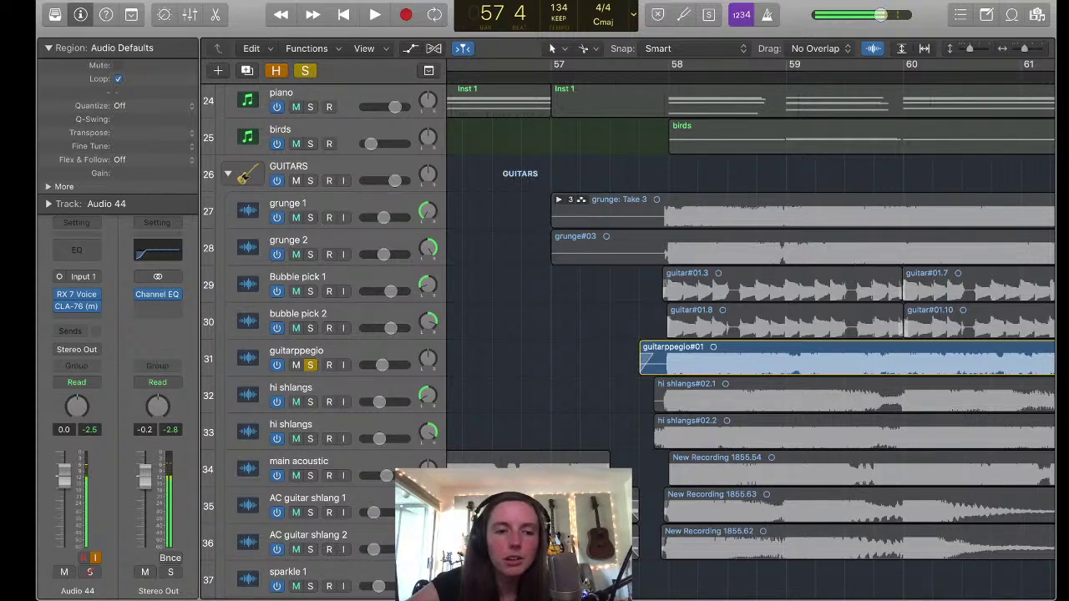
key("x")
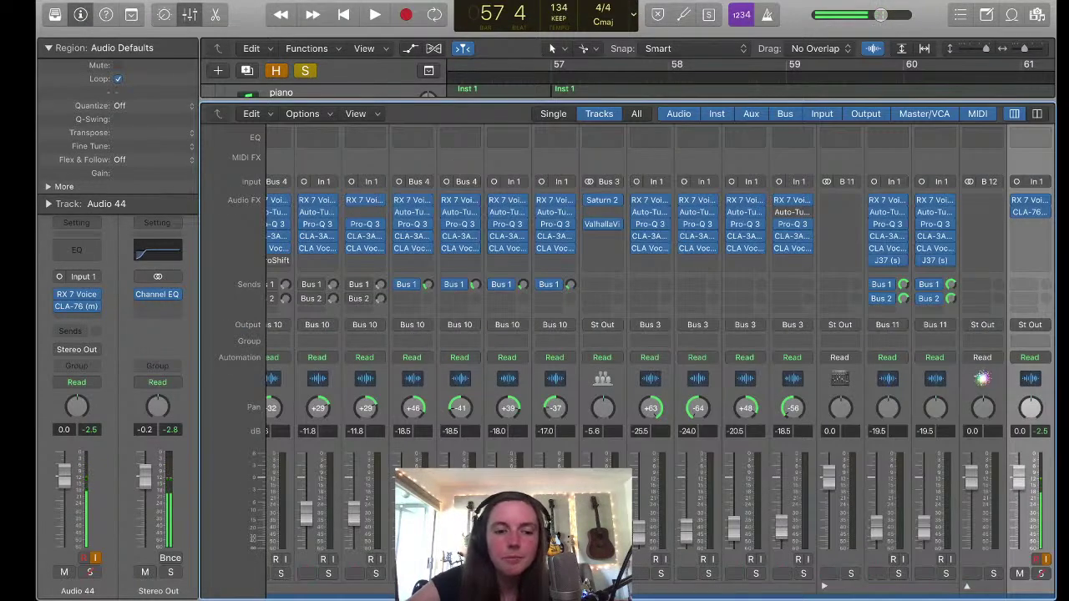
key("x")
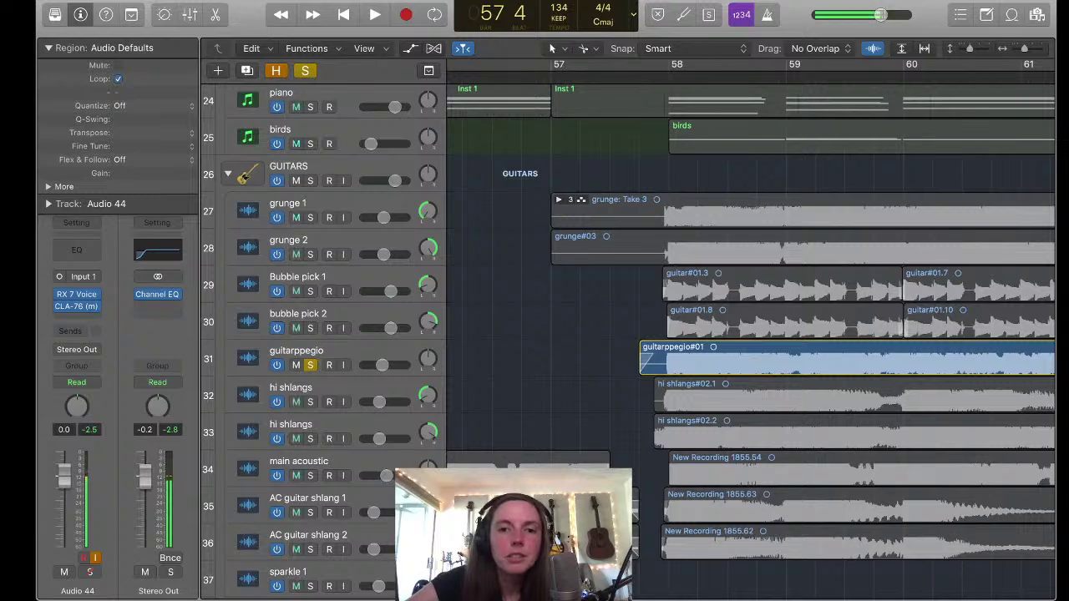
key("space")
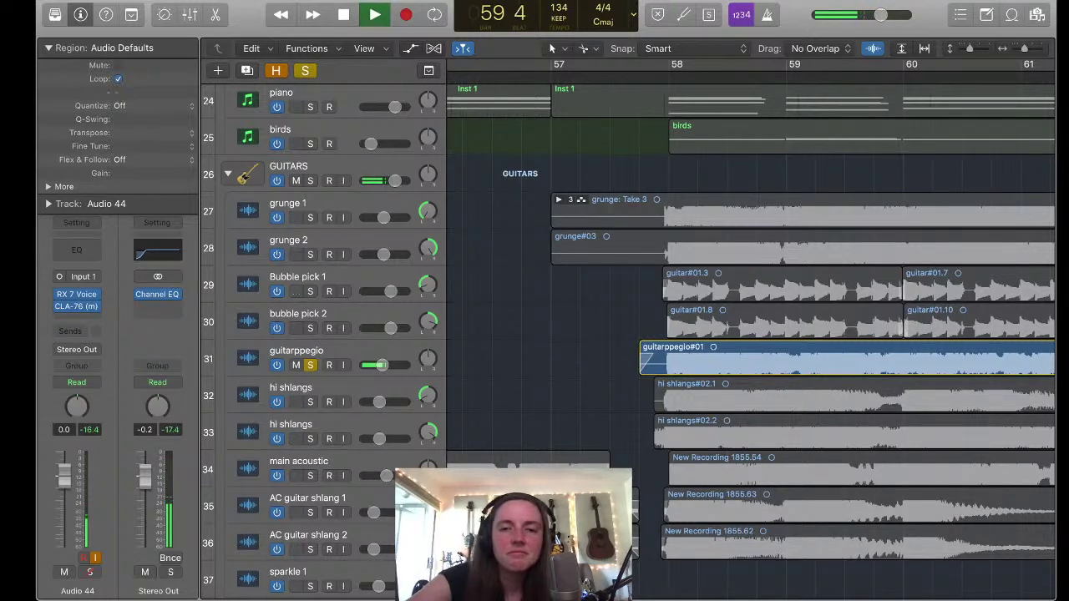
Check the guitar channel strips in the mixer during playback, stop at bar 64 and clear the guitarppegio solo
key("x")
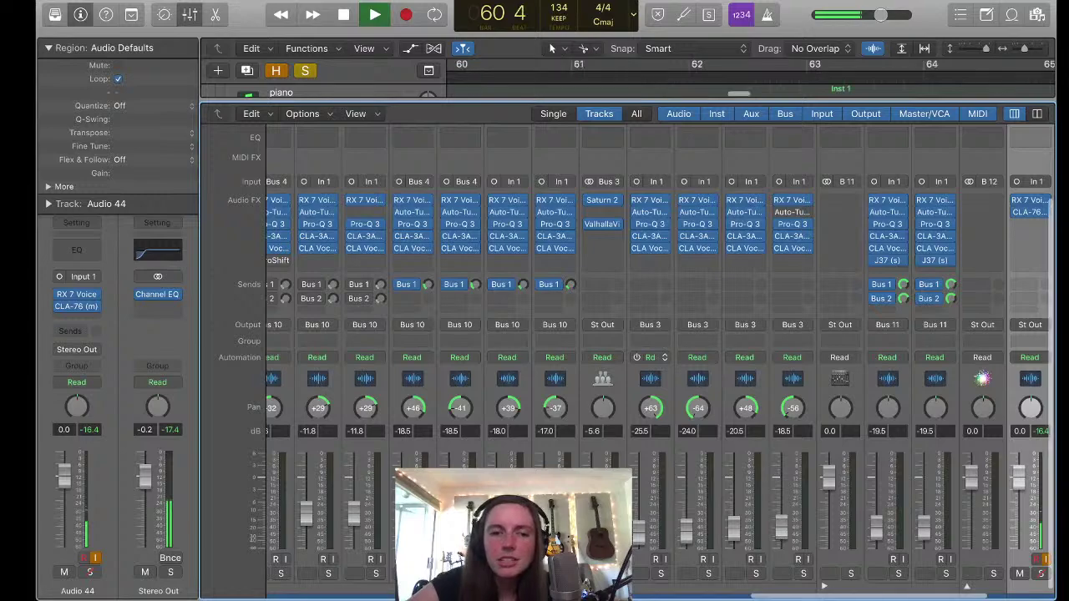
scroll(660, 360, "right", 10)
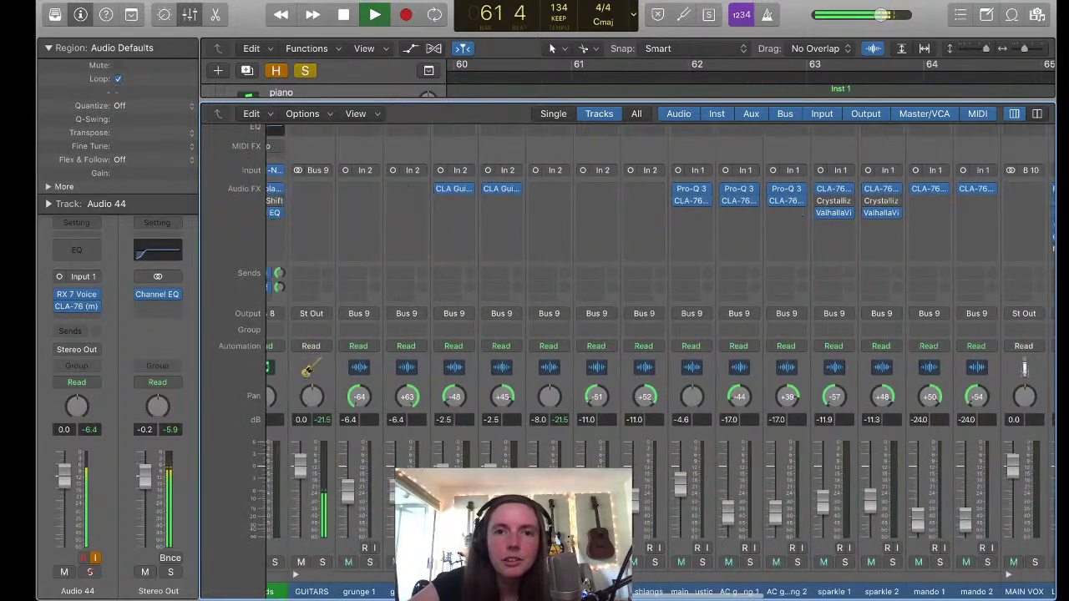
scroll(660, 359, "up", 5)
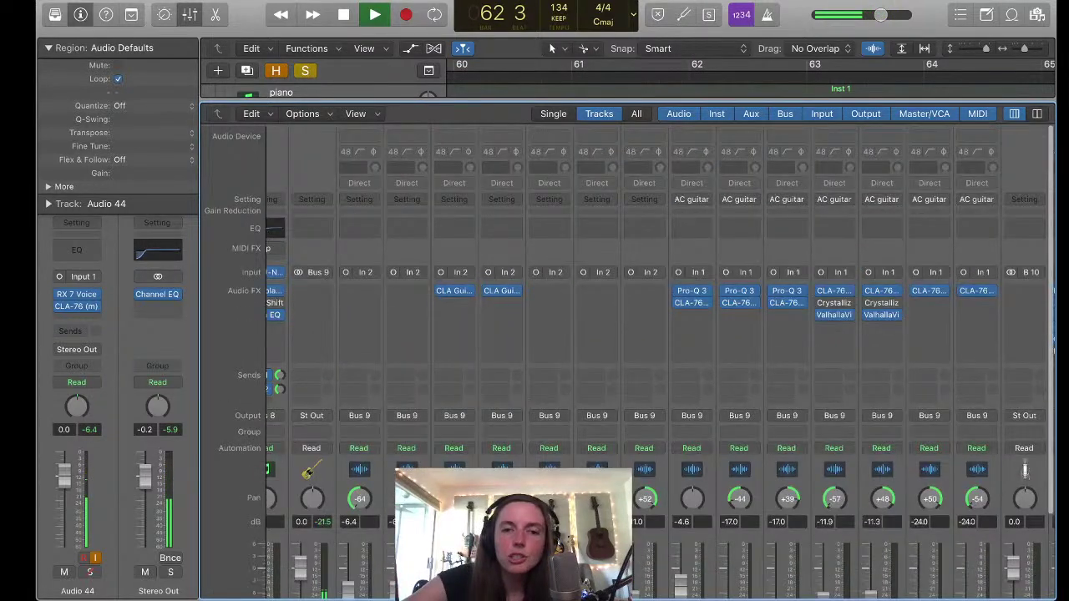
key("x")
key("space")
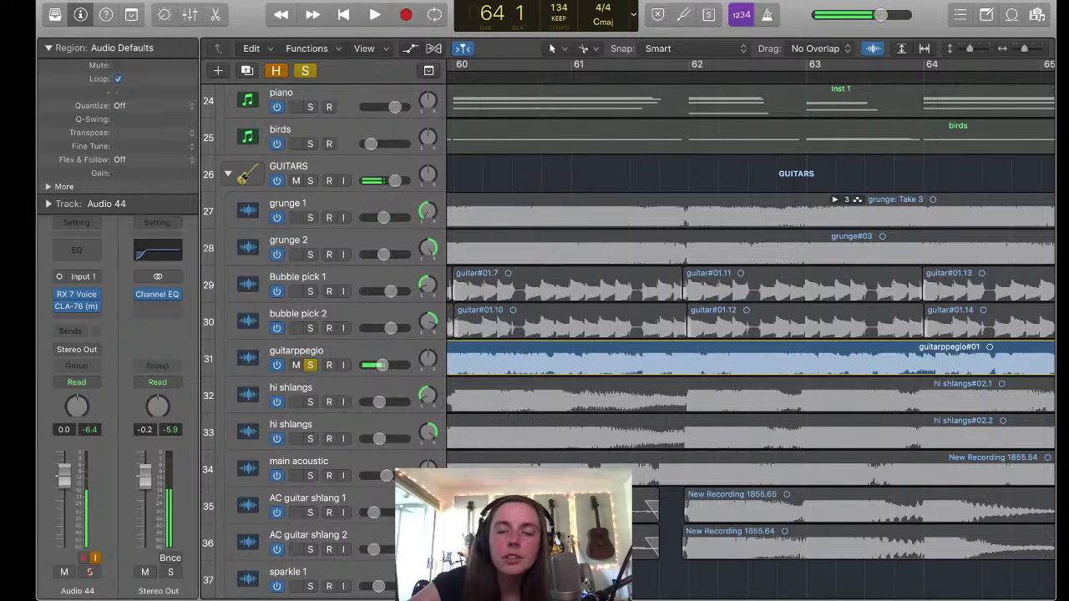
scroll(836, 351, "down", 2)
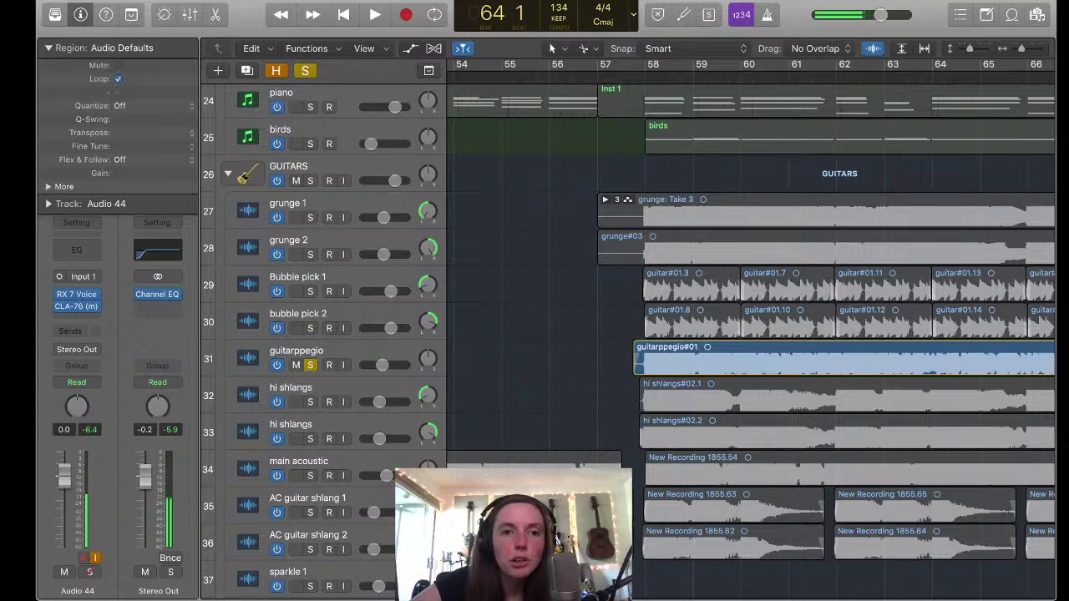
key("s")
Examine the plug-ins, pan and level settings on the guitar channel strips in the mixer, from grunge 1 to mando 2
key("x")
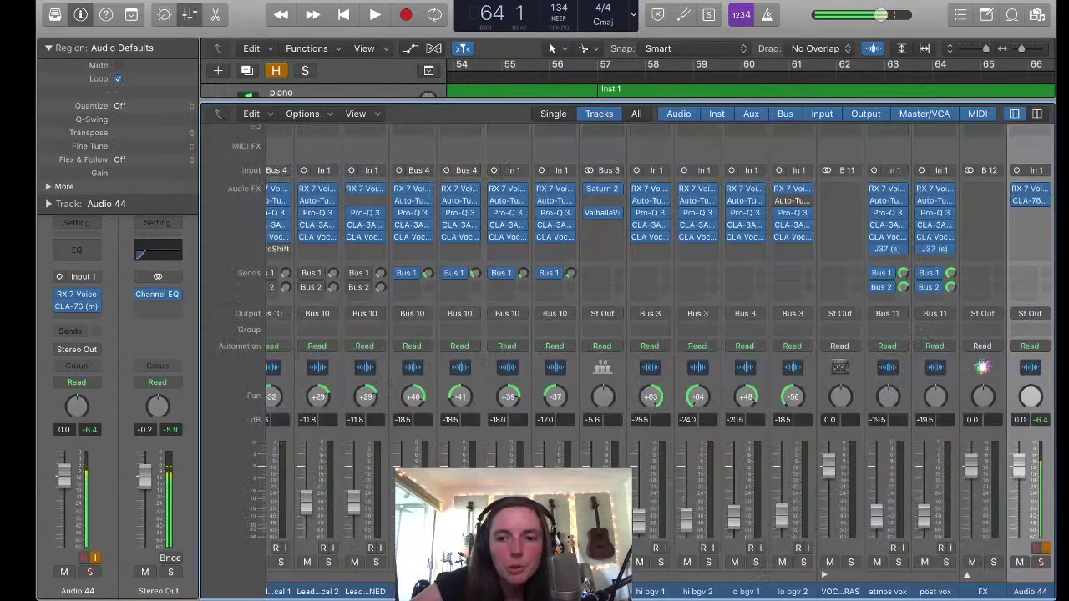
scroll(824, 575, "left", 10)
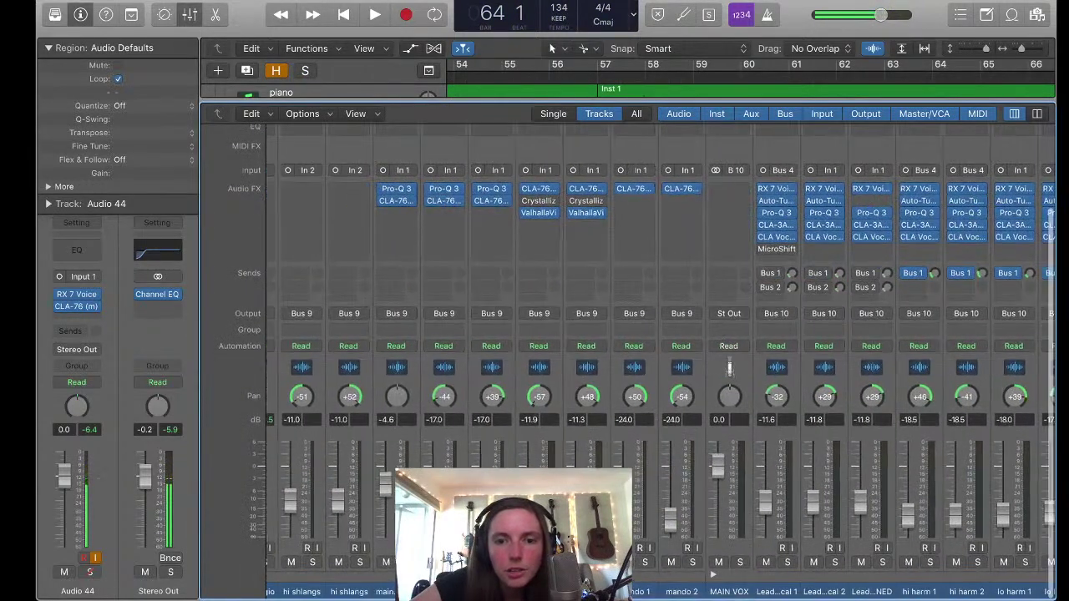
scroll(651, 360, "left", 3)
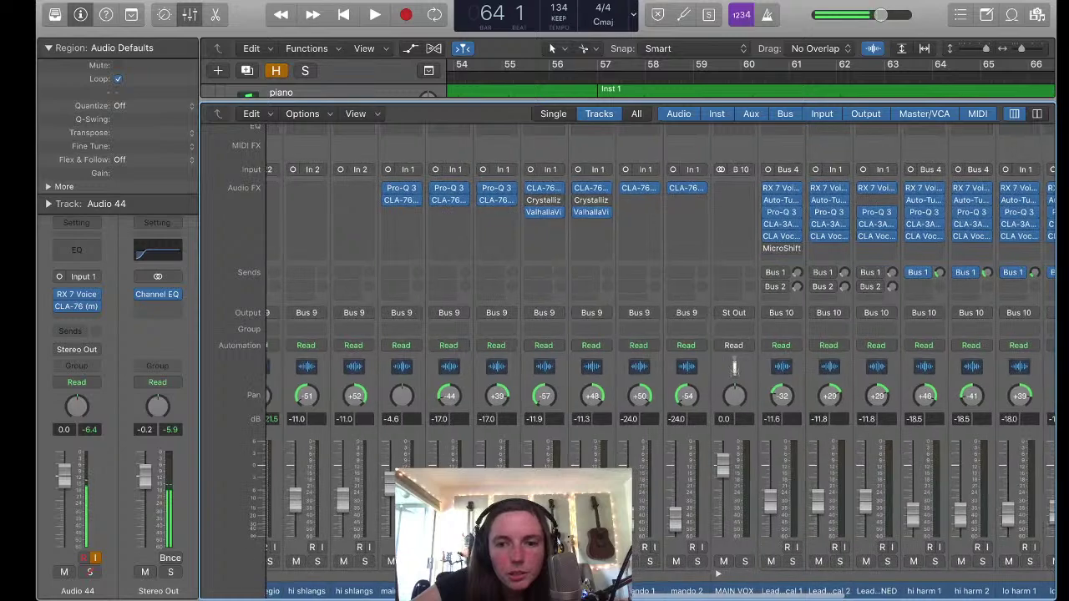
scroll(660, 359, "left", 10)
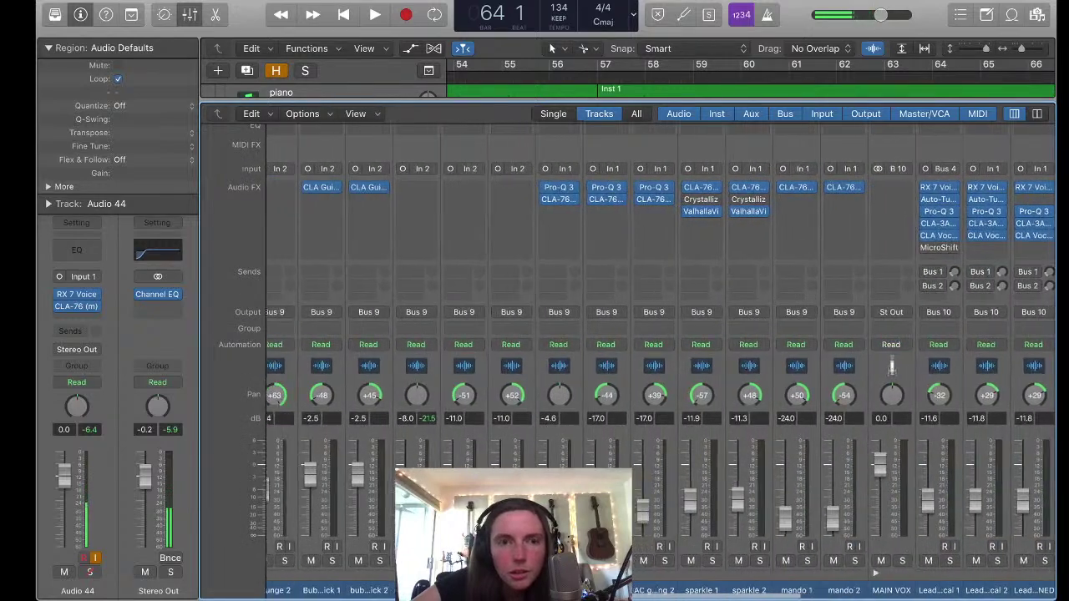
scroll(660, 360, "left", 4)
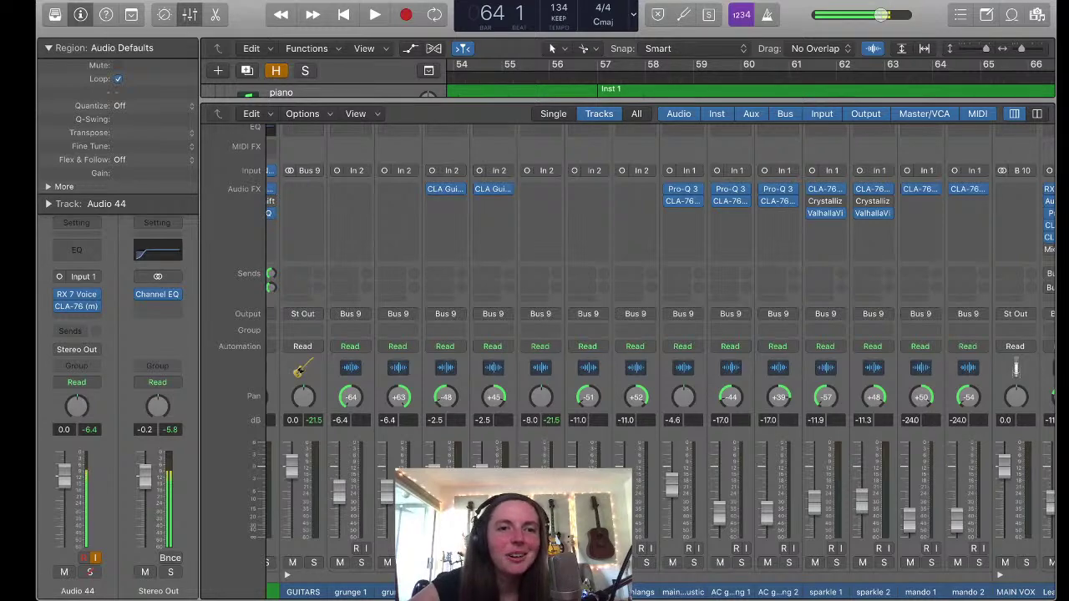
key("x")
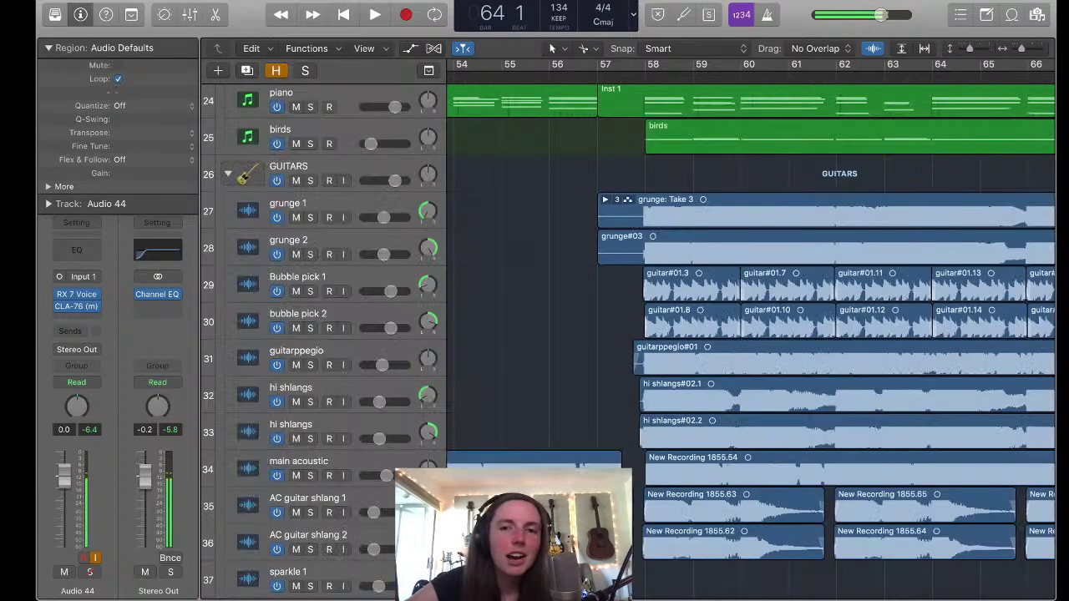
Solo both hi shlangs tracks, play them from just before bar 58 to bar 69, and clear the solo
scroll(752, 334, "down", 2)
scroll(752, 334, "right", 4)
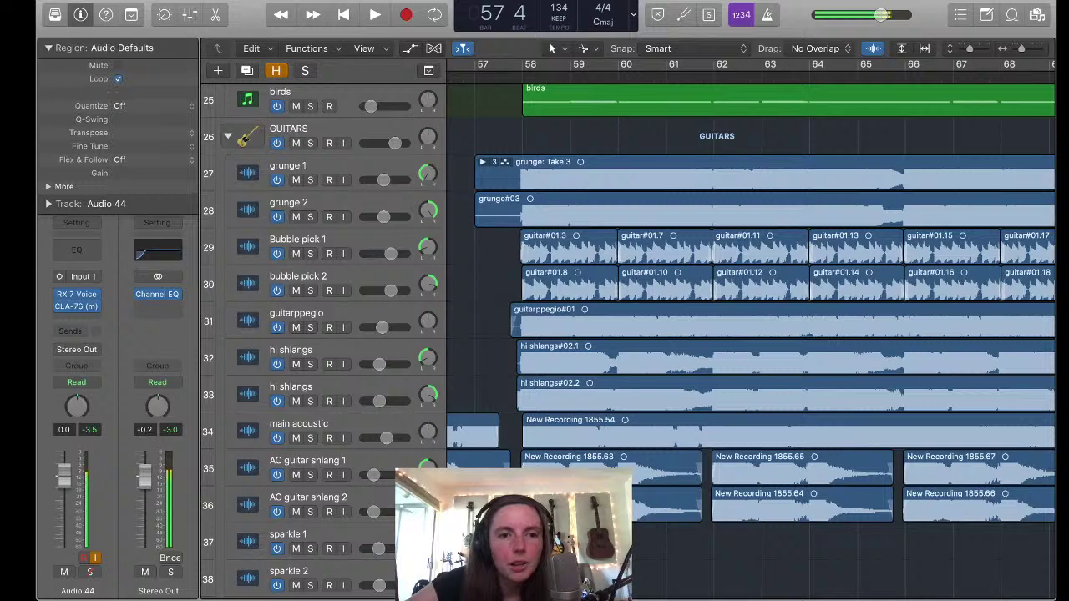
left_click(311, 365)
left_click(310, 402)
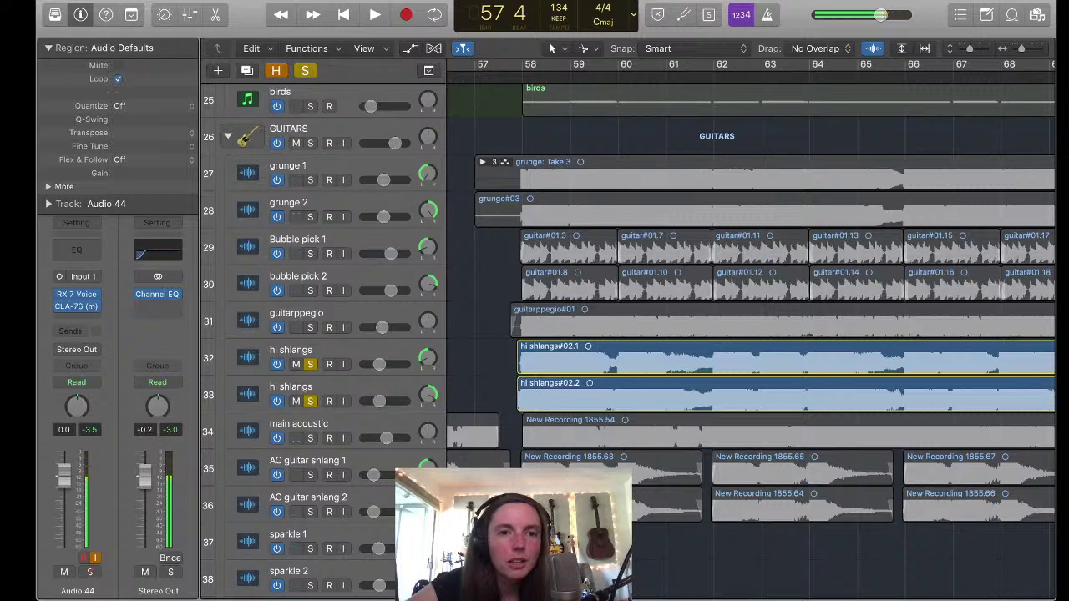
key("s")
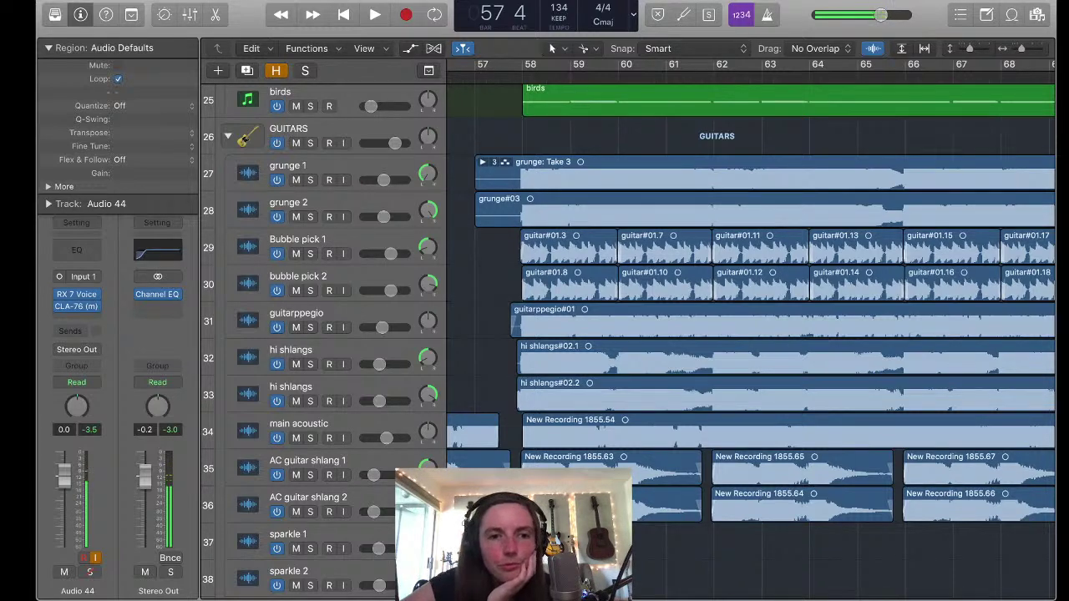
key("s")
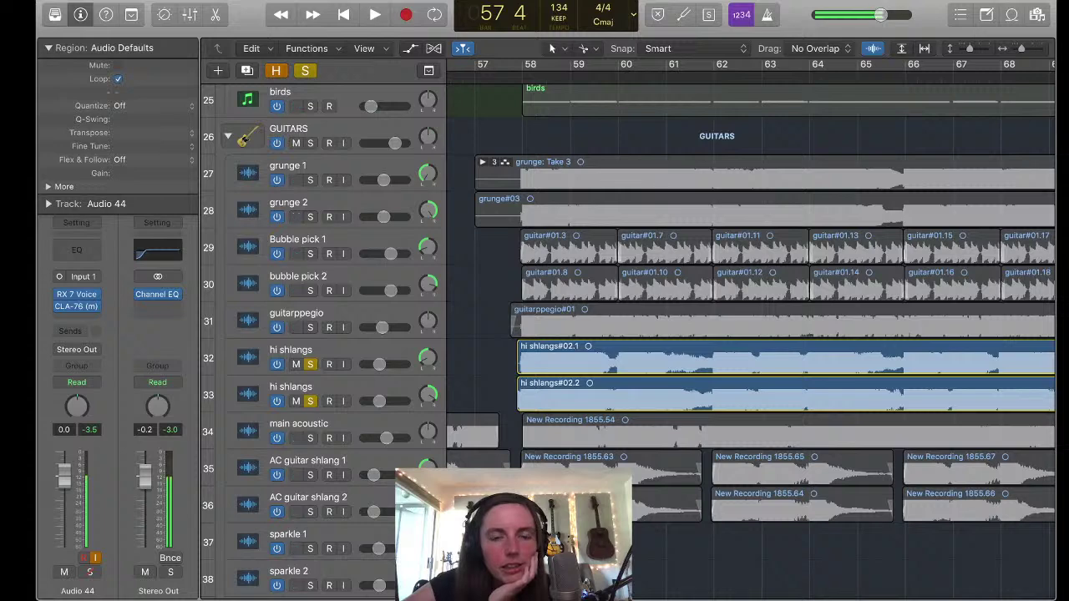
key("space")
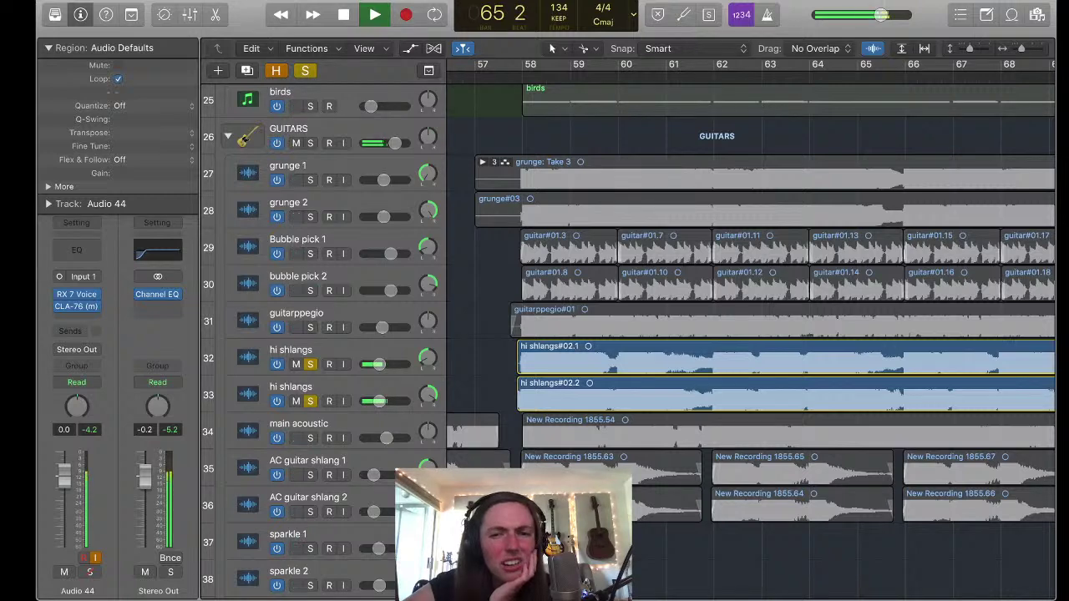
key("super+Left")
key("super+Left")
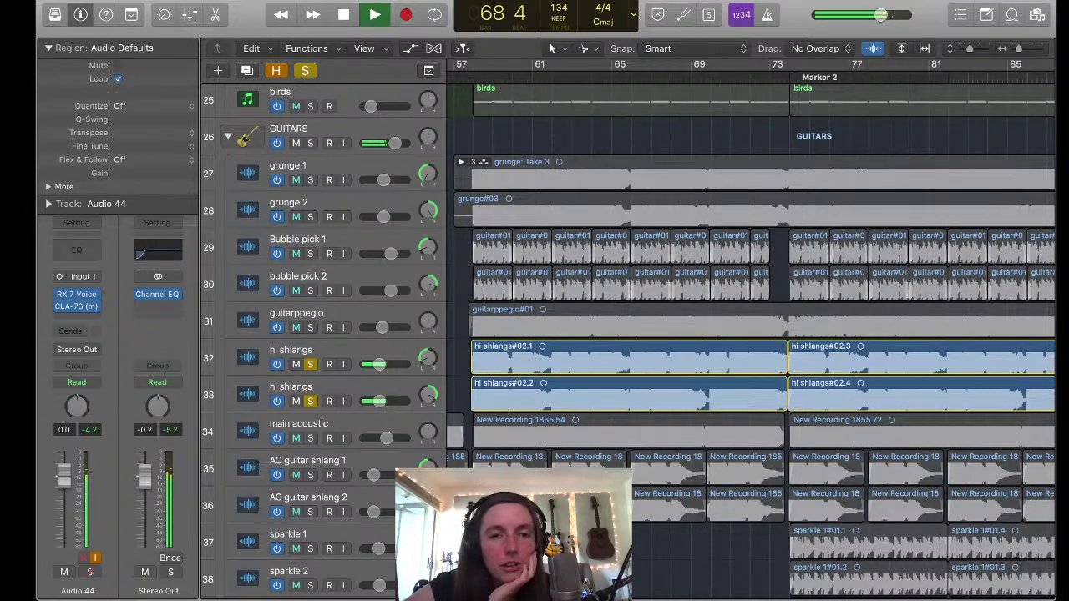
key("space")
left_click(310, 364)
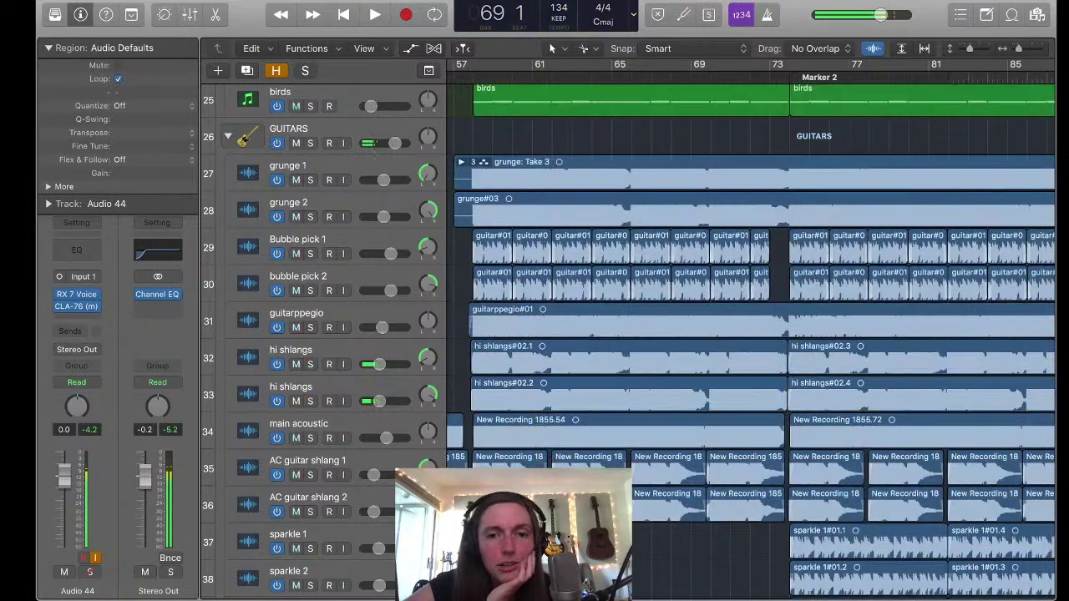
Solo the lead vocal tracks, including Lead vocal 2 TUNED, together with the four hi harm and lo harm tracks
scroll(333, 361, "down", 10)
scroll(628, 342, "up", 4)
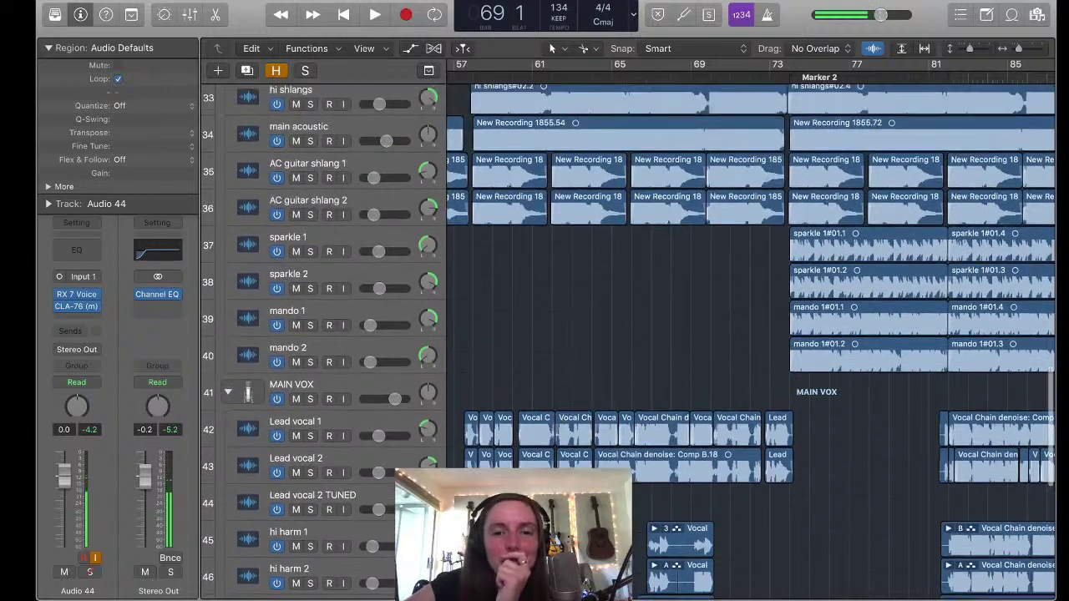
scroll(628, 341, "down", 10)
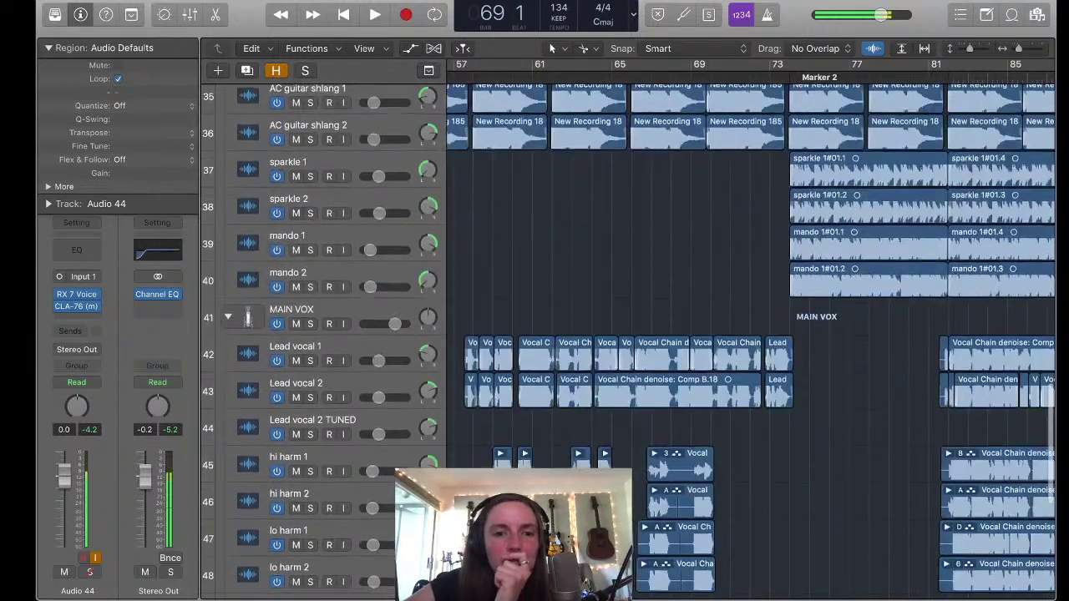
scroll(628, 341, "down", 2)
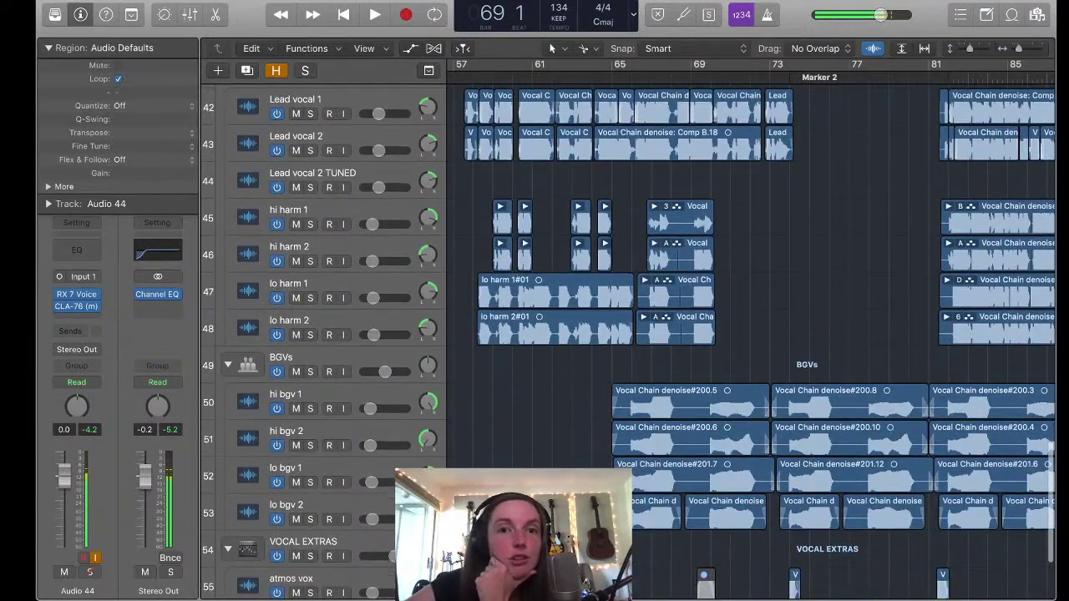
scroll(752, 334, "left", 3)
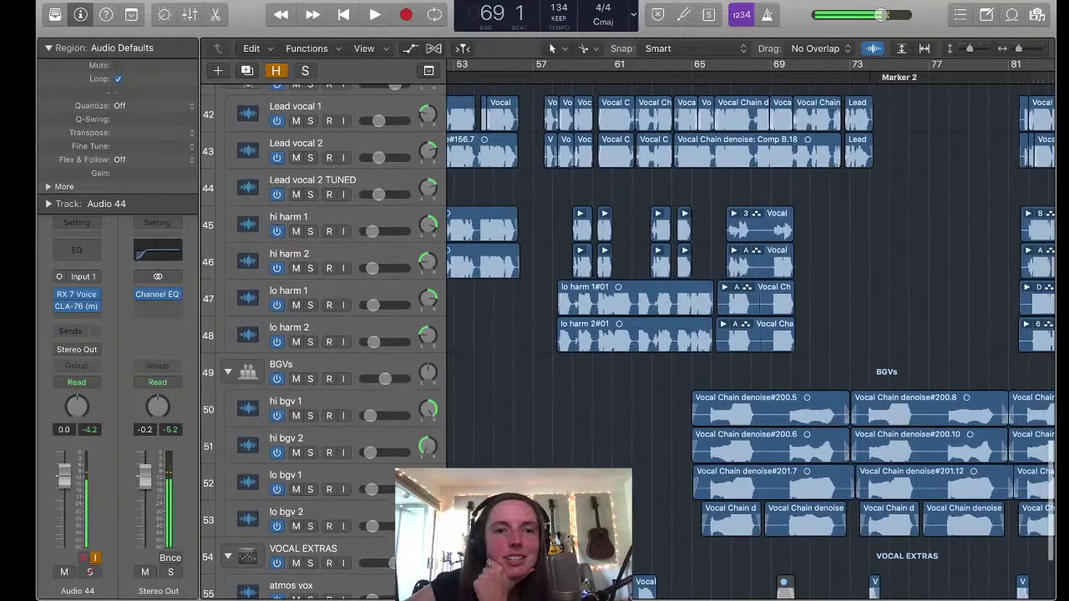
left_click(310, 343)
left_click(310, 305)
left_click(310, 232)
left_click(310, 268)
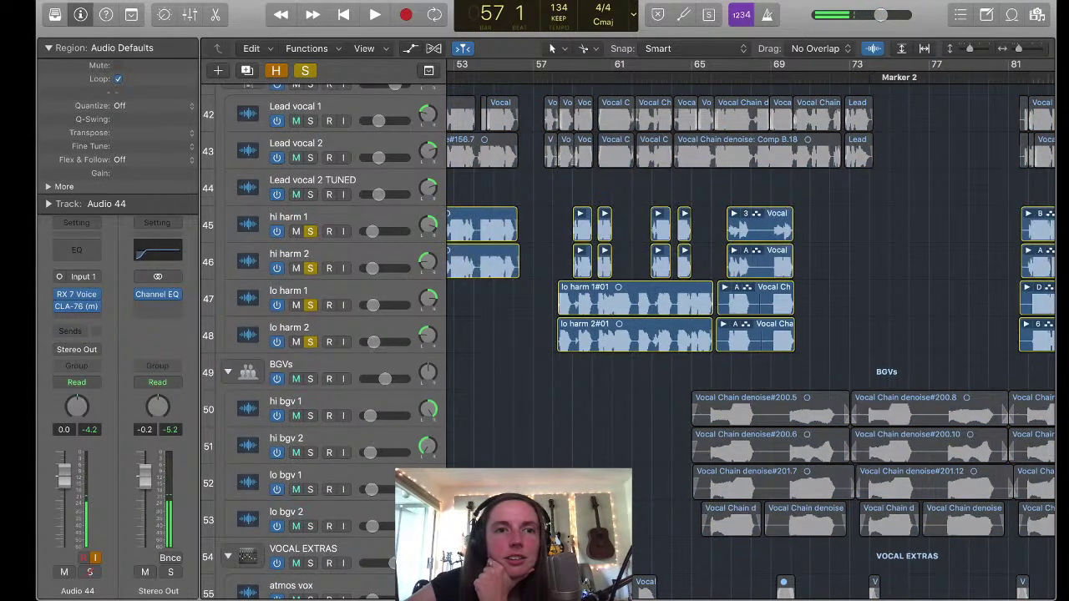
left_click_drag(309, 122, 310, 195)
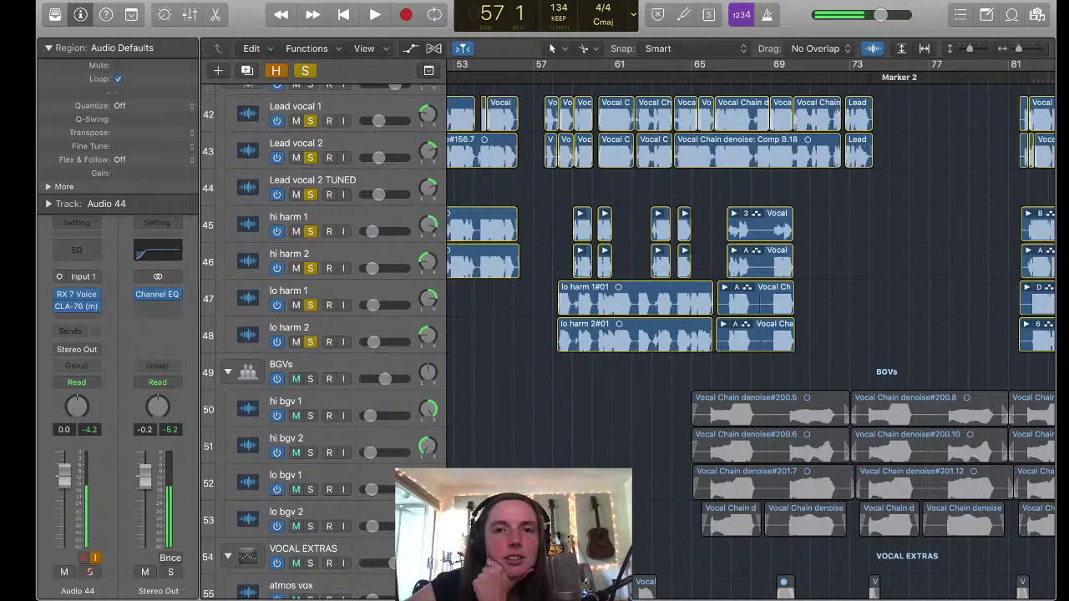
Play the soloed lead and harmony vocals from bar 57 and stop at bar 67
scroll(626, 334, "up", 3)
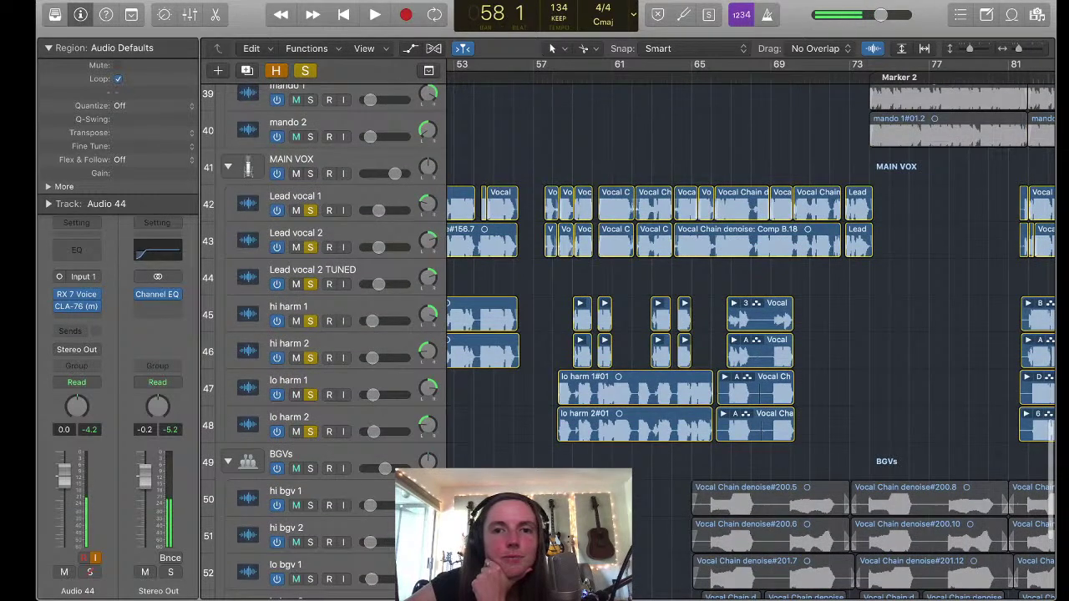
left_click(549, 77)
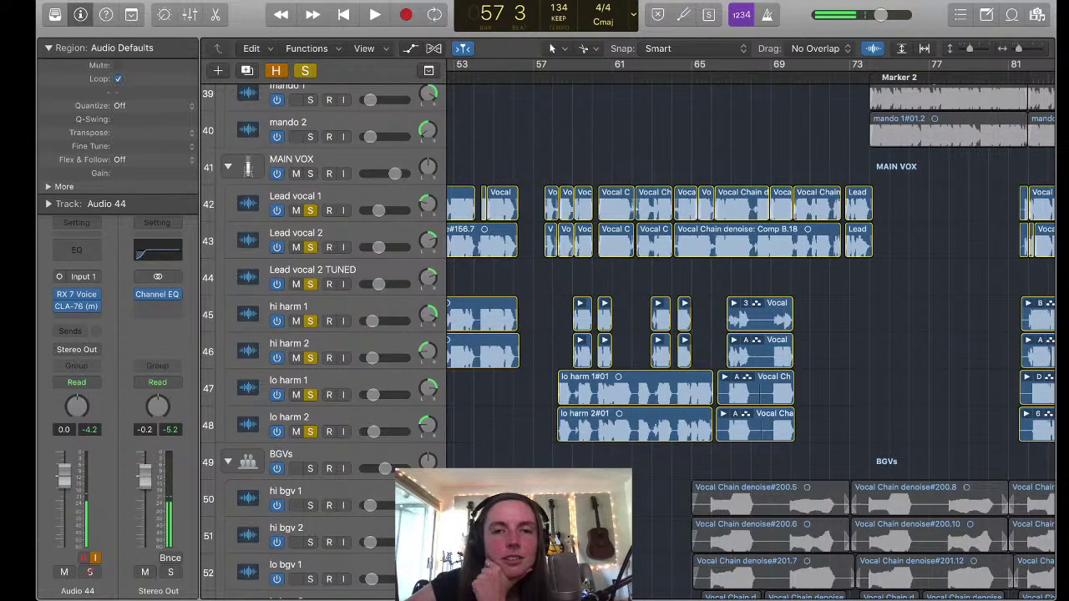
key("space")
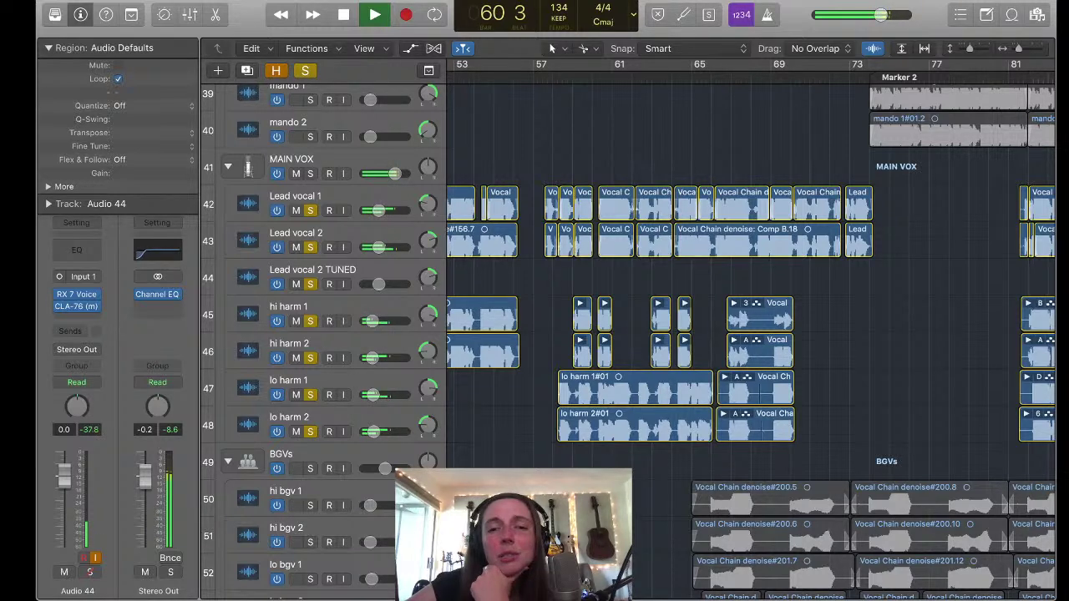
scroll(626, 334, "down", 5)
scroll(626, 335, "up", 6)
scroll(627, 334, "down", 1)
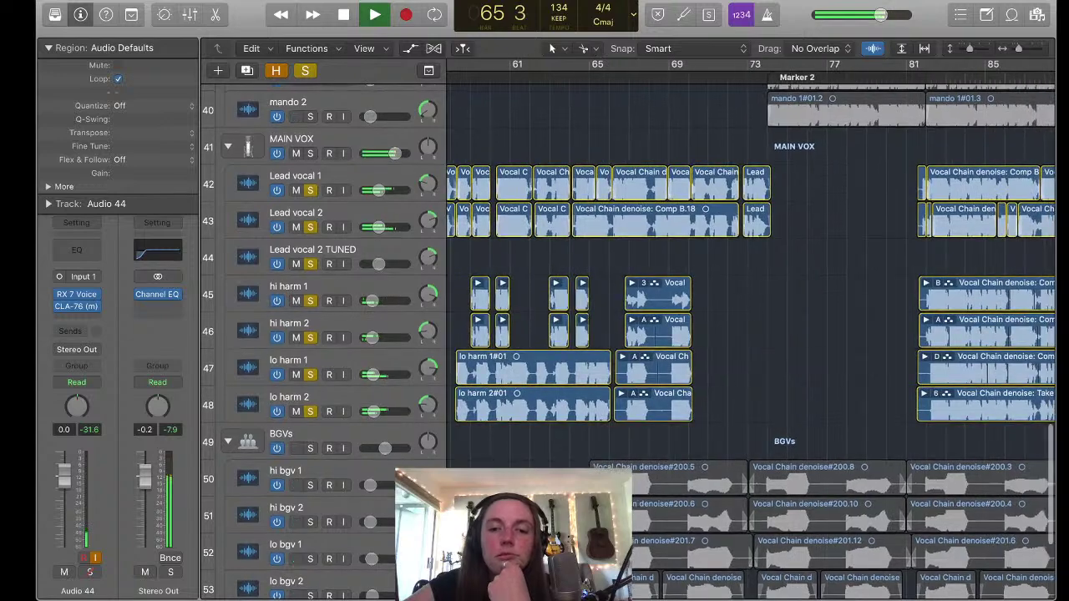
scroll(626, 334, "down", 1)
scroll(627, 334, "down", 2)
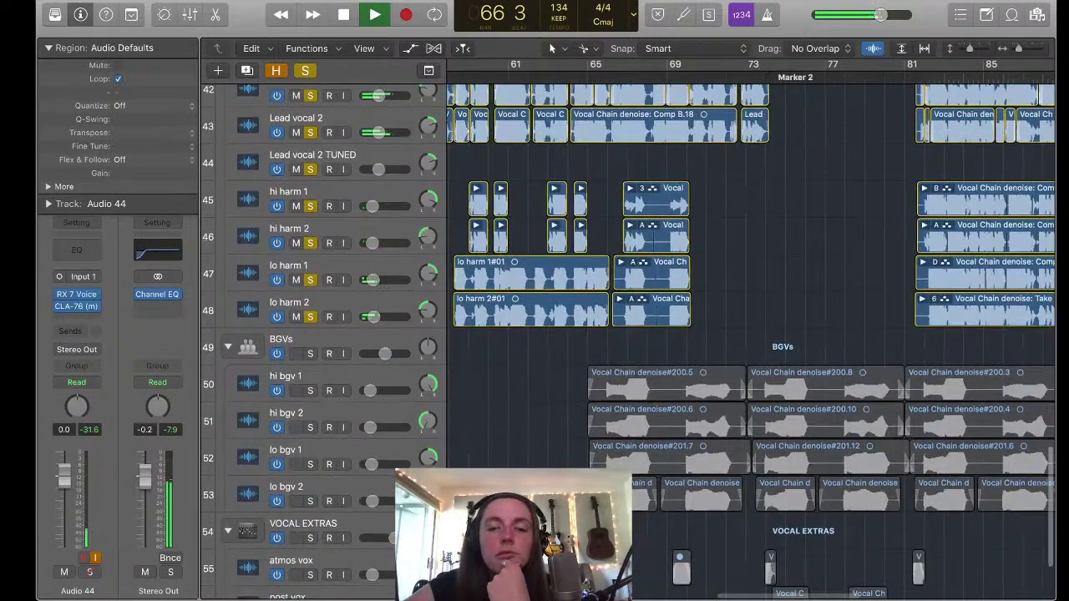
key("ctrl+m")
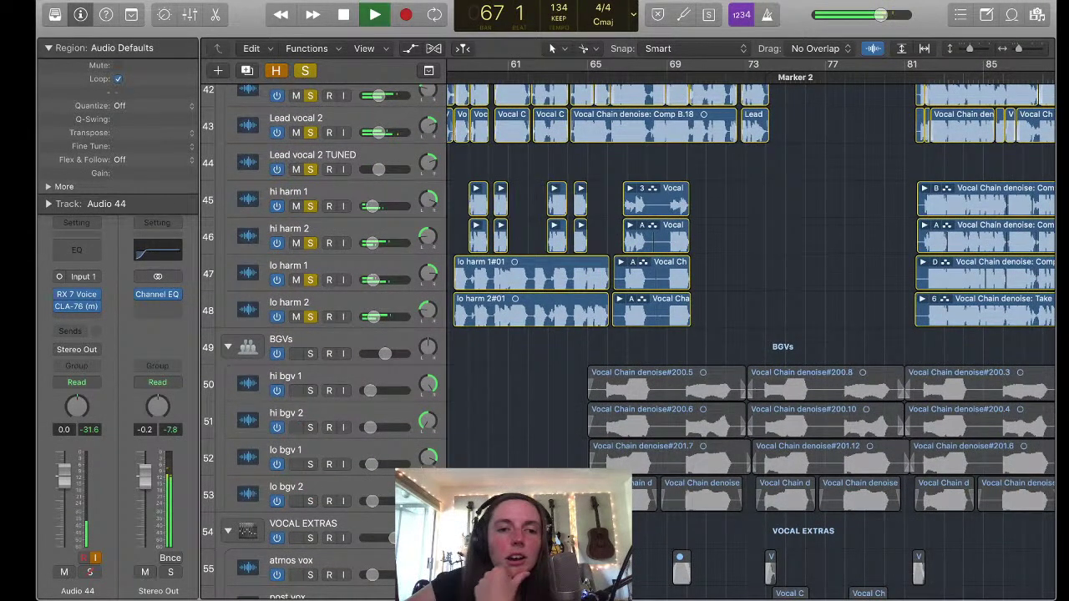
key("space")
Add the BGVs stack to the soloed vocals, go back a few bars and play the combination until bar 71
key("ctrl+m")
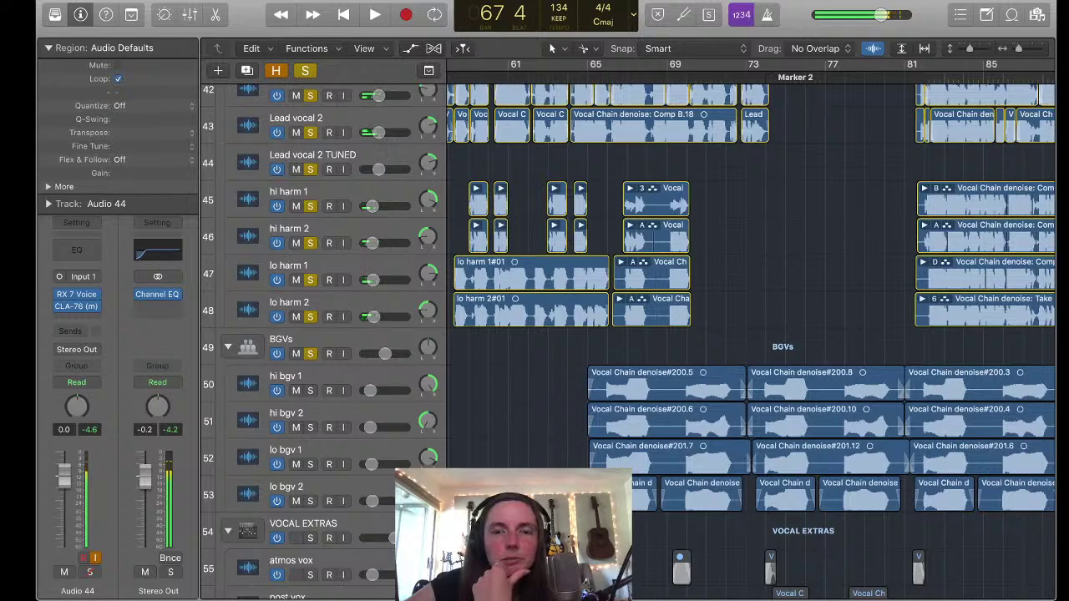
key("comma")
key("comma")
key("comma")
key("space")
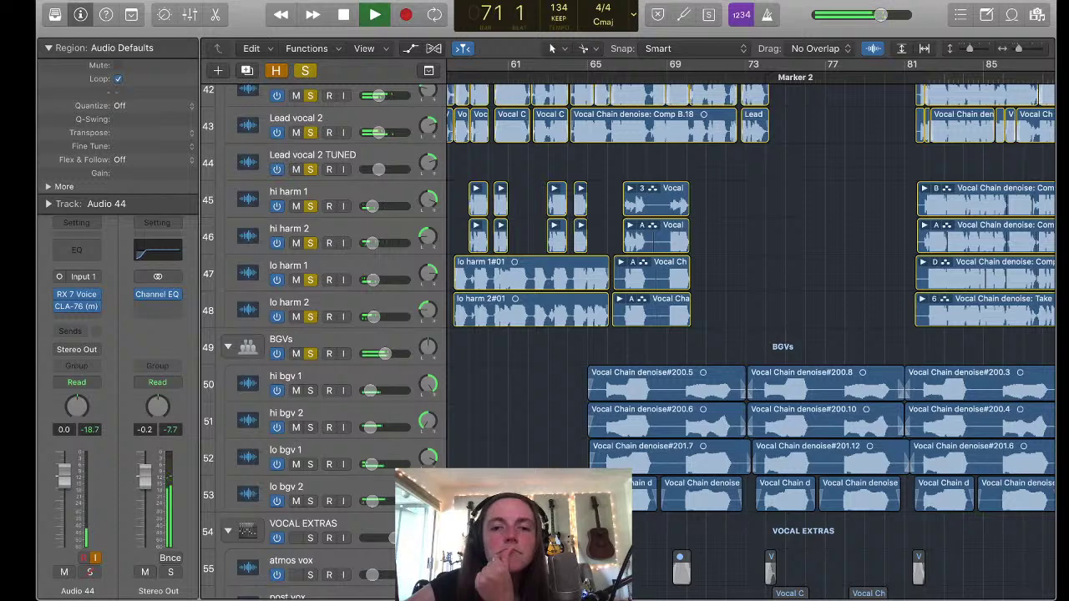
key("space")
Take both lead vocals, Lead vocal 2 TUNED and the four harmony tracks out of solo, leaving only the BGVs soloed
scroll(627, 335, "up", 3)
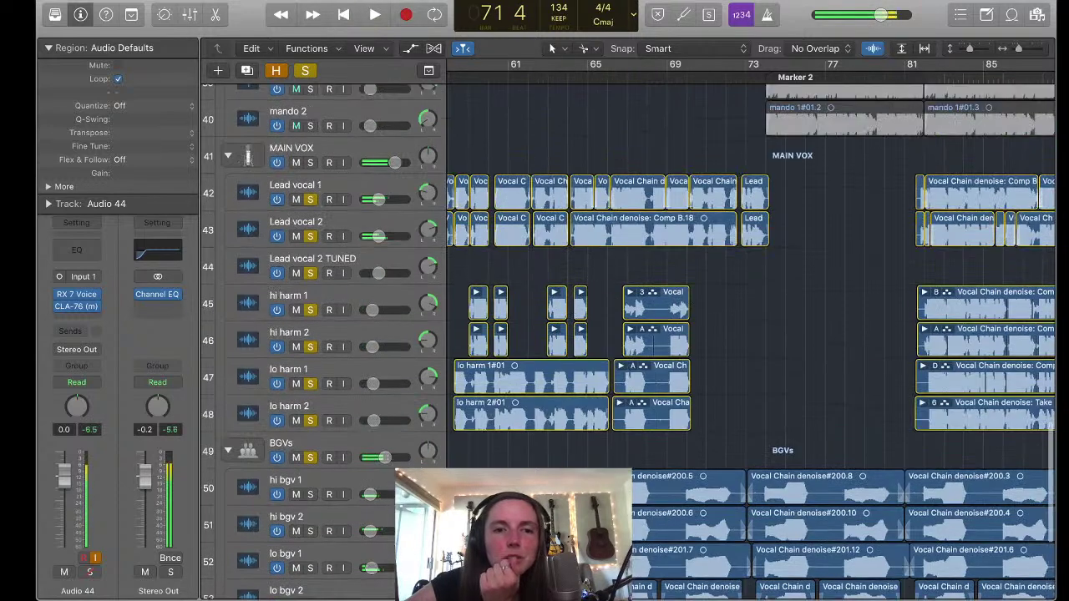
left_click_drag(311, 236, 311, 421)
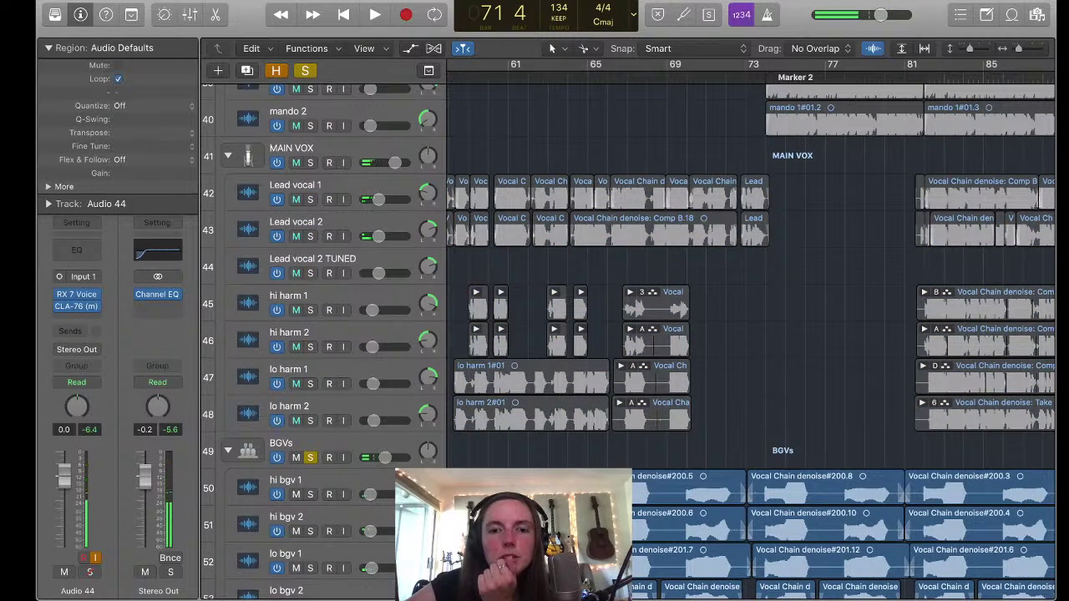
key("space")
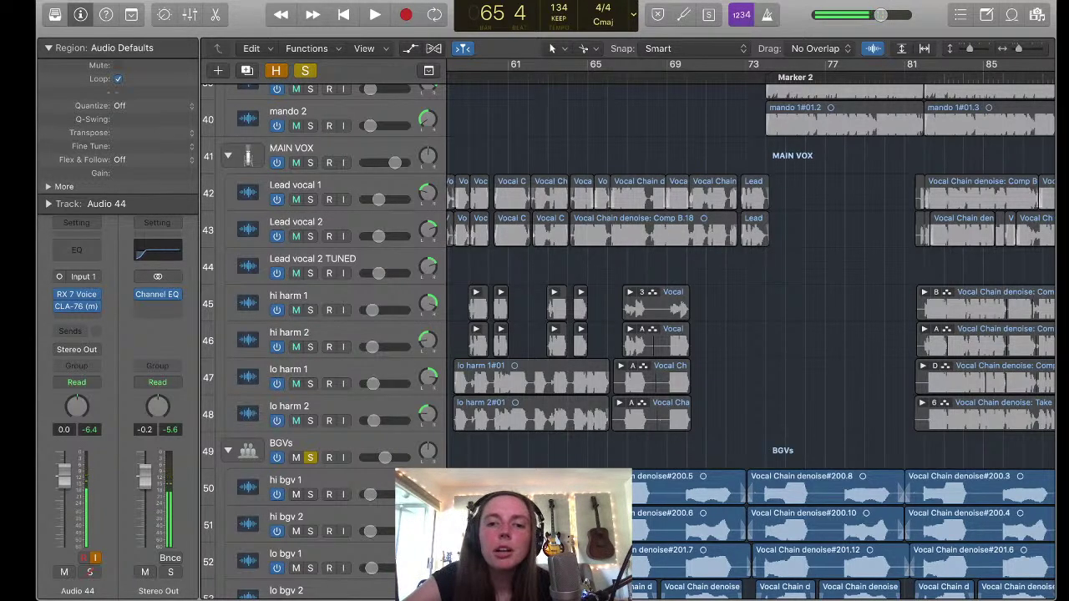
Zoom in on the BGV regions, play the soloed stack from bar 65 to bar 72, and clear the solo
scroll(752, 376, "down", 3)
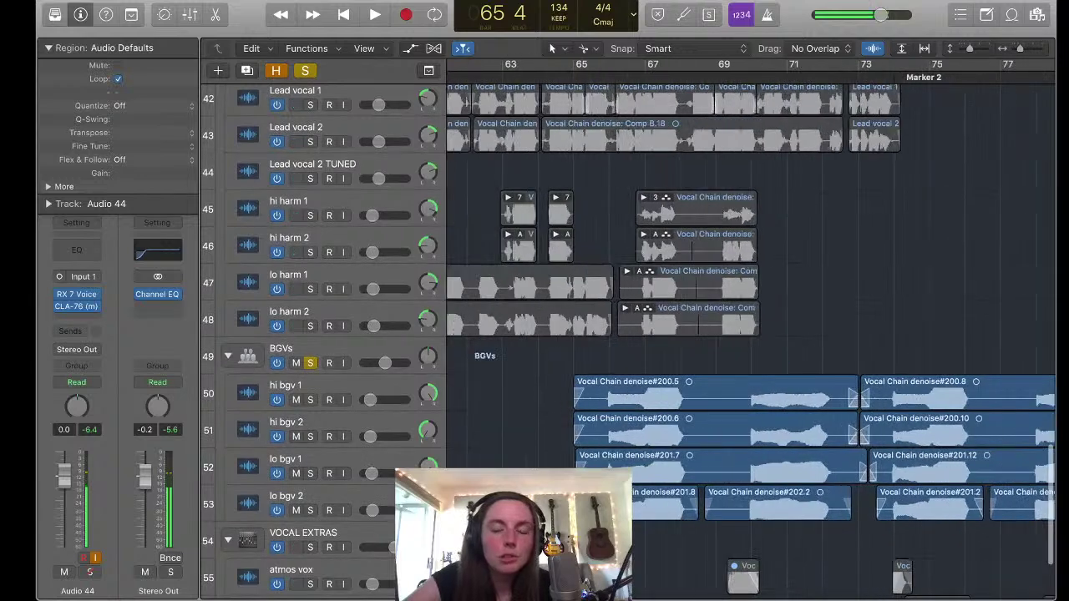
key("super+Right")
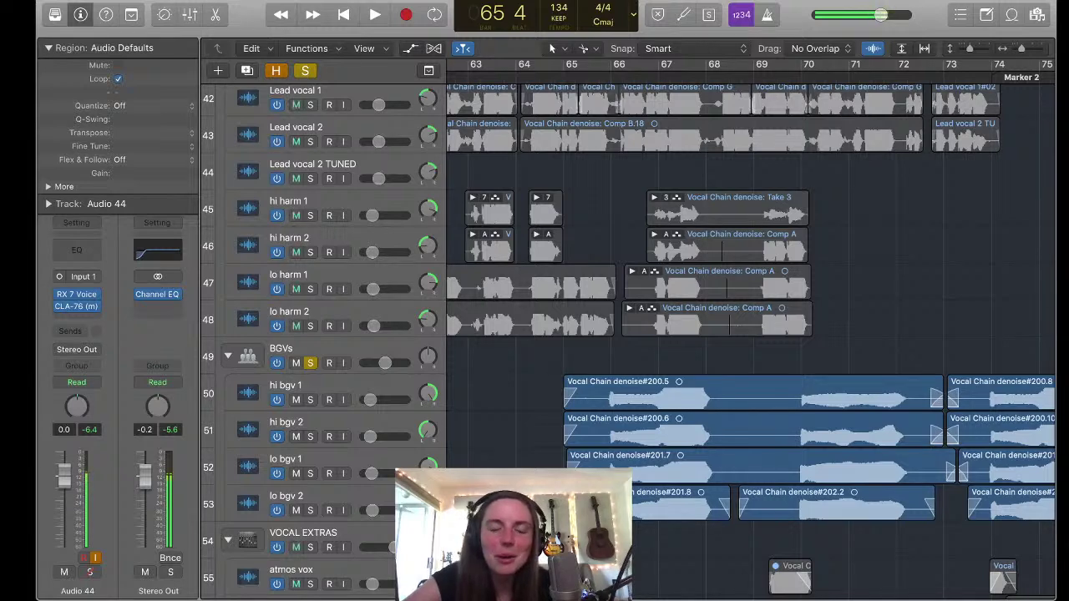
key("space")
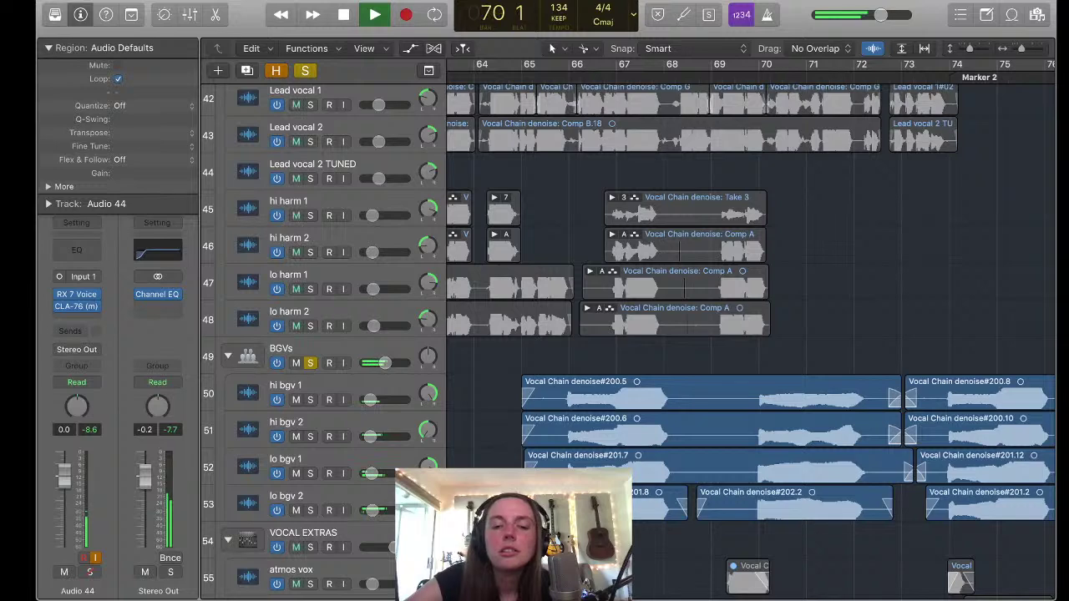
scroll(752, 334, "right", 4)
key("super+Left")
key("super+Left")
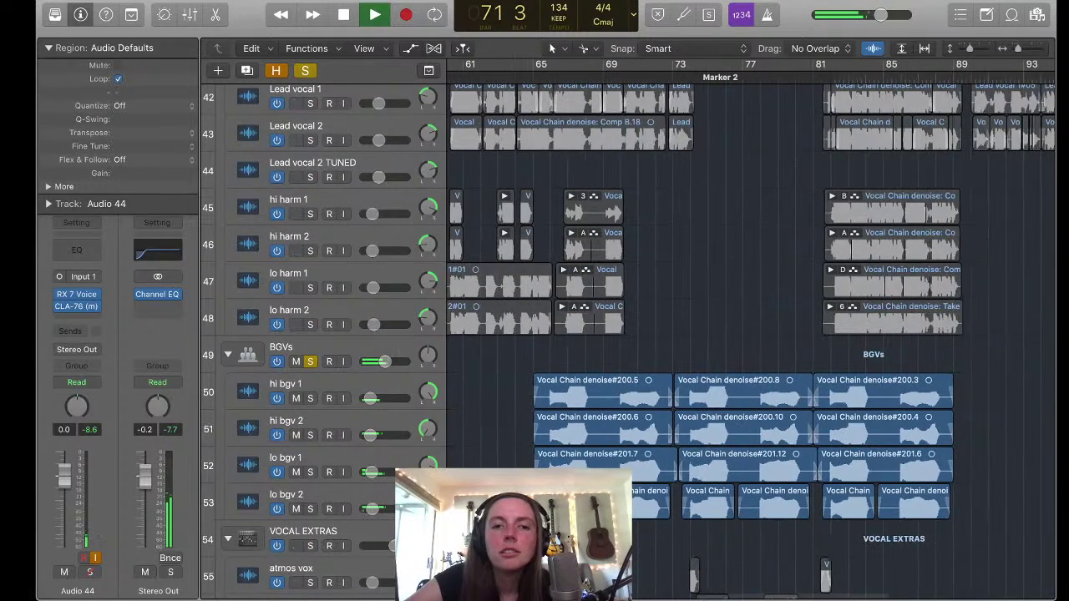
scroll(752, 334, "down", 2)
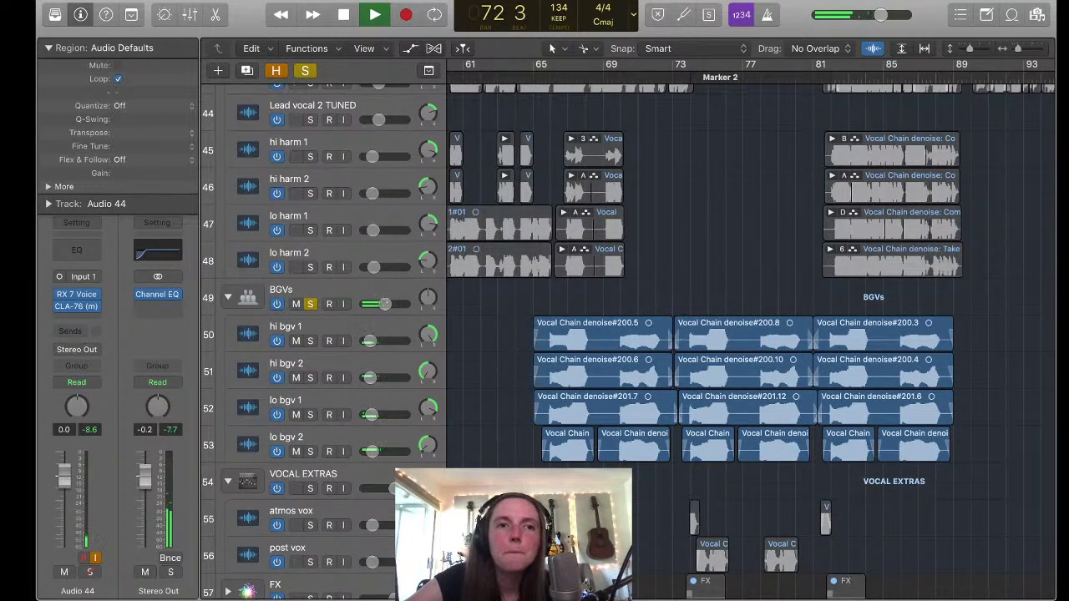
key("space")
key("ctrl+alt+super+s")
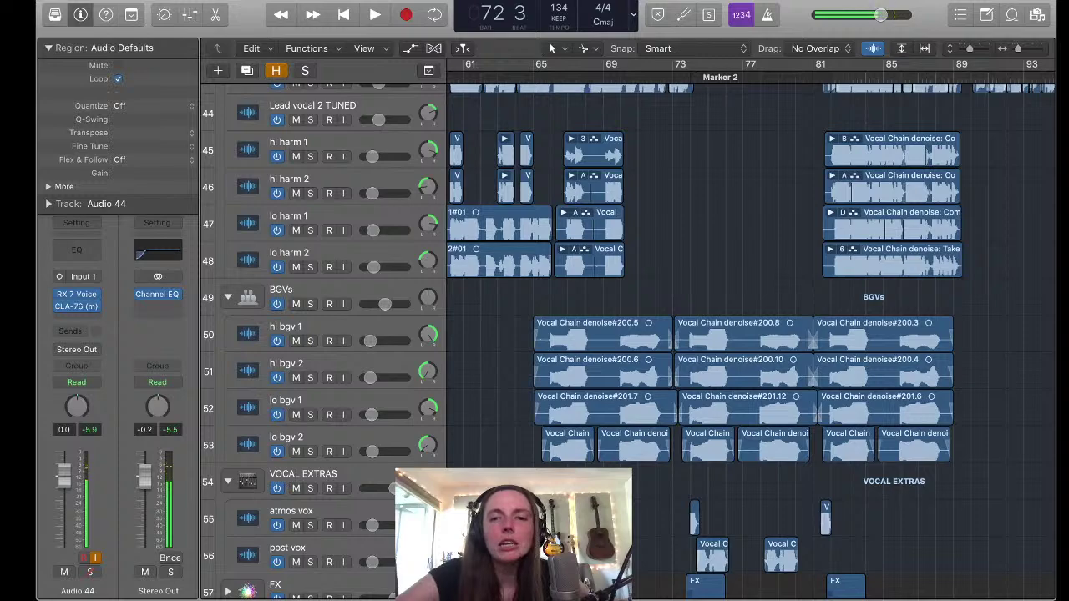
Solo the MICK_SCHULTZ percussion track, play its fill at bar 72, and clear the solo
scroll(710, 334, "down", 3)
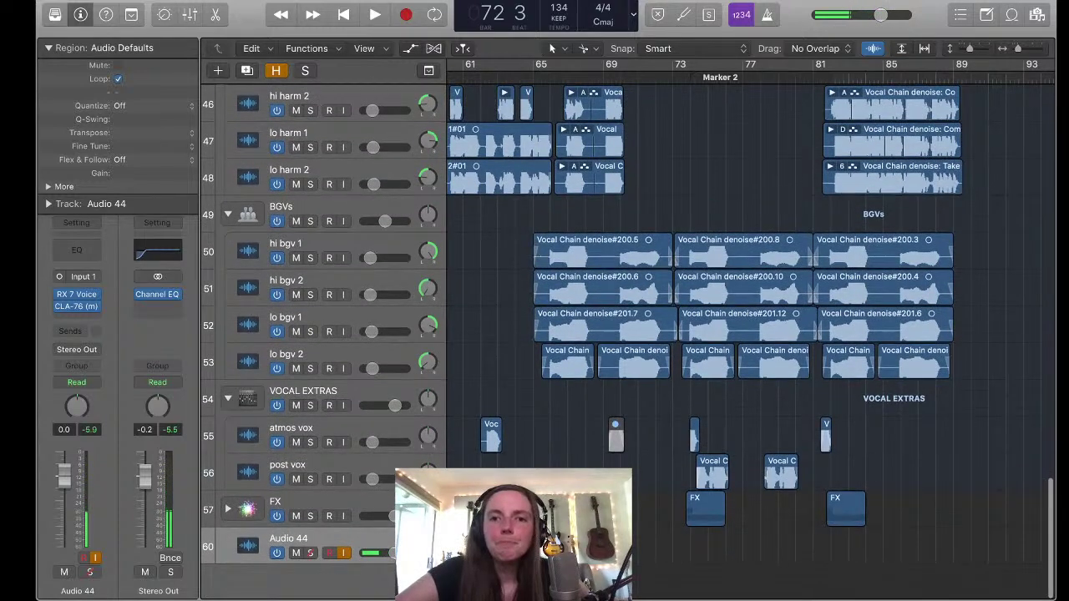
scroll(710, 334, "up", 15)
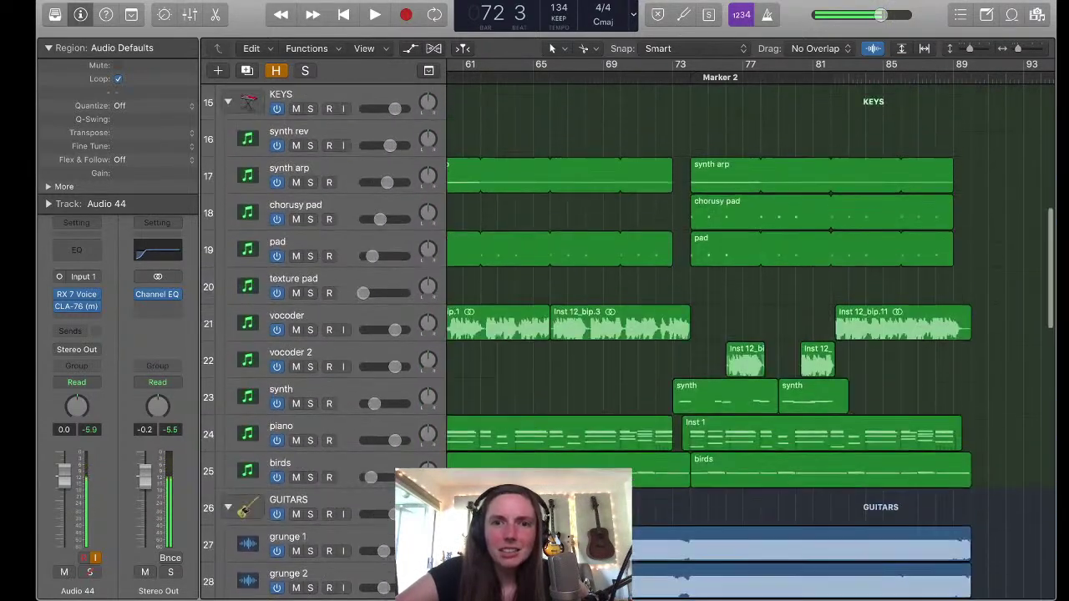
scroll(710, 334, "up", 12)
scroll(710, 334, "down", 4)
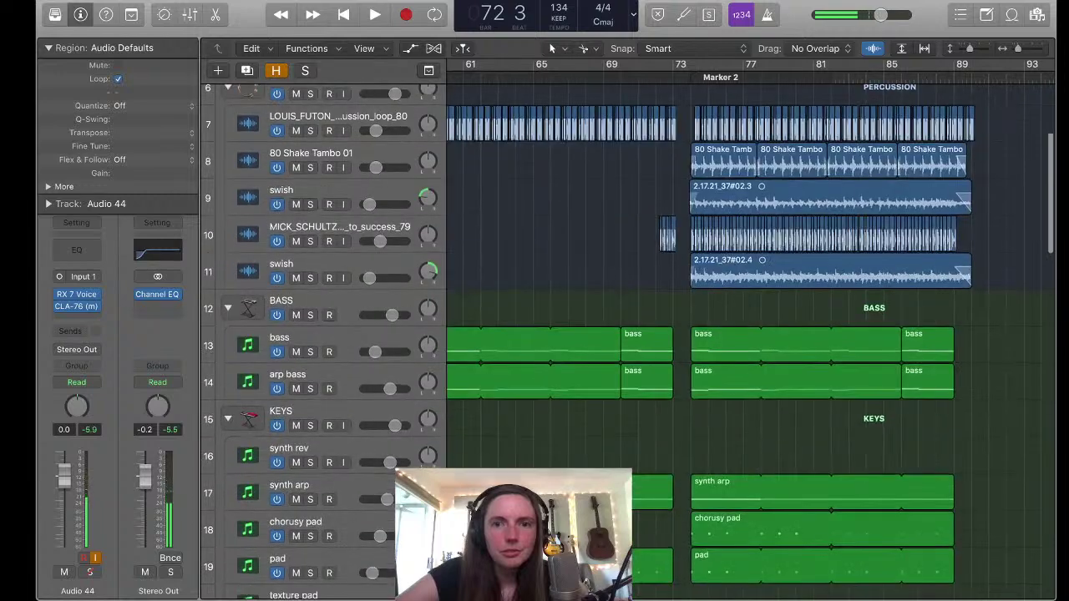
scroll(674, 334, "up", 5)
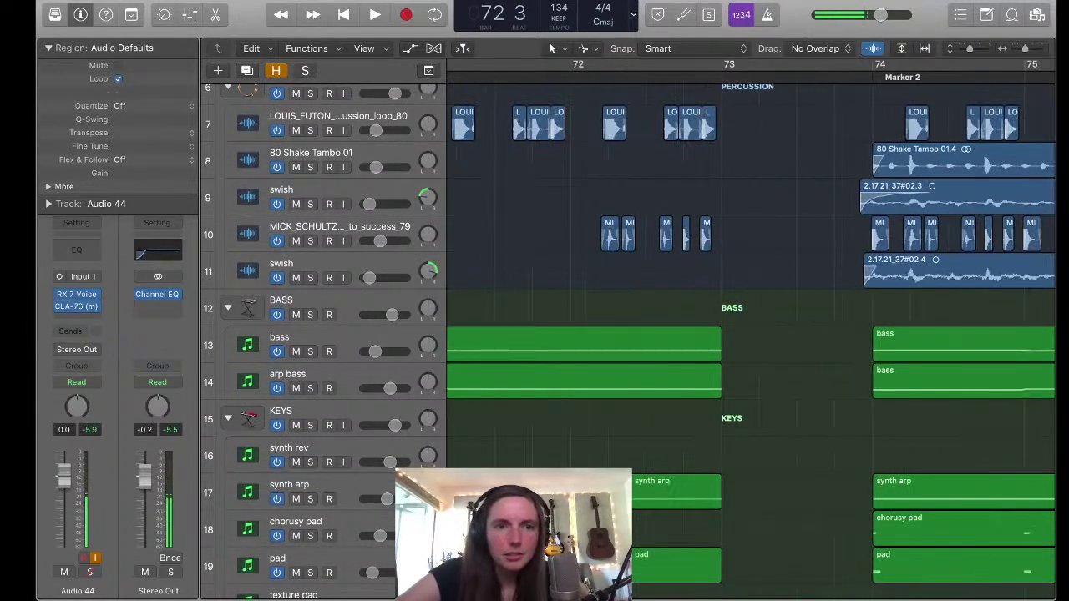
key("s")
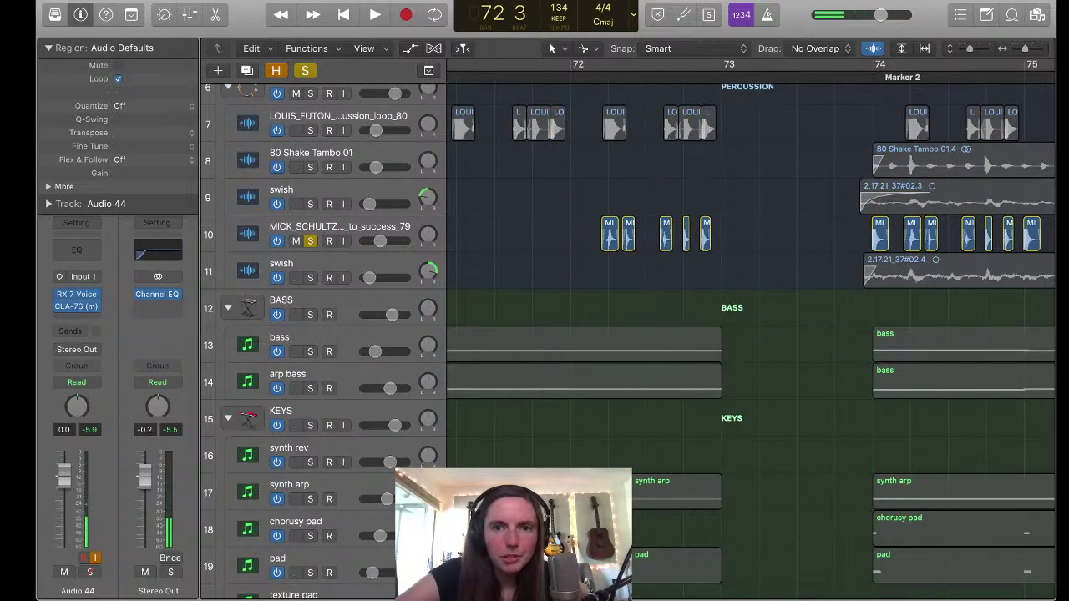
key("space")
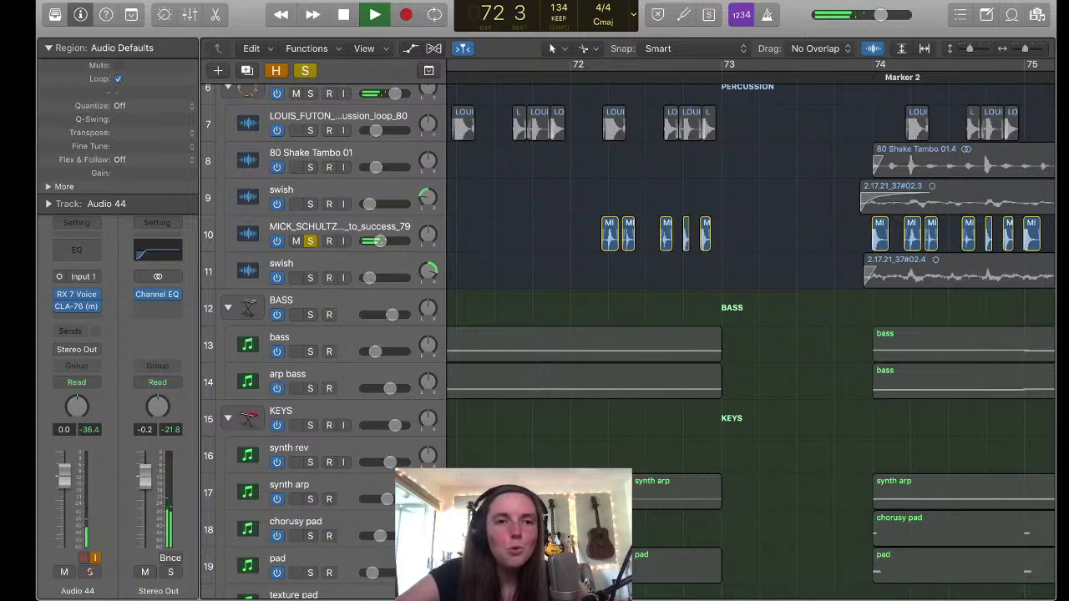
key("space")
key("s")
Examine the drum, percussion, bass, keys and guitar regions around the break at bar 73 leading into Marker 2
scroll(626, 335, "up", 5)
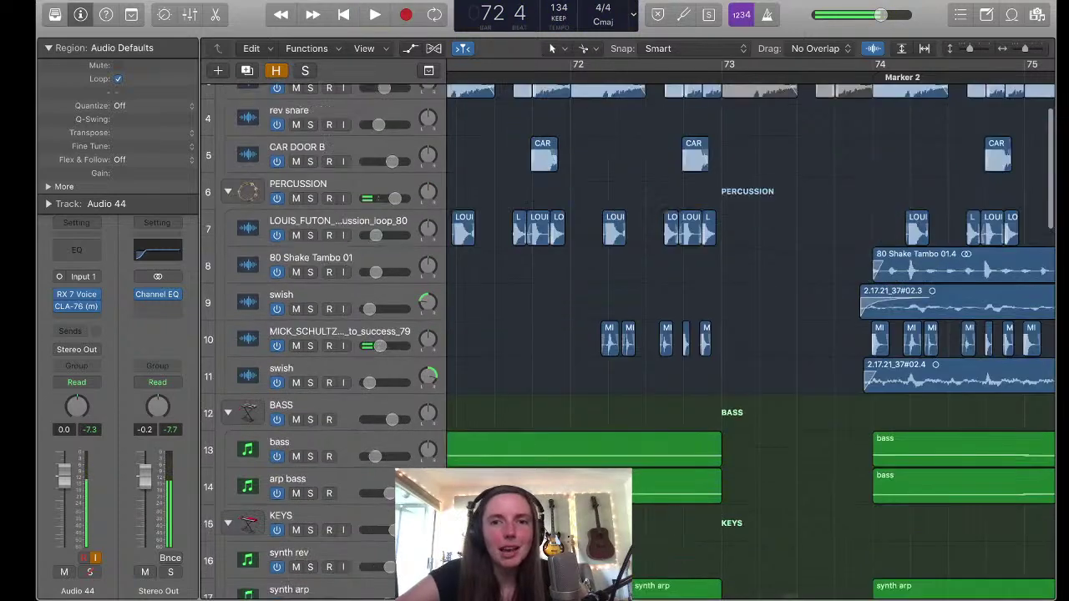
scroll(752, 335, "left", 2)
scroll(752, 334, "up", 1)
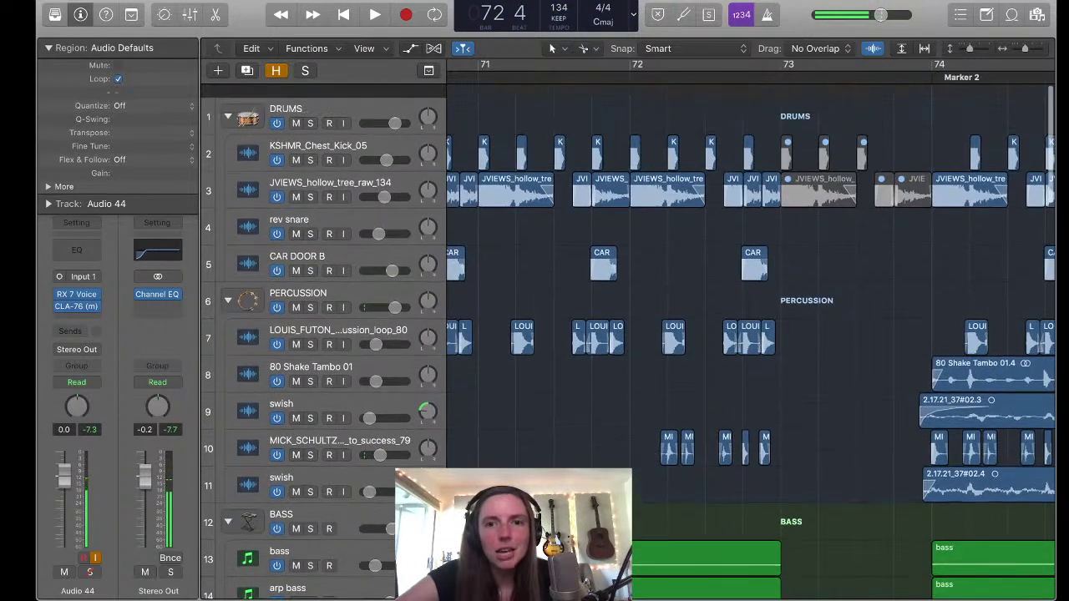
scroll(752, 334, "down", 2)
scroll(752, 335, "down", 15)
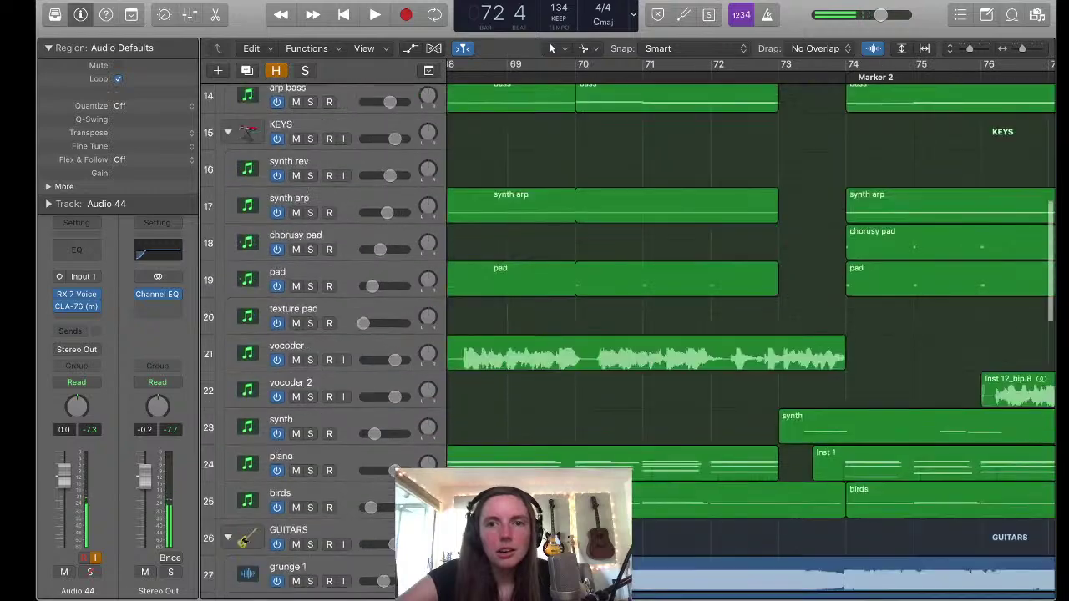
scroll(752, 334, "left", 3)
scroll(752, 334, "up", 2)
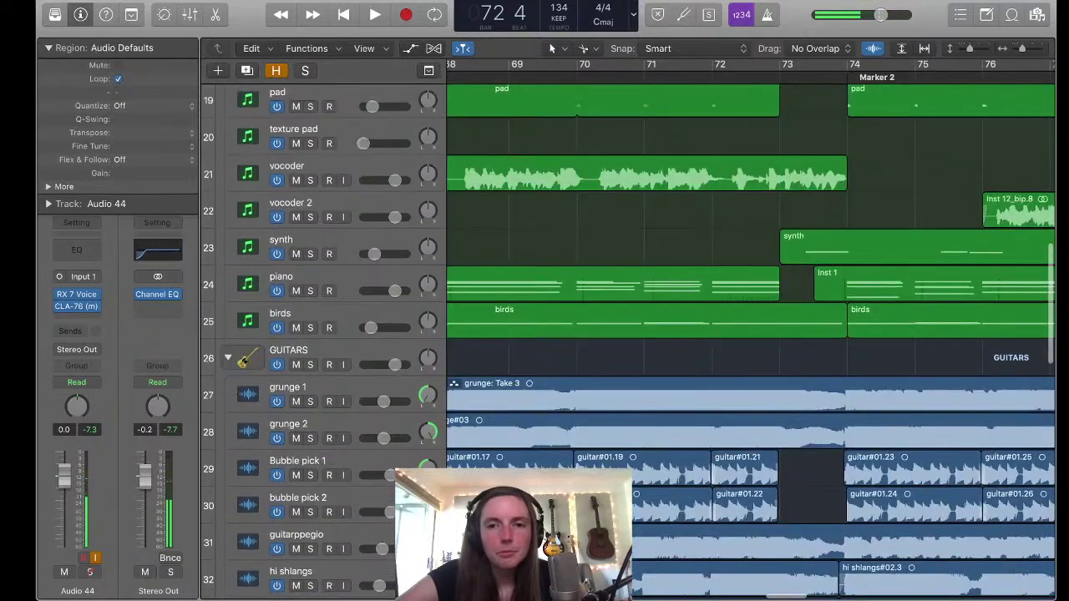
scroll(752, 334, "down", 4)
scroll(752, 334, "down", 1)
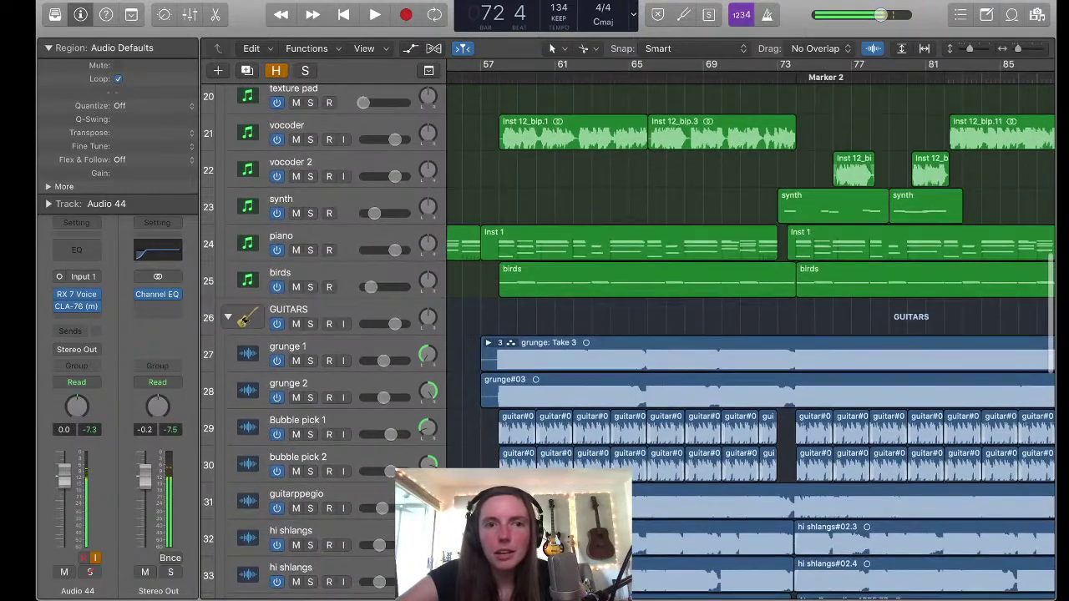
scroll(752, 334, "right", 2)
Play the full mix from the end of bar 72 through Marker 2 and stop at bar 78
key("space")
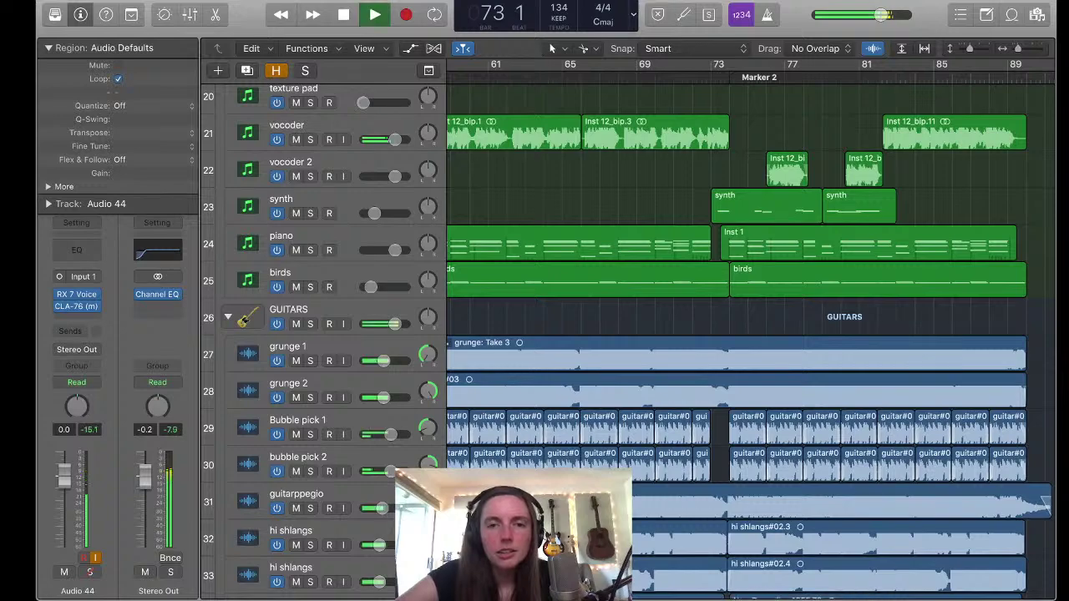
scroll(752, 334, "right", 2)
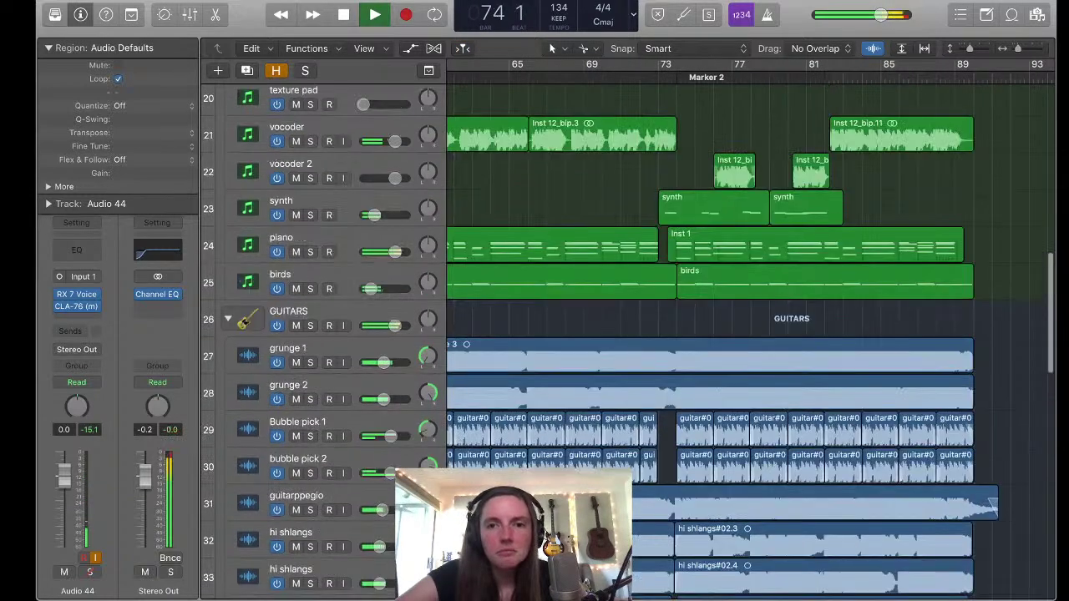
scroll(751, 334, "up", 3)
scroll(752, 334, "right", 4)
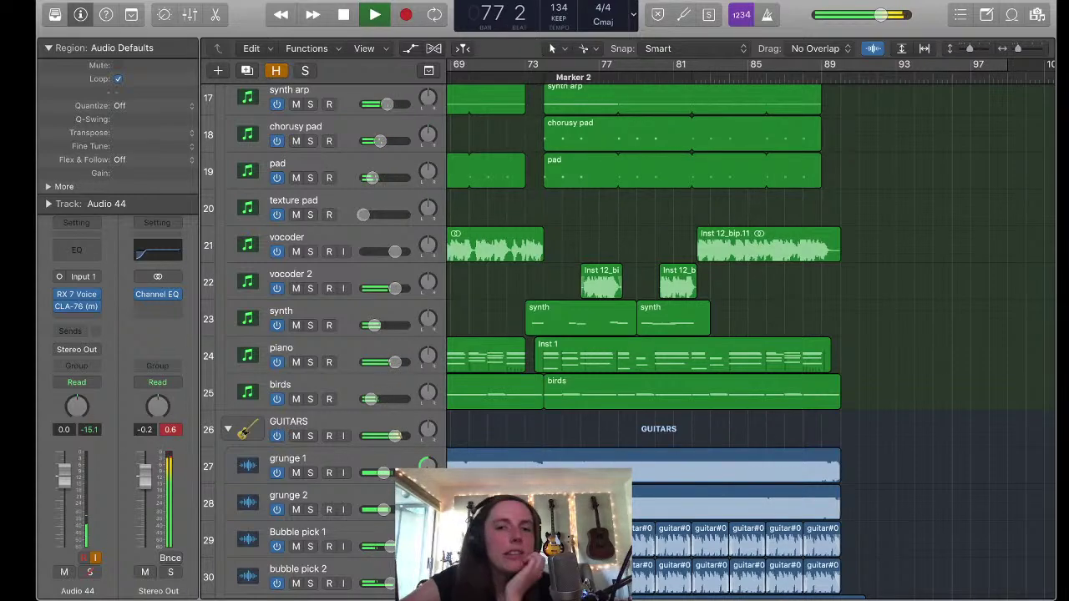
key("space")
Solo the post vox track under VOCAL EXTRAS and inspect its effects and bus sends in the mixer
scroll(643, 334, "up", 5)
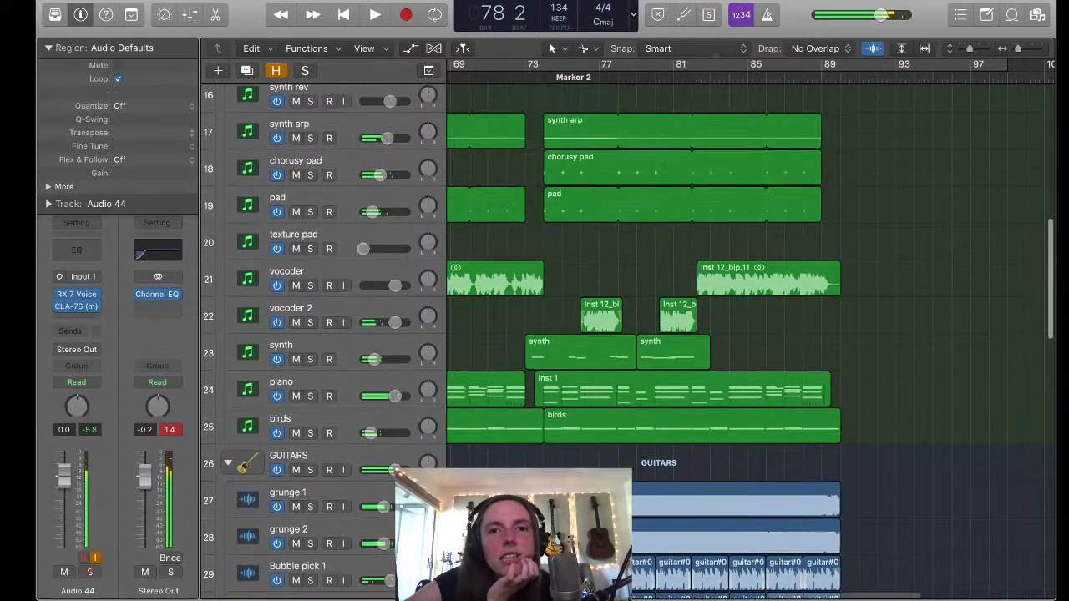
scroll(643, 334, "up", 10)
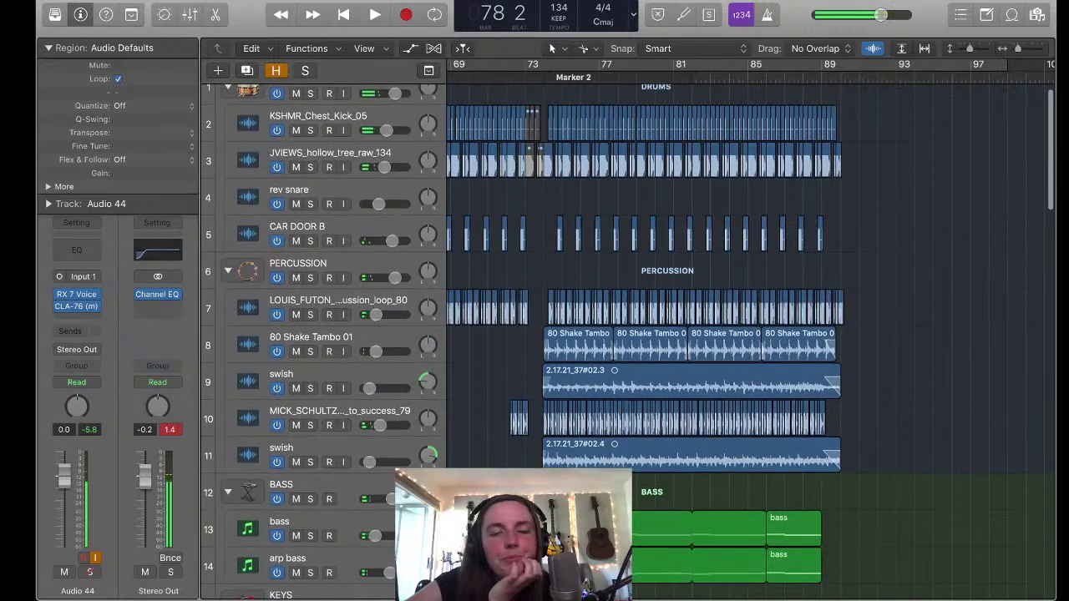
scroll(643, 334, "down", 20)
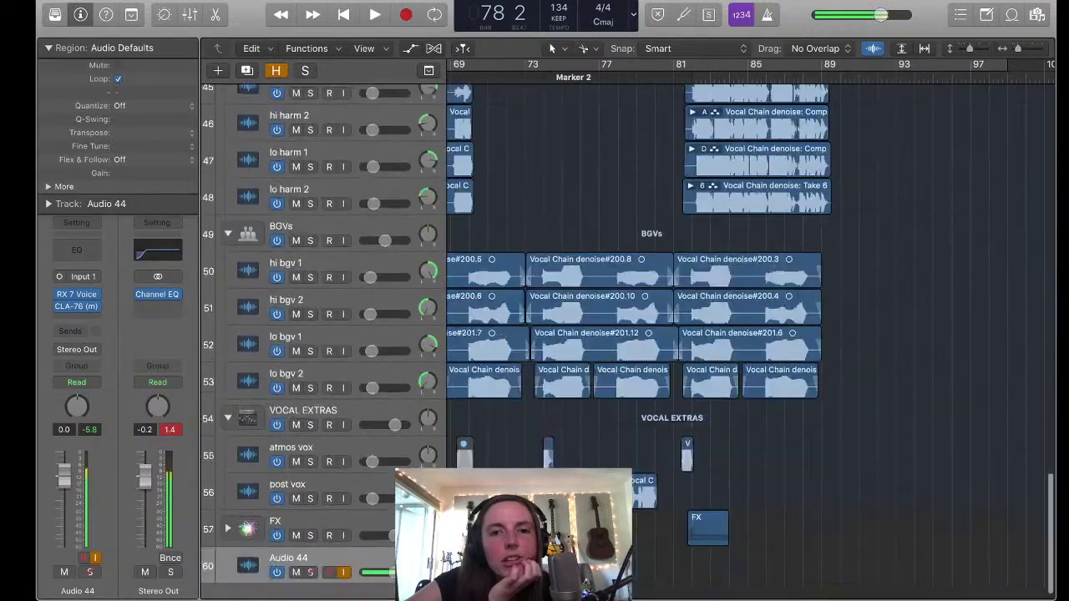
scroll(565, 334, "up", 5)
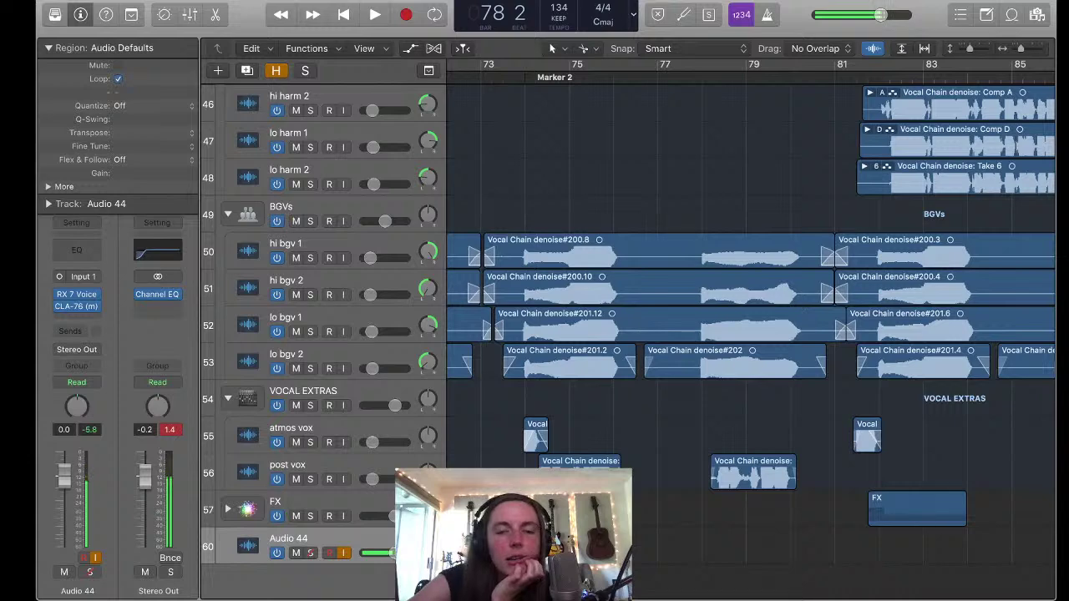
key("x")
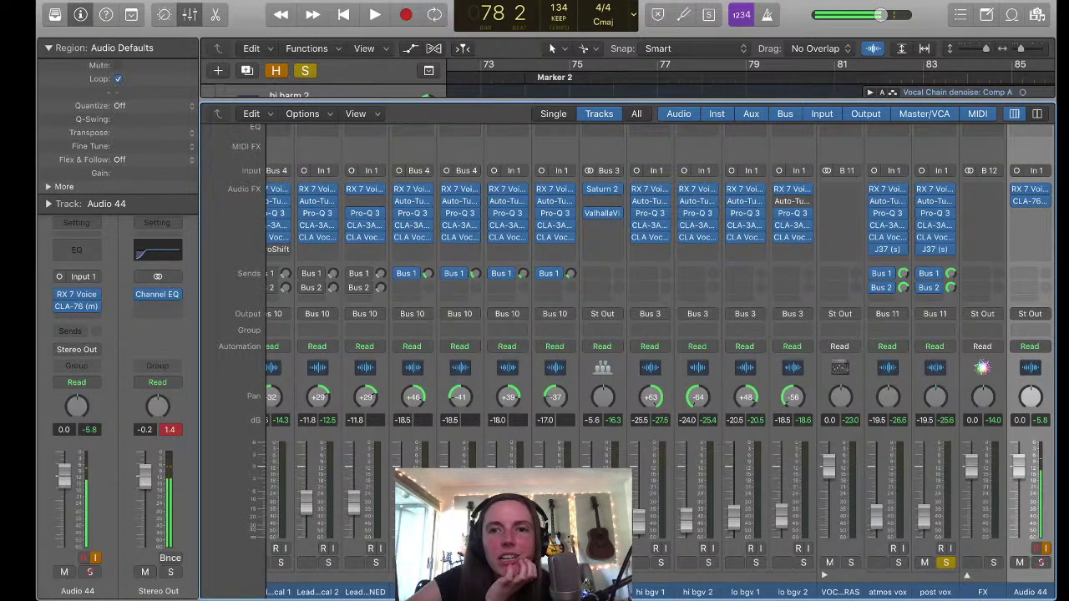
scroll(635, 351, "right", 5)
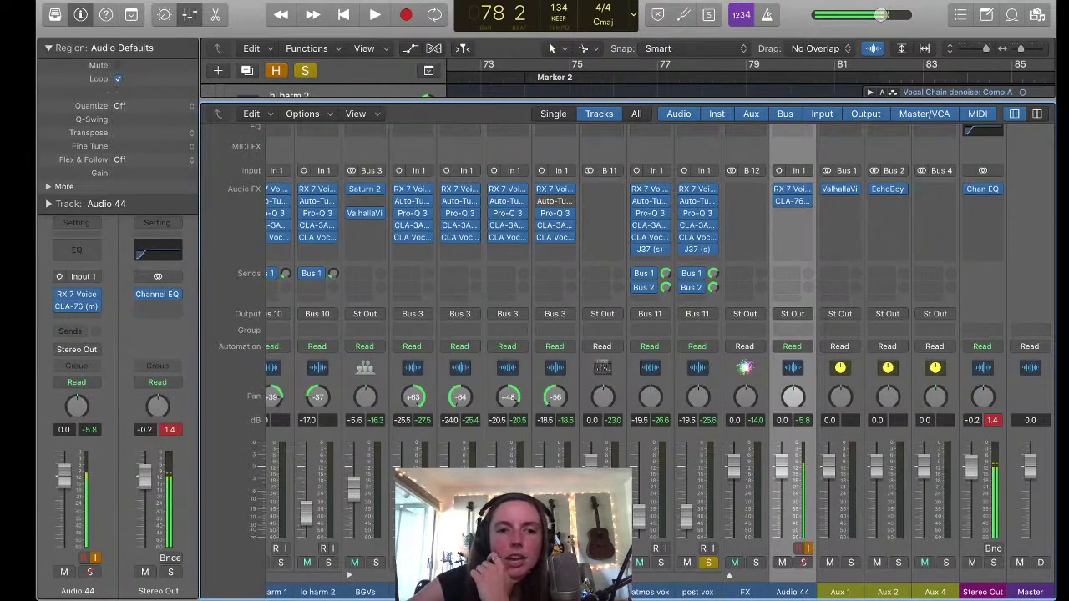
key("x")
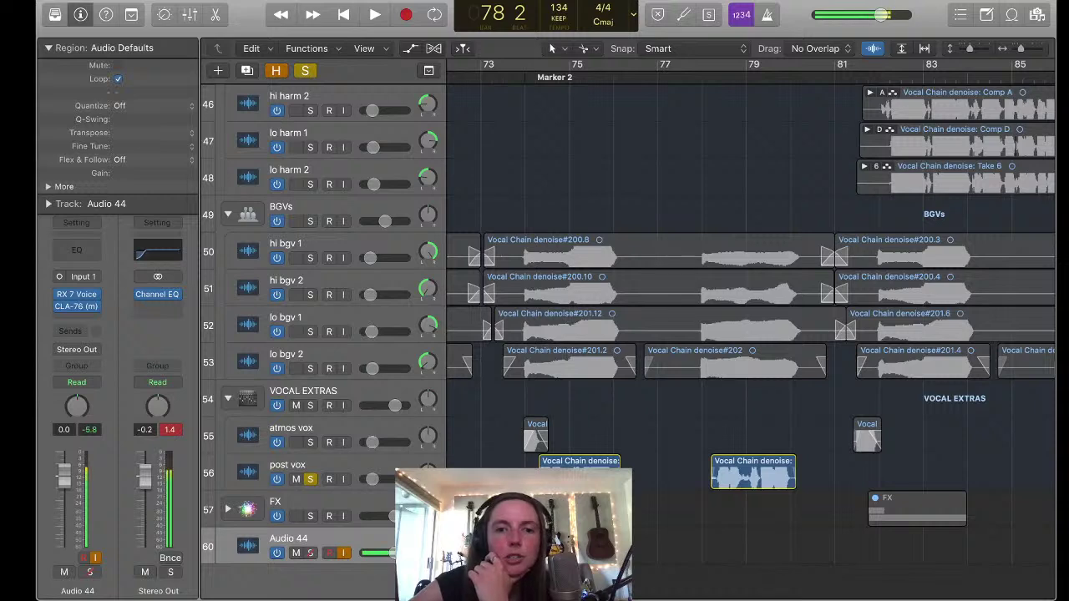
Play the soloed post vox track from Marker 2 at bar 74 to bar 76 and clear the solo
key("alt+comma")
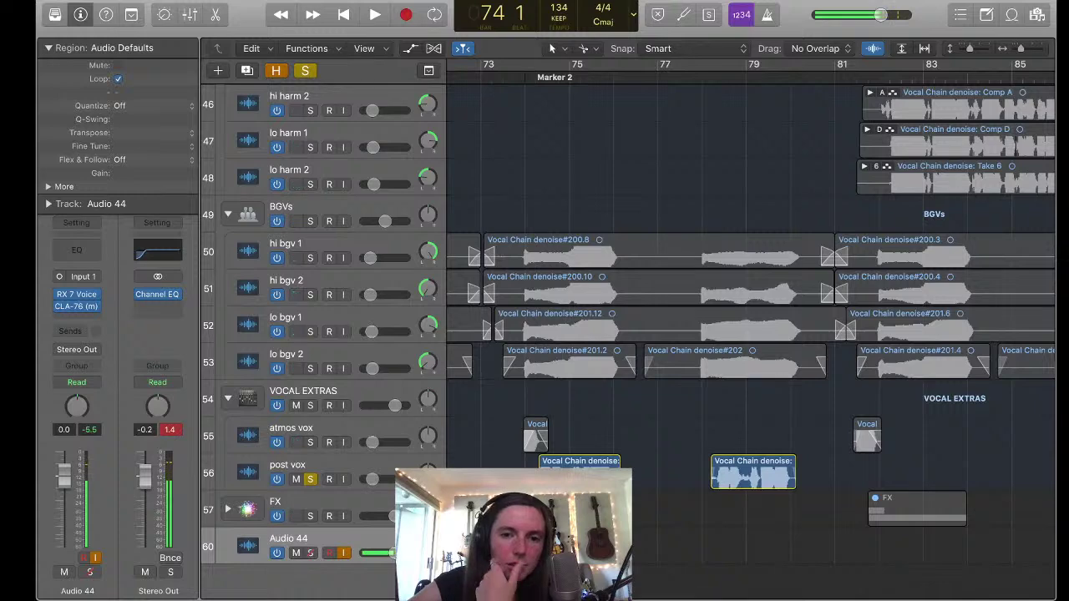
key("space")
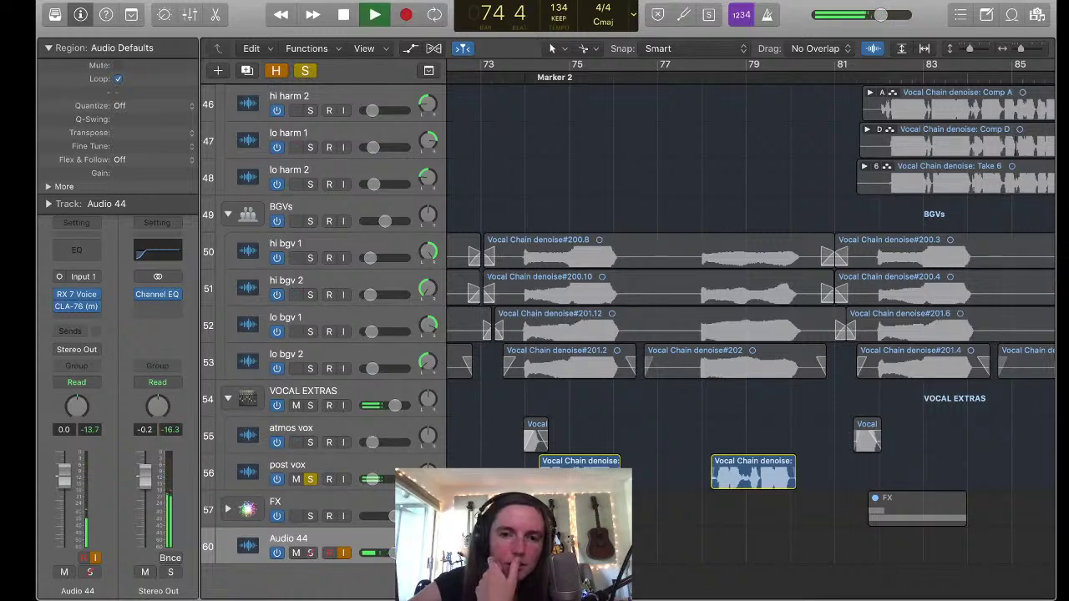
key("space")
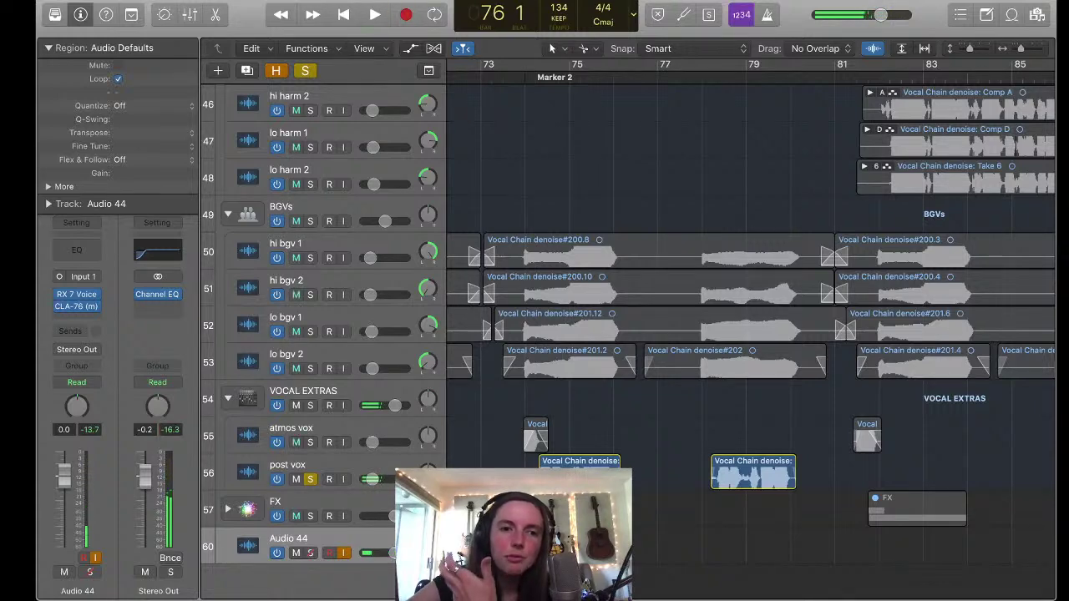
key("ctrl+alt+super+s")
Solo the vocoder 2 track in KEYS and play its phrase from bar 76 through bar 77
scroll(627, 334, "up", 15)
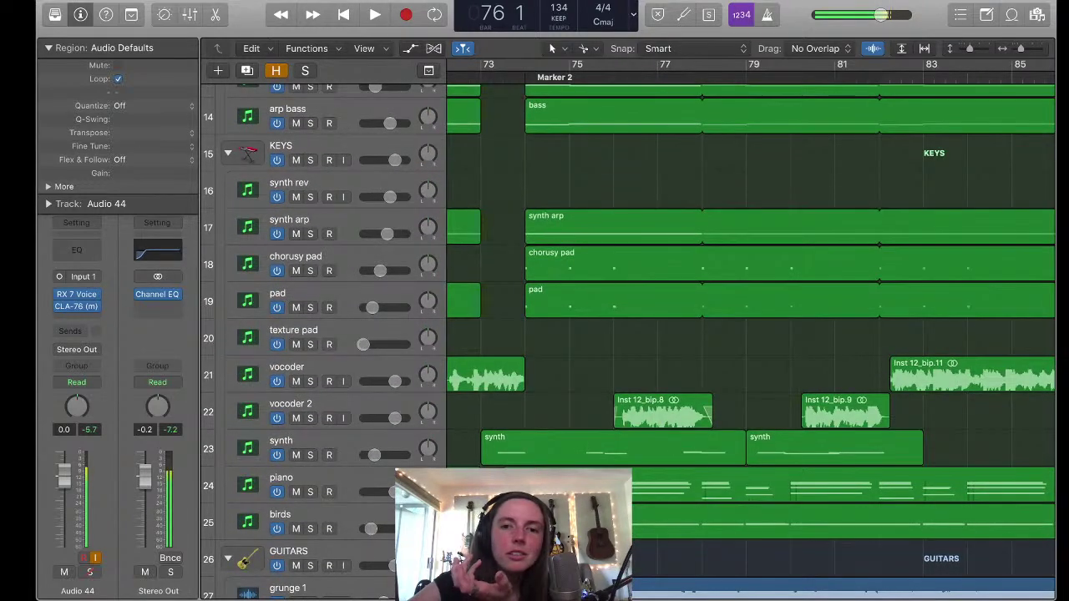
key("s")
key("space")
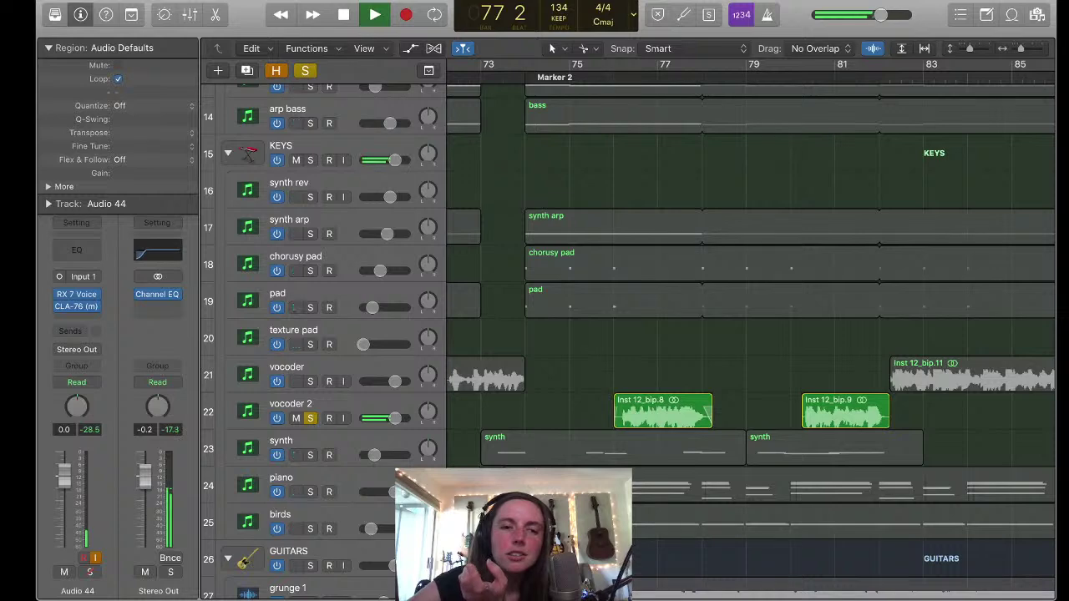
key("space")
Solo the post vox track again, play it from bar 74 to bar 82, and clear the solo
scroll(626, 334, "down", 15)
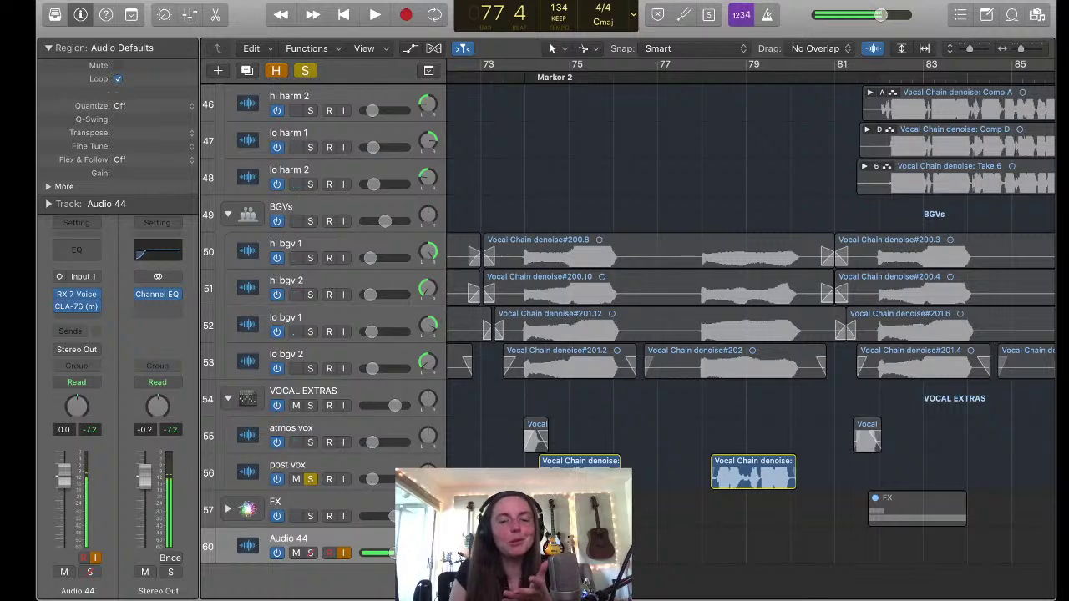
key("alt+comma")
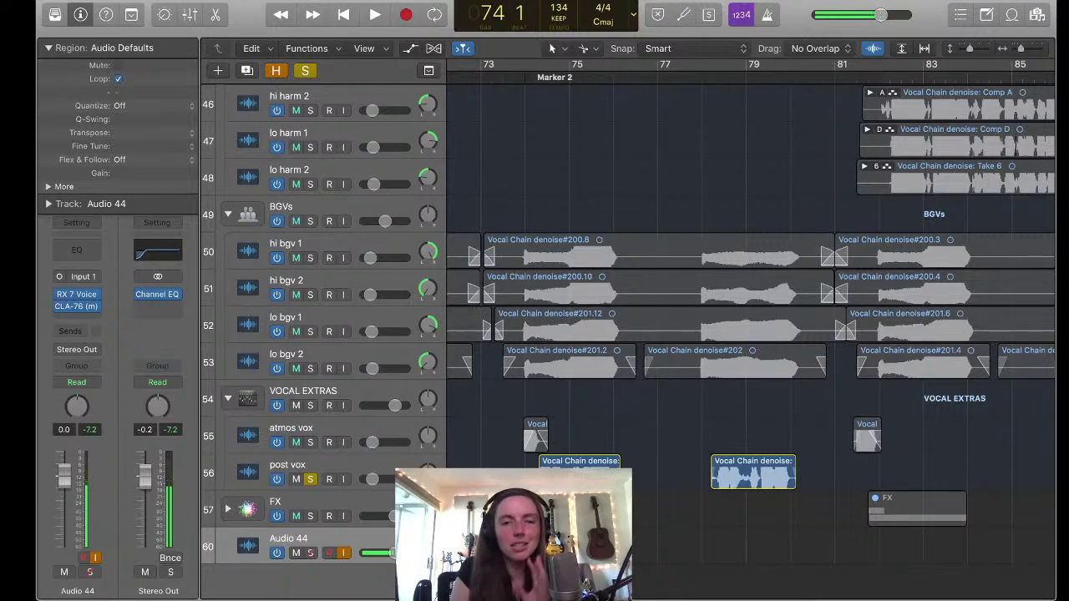
key("space")
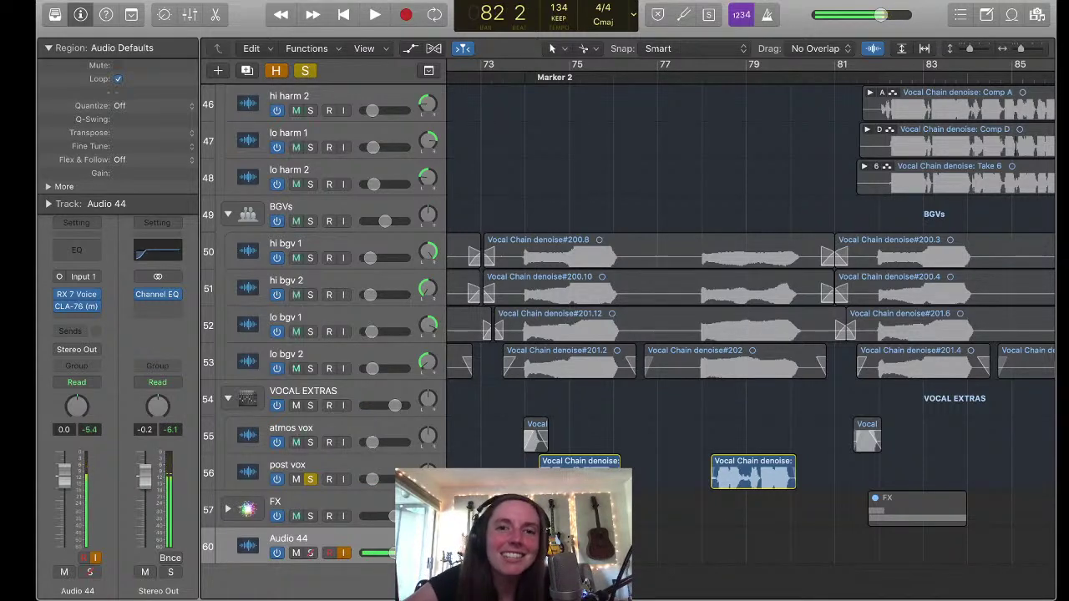
key("ctrl+alt+super+s")
Play the full mix through Marker 2 and stop at bar 82
key("space")
key("space")
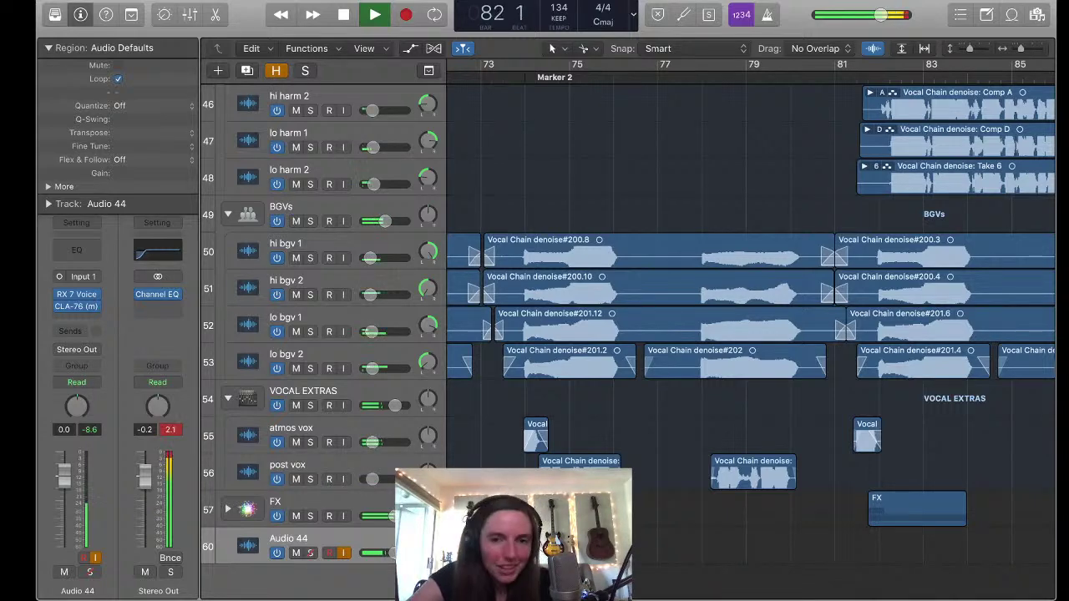
key("space")
Solo the atmos vox track, play its region from bar 81 to bar 82, and clear the solo
scroll(635, 334, "up", 2)
scroll(752, 334, "right", 3)
scroll(752, 334, "down", 3)
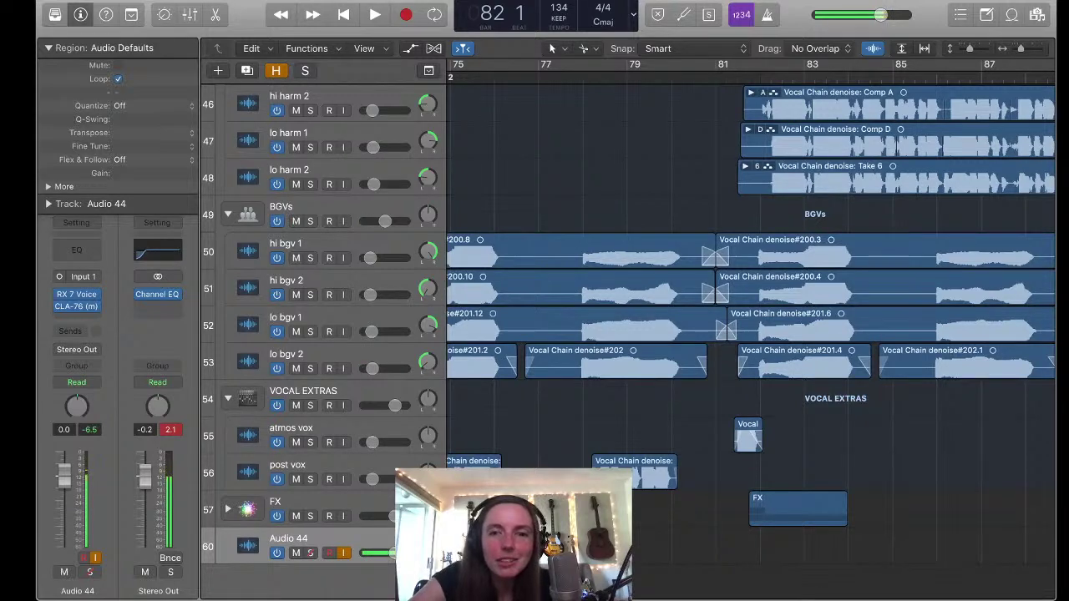
key("ctrl+s")
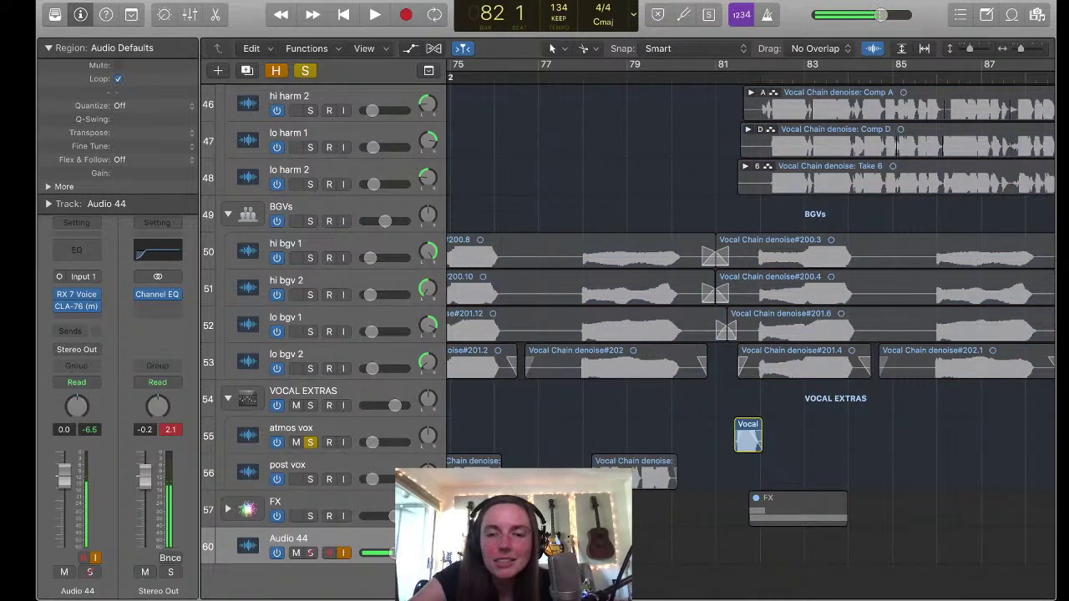
key("space")
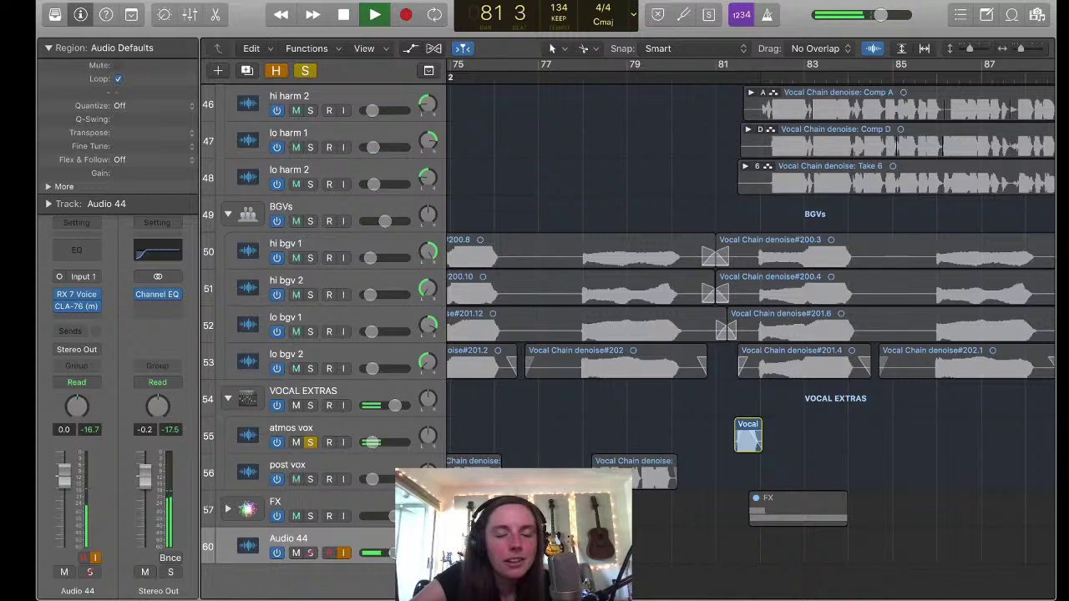
key("space")
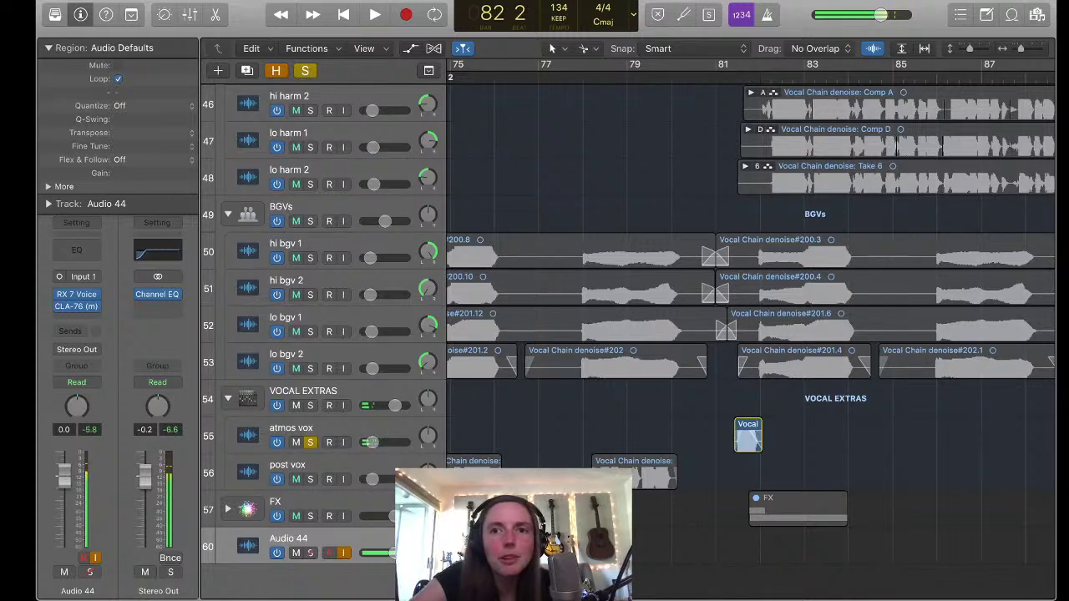
key("ctrl+s")
Play the full mix across the transition from bar 81 and stop at bar 82
key("comma")
key("space")
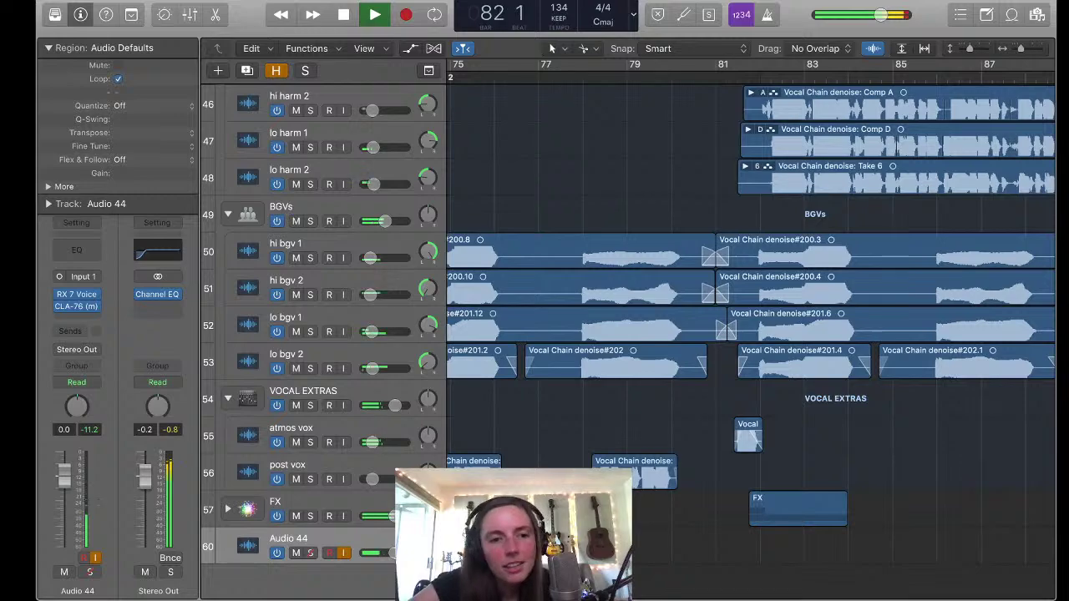
key("space")
Expand the FX stack and zoom in on its transition regions around bar 82
left_click(227, 502)
scroll(627, 334, "down", 2)
scroll(752, 334, "up", 20)
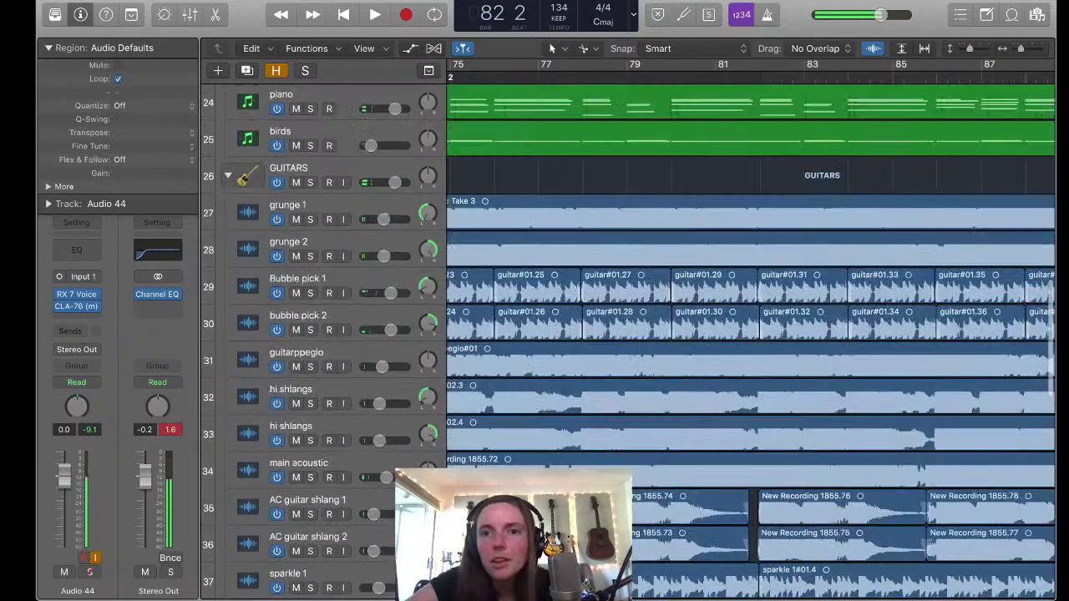
scroll(626, 334, "down", 20)
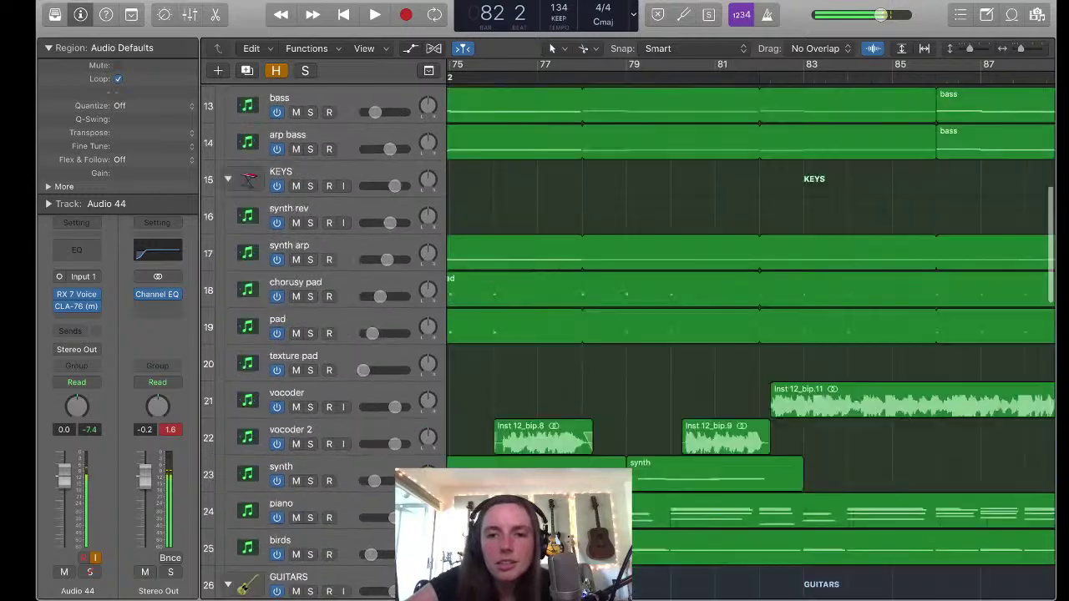
scroll(752, 334, "right", 5)
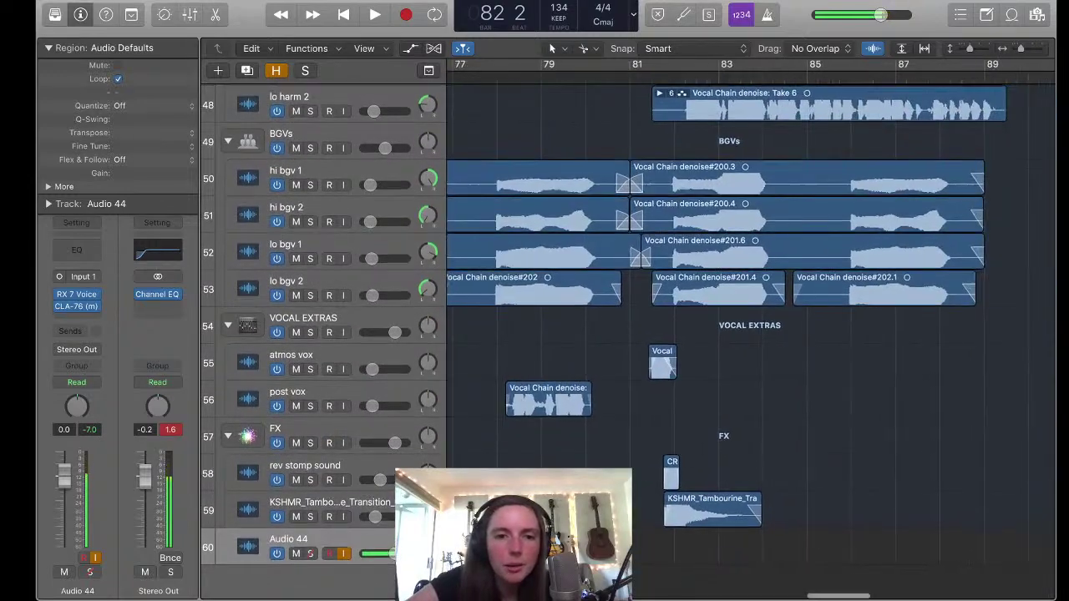
scroll(752, 334, "up", 5)
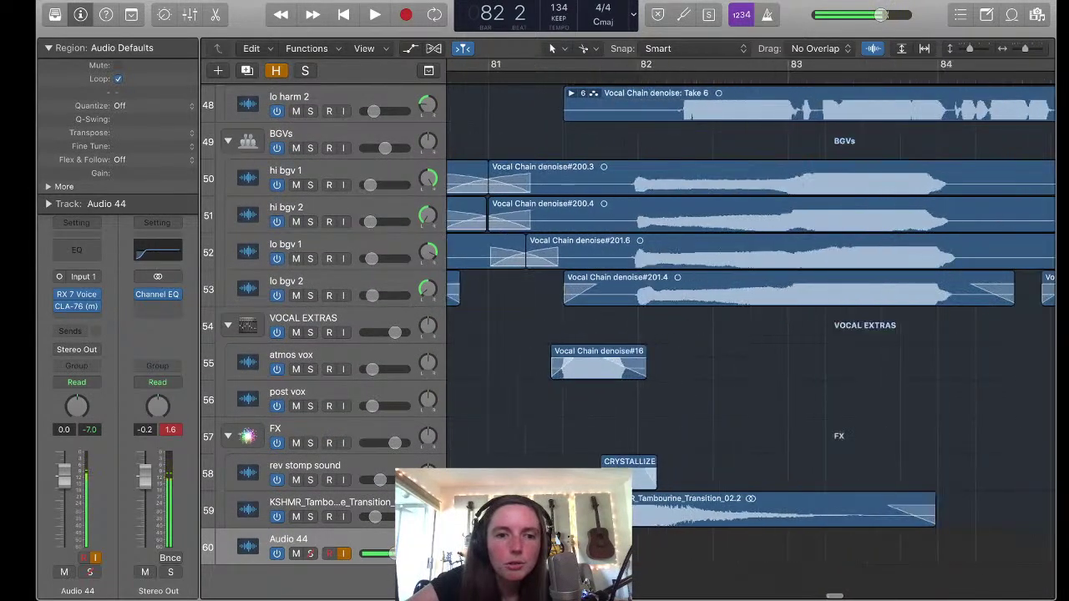
Solo the rev stomp sound track, play it into bar 82, and return the playhead to bar 81
left_click(310, 479)
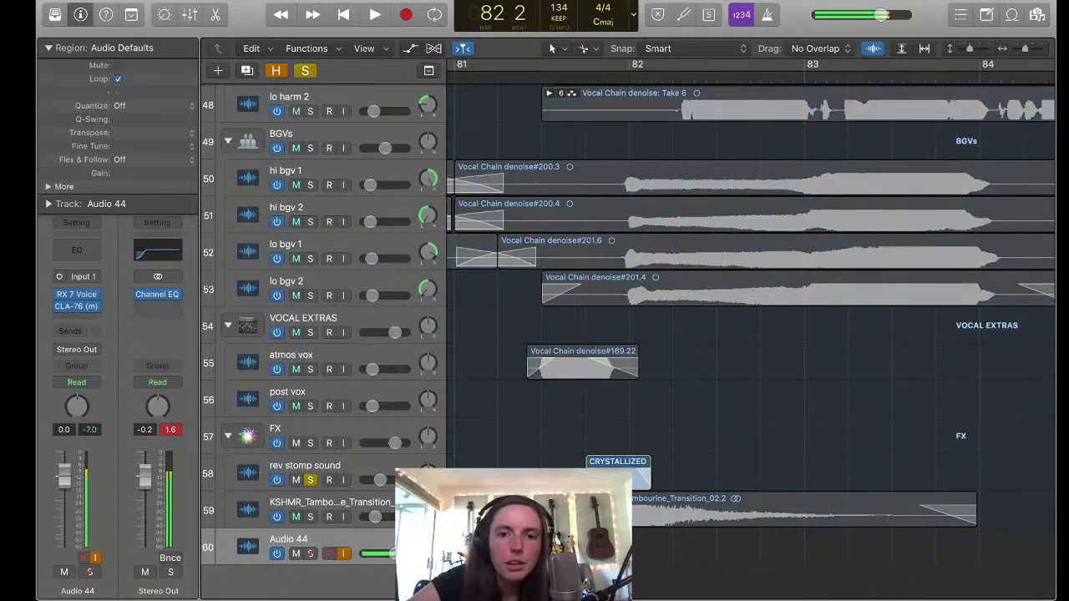
key("space")
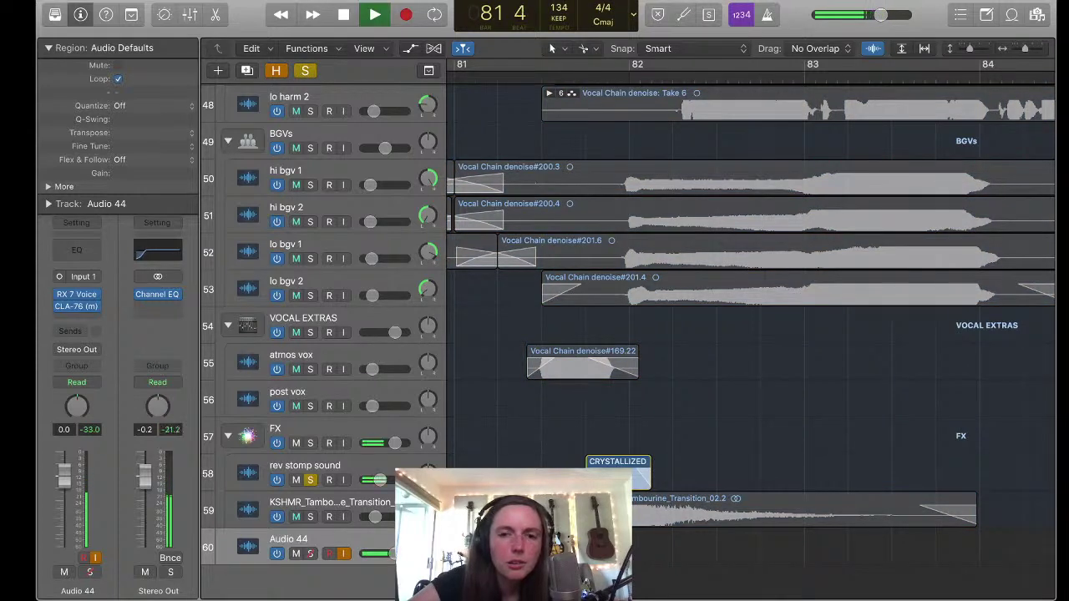
key("space")
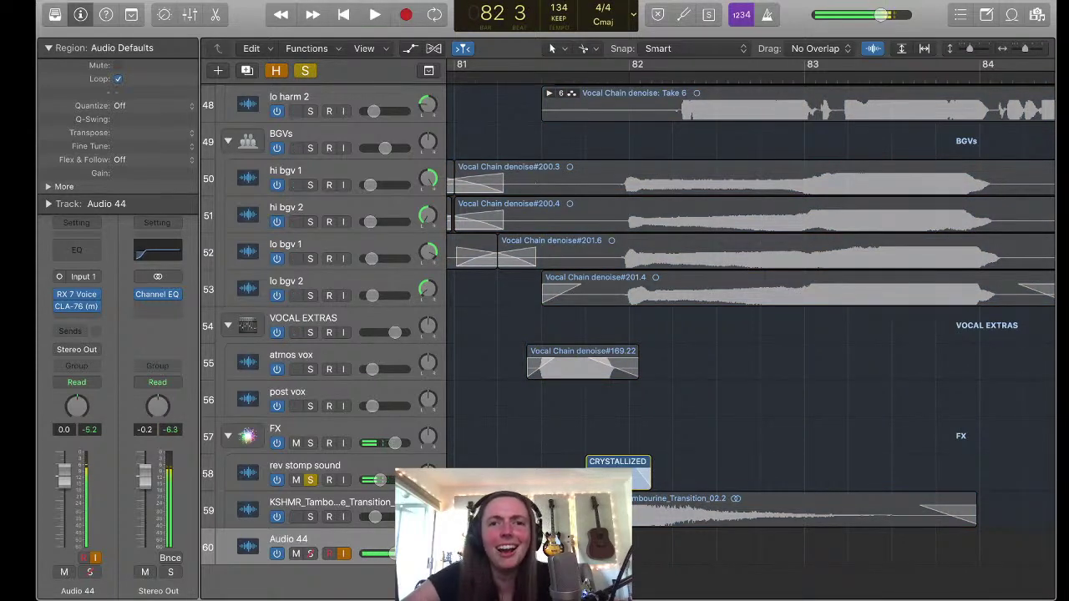
key("comma")
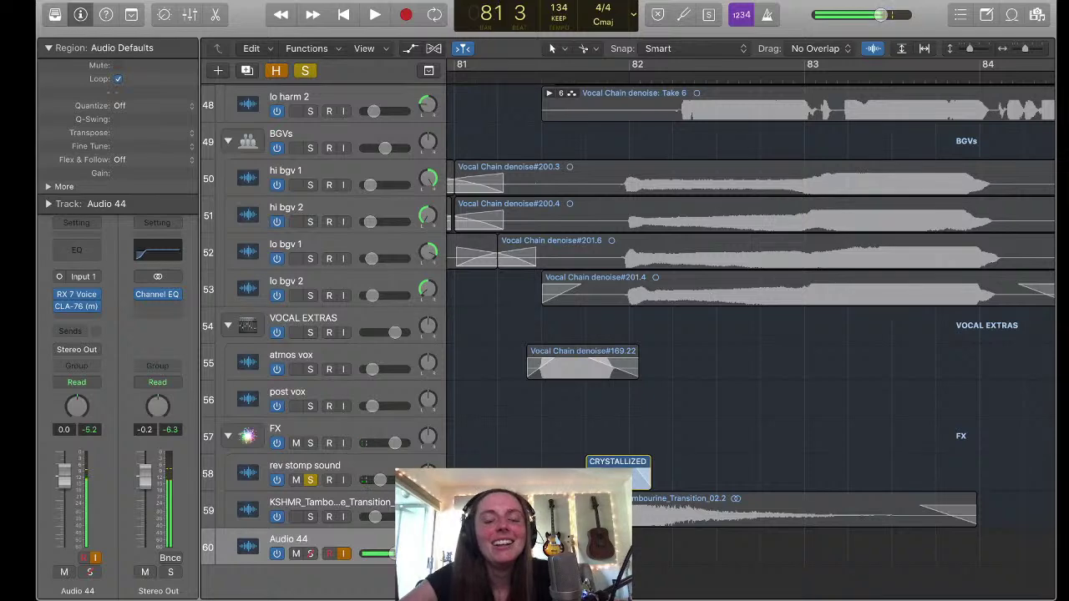
Inspect the rev stomp sound channel in the mixer and return to the track regions
key("x")
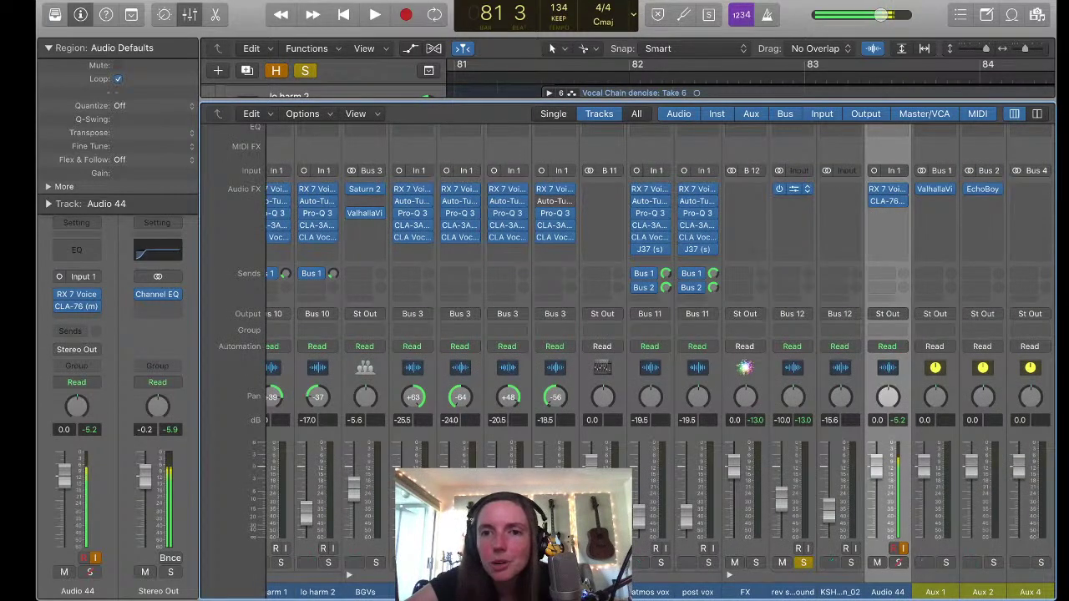
scroll(626, 360, "up", 3)
scroll(627, 360, "down", 5)
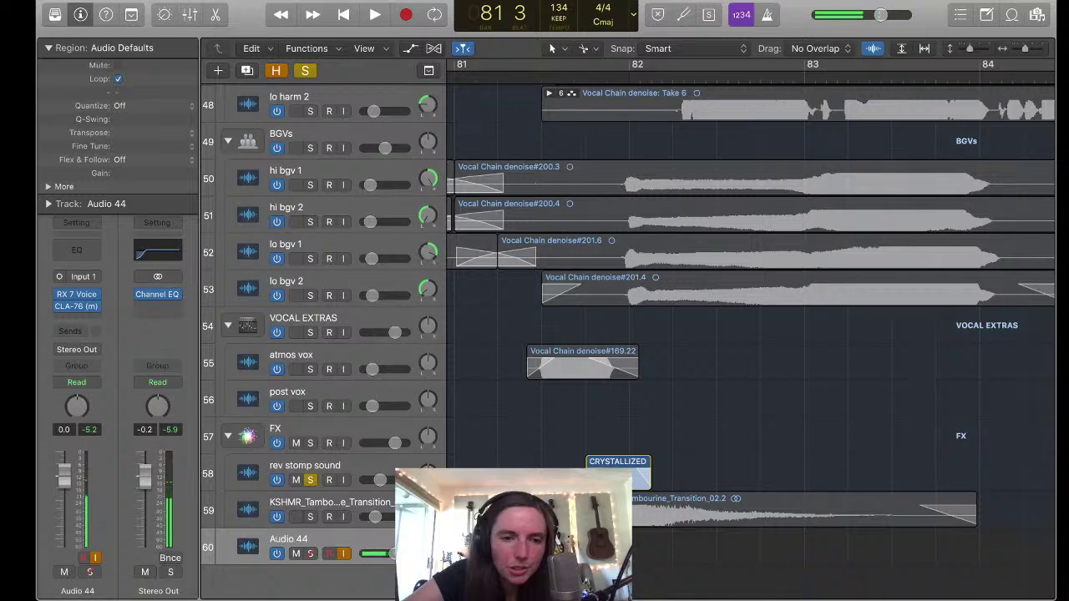
Solo the KSHMR tambourine transition track in place of rev stomp sound and play it from bar 81 into bar 83
left_click(802, 510)
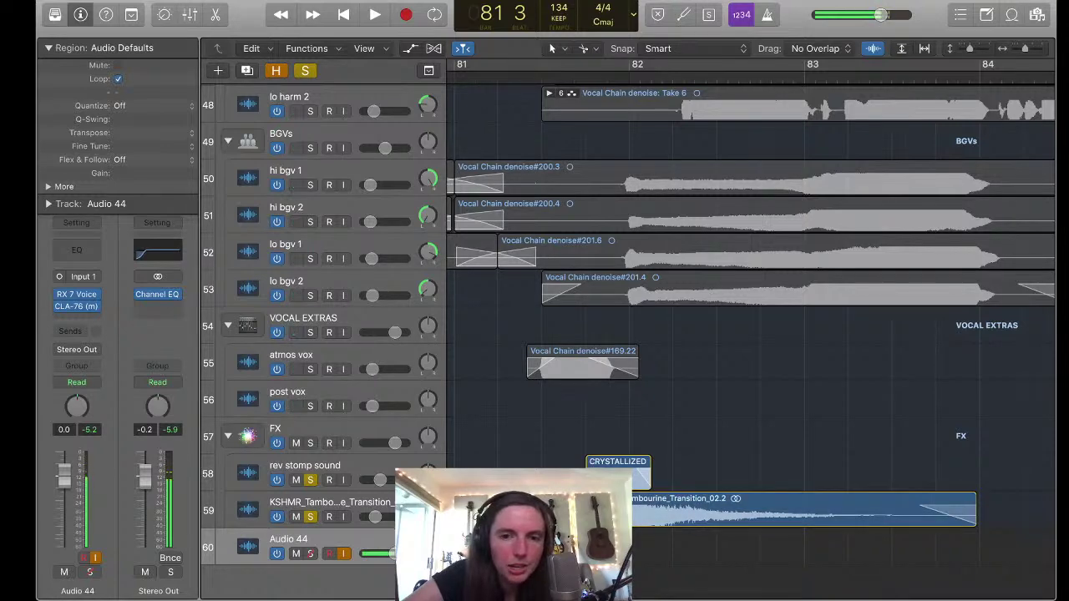
key("space")
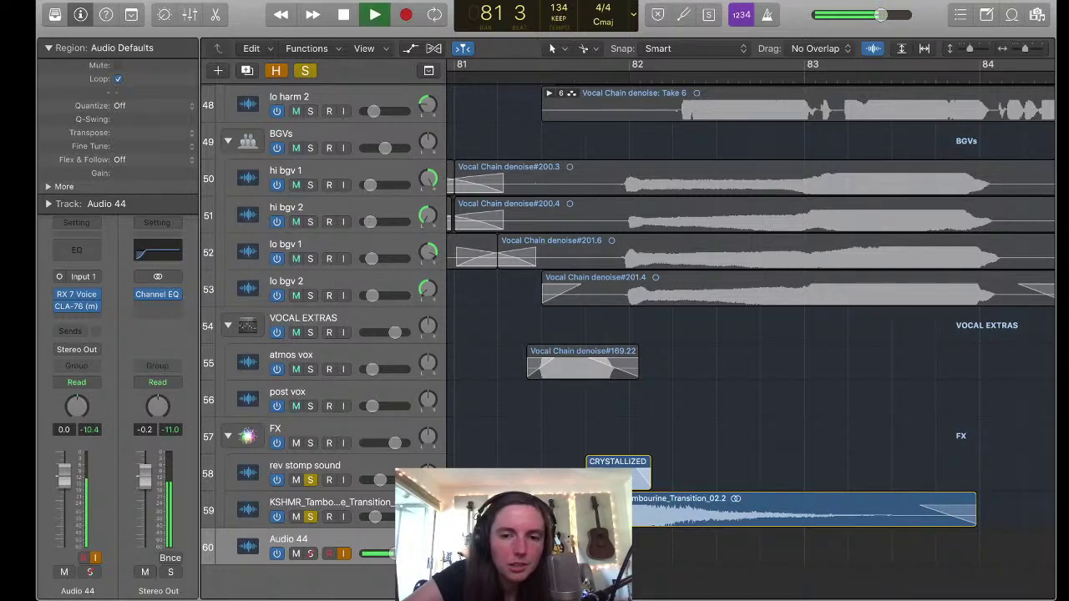
key("space")
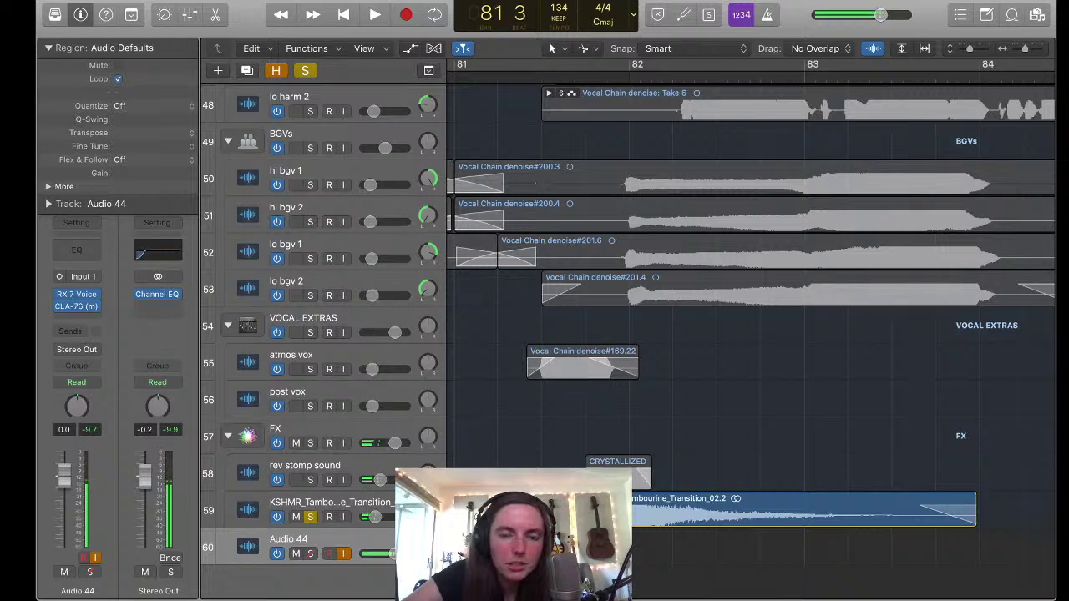
key("space")
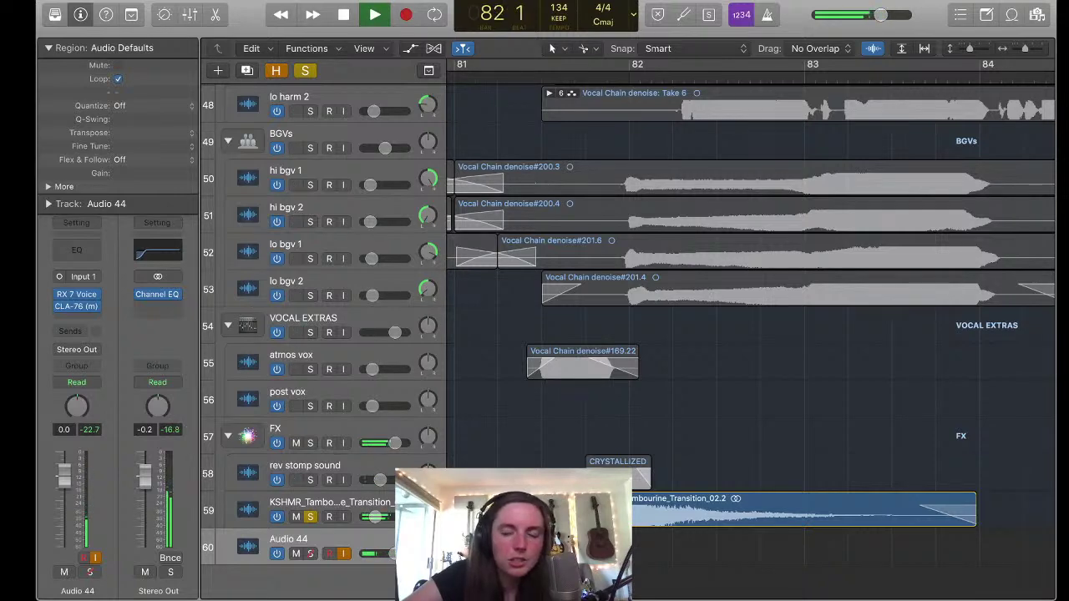
key("space")
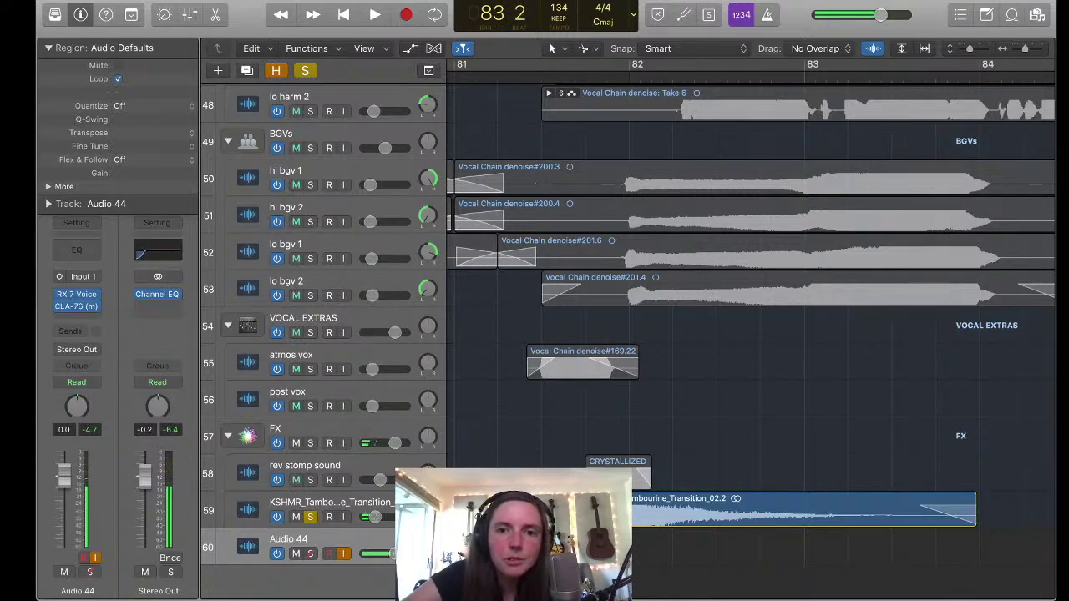
Clear the solo and survey the arrangement around bars 77 to 95, from the drums down through the guitars and vocals
key("super+Left")
scroll(751, 317, "right", 5)
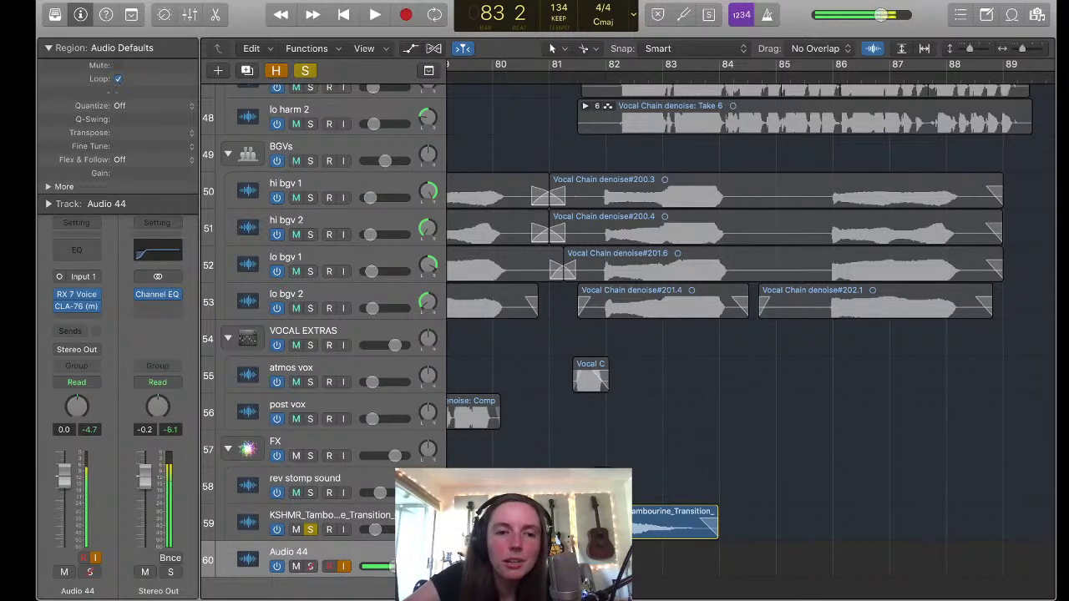
key("s")
key("super+Left")
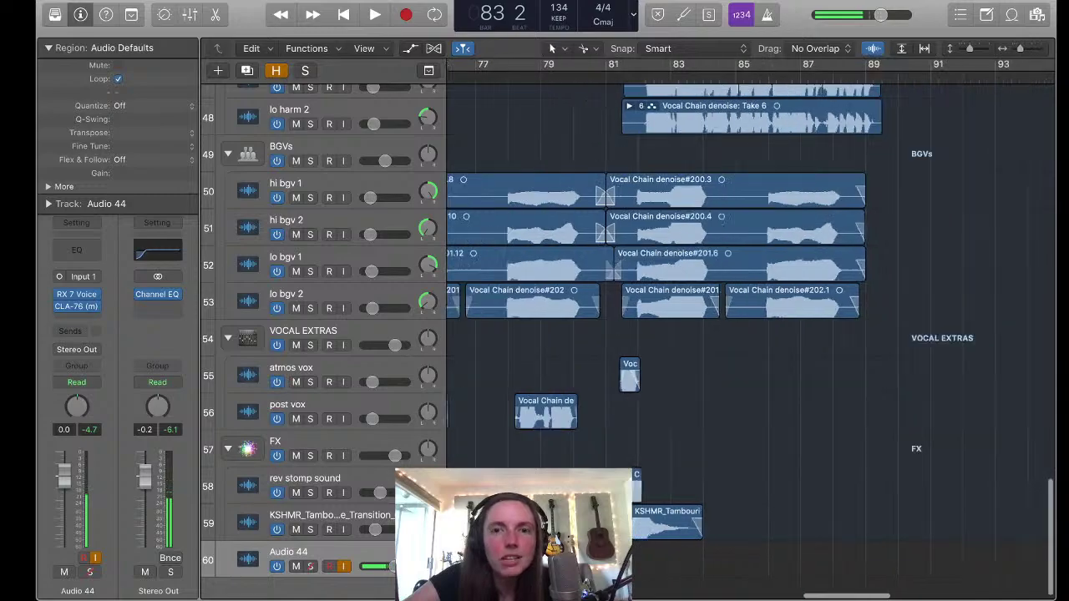
scroll(752, 334, "up", 10)
scroll(751, 334, "up", 15)
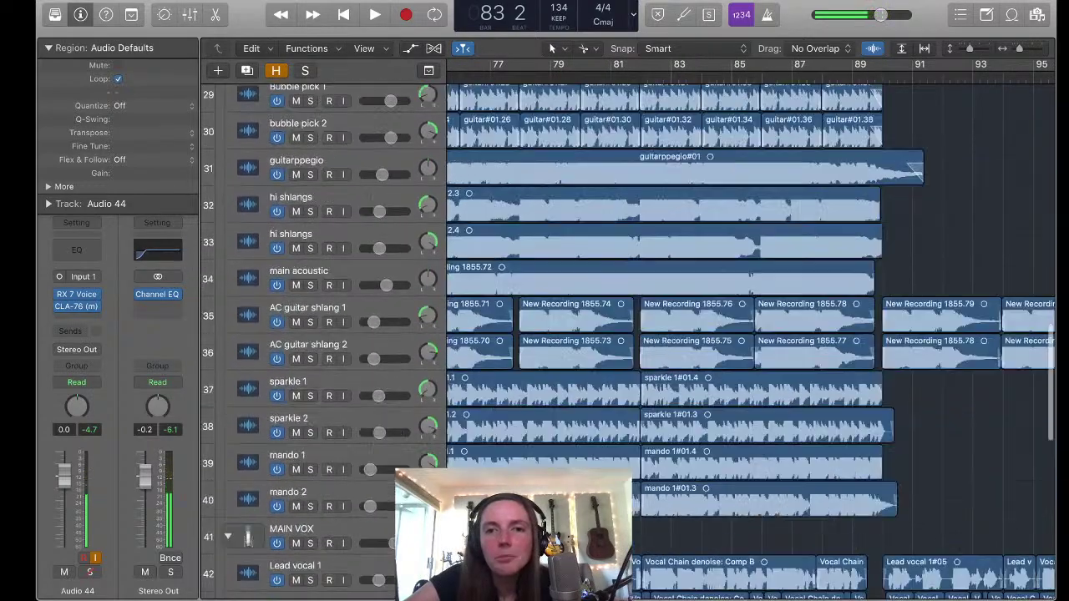
scroll(752, 334, "up", 4)
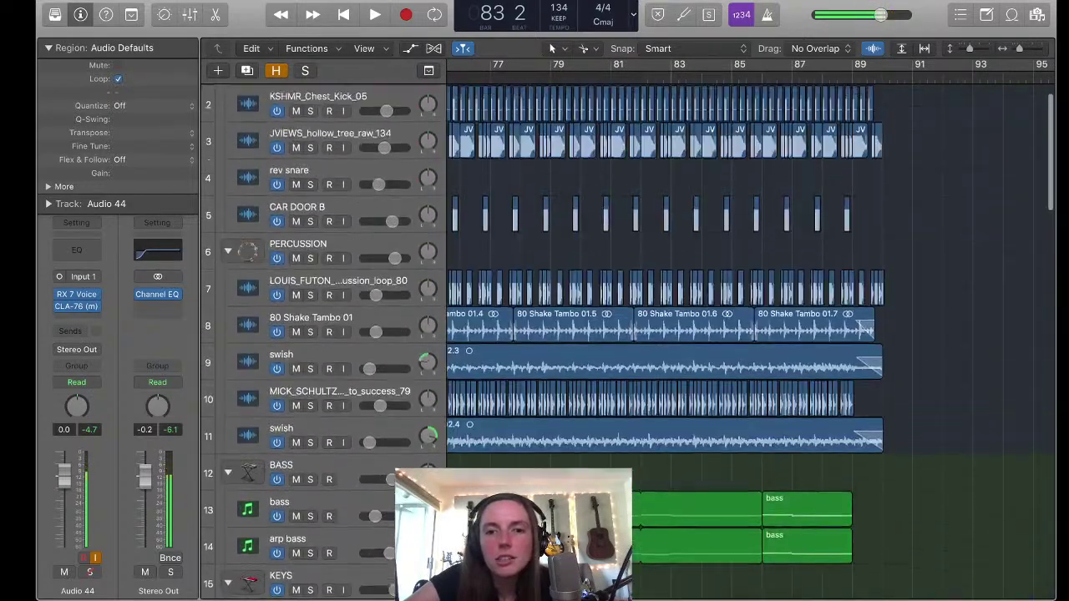
scroll(752, 334, "down", 20)
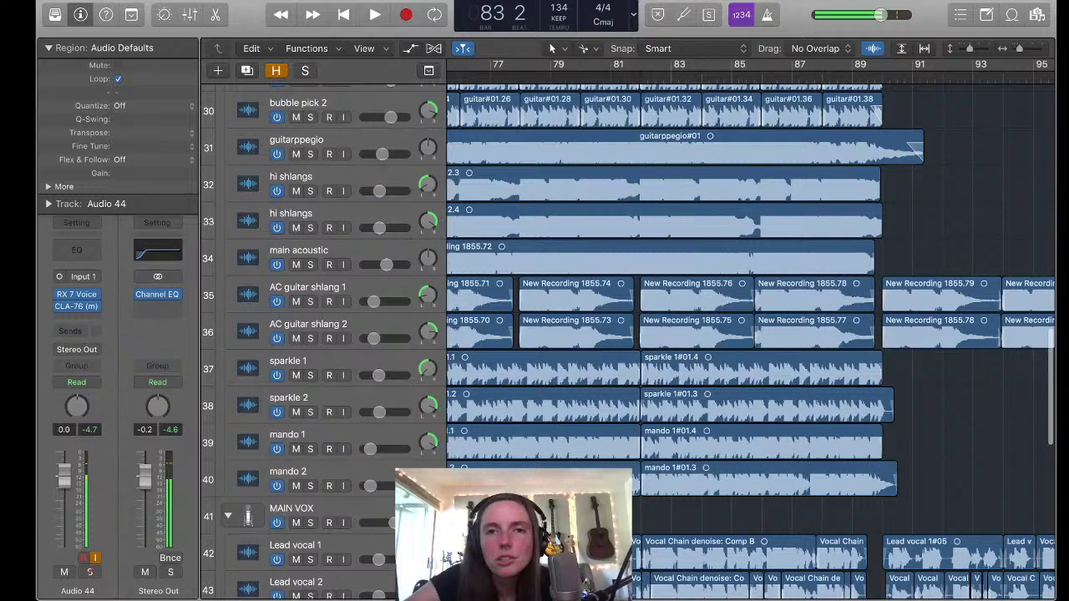
scroll(752, 334, "down", 8)
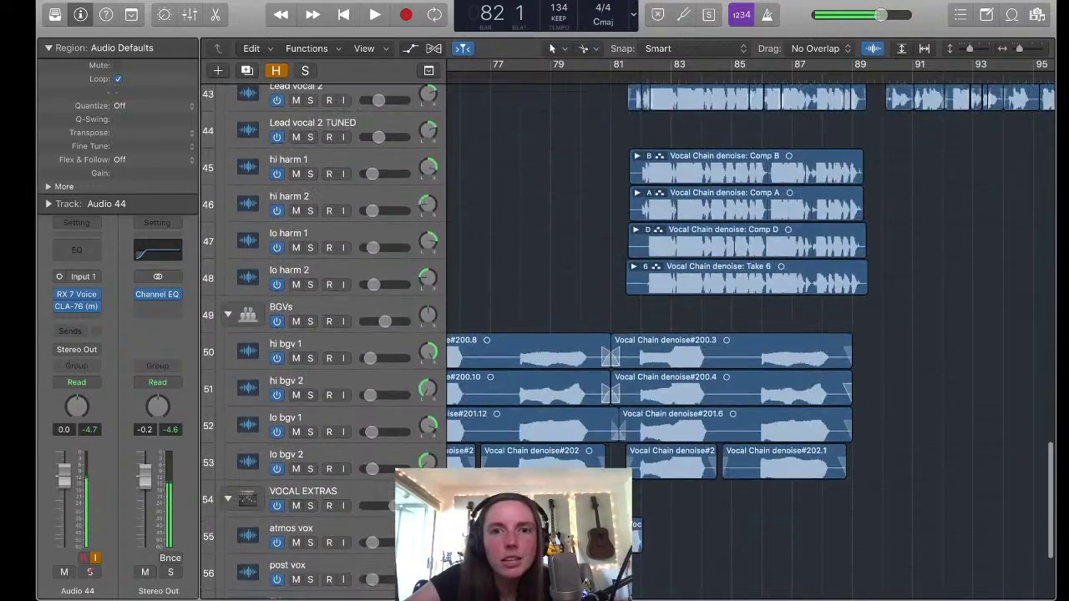
Solo the MAIN VOX and BGVs tracks and play them together from bar 82 to bar 89
scroll(752, 334, "up", 1)
key("ctrl+s")
key("space")
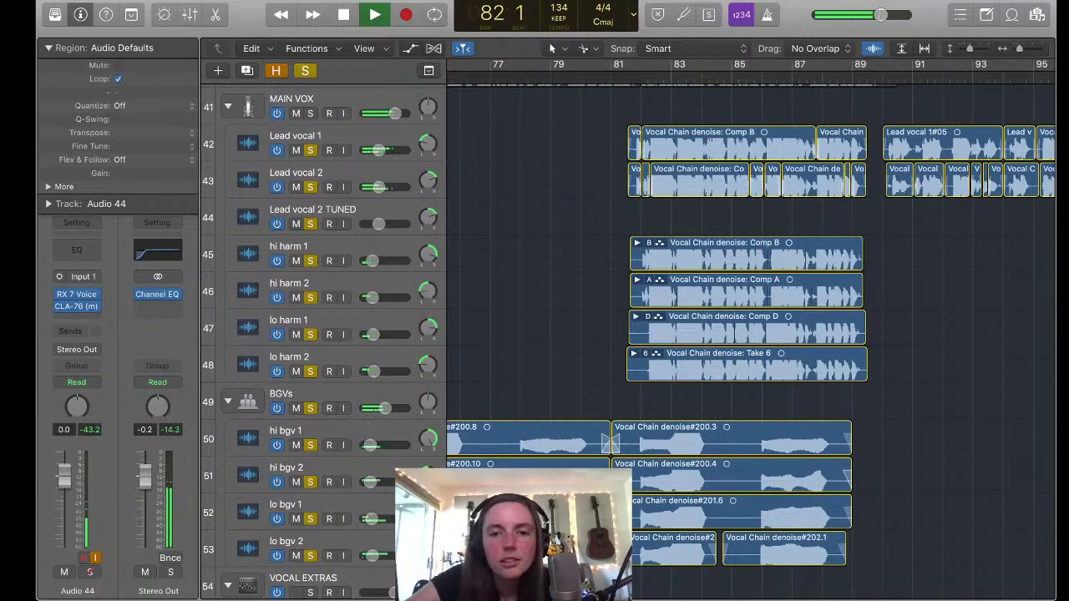
scroll(668, 334, "down", 3)
scroll(668, 334, "up", 1)
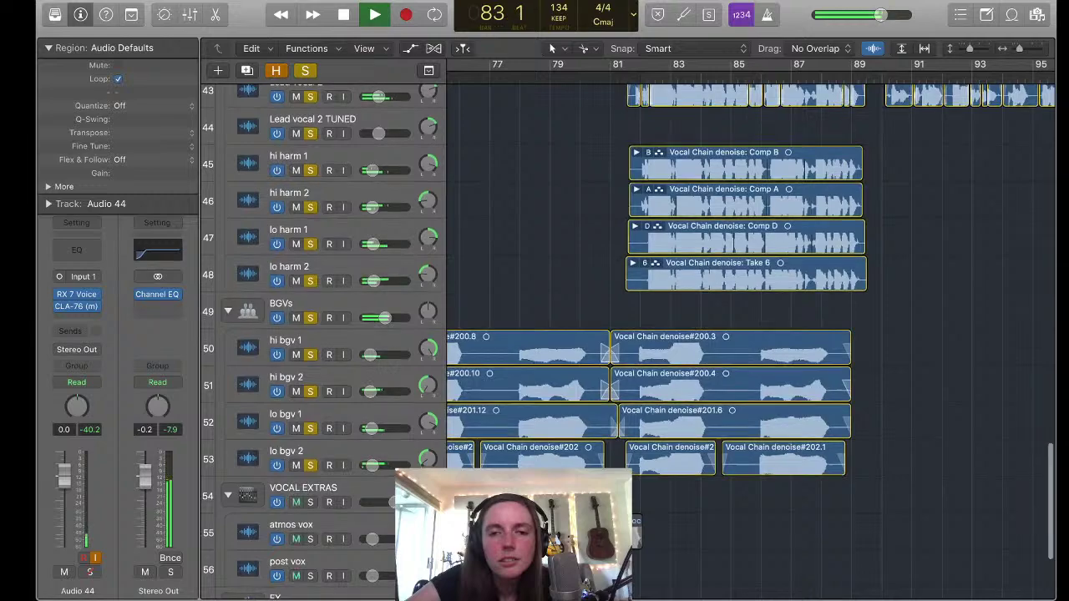
scroll(668, 335, "down", 4)
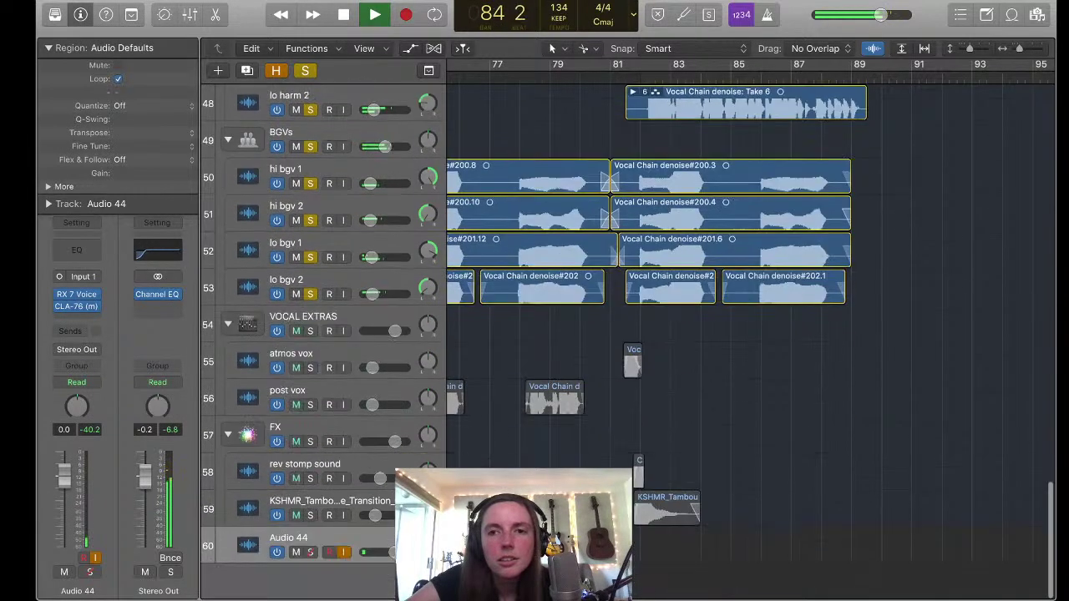
scroll(669, 334, "up", 6)
scroll(668, 335, "up", 1)
key("super+Right")
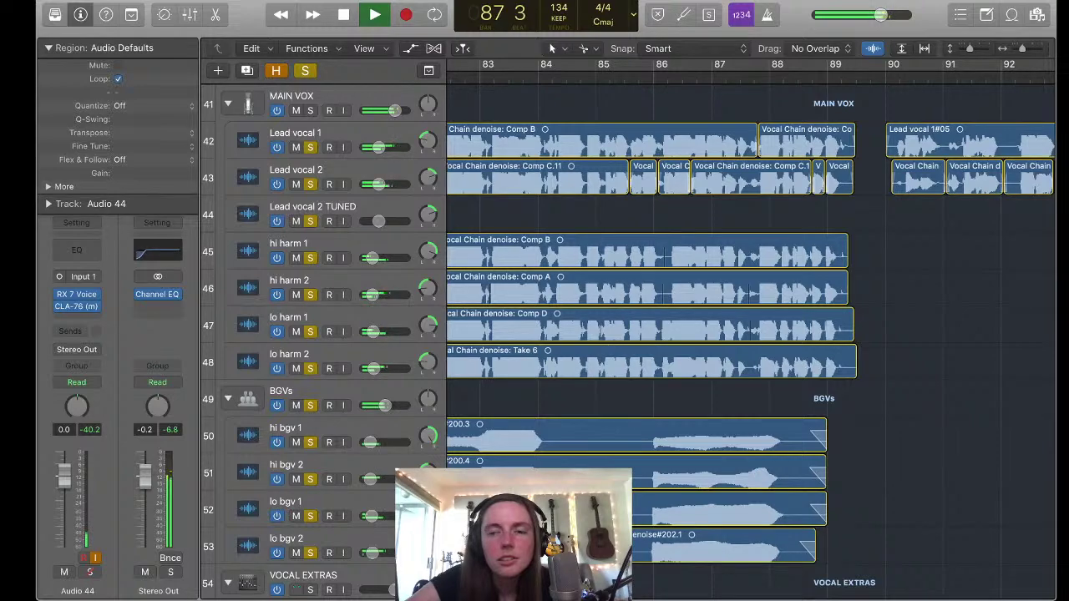
scroll(626, 342, "up", 6)
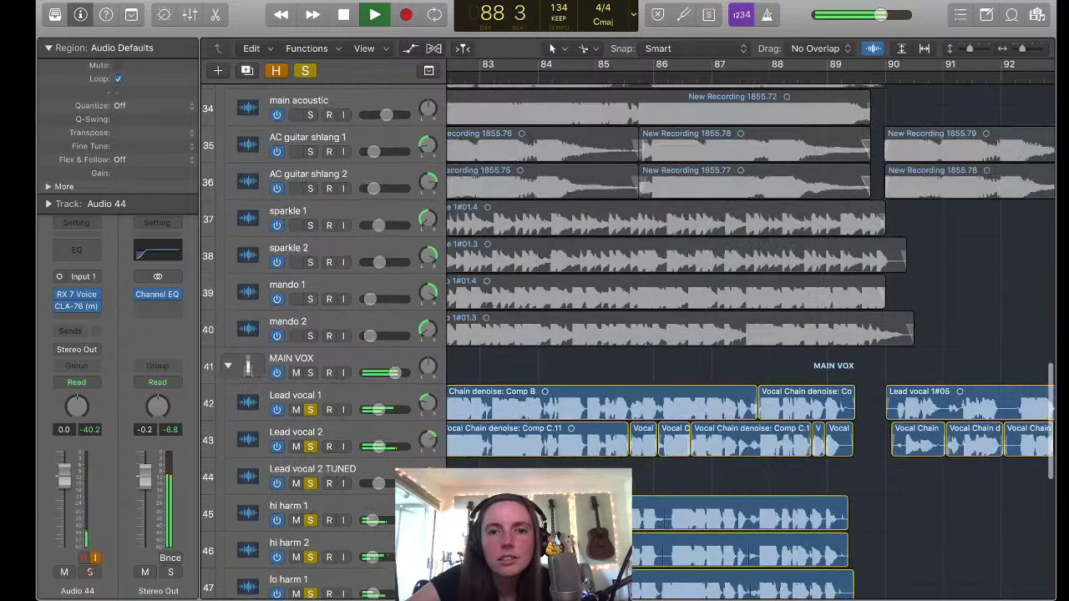
scroll(751, 334, "up", 1)
scroll(752, 334, "left", 2)
key("space")
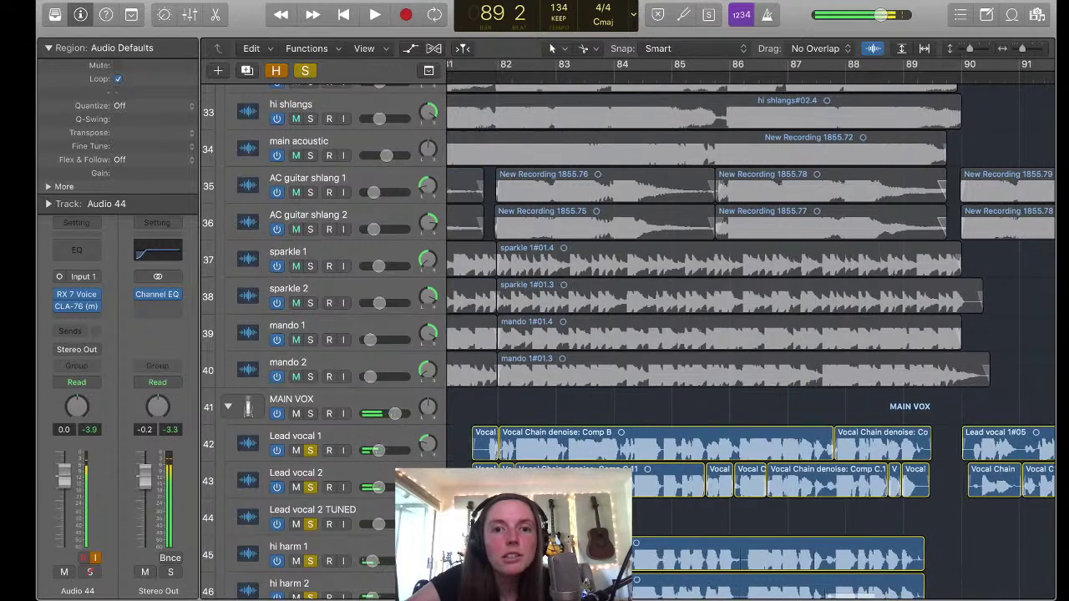
Replace the vocal solos with mando 1 and mando 2 and play them from just before Marker 2
key("super+a")
scroll(752, 334, "left", 5)
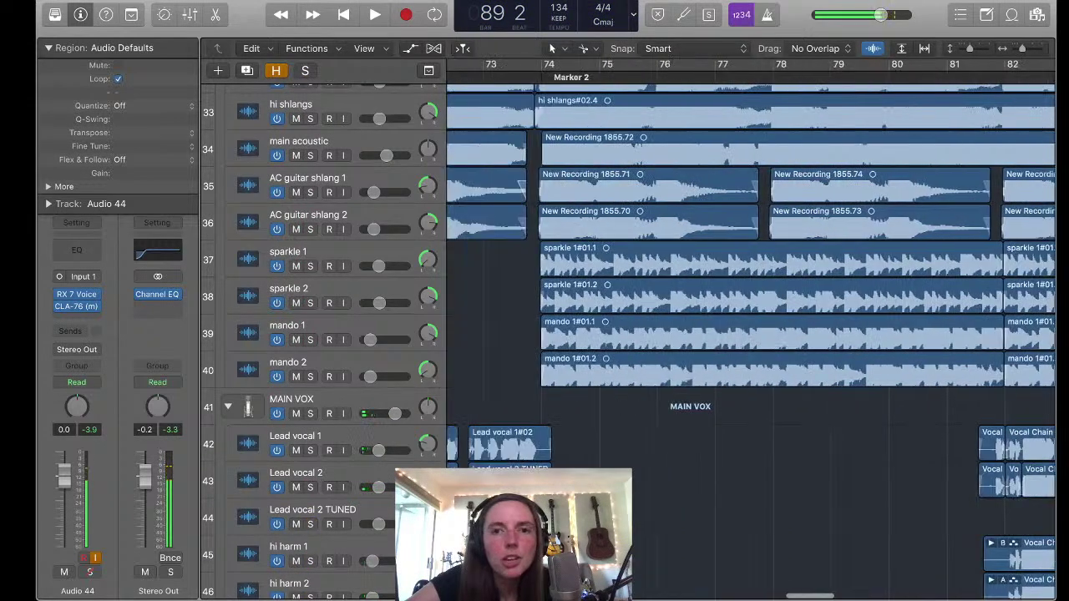
scroll(752, 334, "left", 1)
scroll(752, 334, "up", 1)
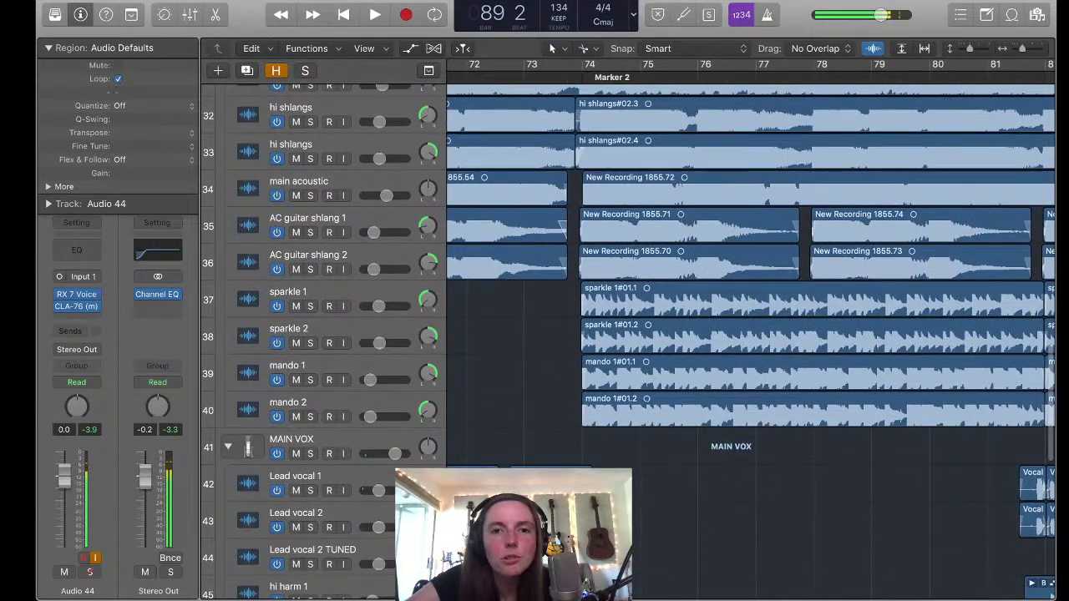
scroll(752, 334, "left", 1)
scroll(752, 334, "up", 1)
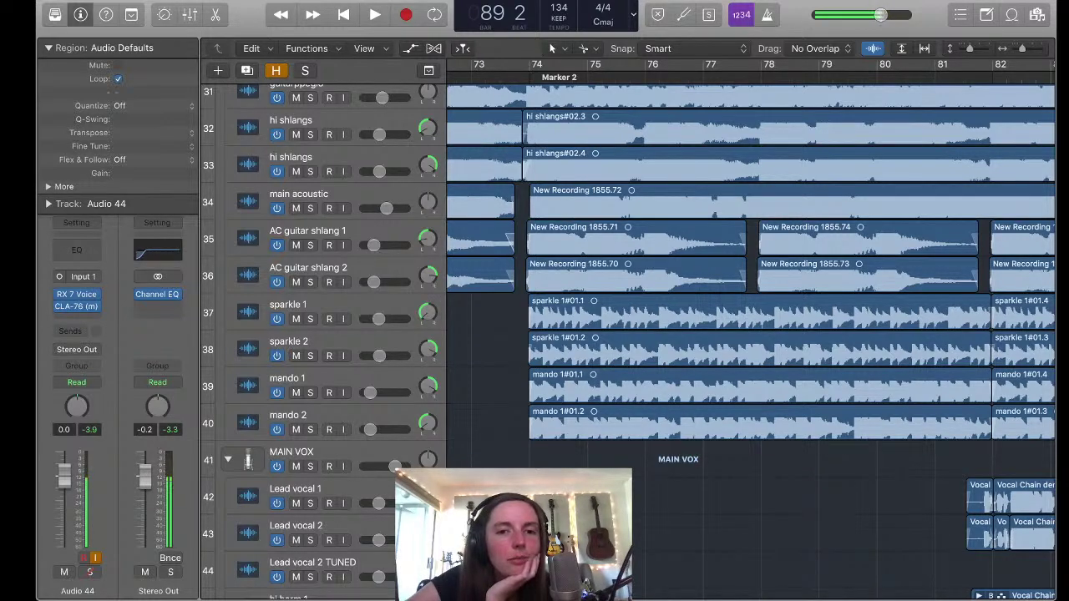
key("s")
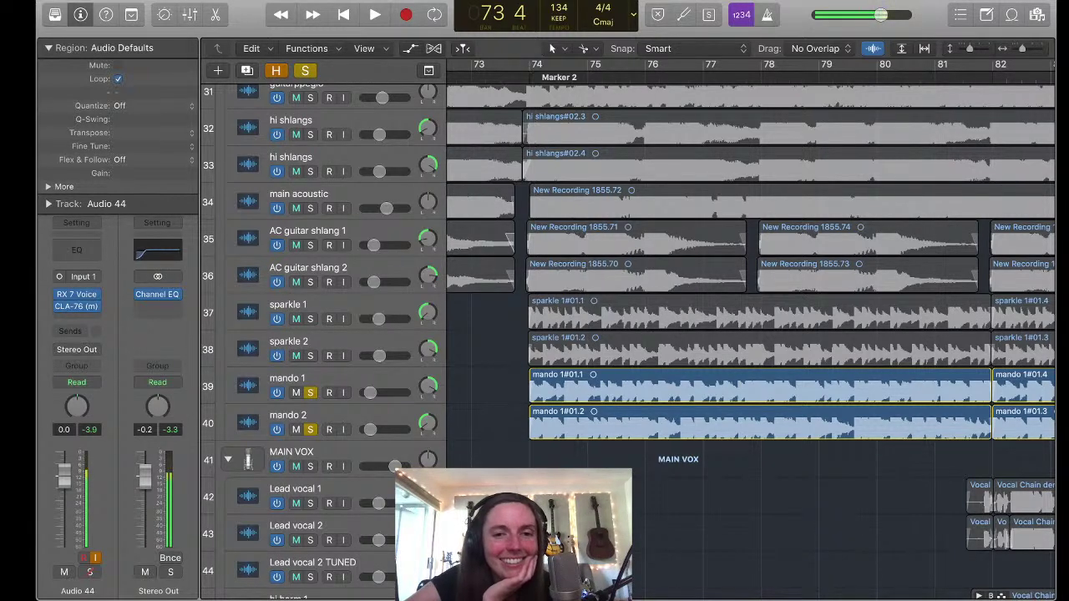
key("space")
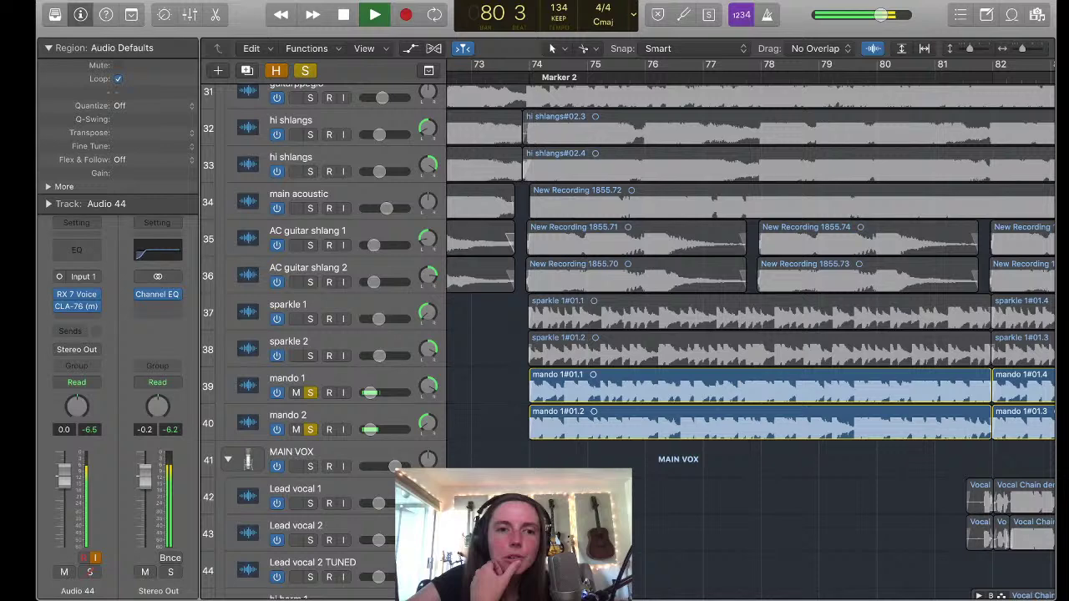
Add sparkle 1 and sparkle 2 to the soloed mandos, listen until bar 85, and turn off all solos
left_click_drag(310, 319, 310, 356)
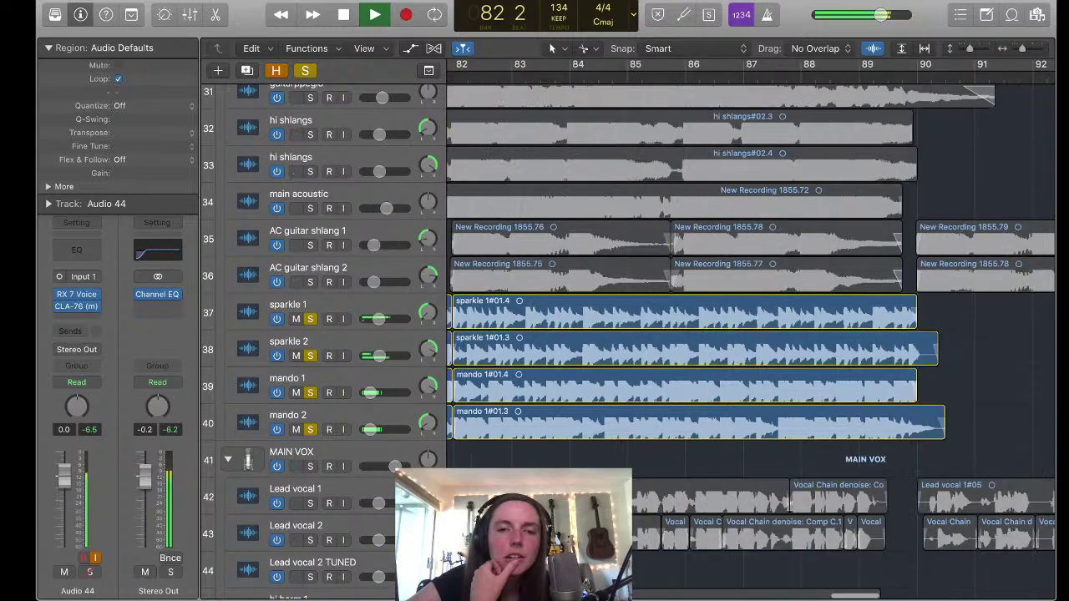
scroll(751, 334, "right", 1)
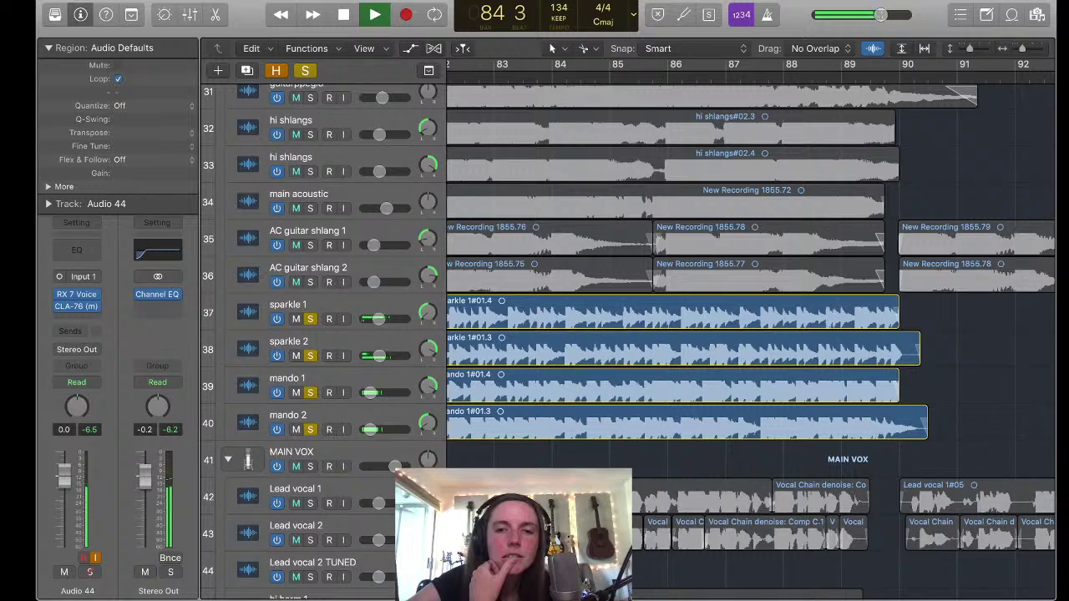
scroll(751, 334, "left", 2)
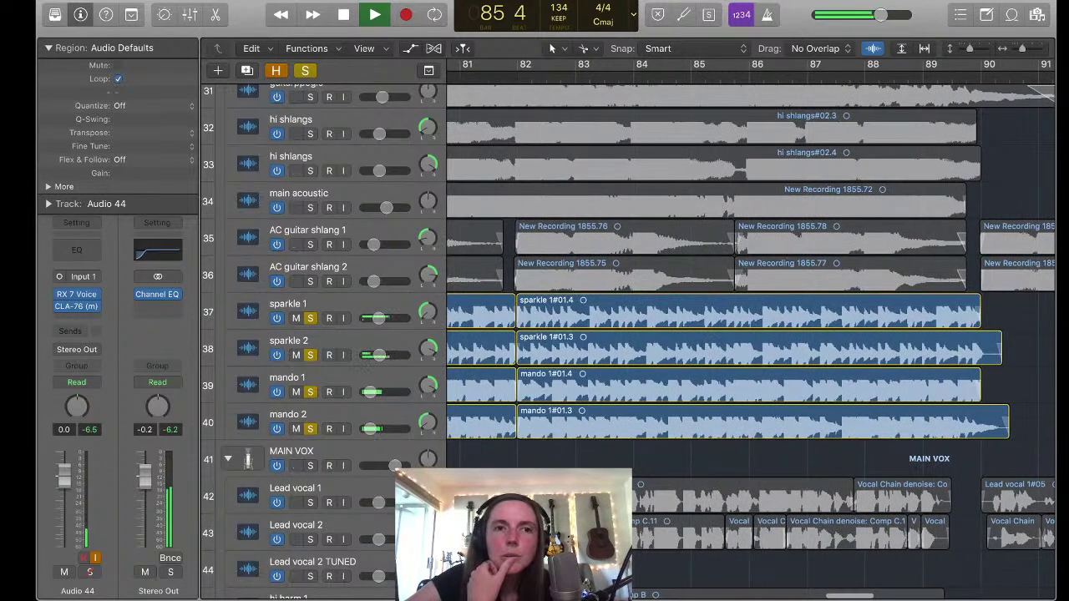
key("space")
left_click(305, 71)
Play the full mix from bar 72 through Marker 2, checking the BGVs, vocal extras and FX, and stop in bar 77
scroll(751, 334, "left", 10)
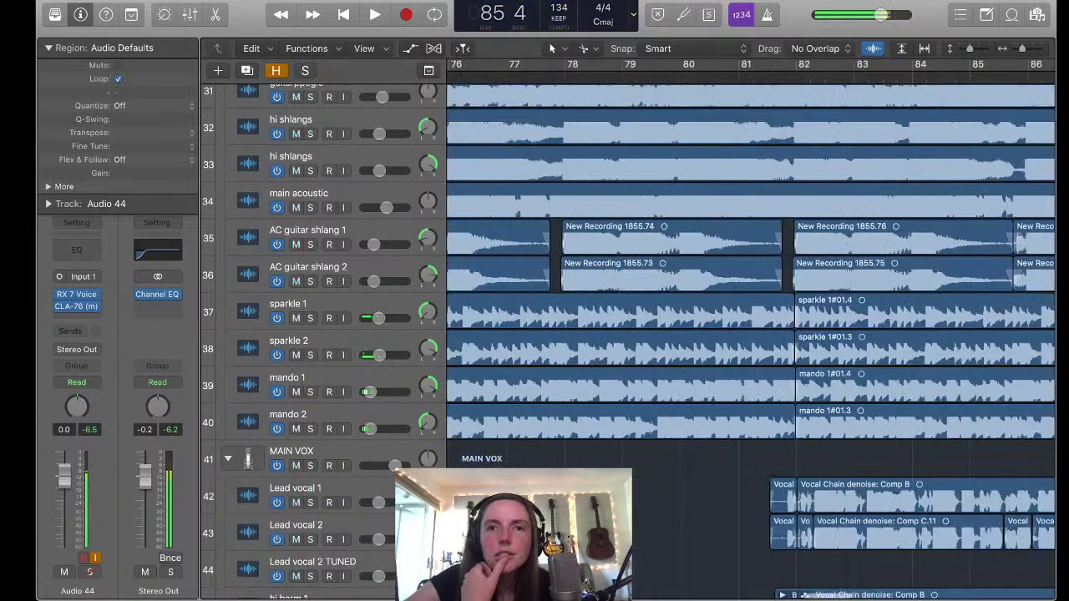
key("c")
key("c")
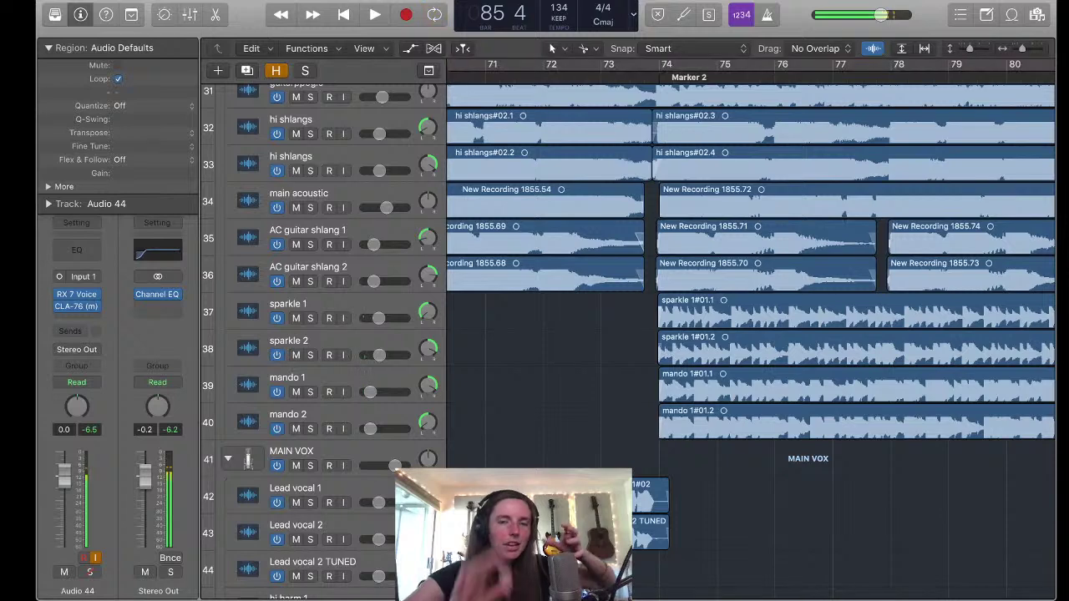
left_click(563, 76)
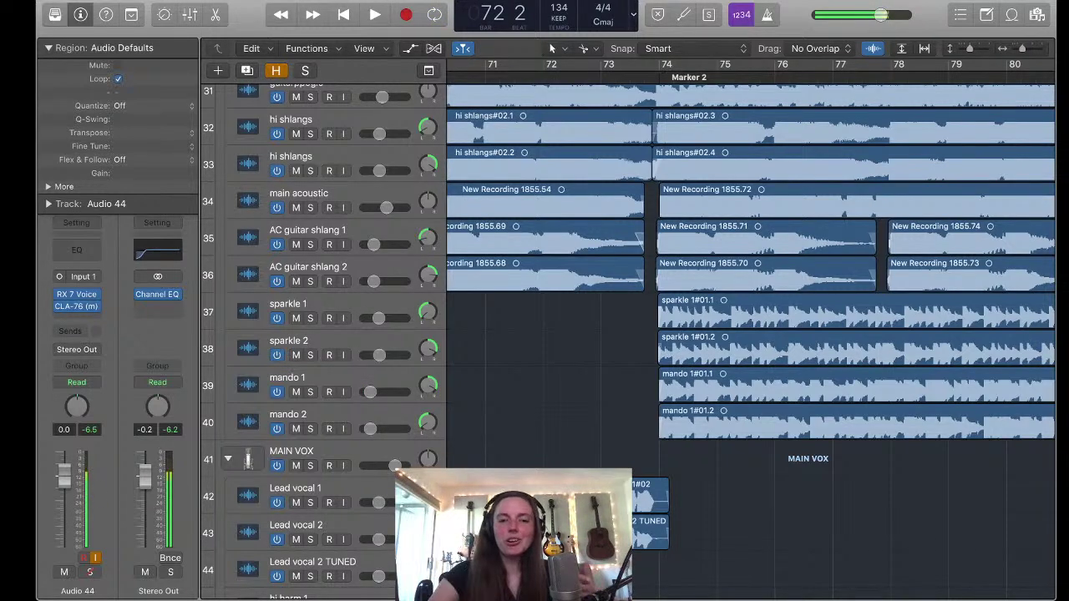
key("space")
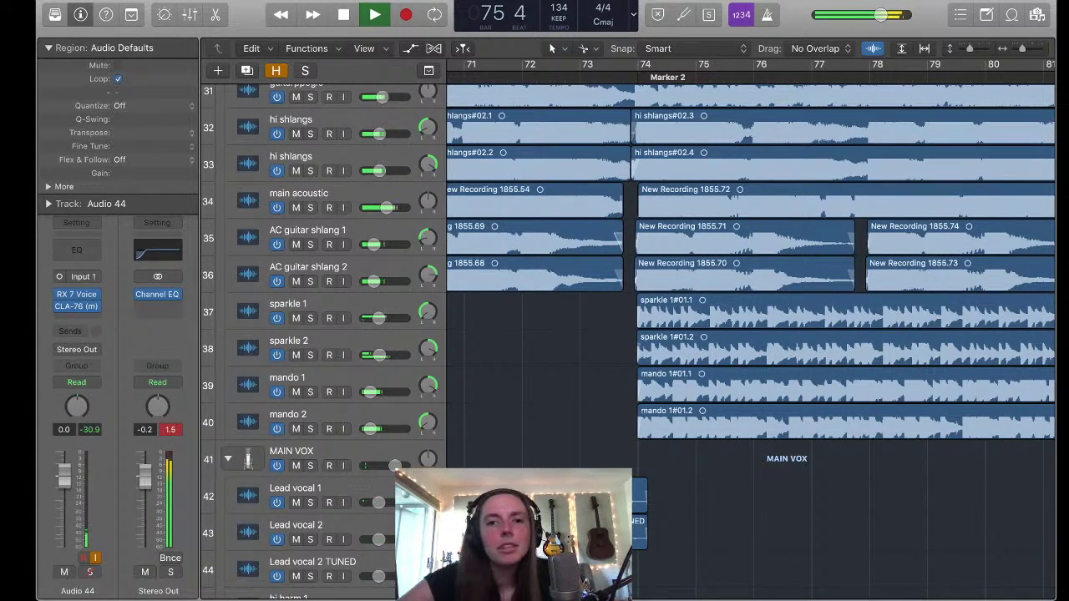
scroll(668, 334, "down", 10)
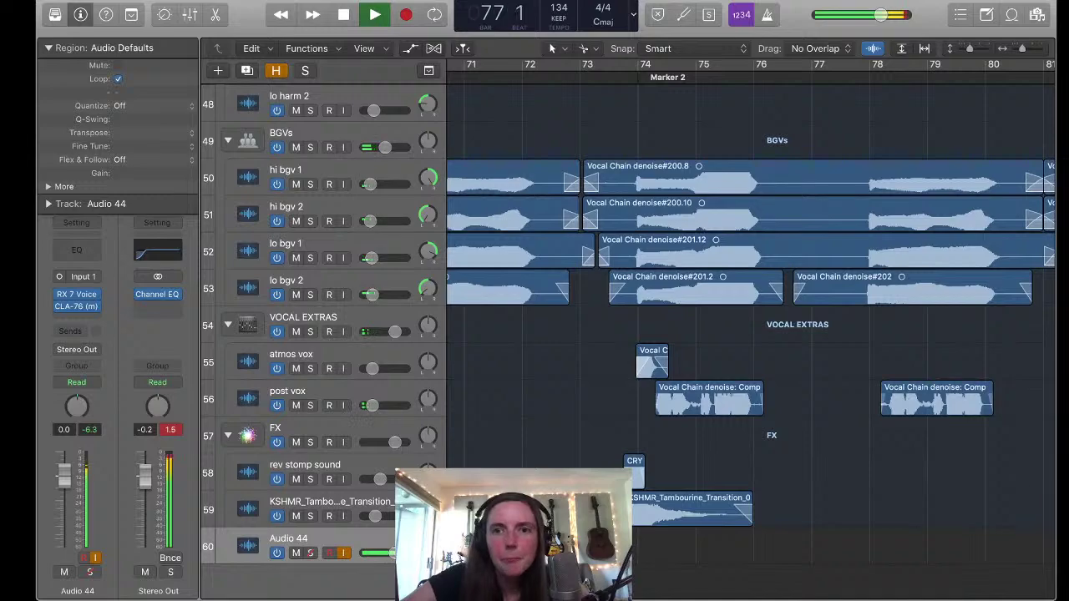
scroll(752, 334, "up", 5)
key("space")
Solo the 80 Shake Tambo 01 percussion track and play its loop after Marker 2, stopping in bar 76
scroll(752, 334, "up", 20)
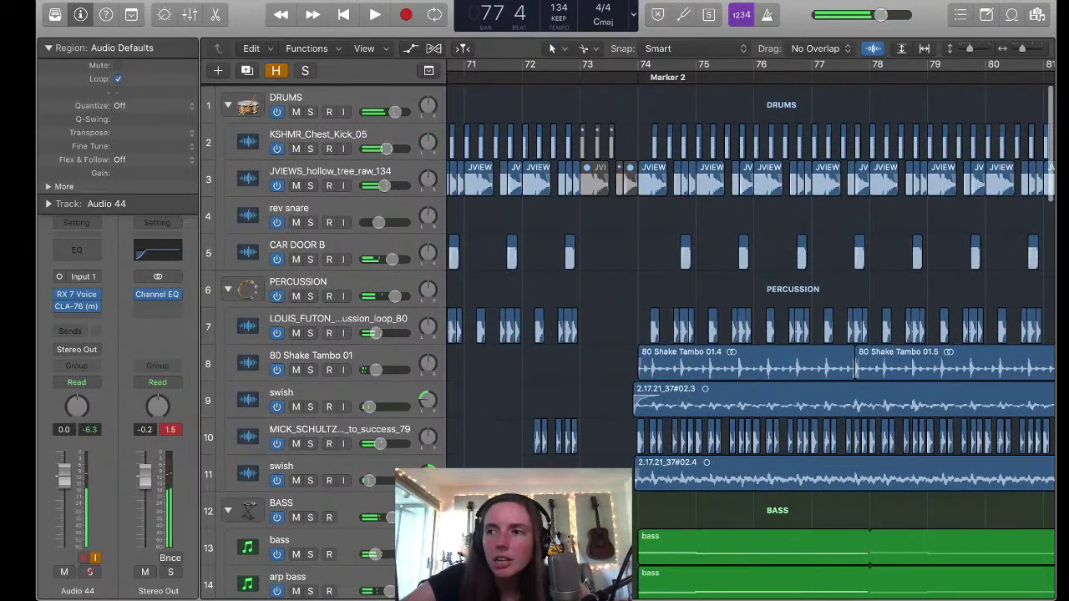
scroll(752, 334, "down", 3)
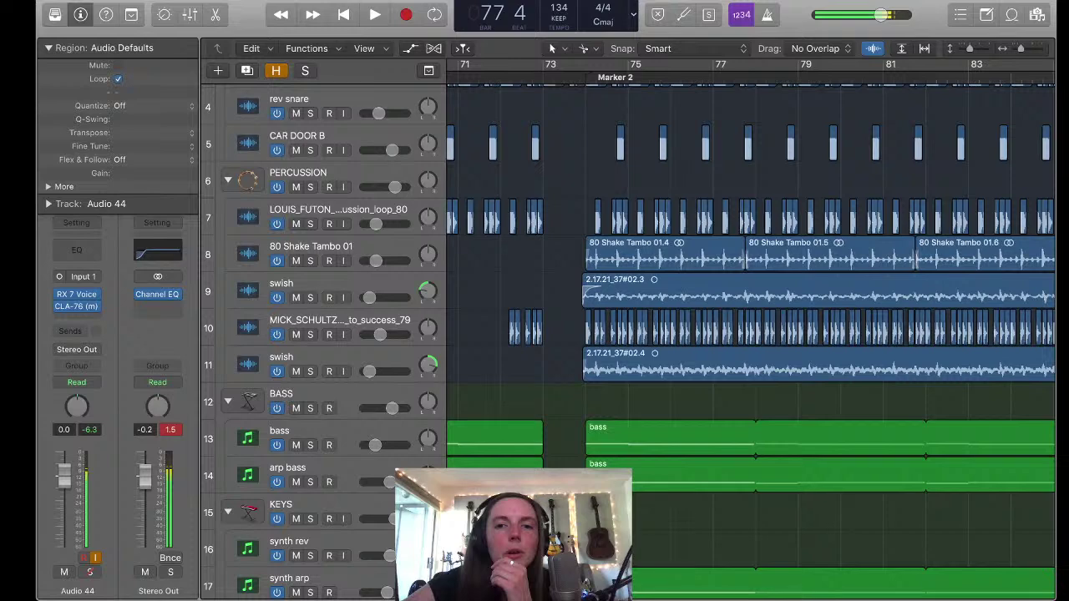
key("s")
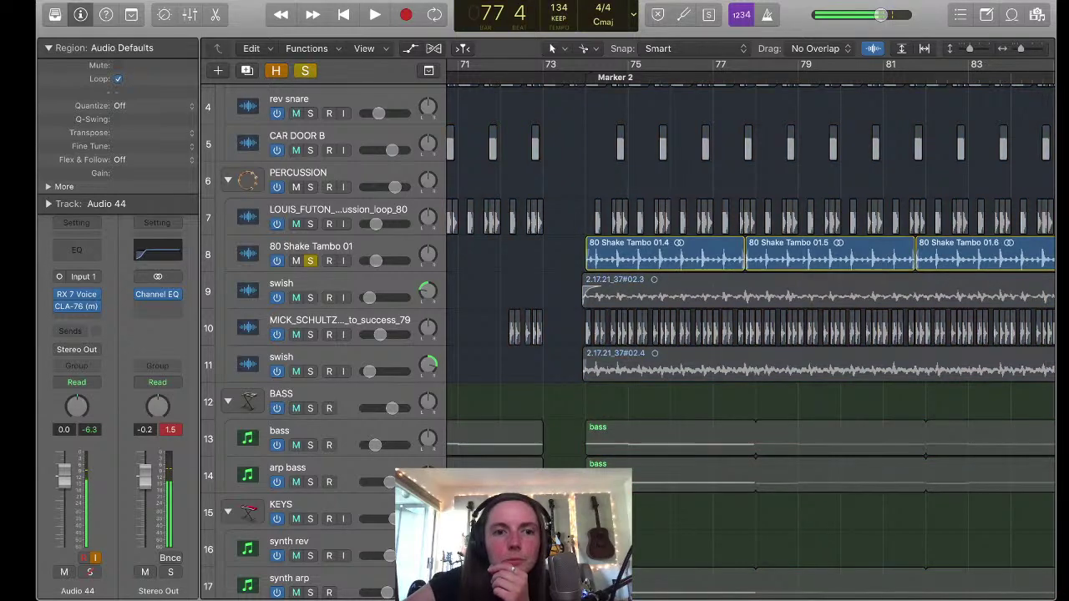
key("space")
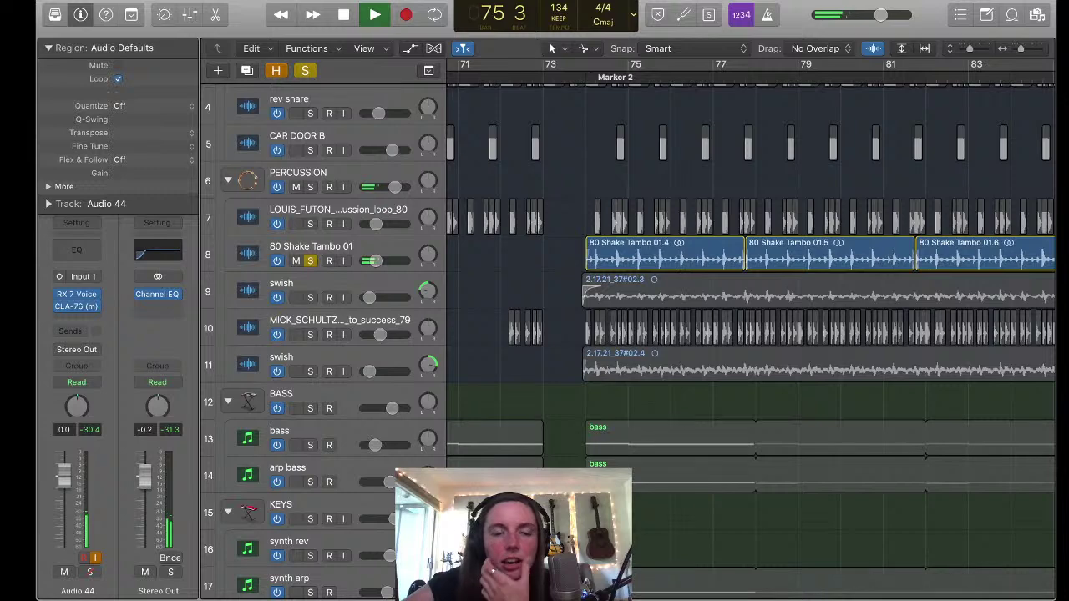
key("space")
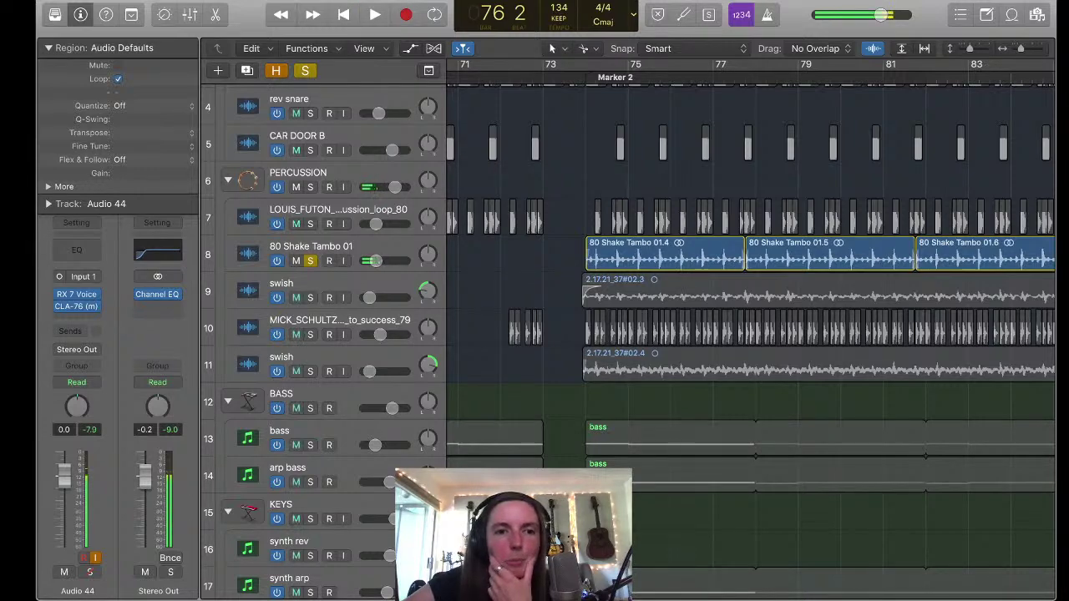
Replace the tambourine solo with the MICK_SCHULTZ percussion track, play from Marker 2, add 80 Shake Tambo 01, and turn off the solos in bar 77
key("s")
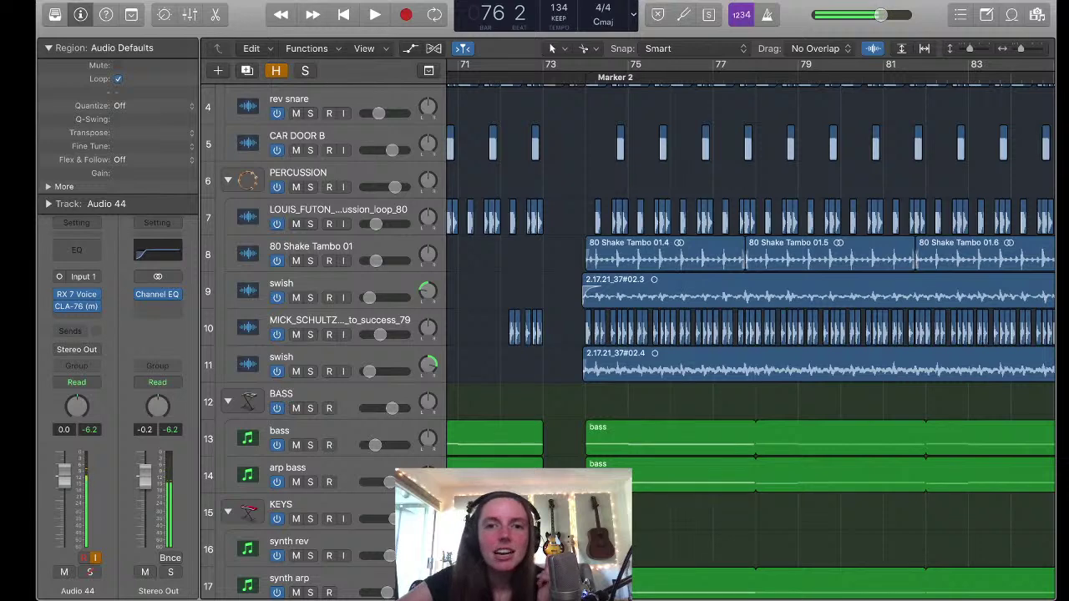
key("s")
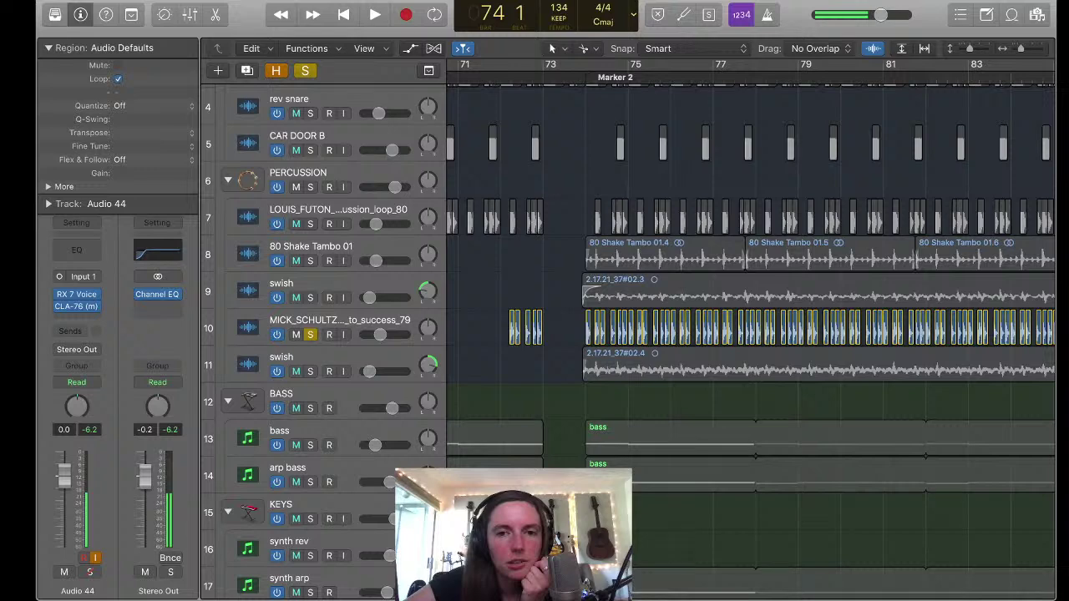
key("space")
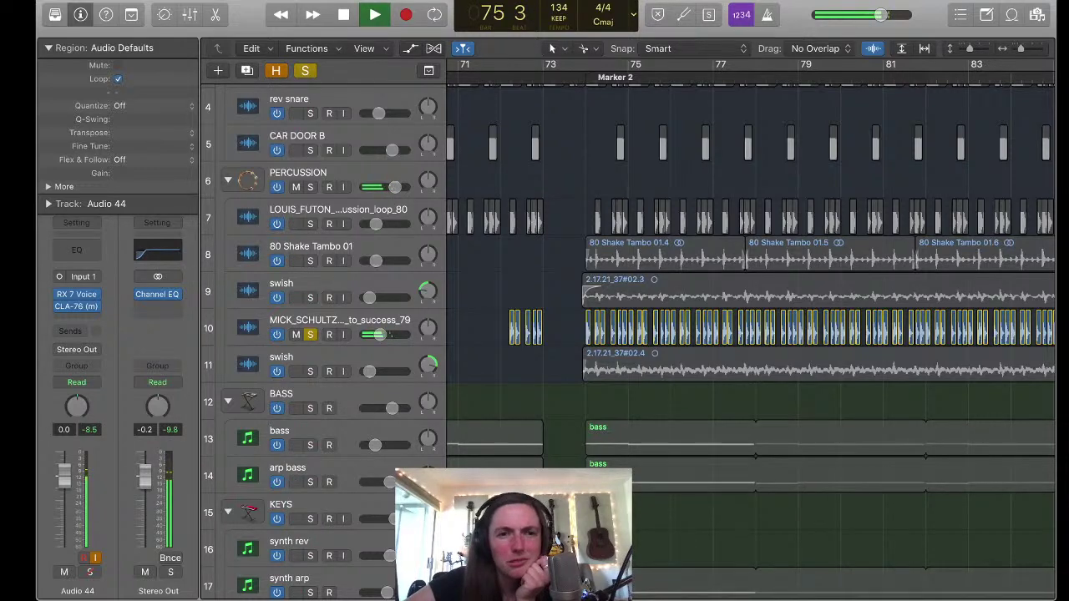
key("s")
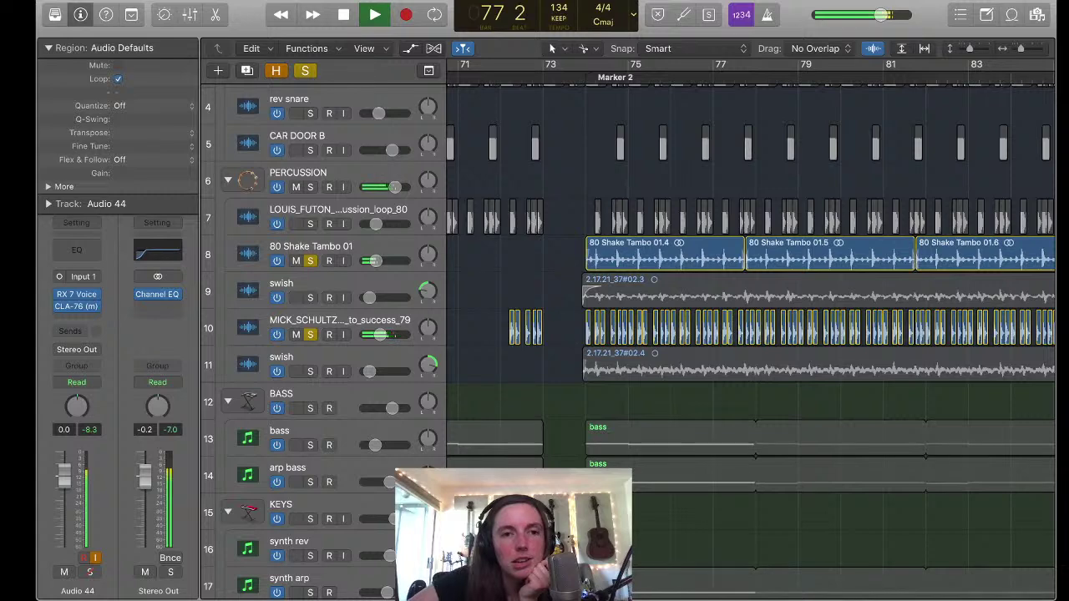
key("space")
key("s")
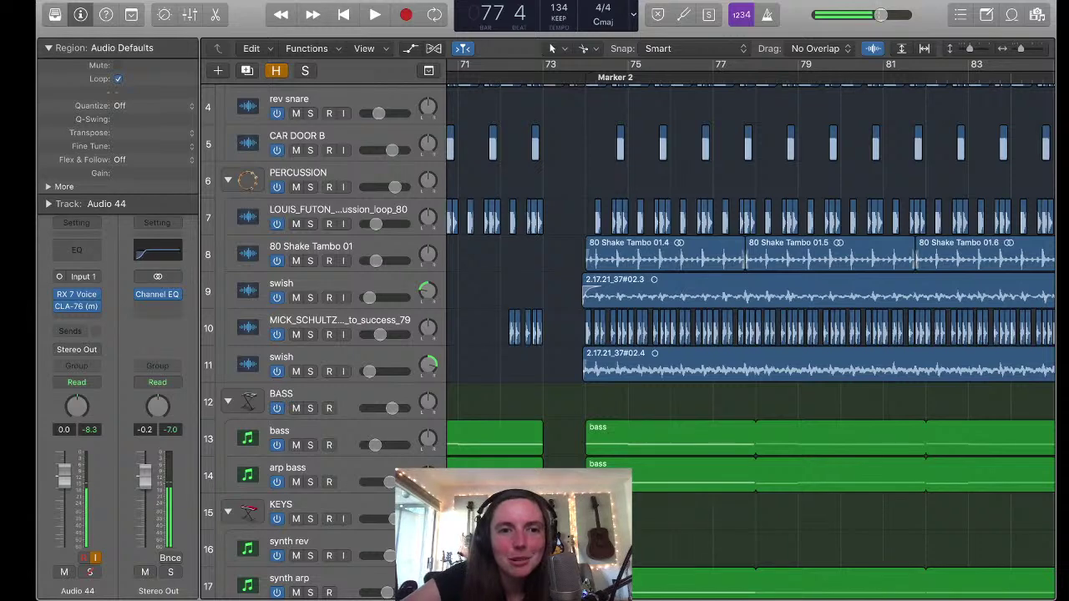
Solo the first swish track, play it from Marker 2, and add the second swish track to the solo
left_click(752, 292)
key("s")
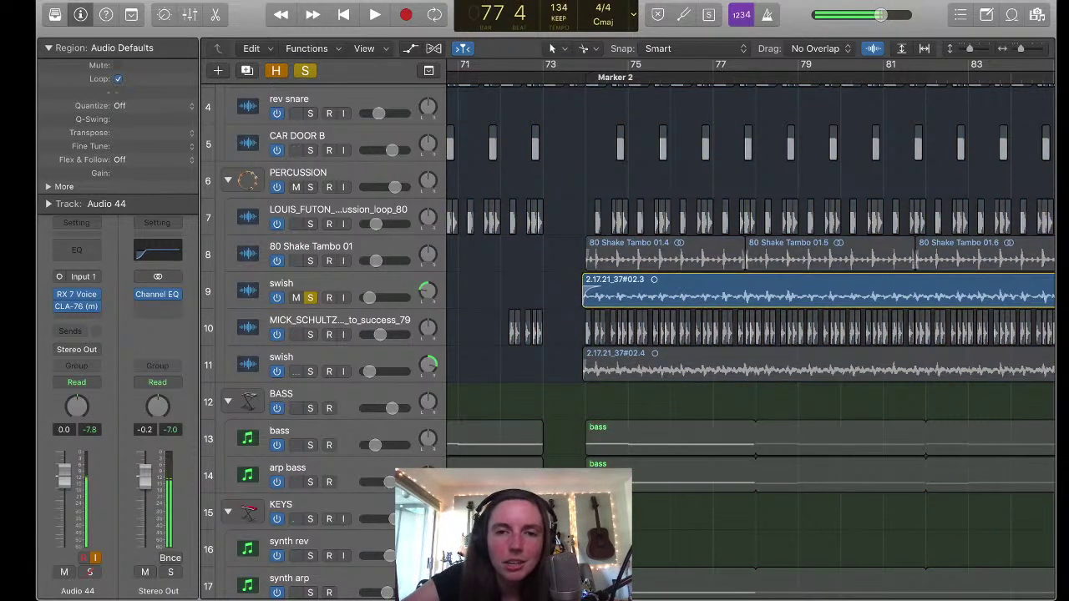
key("space")
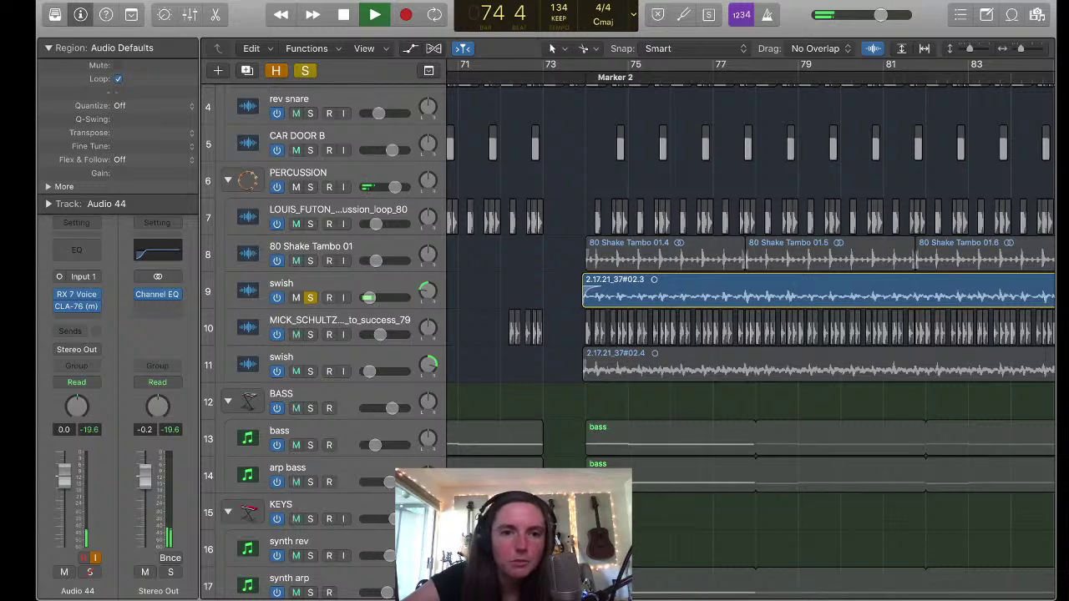
left_click(310, 372)
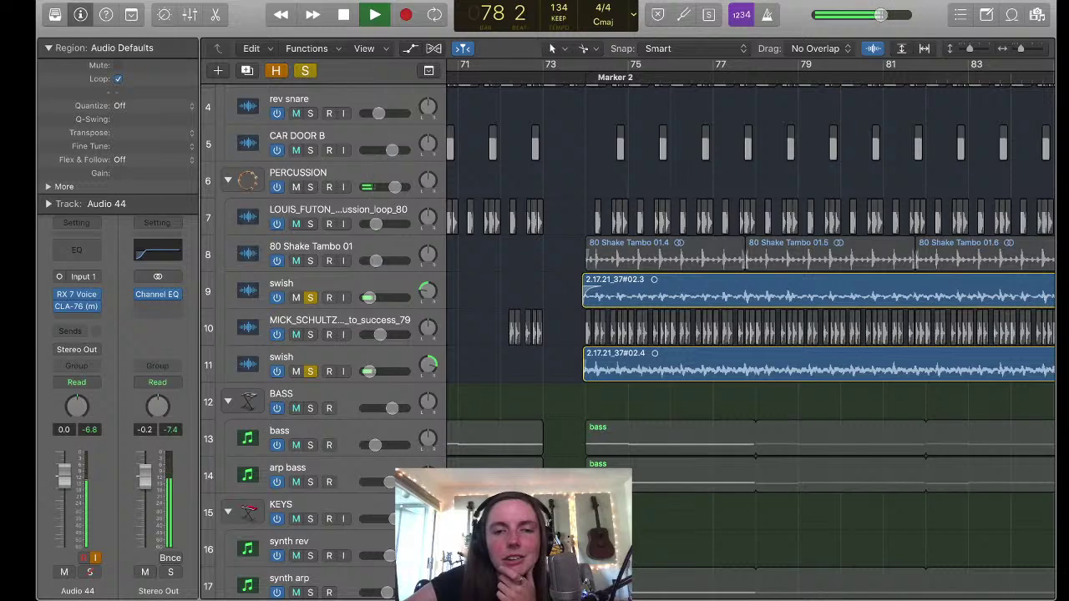
Add 80 Shake Tambo 01, MICK_SCHULTZ and the LOUIS_FUTON loop to the soloed swishes, listen until bar 85, and turn off all solos
left_click(310, 261)
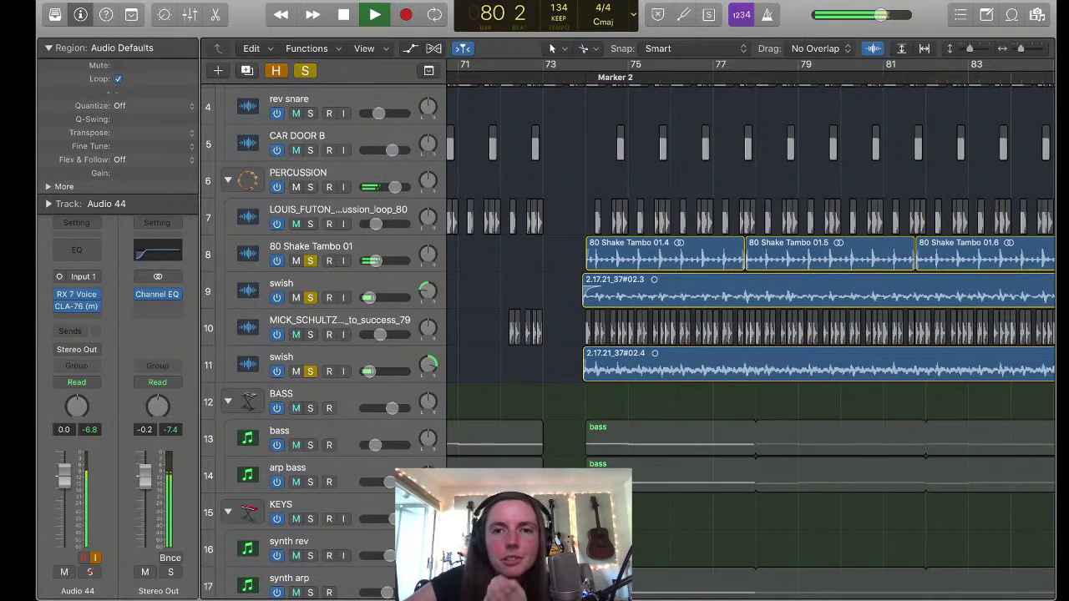
left_click(310, 334)
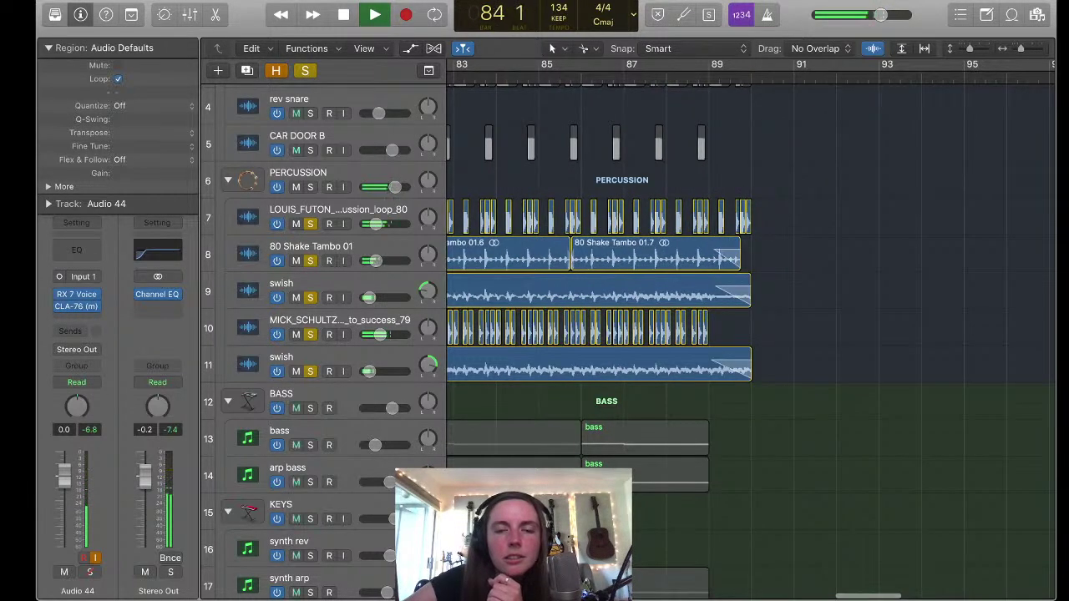
key("super+Left")
key("super+Left")
key("space")
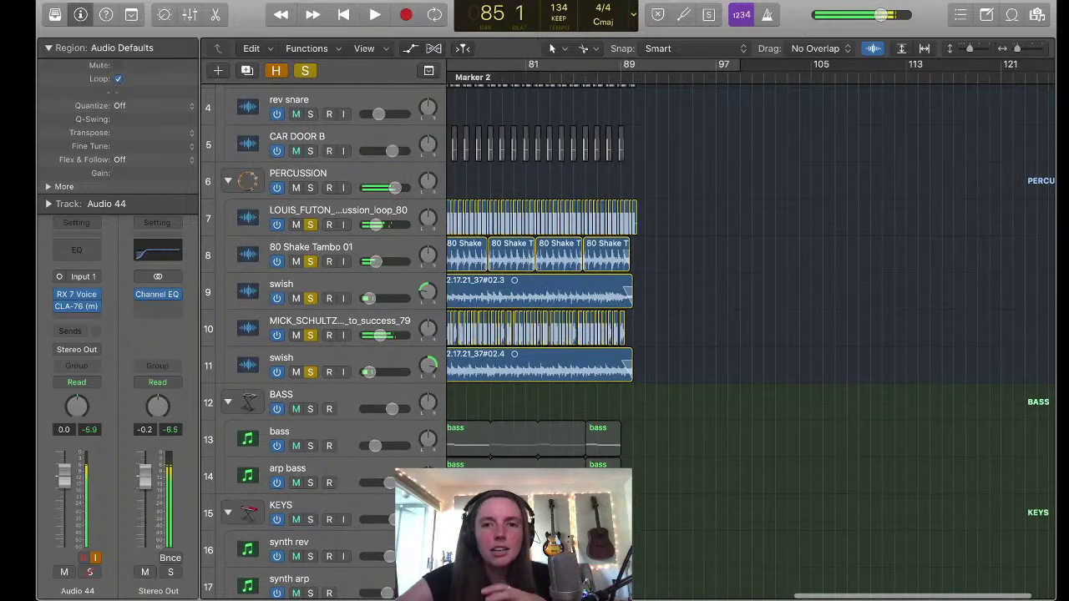
key("super+Left")
key("super+Left")
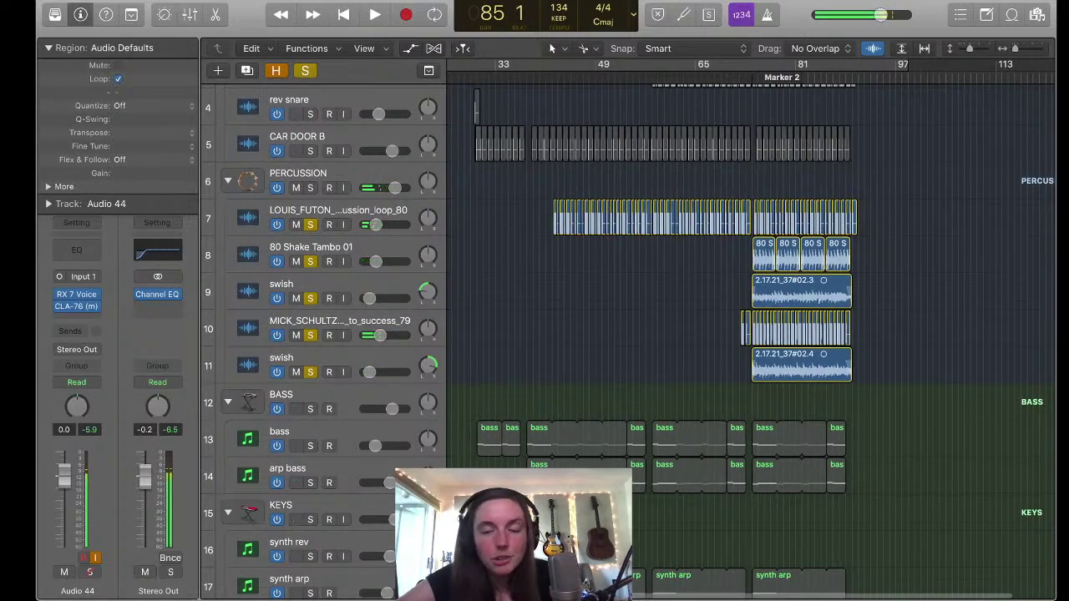
key("ctrl+alt+super+s")
Show the drum and percussion regions from bar 71 to 89 and set the playhead to bar 73
key("super+Right")
key("super+Right")
key("super+Right")
key("super+Right")
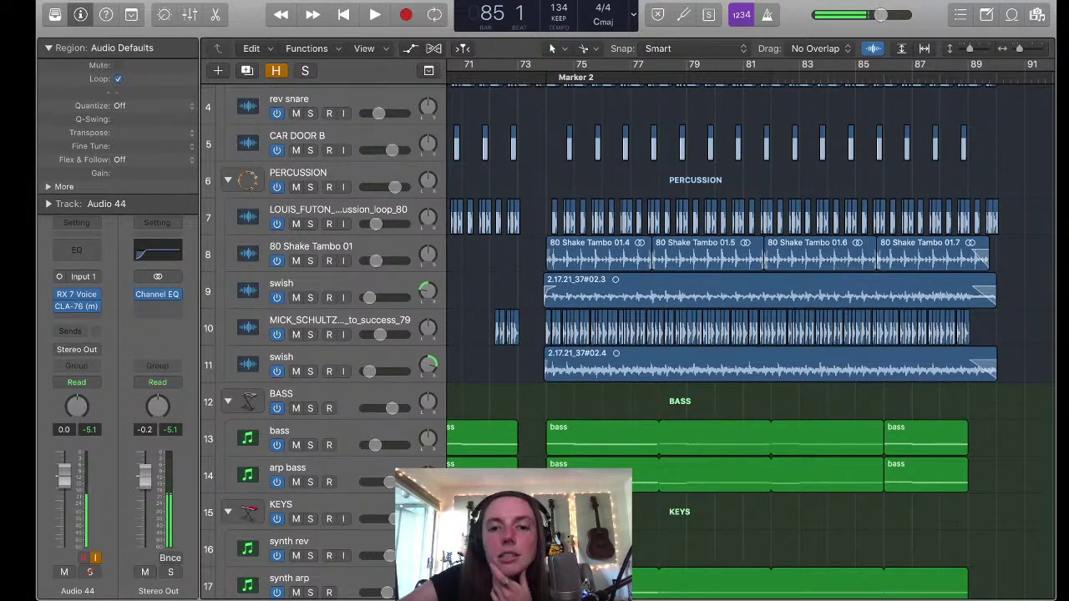
scroll(719, 292, "up", 3)
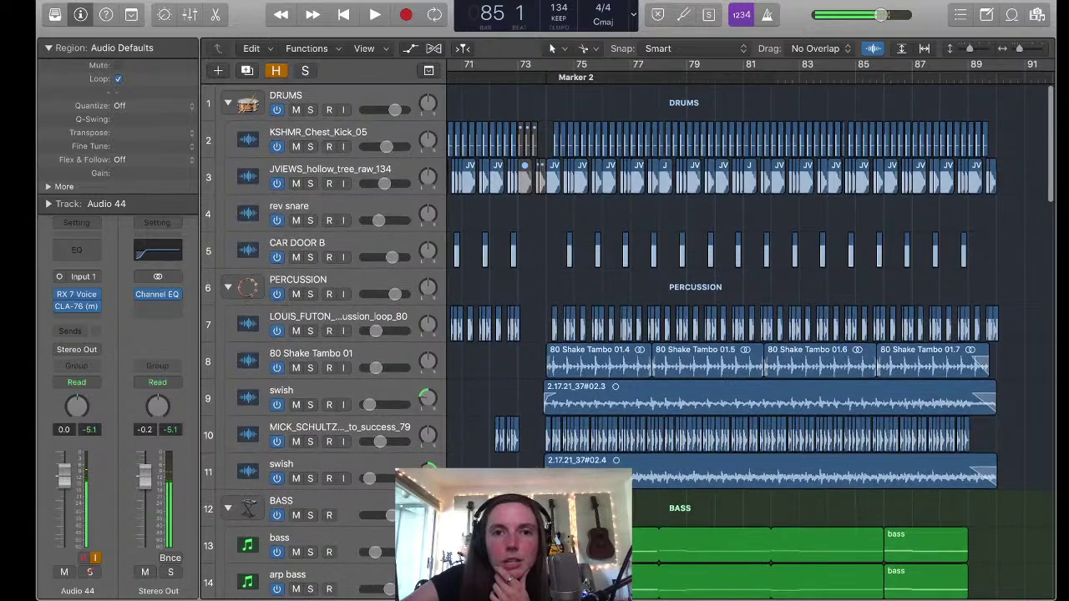
key("space")
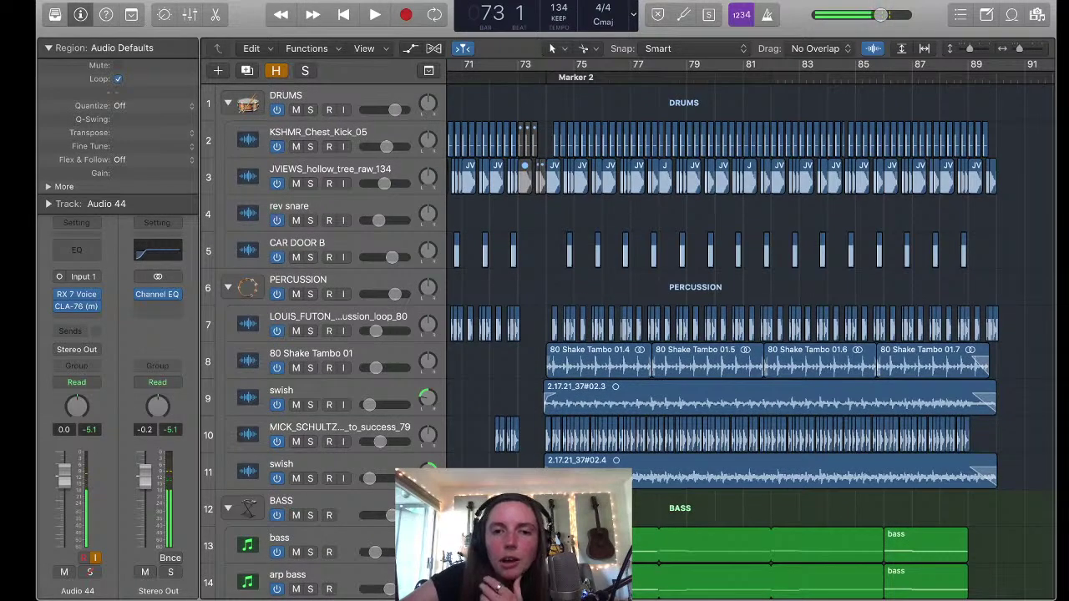
Examine how the percussion, bass, keys, guitars and main vocals are layered before and after Marker 2
scroll(752, 334, "left", 5)
scroll(752, 335, "down", 2)
scroll(751, 334, "right", 1)
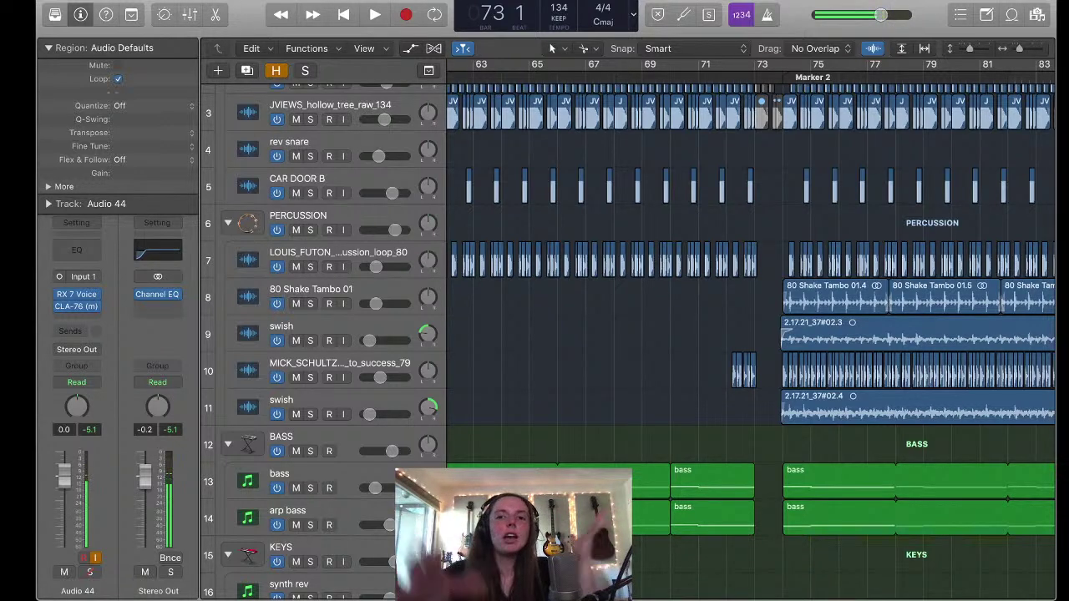
scroll(752, 334, "down", 5)
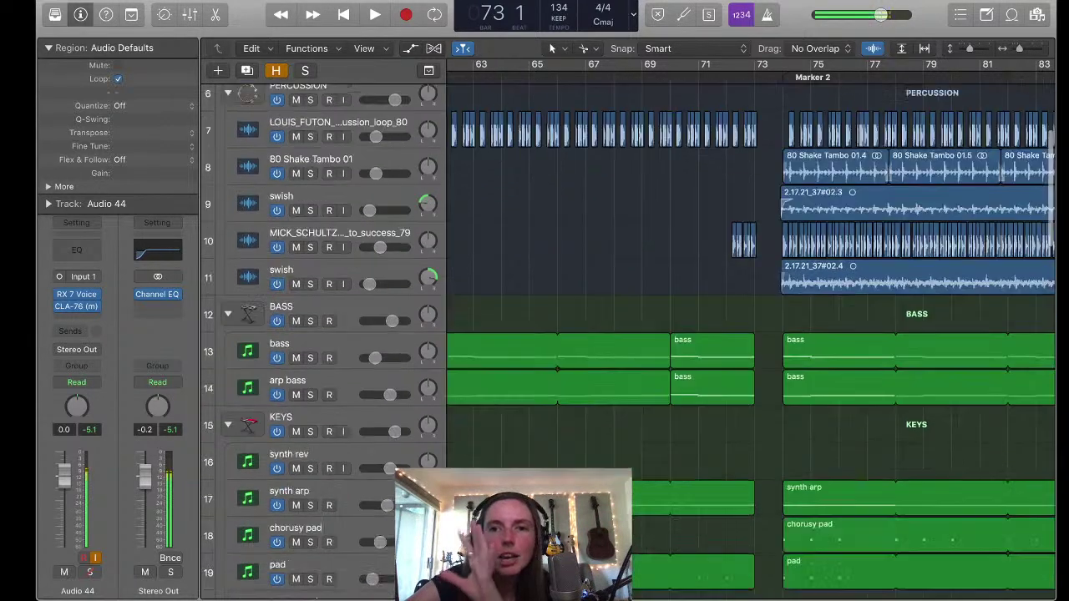
scroll(751, 335, "up", 5)
scroll(751, 334, "right", 2)
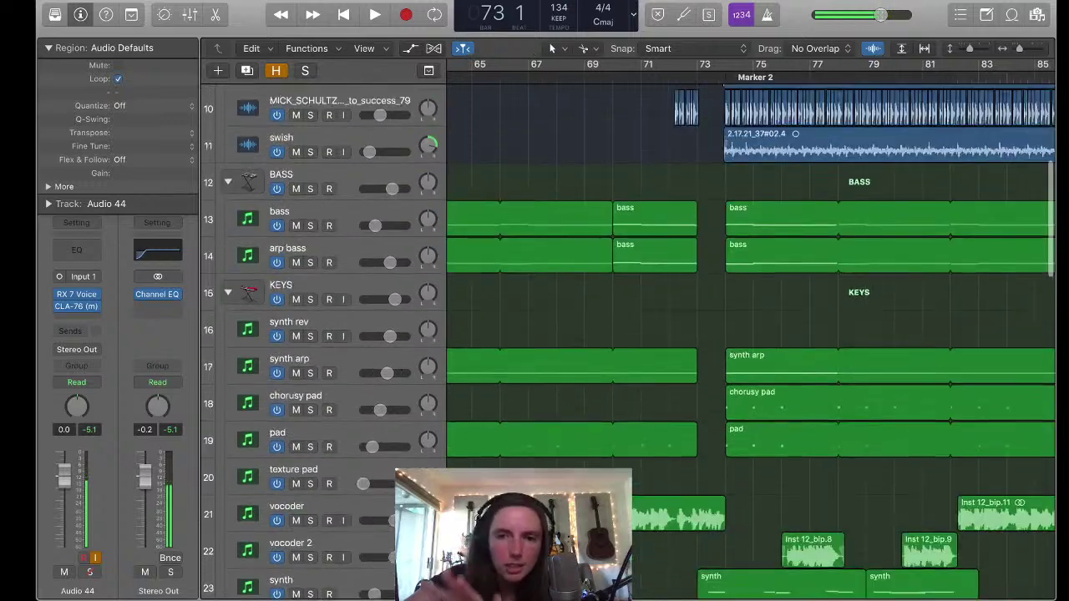
scroll(752, 334, "down", 15)
scroll(752, 335, "right", 2)
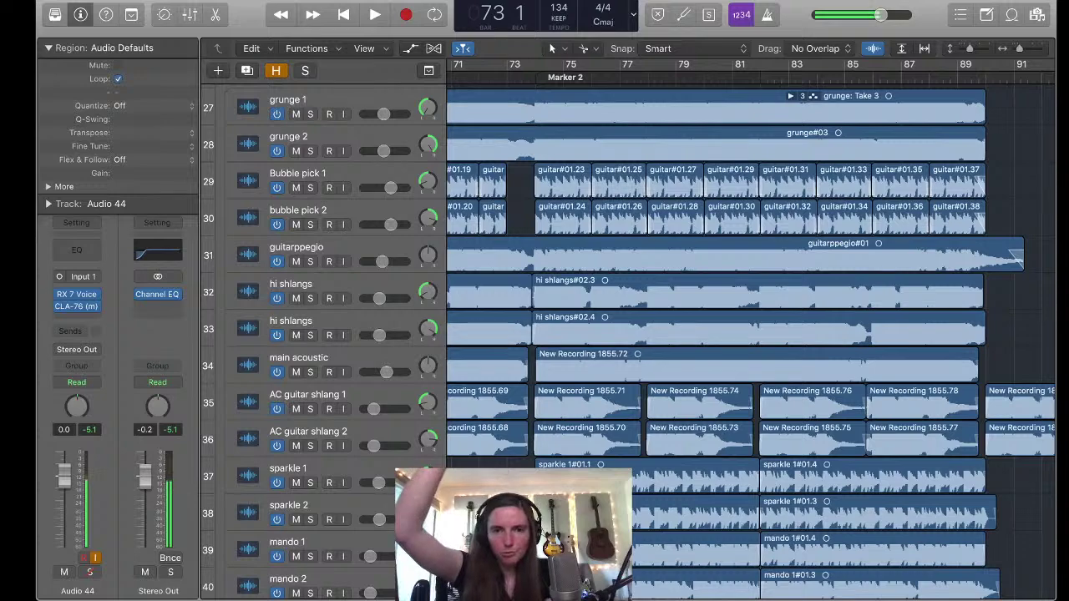
scroll(752, 334, "down", 20)
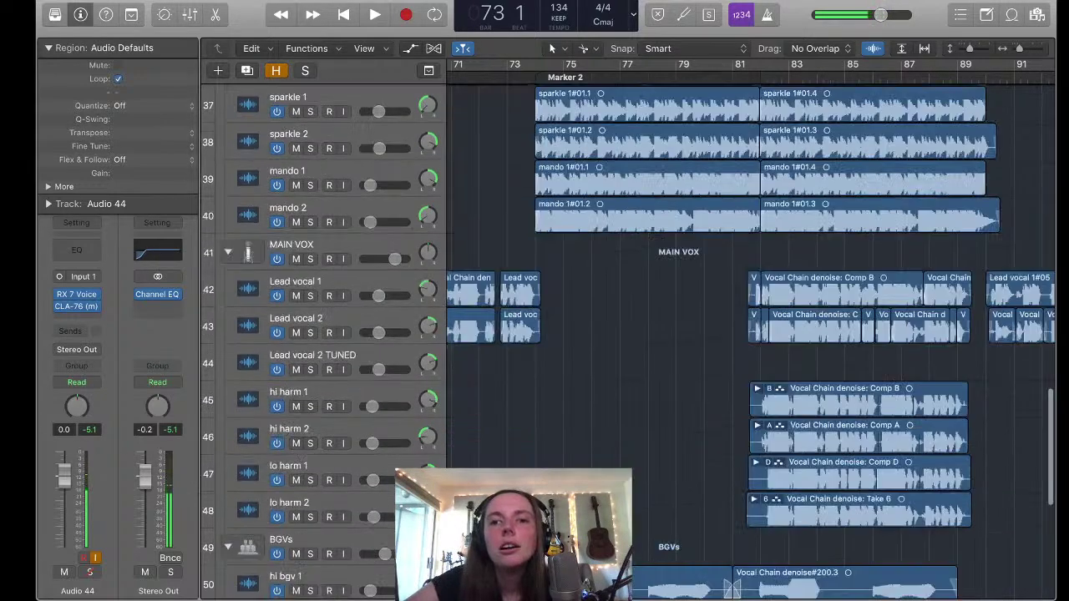
scroll(752, 334, "up", 19)
scroll(752, 334, "up", 20)
scroll(752, 334, "right", 4)
scroll(752, 334, "left", 4)
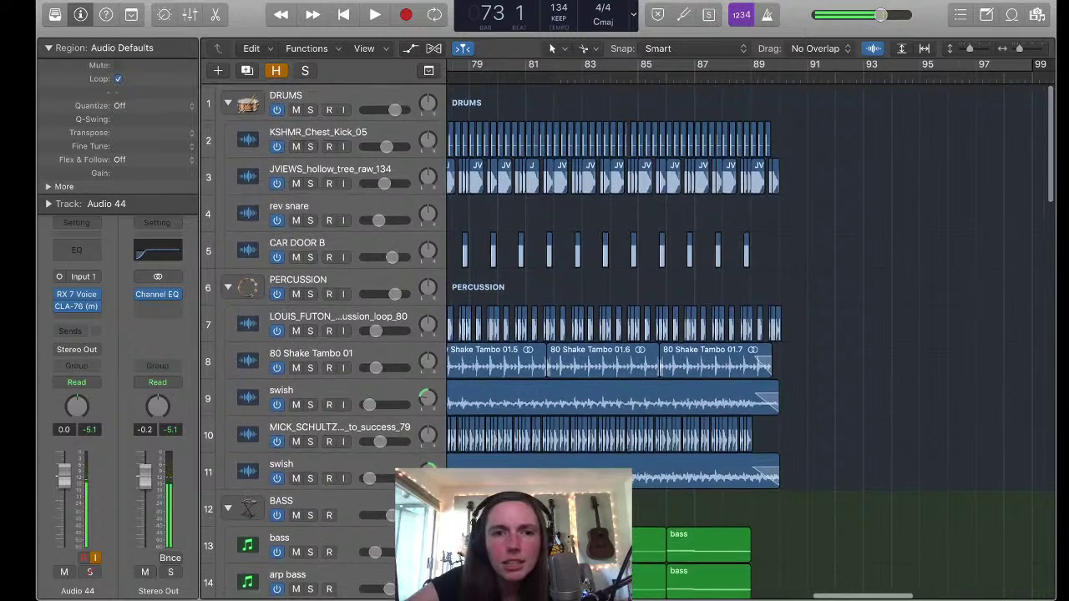
Play the full mix from bar 73 through Marker 2 while checking the keys, especially the synth track
scroll(752, 335, "down", 7)
scroll(751, 334, "down", 6)
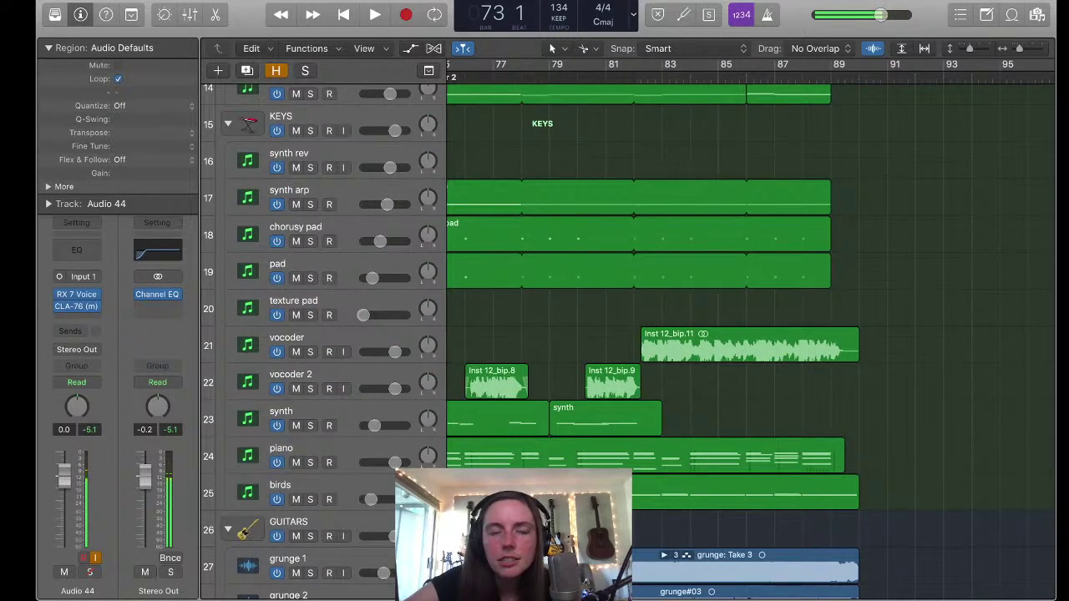
scroll(752, 335, "left", 4)
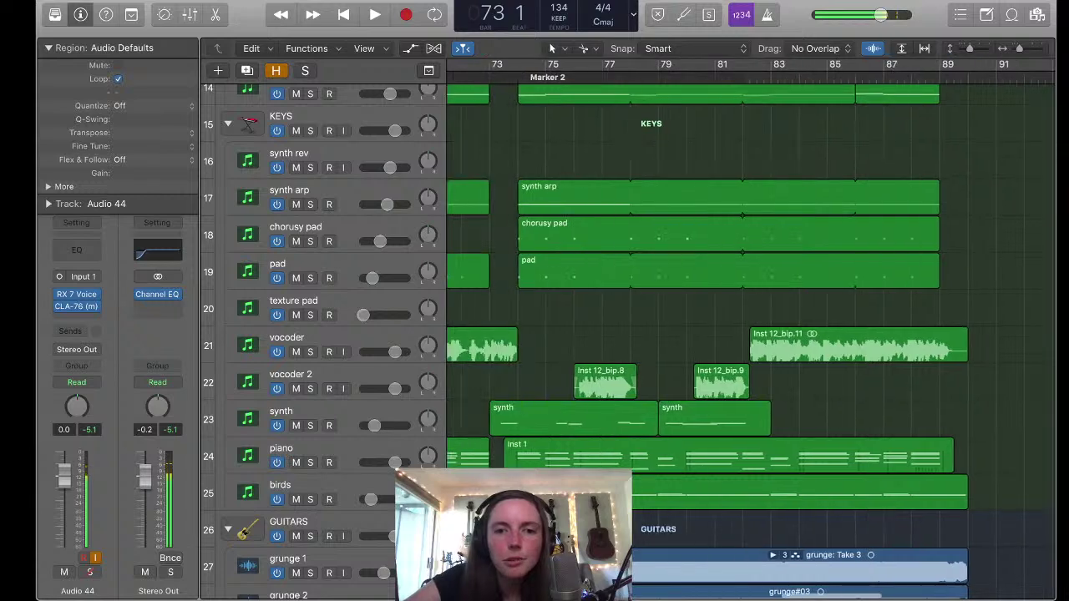
key("space")
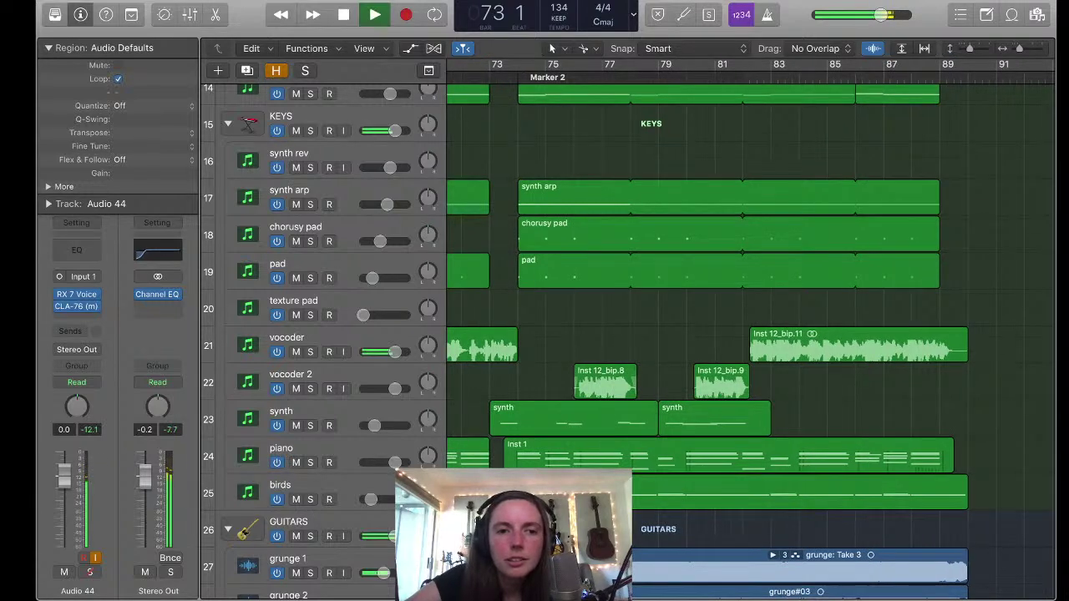
left_click(310, 426)
left_click(310, 426)
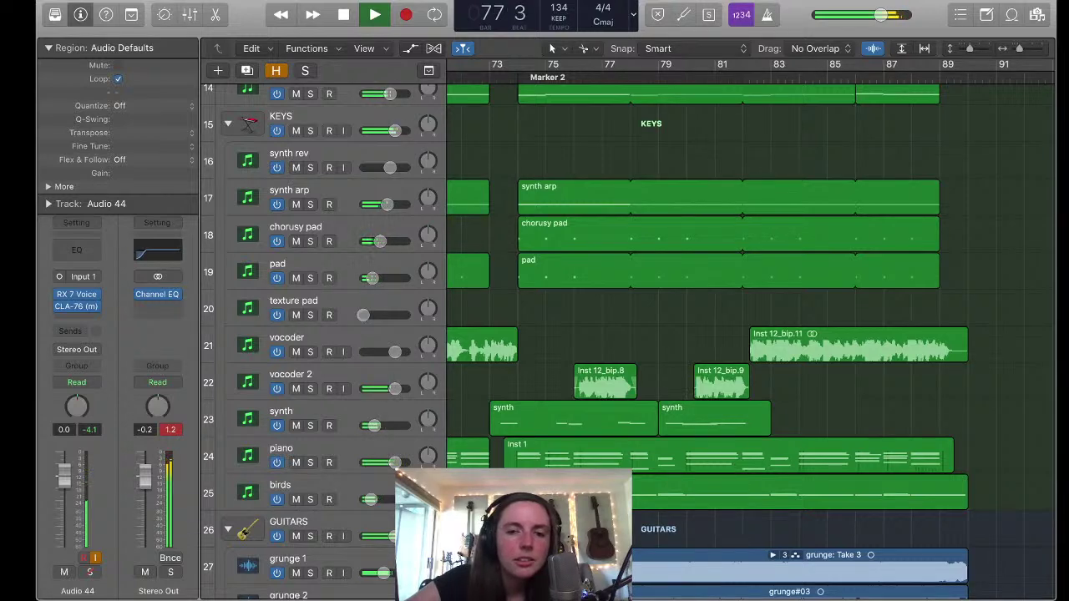
left_click(310, 426)
left_click(310, 426)
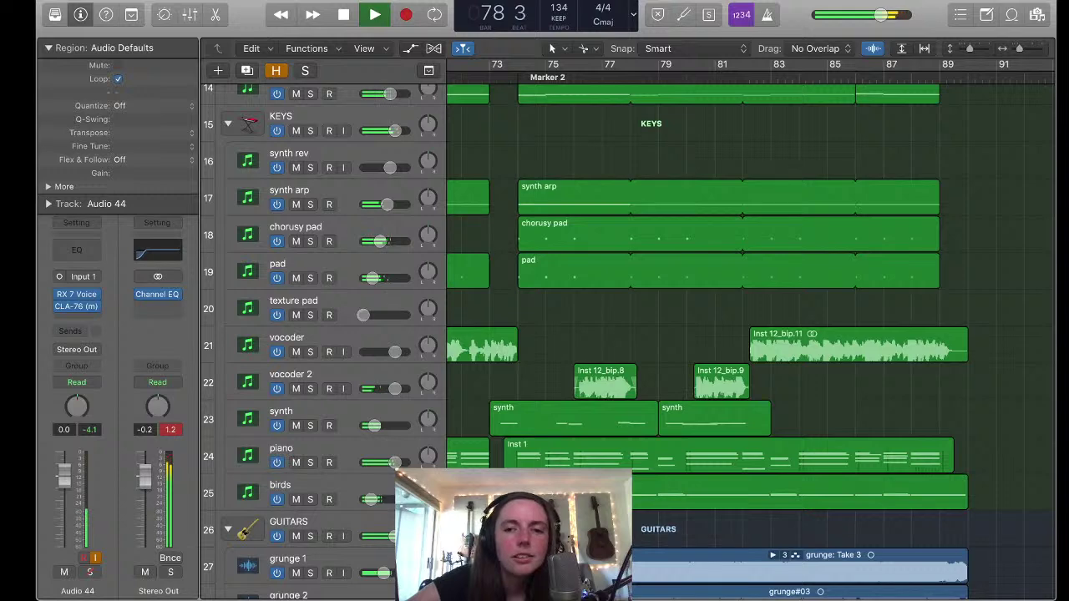
Keep the full mix playing to bar 87 while inspecting the guitars, sparkles, mandos, harmonies, BGVs and vocal extras
scroll(668, 334, "down", 3)
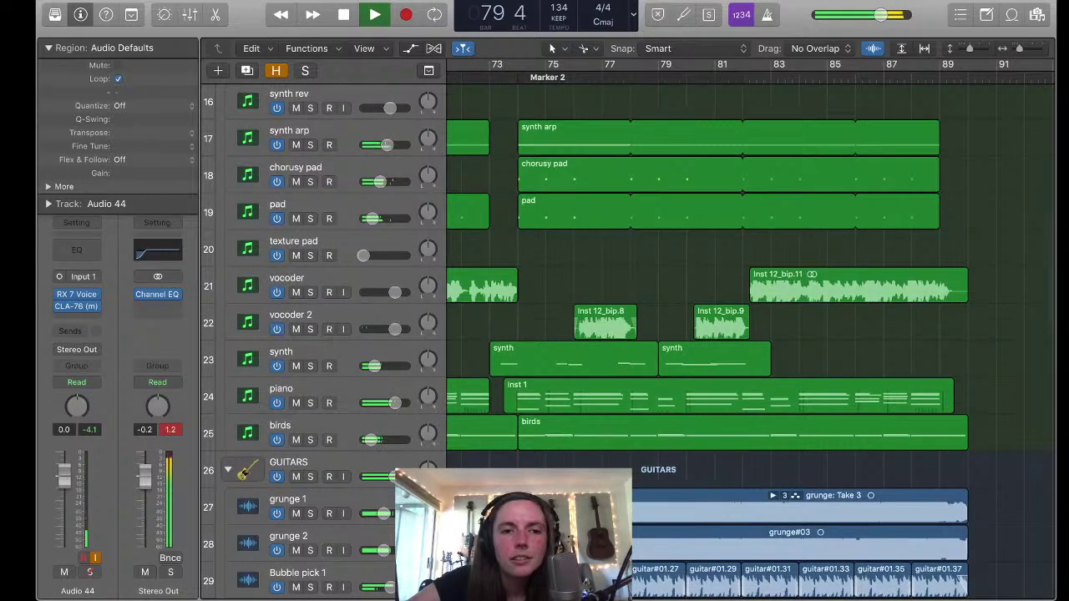
scroll(669, 334, "down", 10)
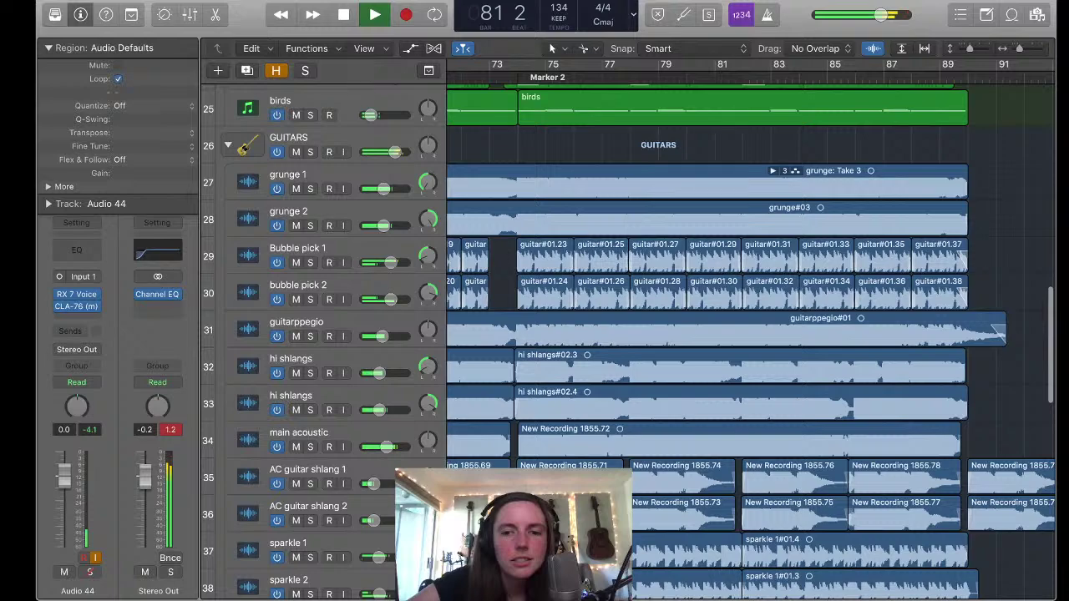
scroll(668, 334, "down", 8)
scroll(668, 334, "up", 5)
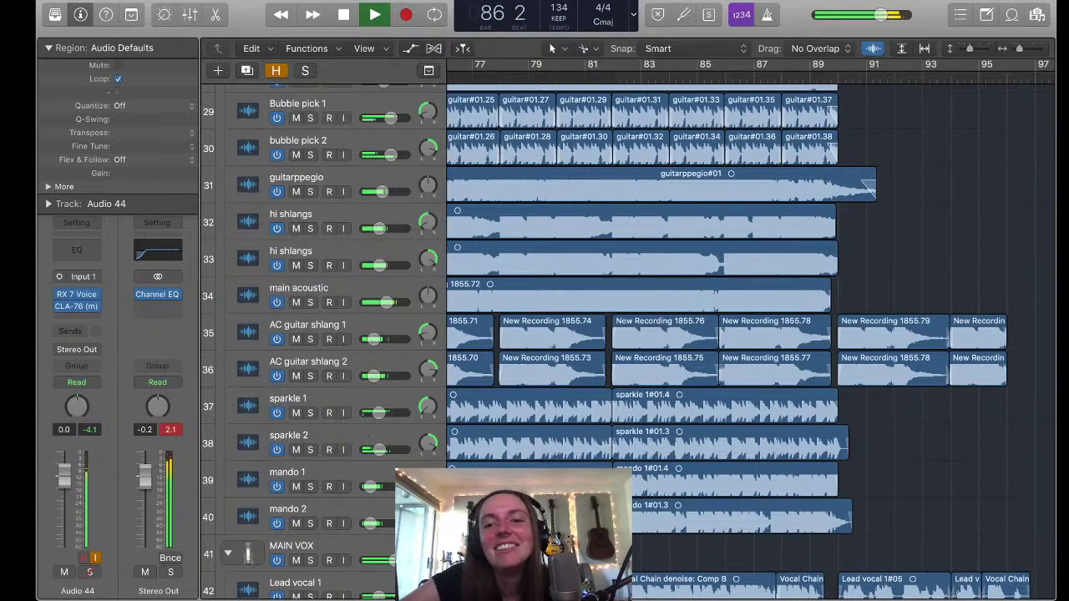
scroll(668, 334, "down", 5)
scroll(668, 334, "down", 10)
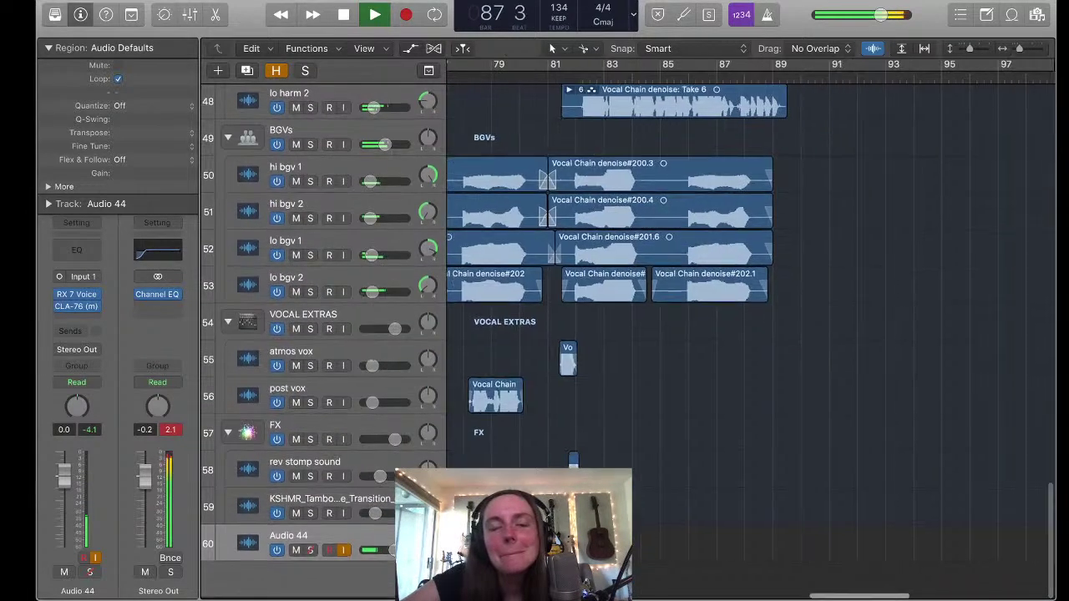
Keep the full mix playing from bar 87 to bar 96 while inspecting the vocals, acoustic guitars and drum and percussion tracks in the ending
scroll(669, 334, "up", 9)
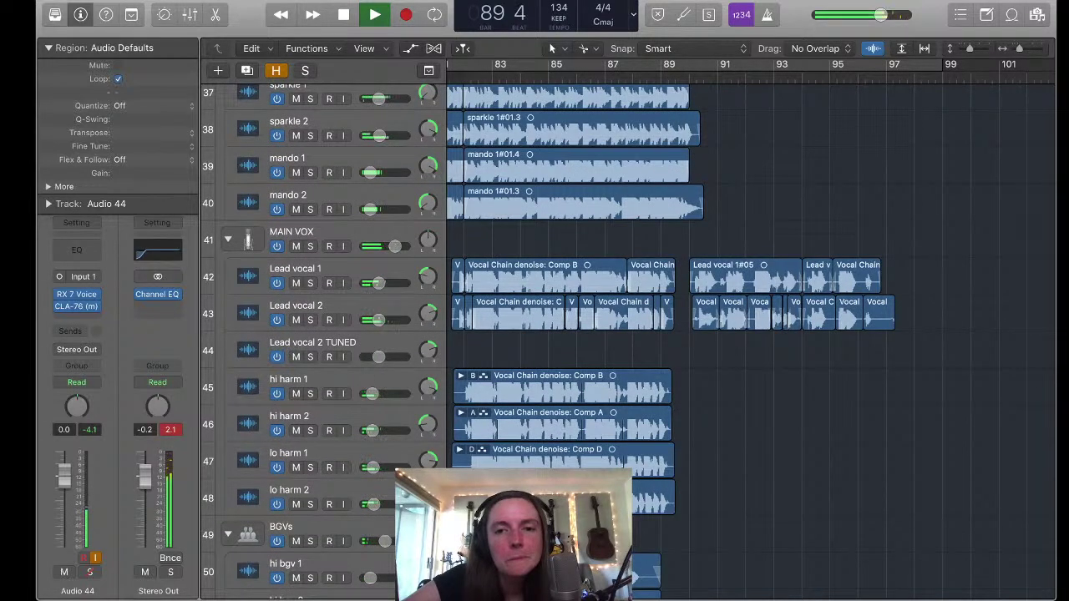
scroll(668, 334, "up", 2)
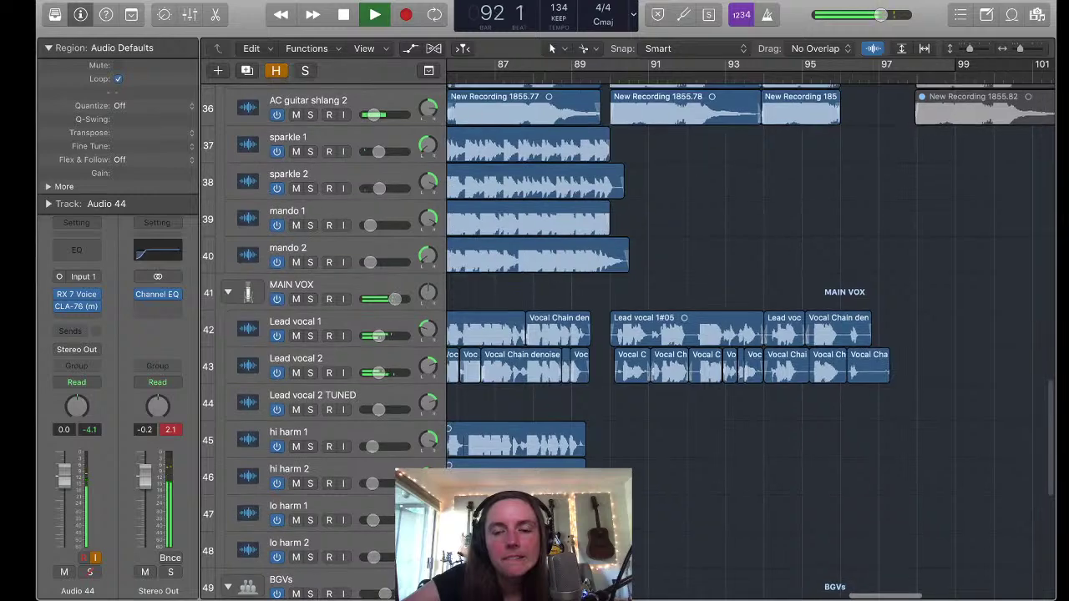
scroll(668, 335, "up", 5)
scroll(668, 334, "up", 8)
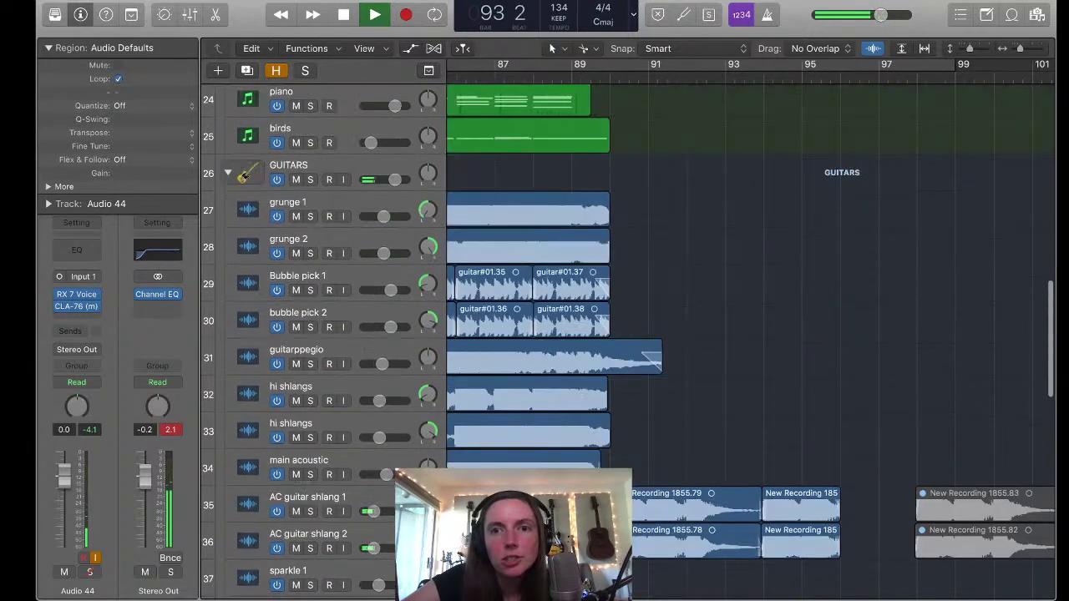
scroll(668, 334, "up", 16)
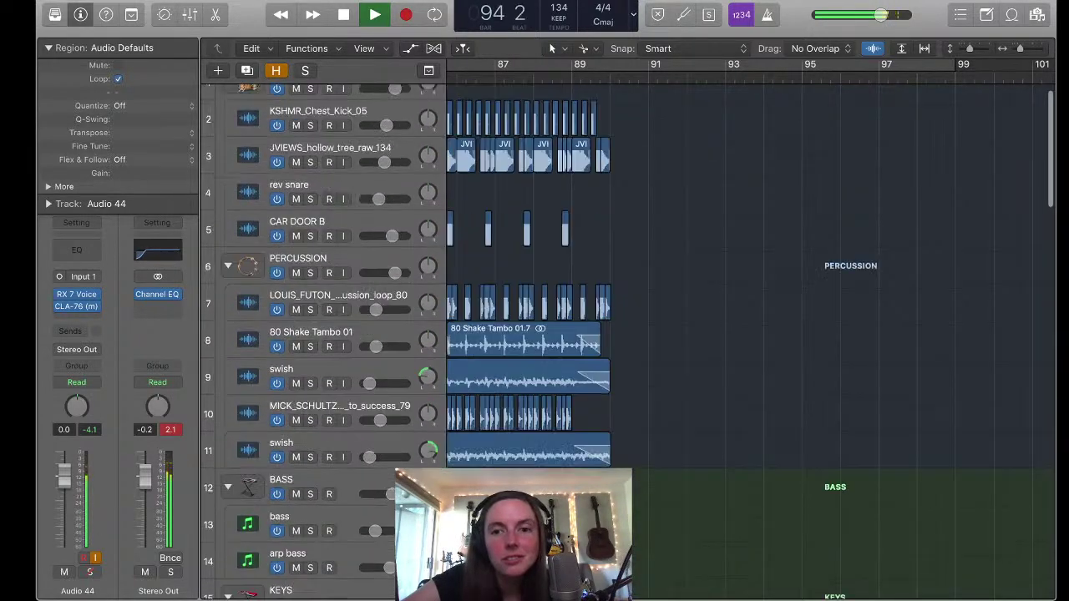
scroll(668, 334, "down", 15)
scroll(668, 334, "down", 15)
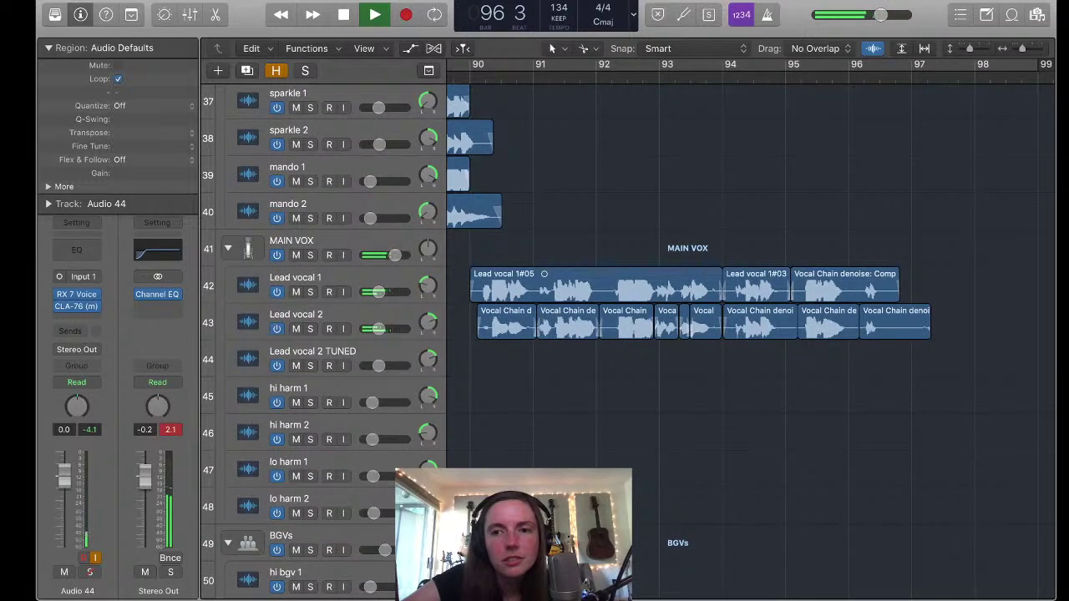
Stop playback at bar 97 and briefly replay the tail of the last lead vocal regions
key("space")
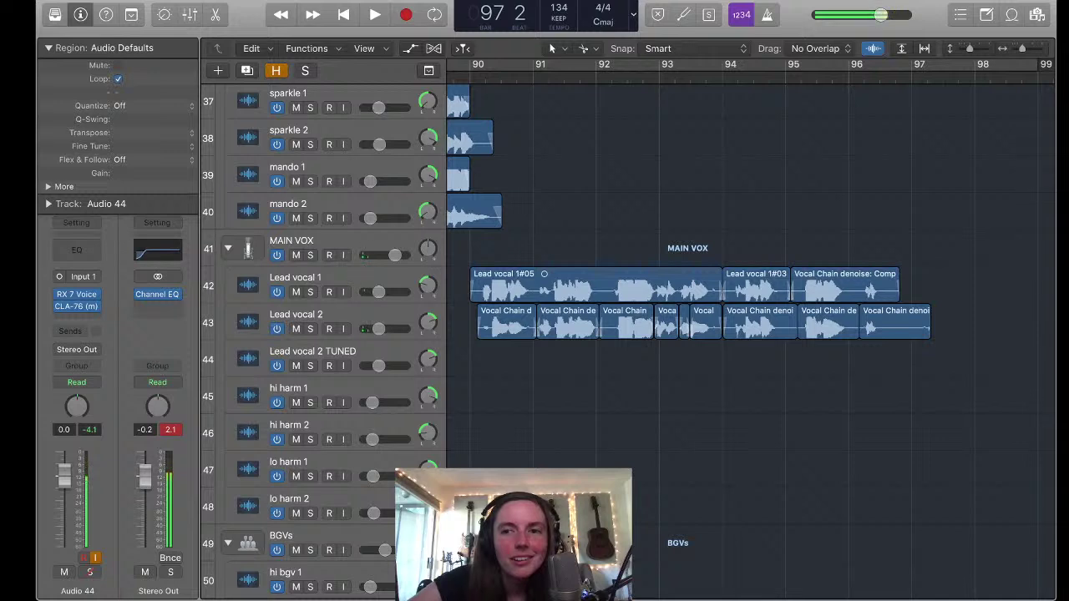
key("space")
key("space")
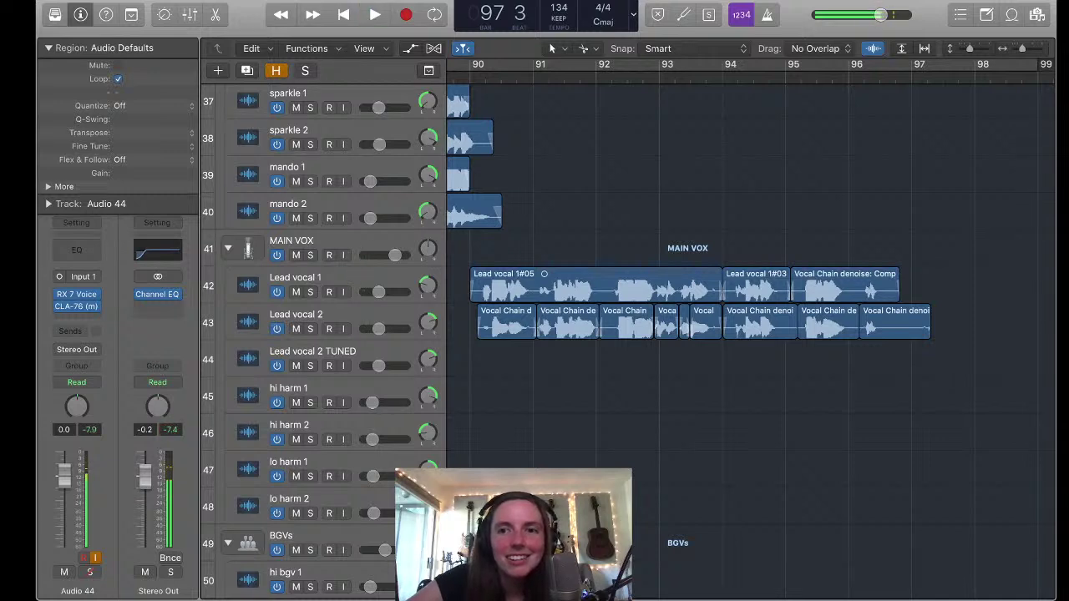
key("space")
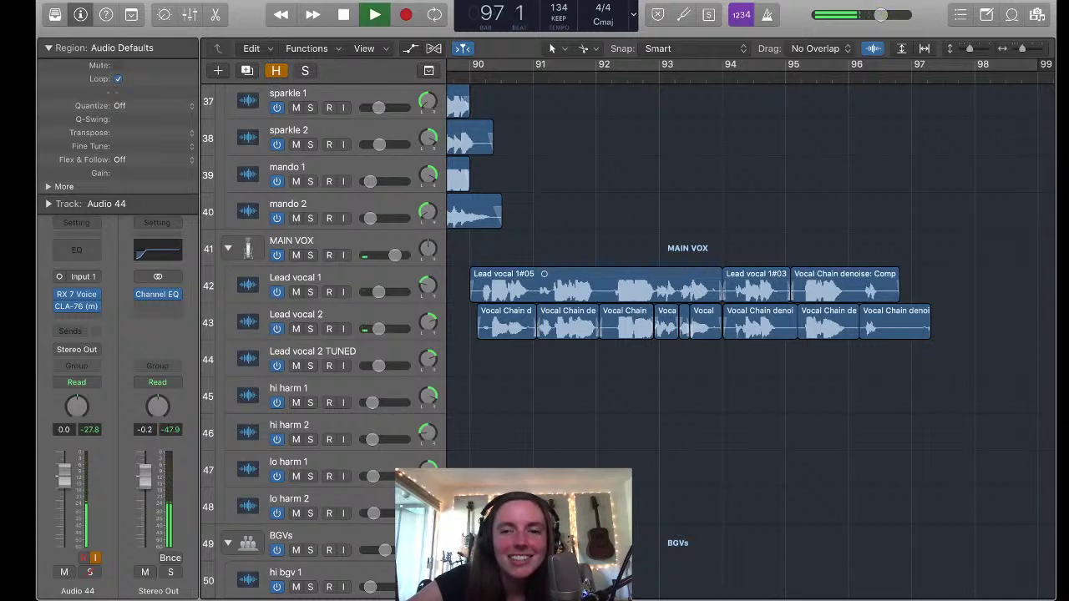
key("space")
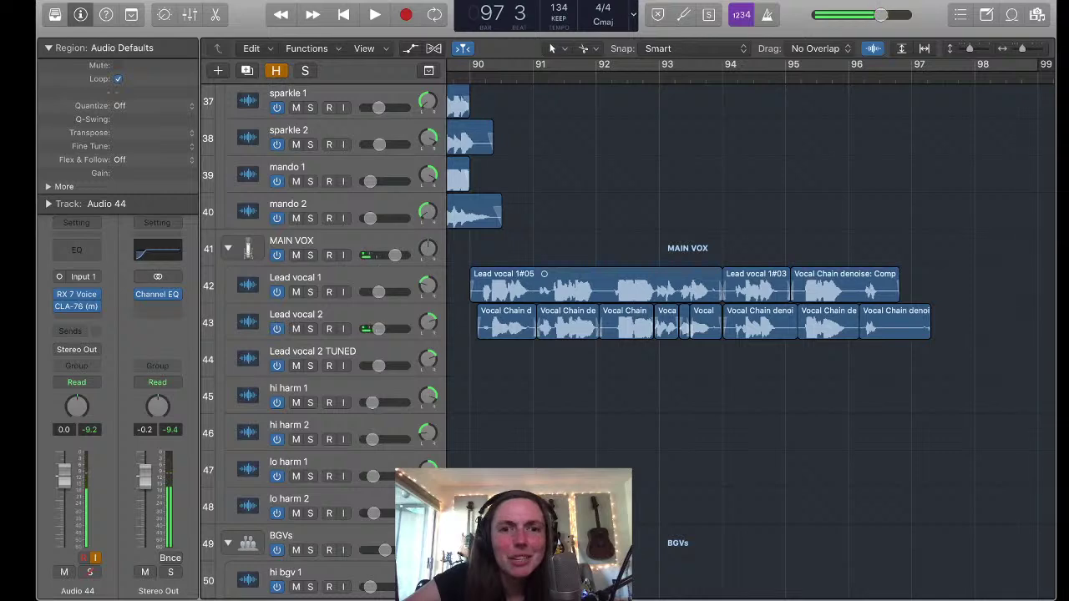
Review the ending's acoustic guitar and lead vocal regions and show the whole arrangement from bar 1, back up to the drum tracks
scroll(669, 334, "up", 5)
scroll(752, 334, "left", 5)
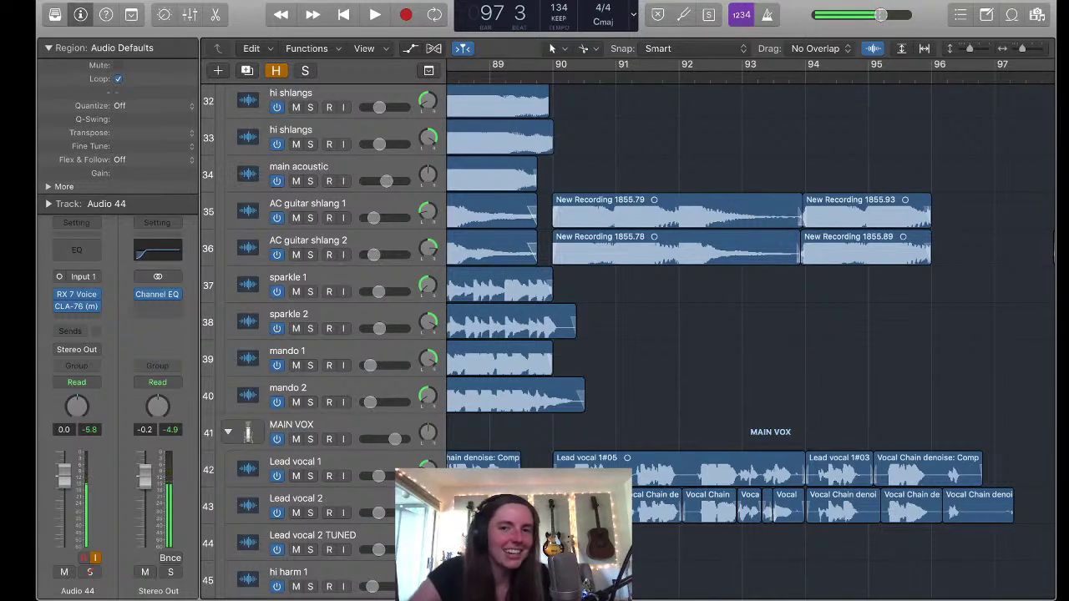
scroll(735, 335, "down", 5)
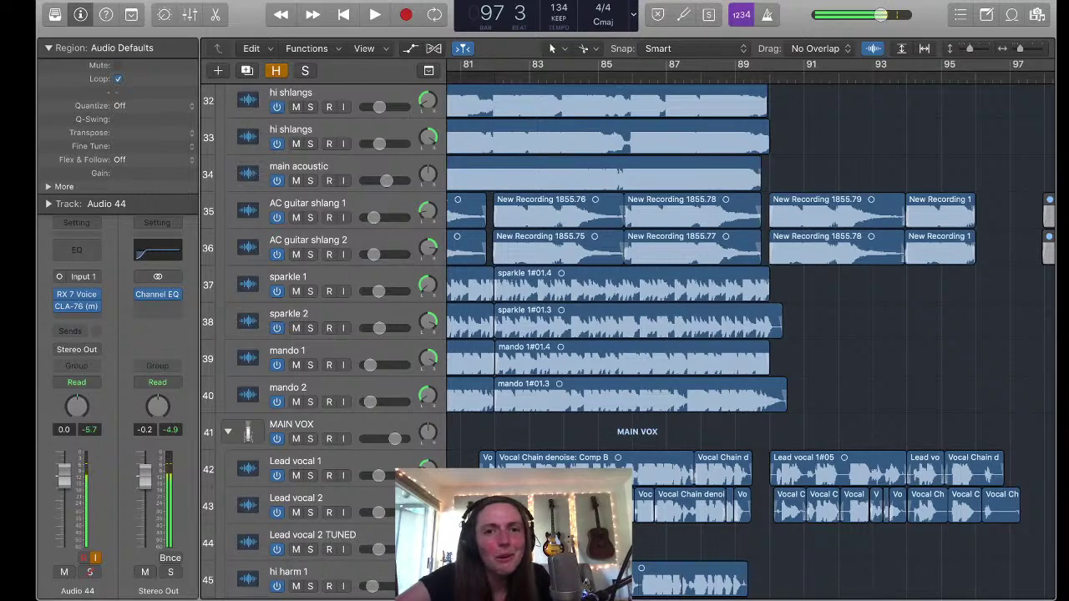
scroll(752, 325, "down", 8)
scroll(751, 326, "down", 10)
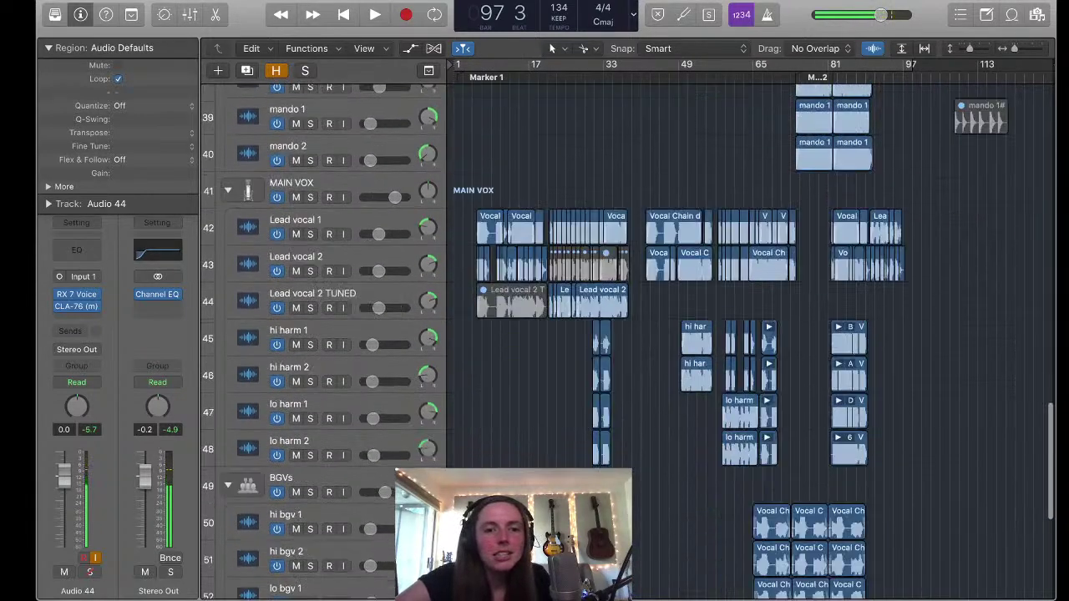
scroll(752, 326, "up", 20)
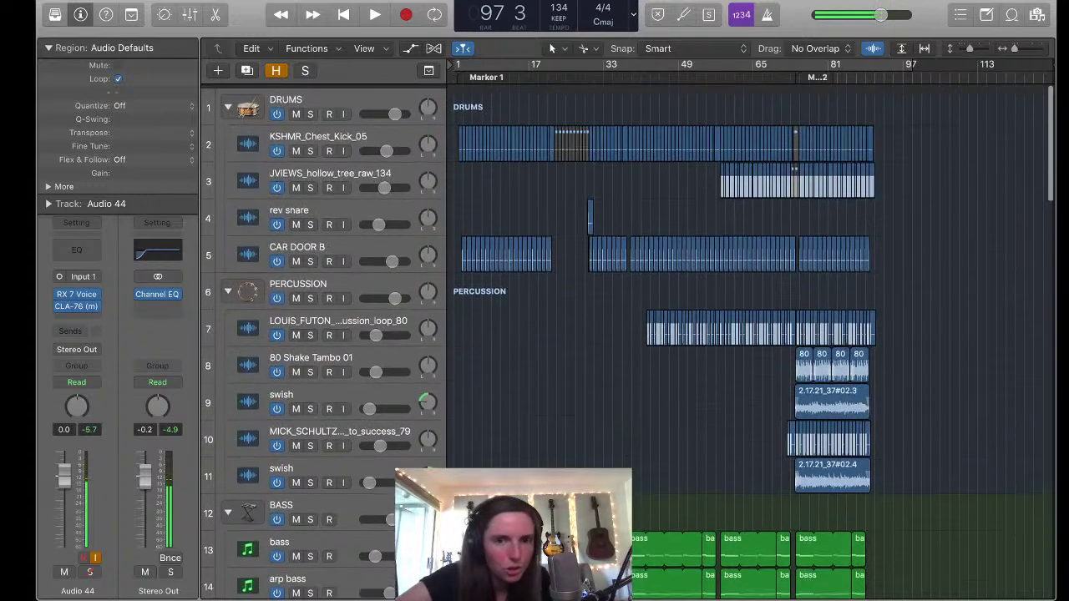